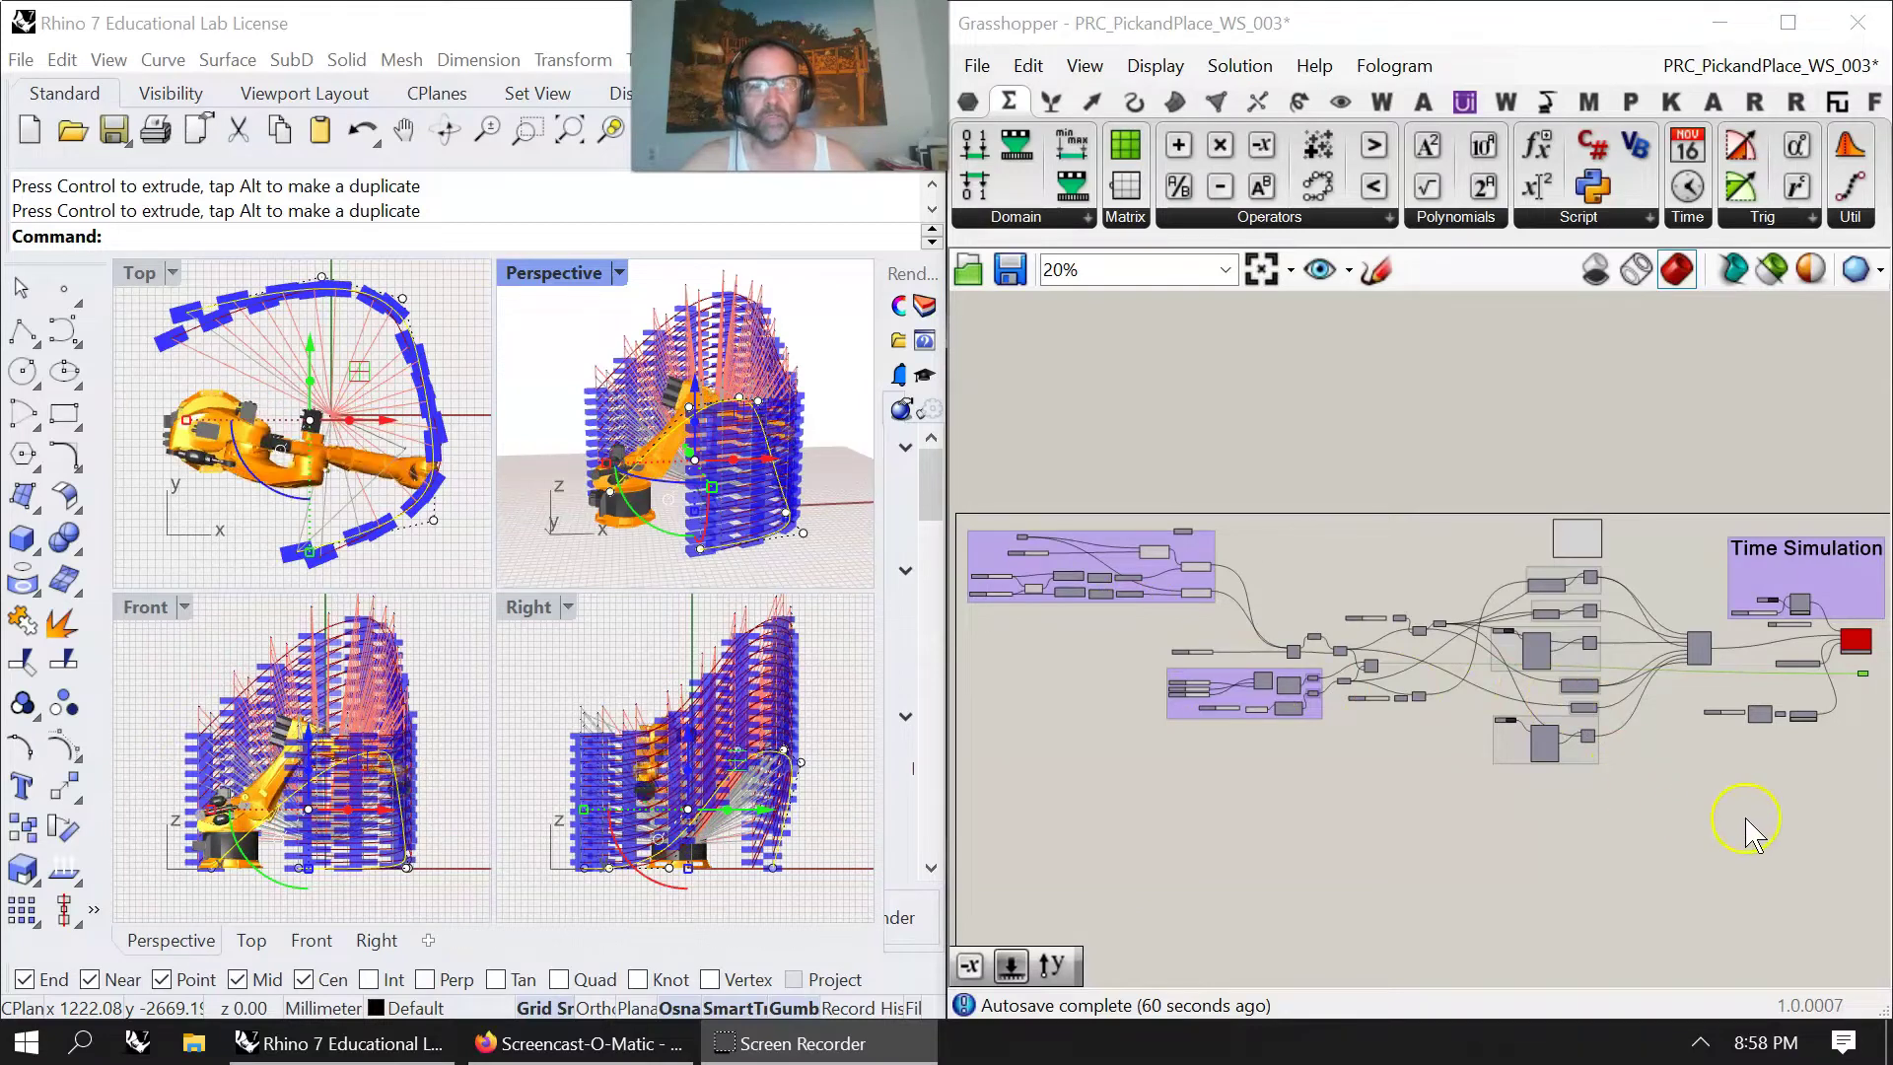
Maximize the Perspective viewport and examine the moving robot and its surrounding stacked blocks from several angles.
right_drag(1745, 828, 1298, 862)
click(557, 286)
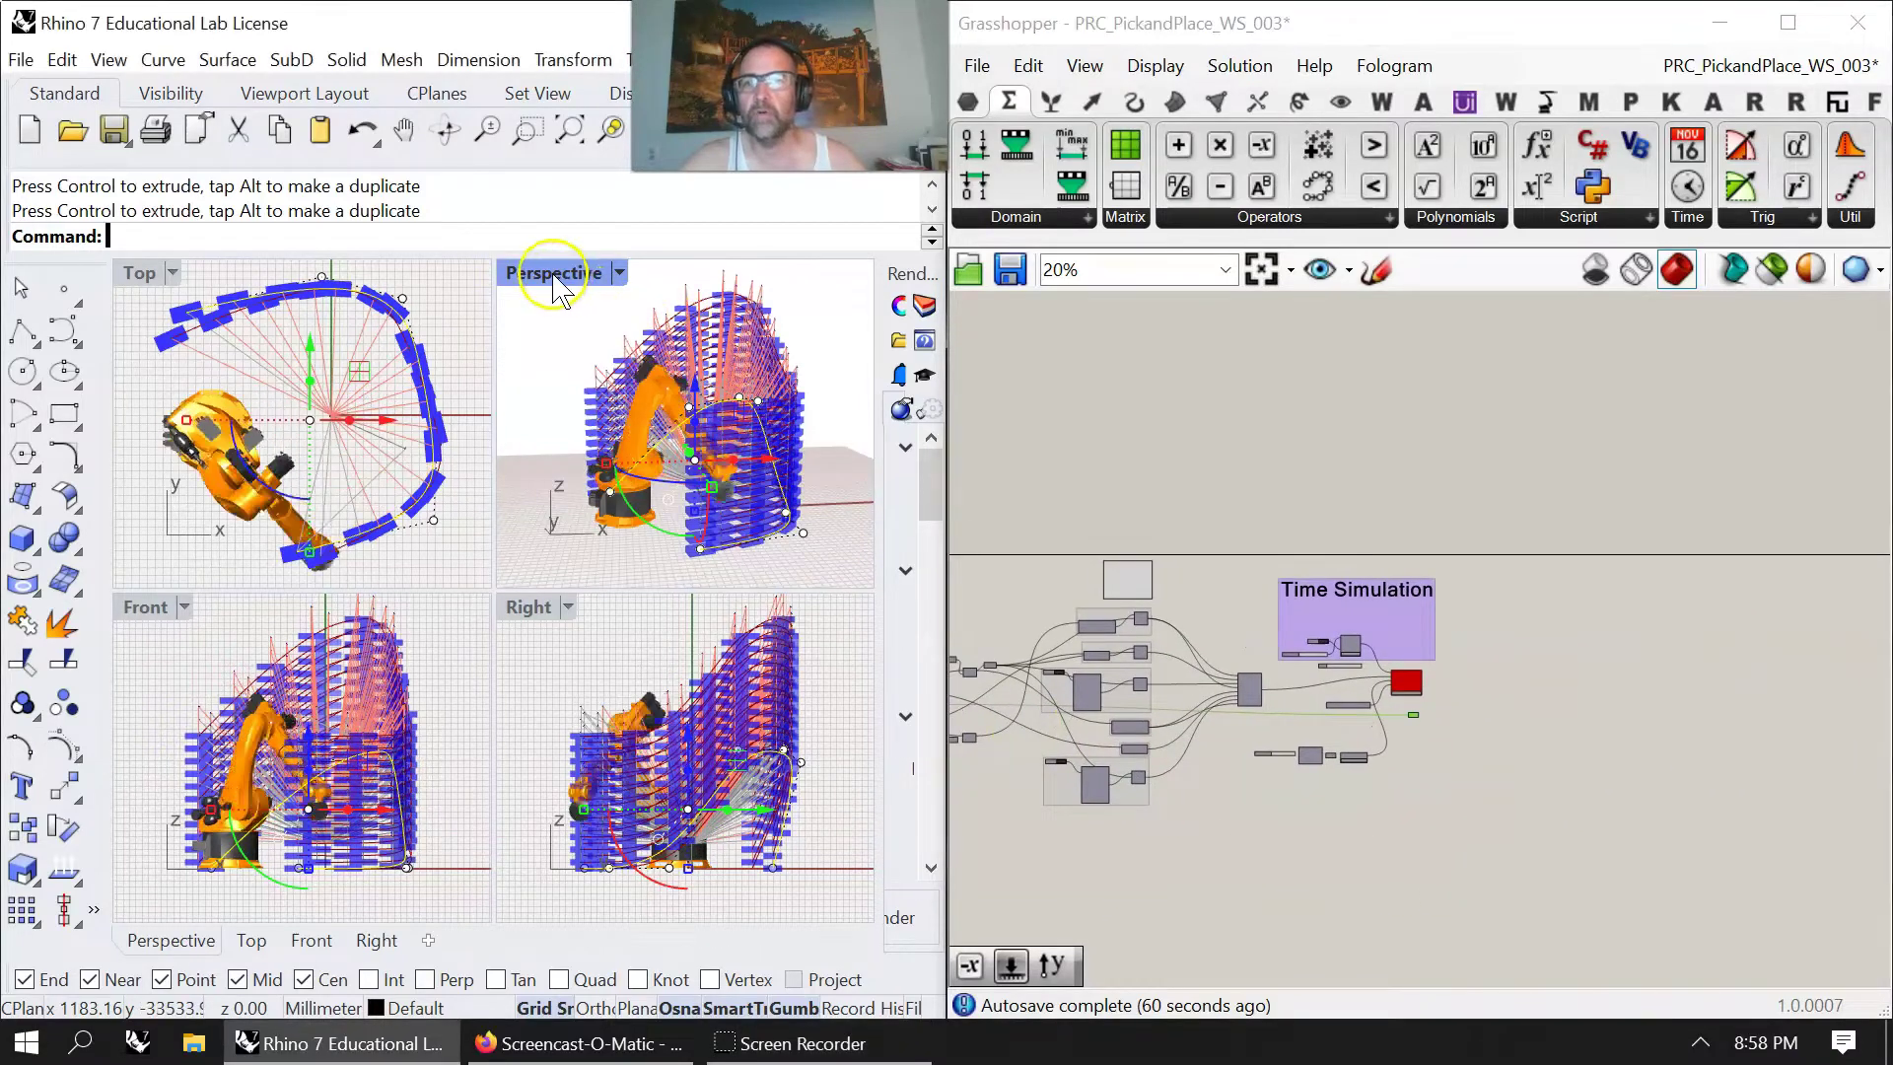
double_click(555, 279)
right_drag(581, 710, 684, 759)
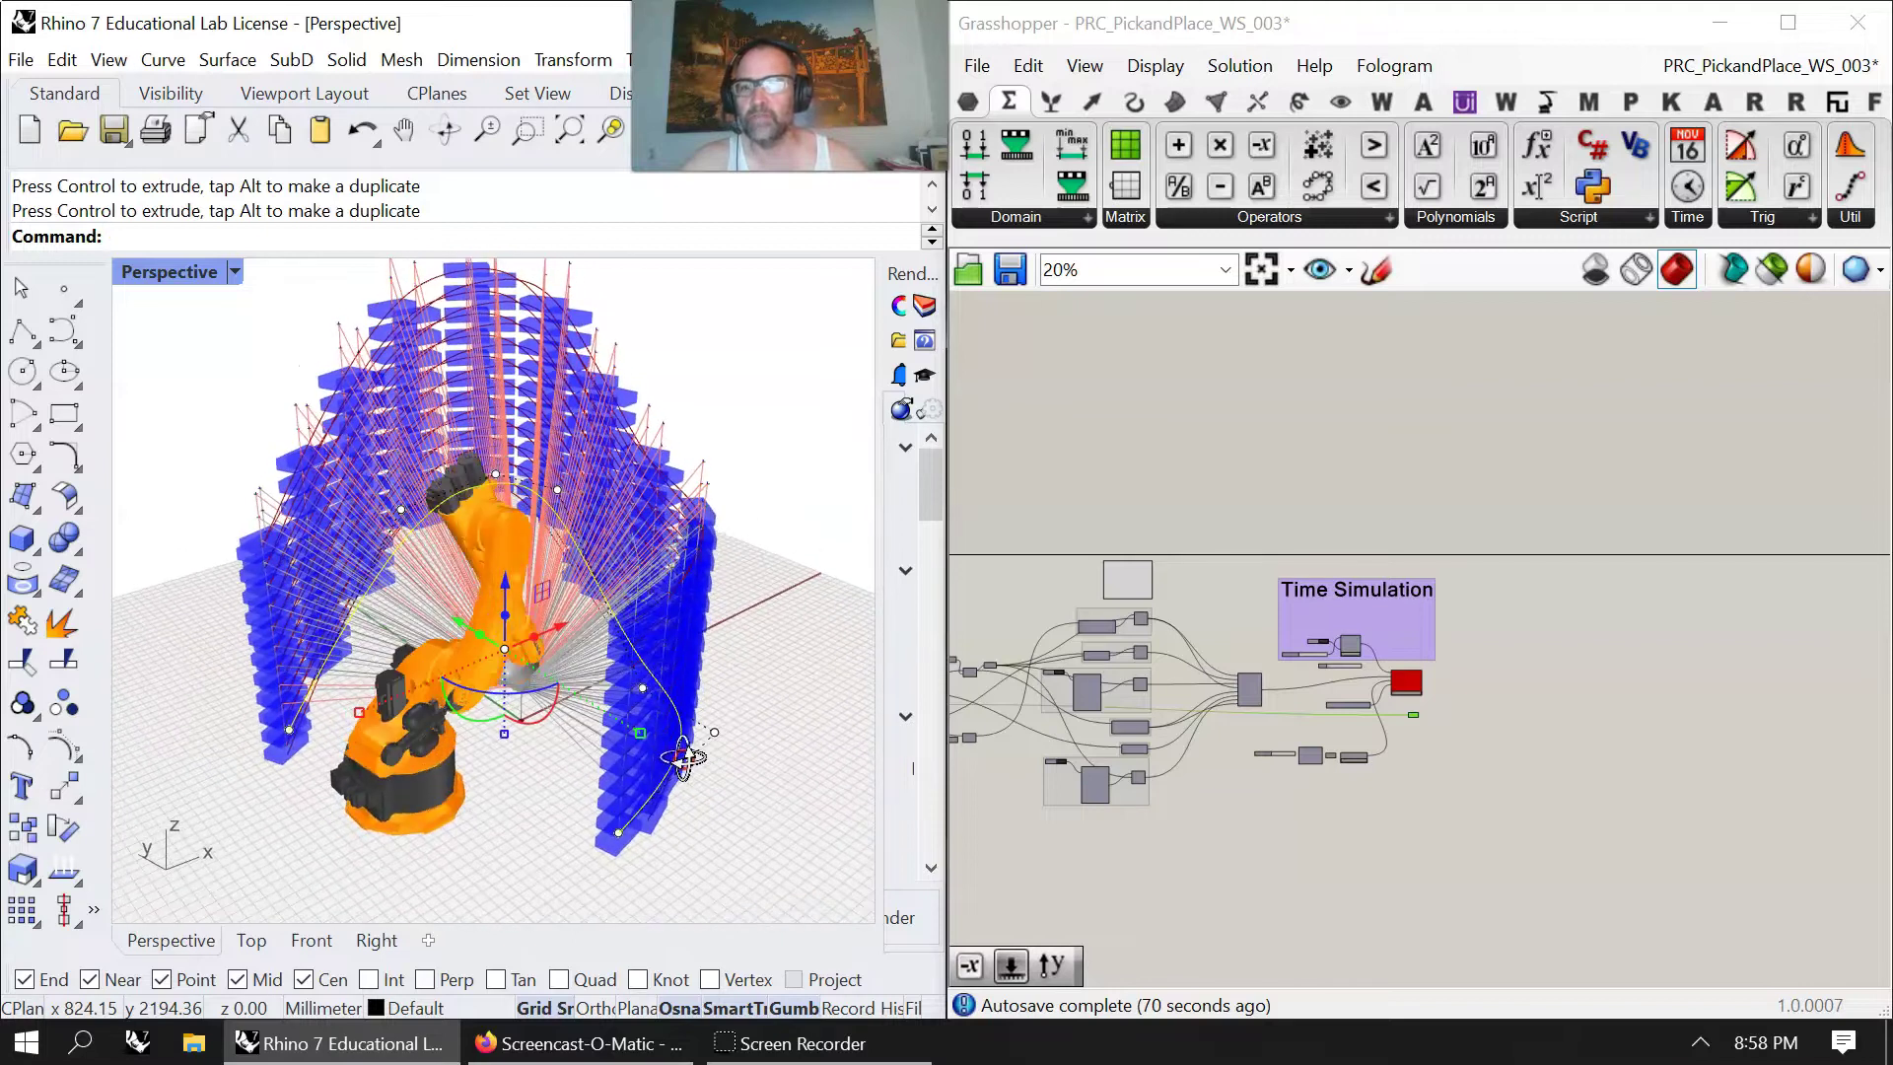
right_drag(550, 746, 548, 720)
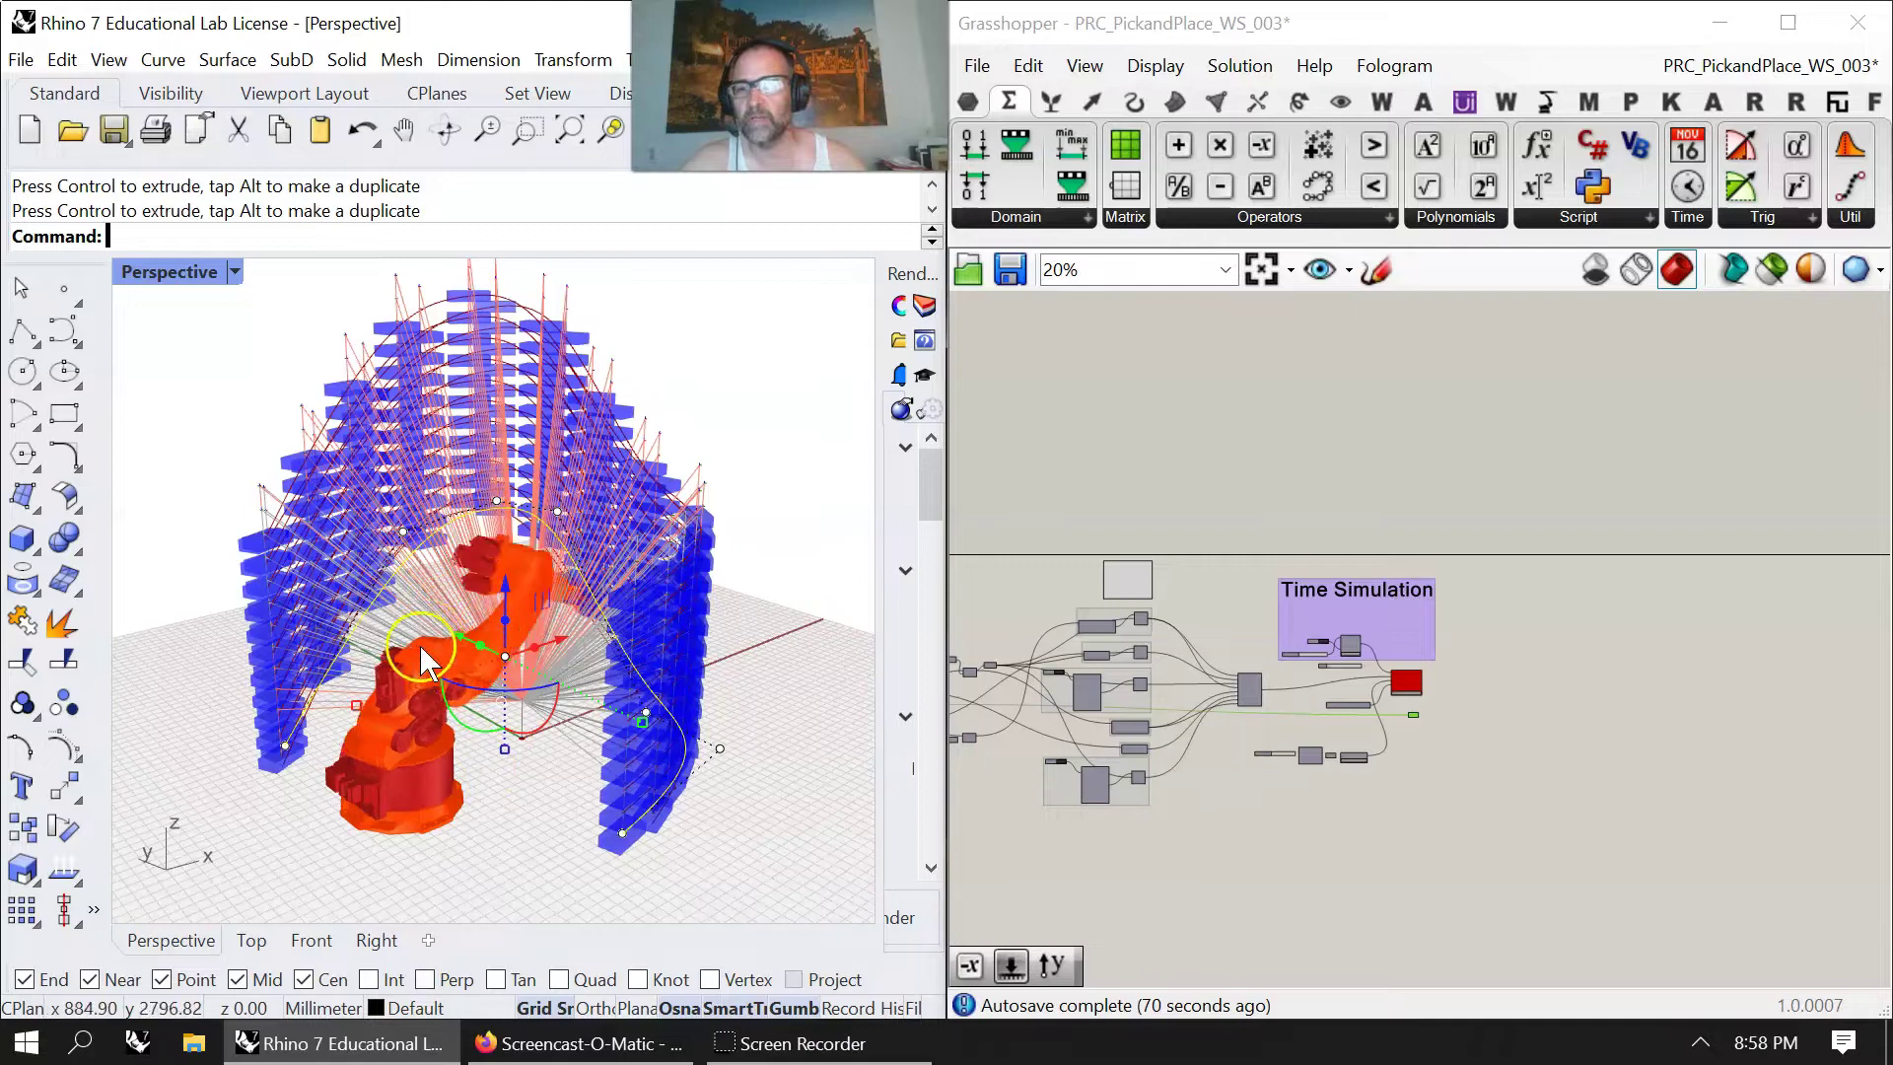
right_drag(522, 722, 529, 706)
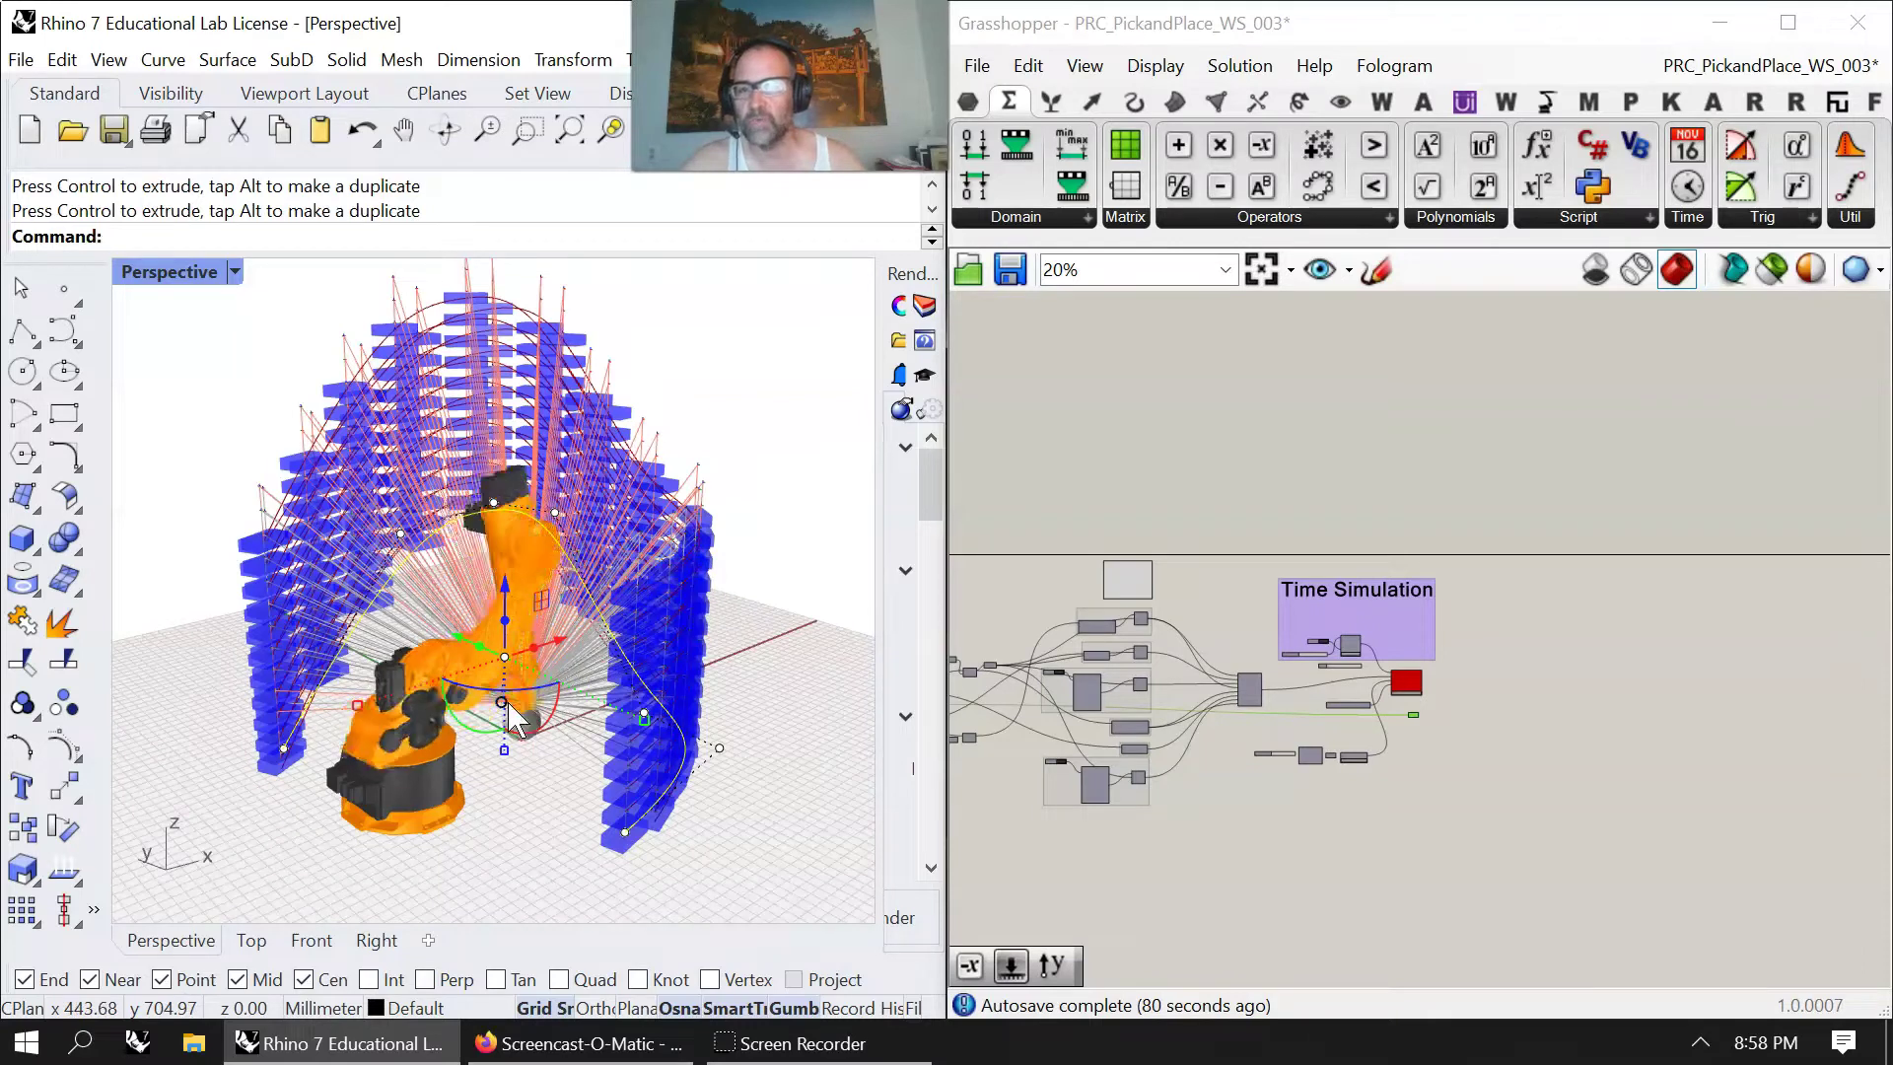
right_drag(511, 706, 517, 742)
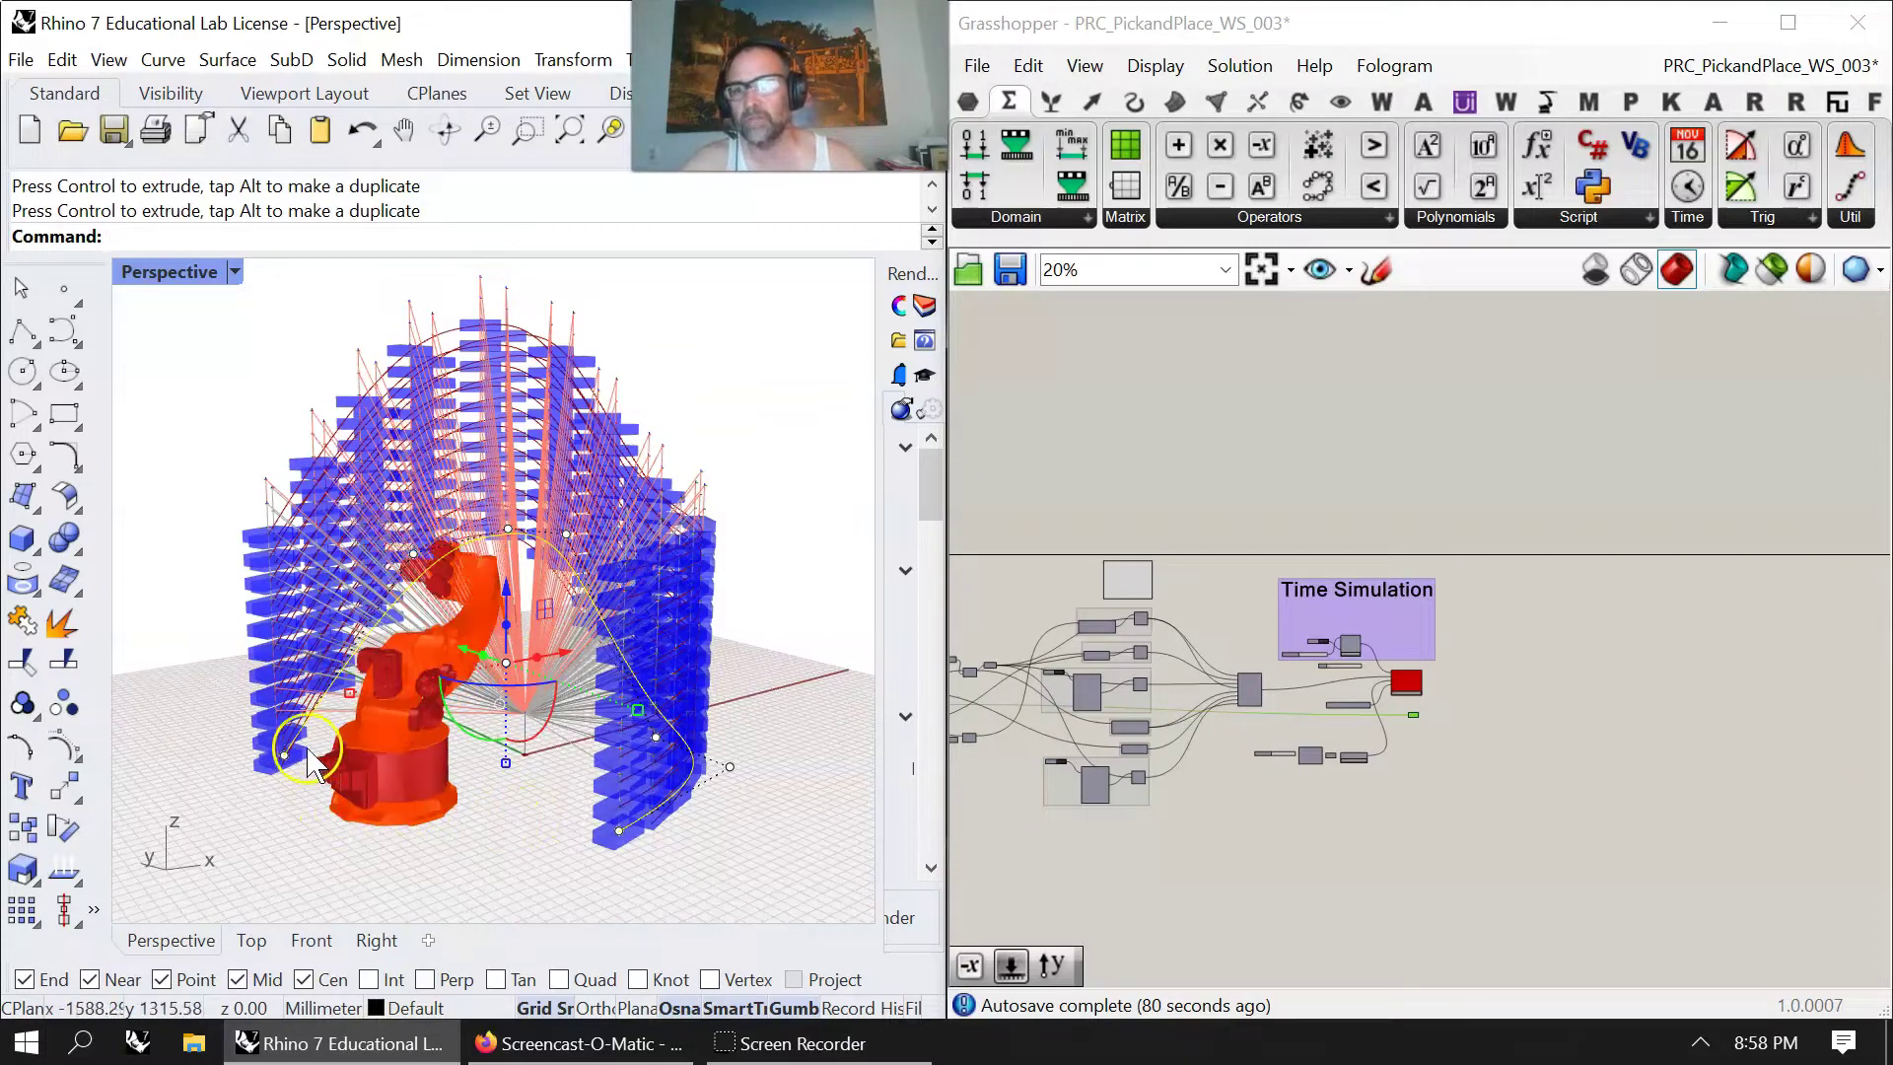
right_drag(309, 764, 187, 608)
Inspect what the KUKA|prc CORE component and the Geometry parameter each preview by selecting them in turn.
scroll(1420, 690, up, 4)
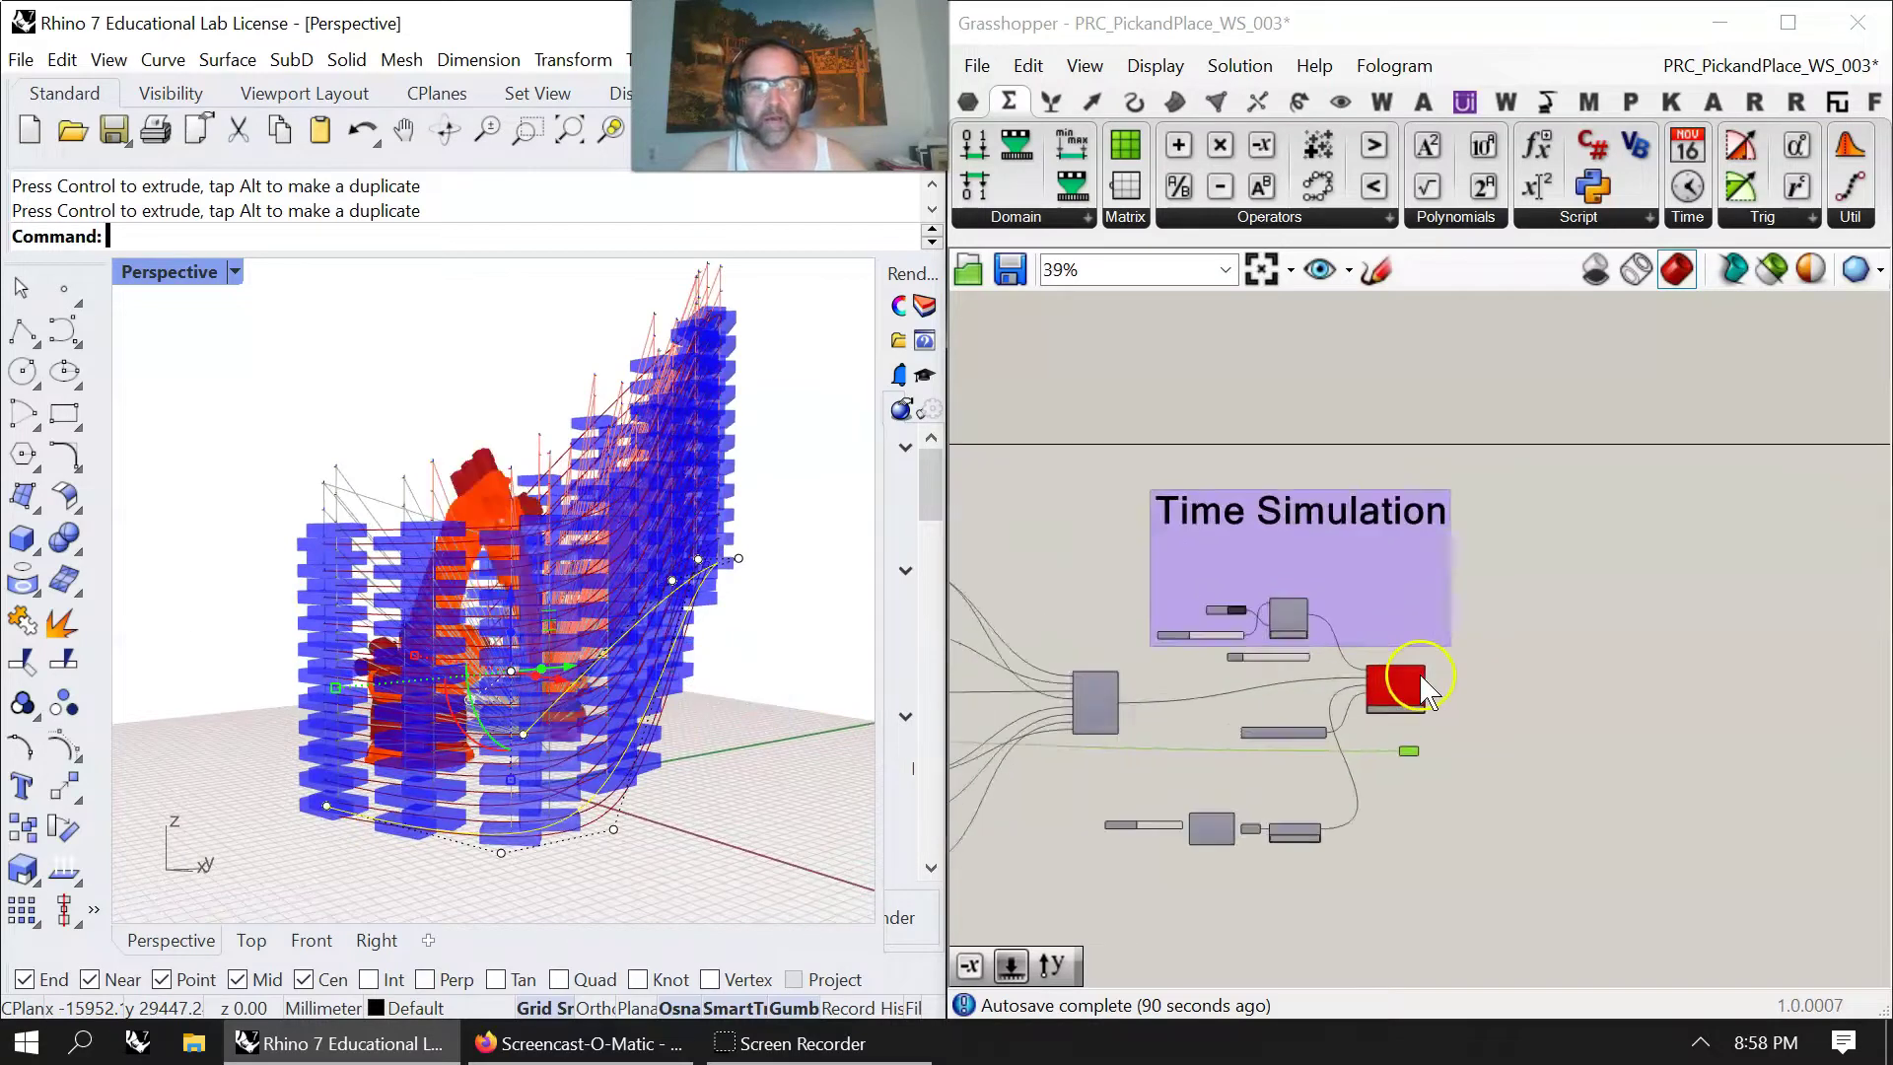
scroll(1426, 691, up, 6)
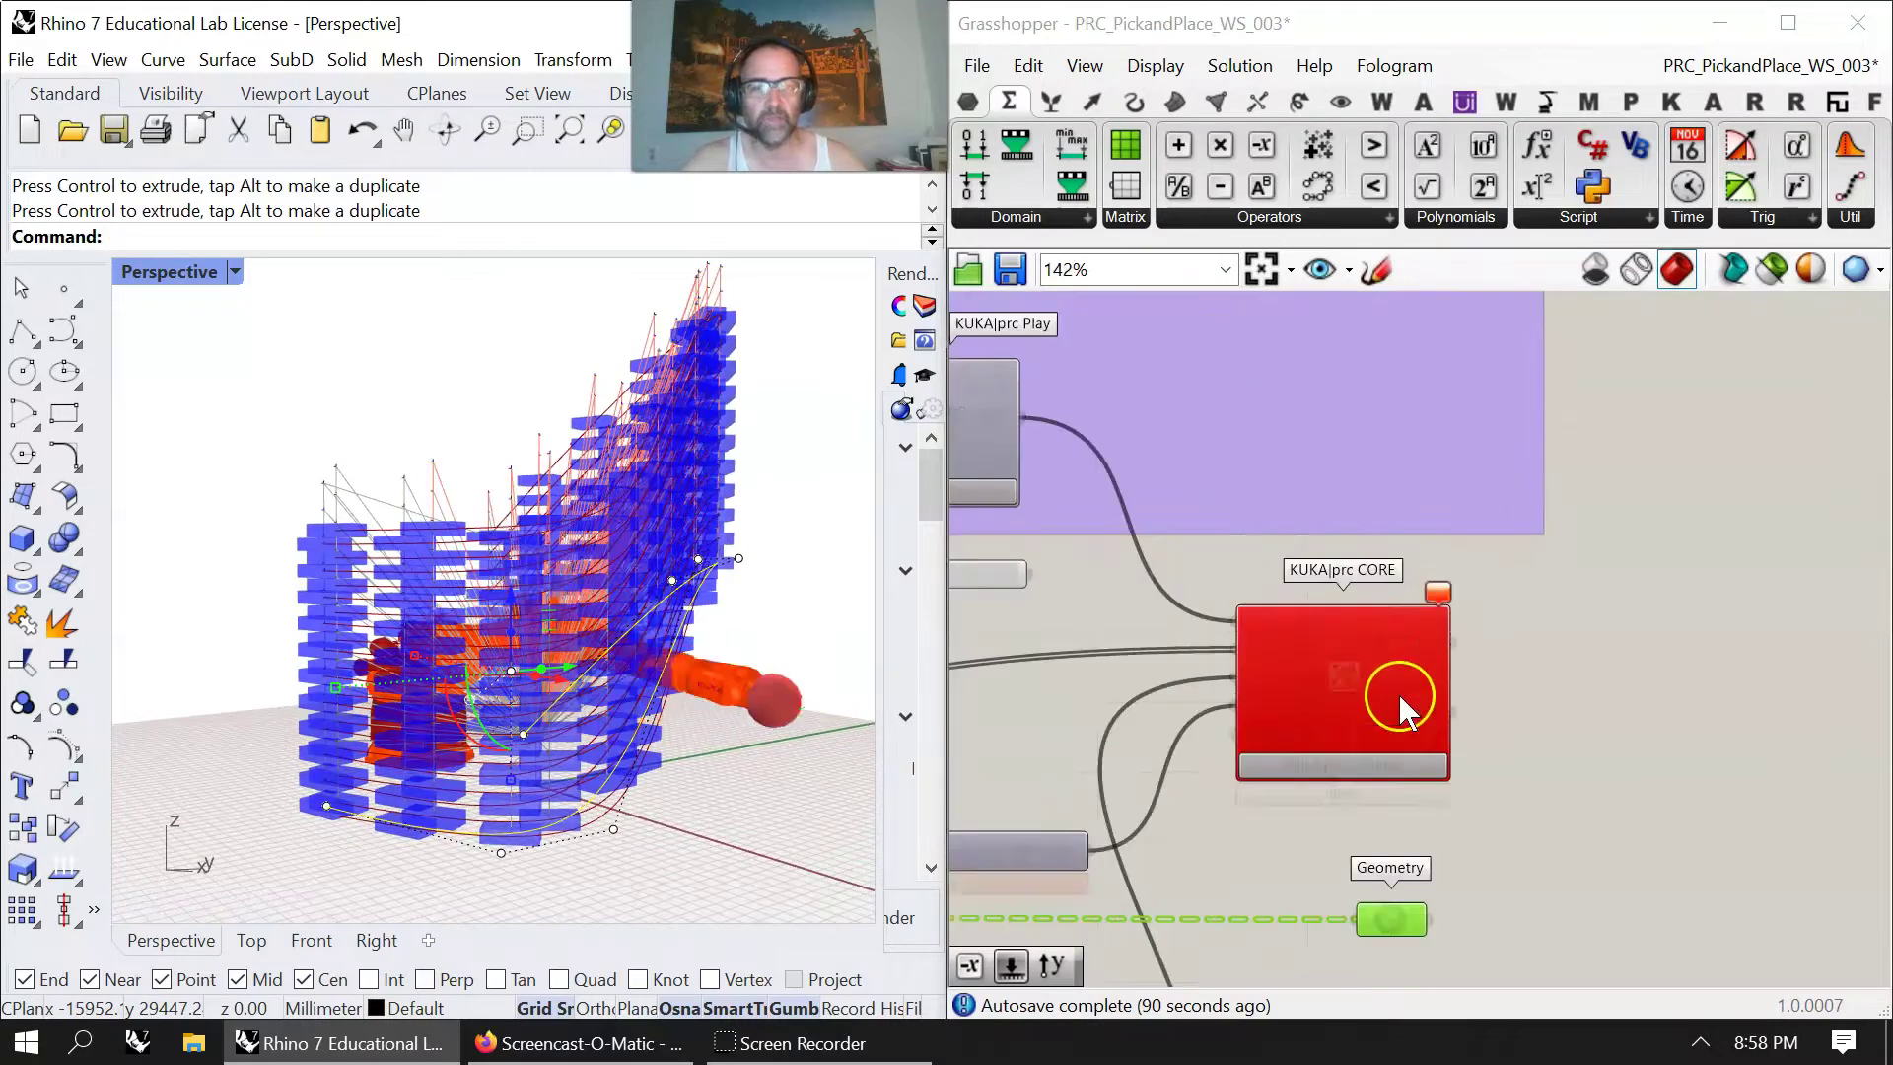
click(1388, 921)
click(1341, 682)
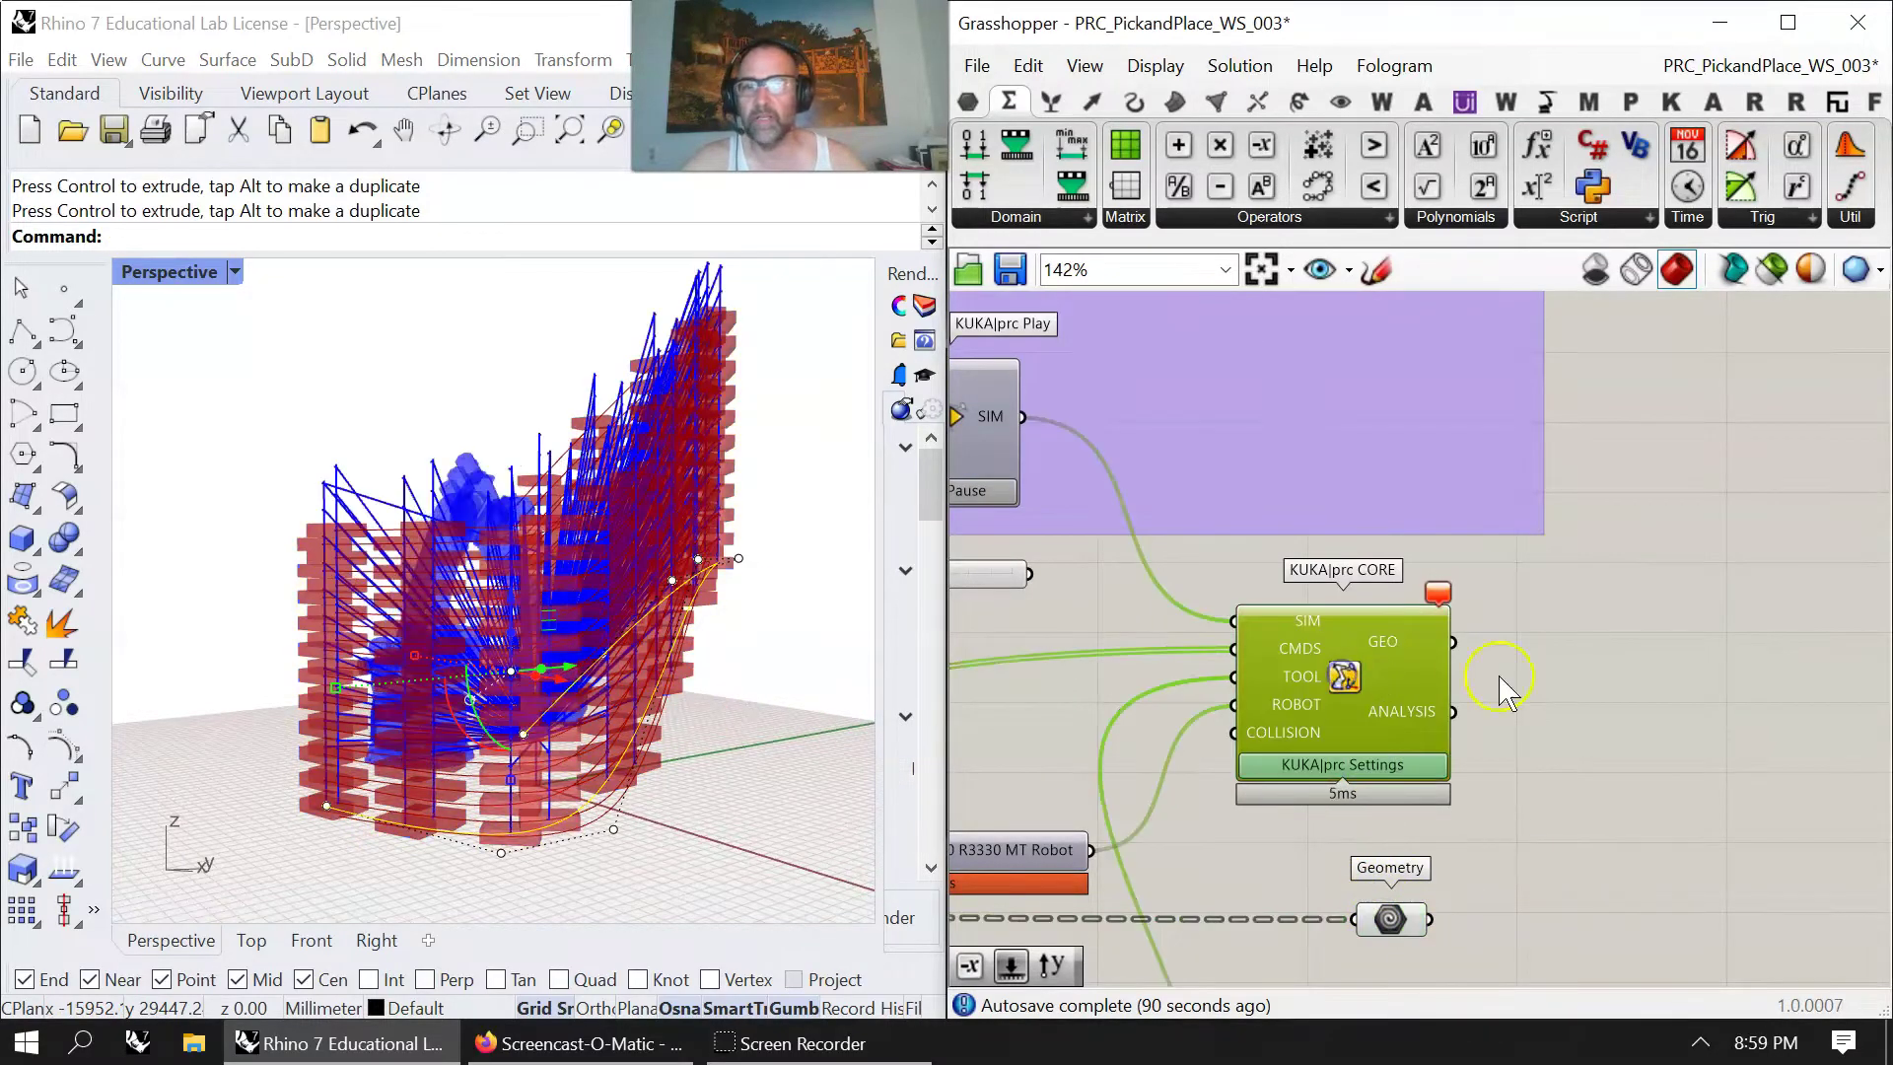
right_drag(508, 532, 759, 705)
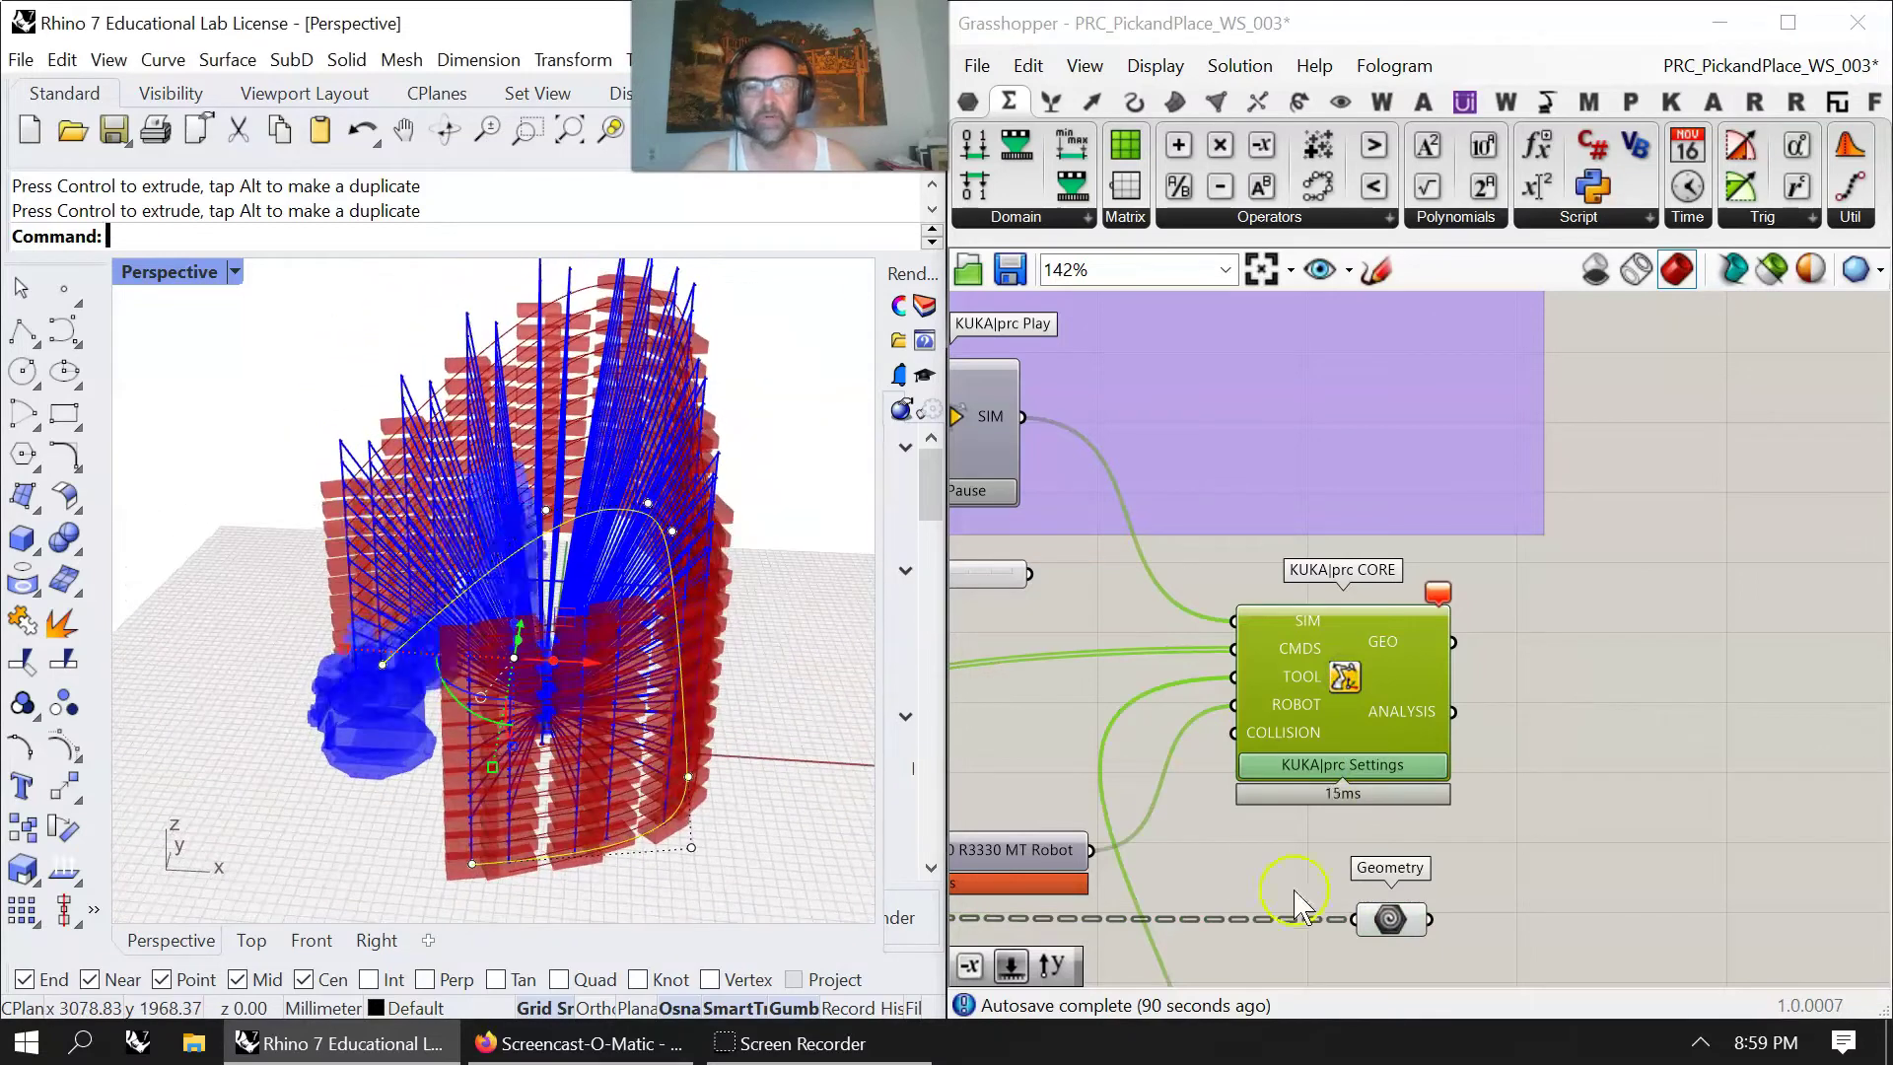
click(1390, 921)
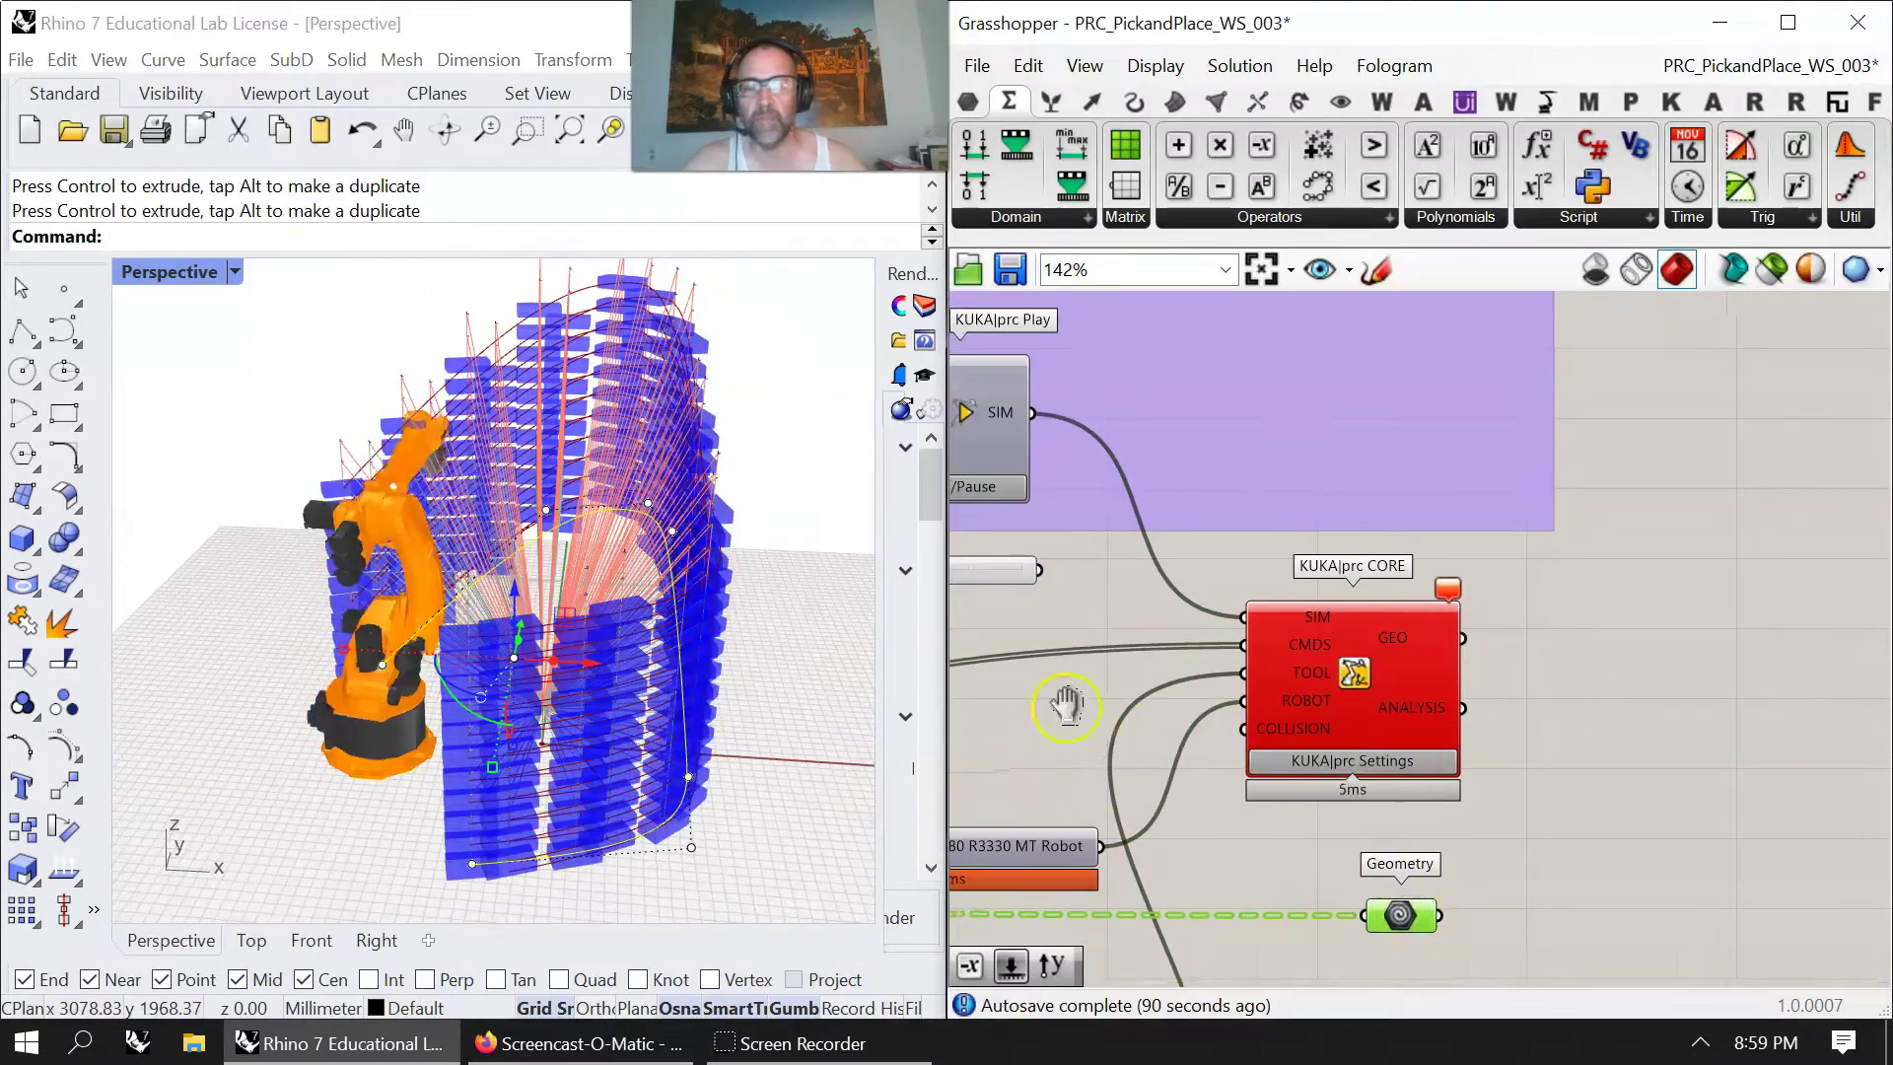
Shift the Time Simulation label down toward the KUKA|prc Play component and the Fortec KR480 R3330 MT Robot component up toward the slider.
right_drag(1069, 710, 1509, 710)
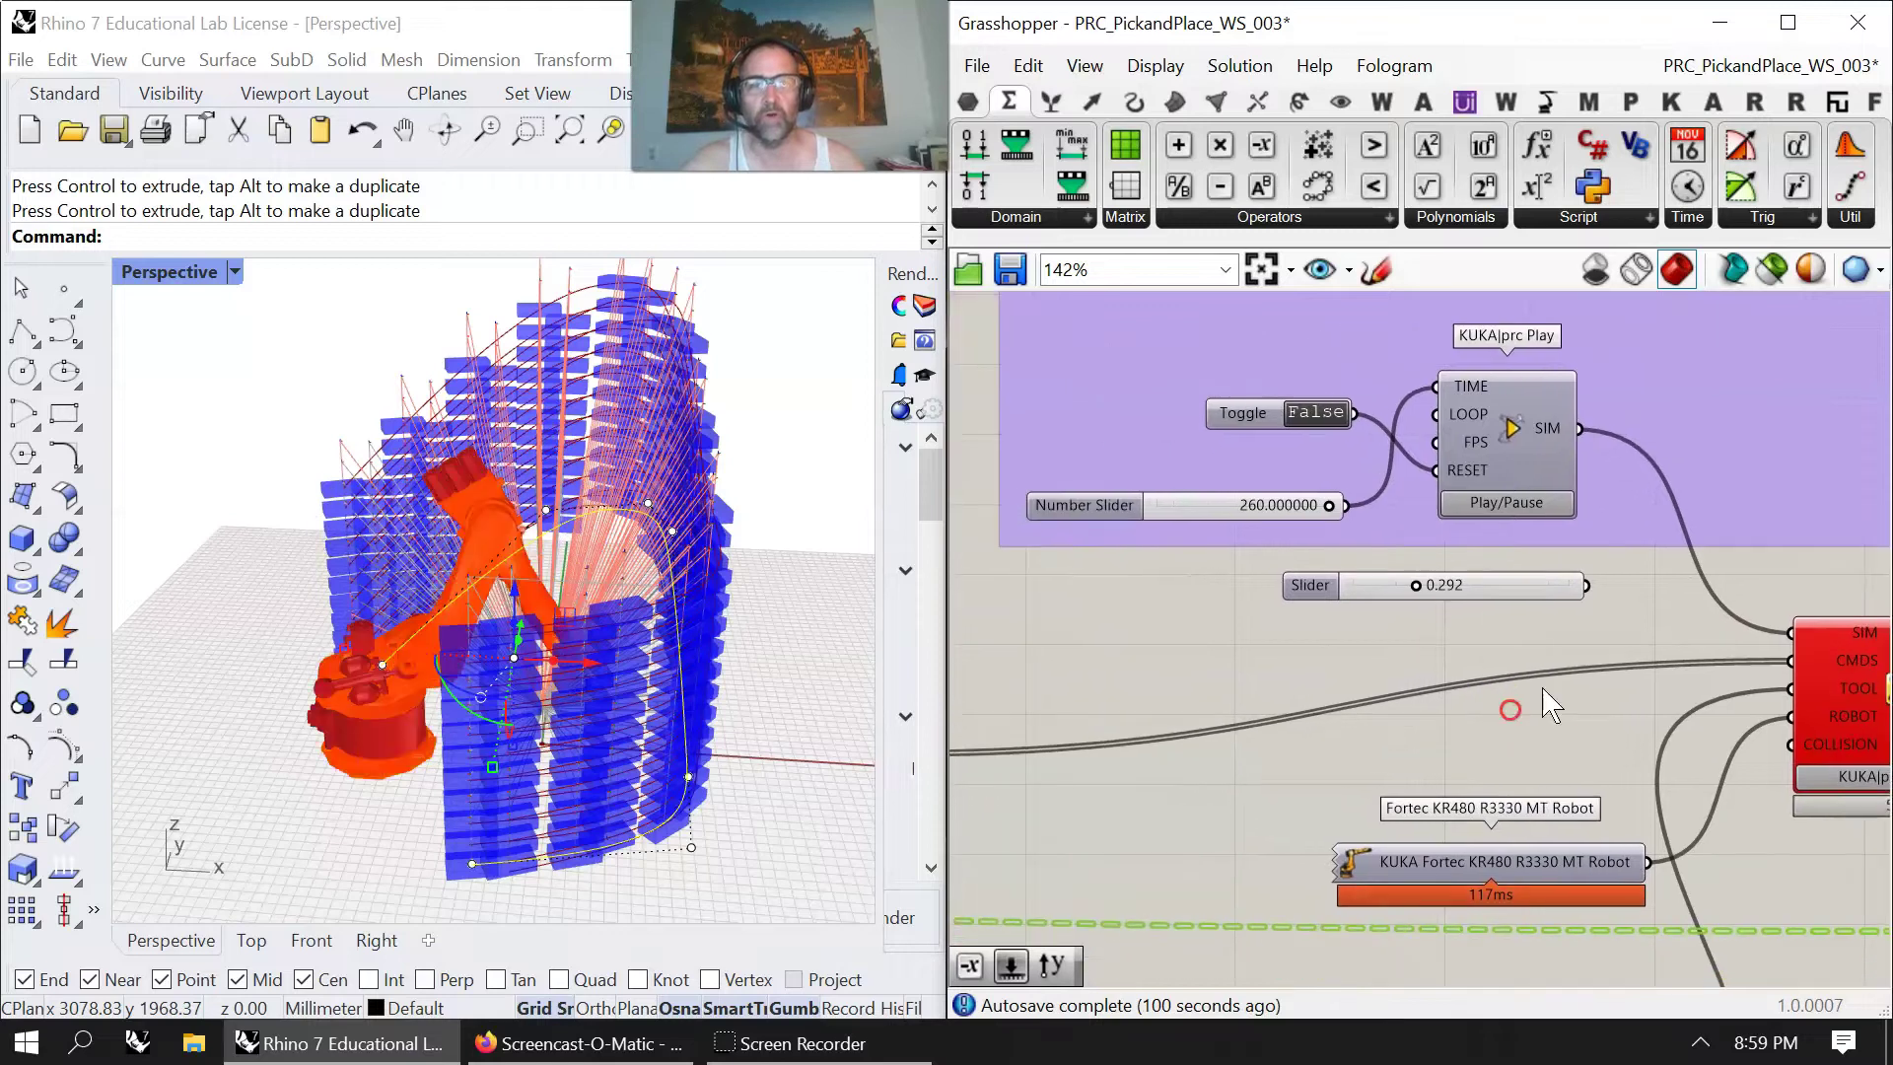
right_drag(1546, 442, 1500, 680)
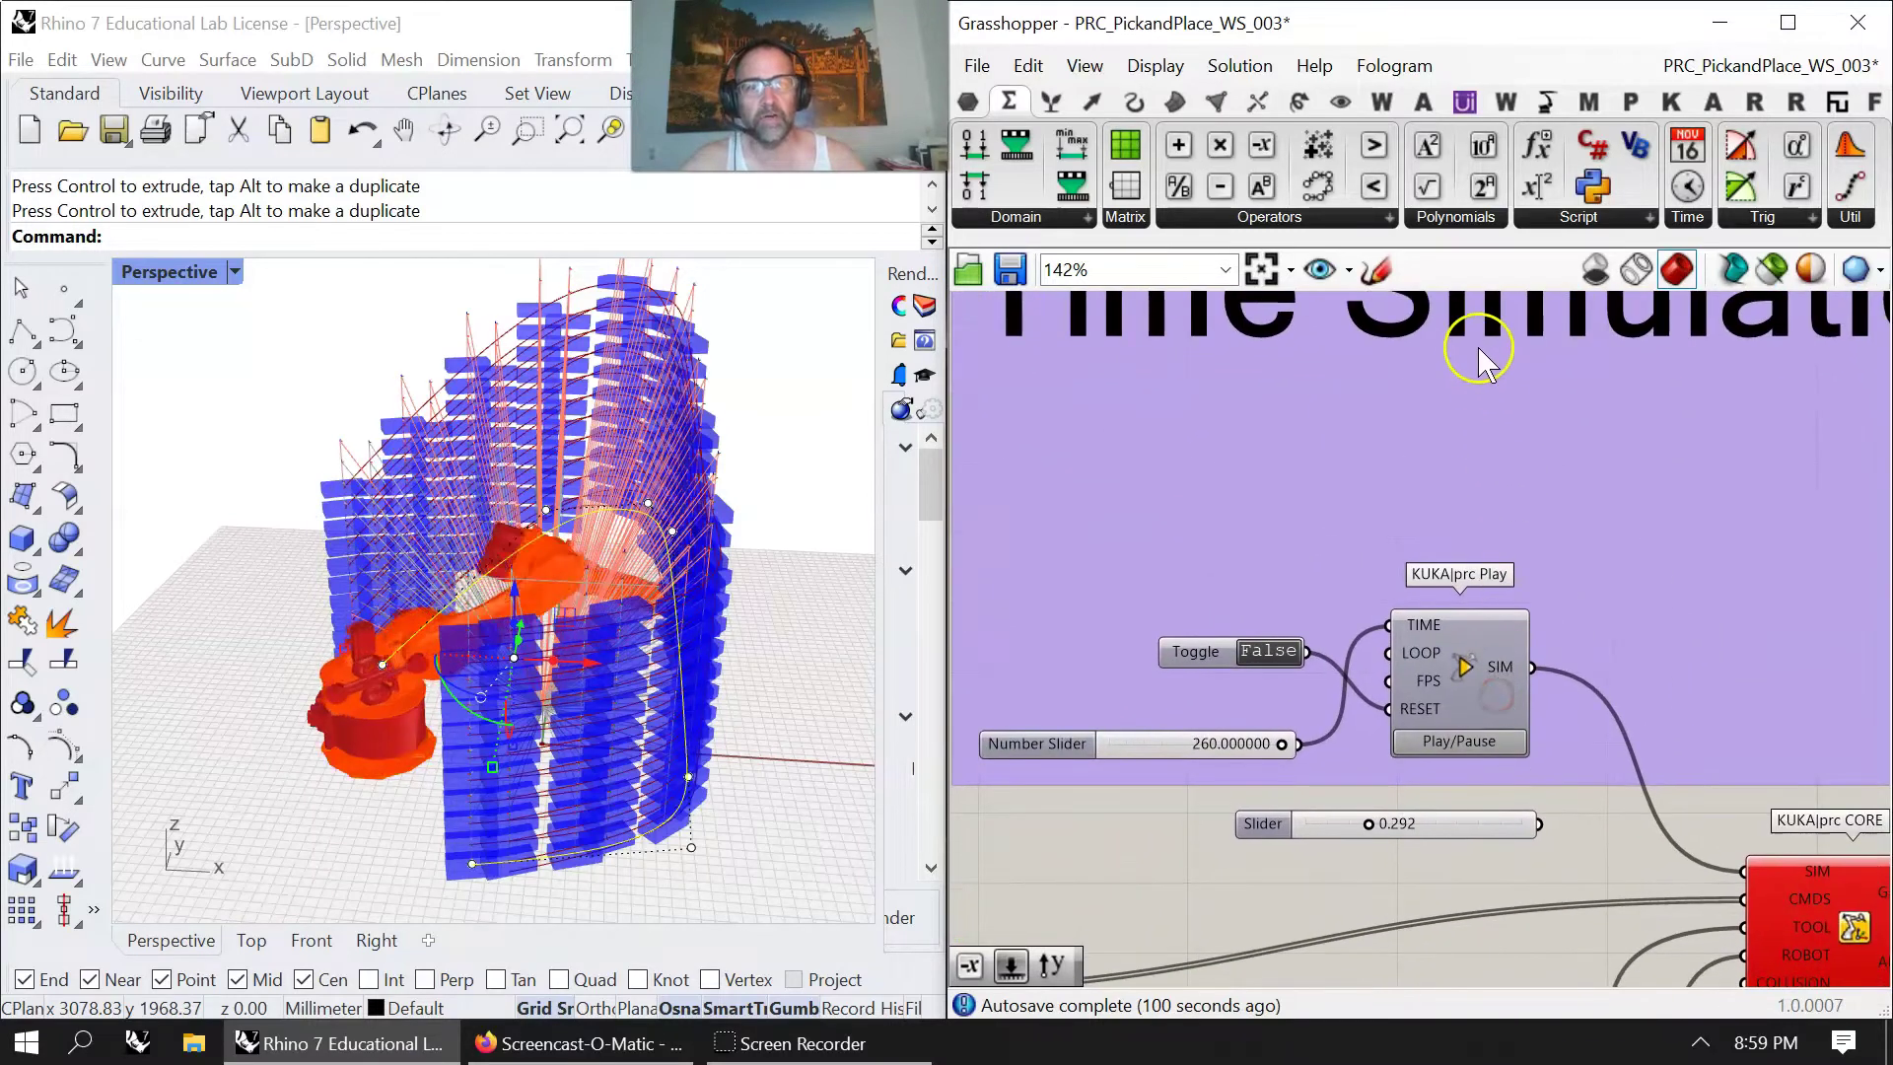
drag(1500, 355, 1488, 512)
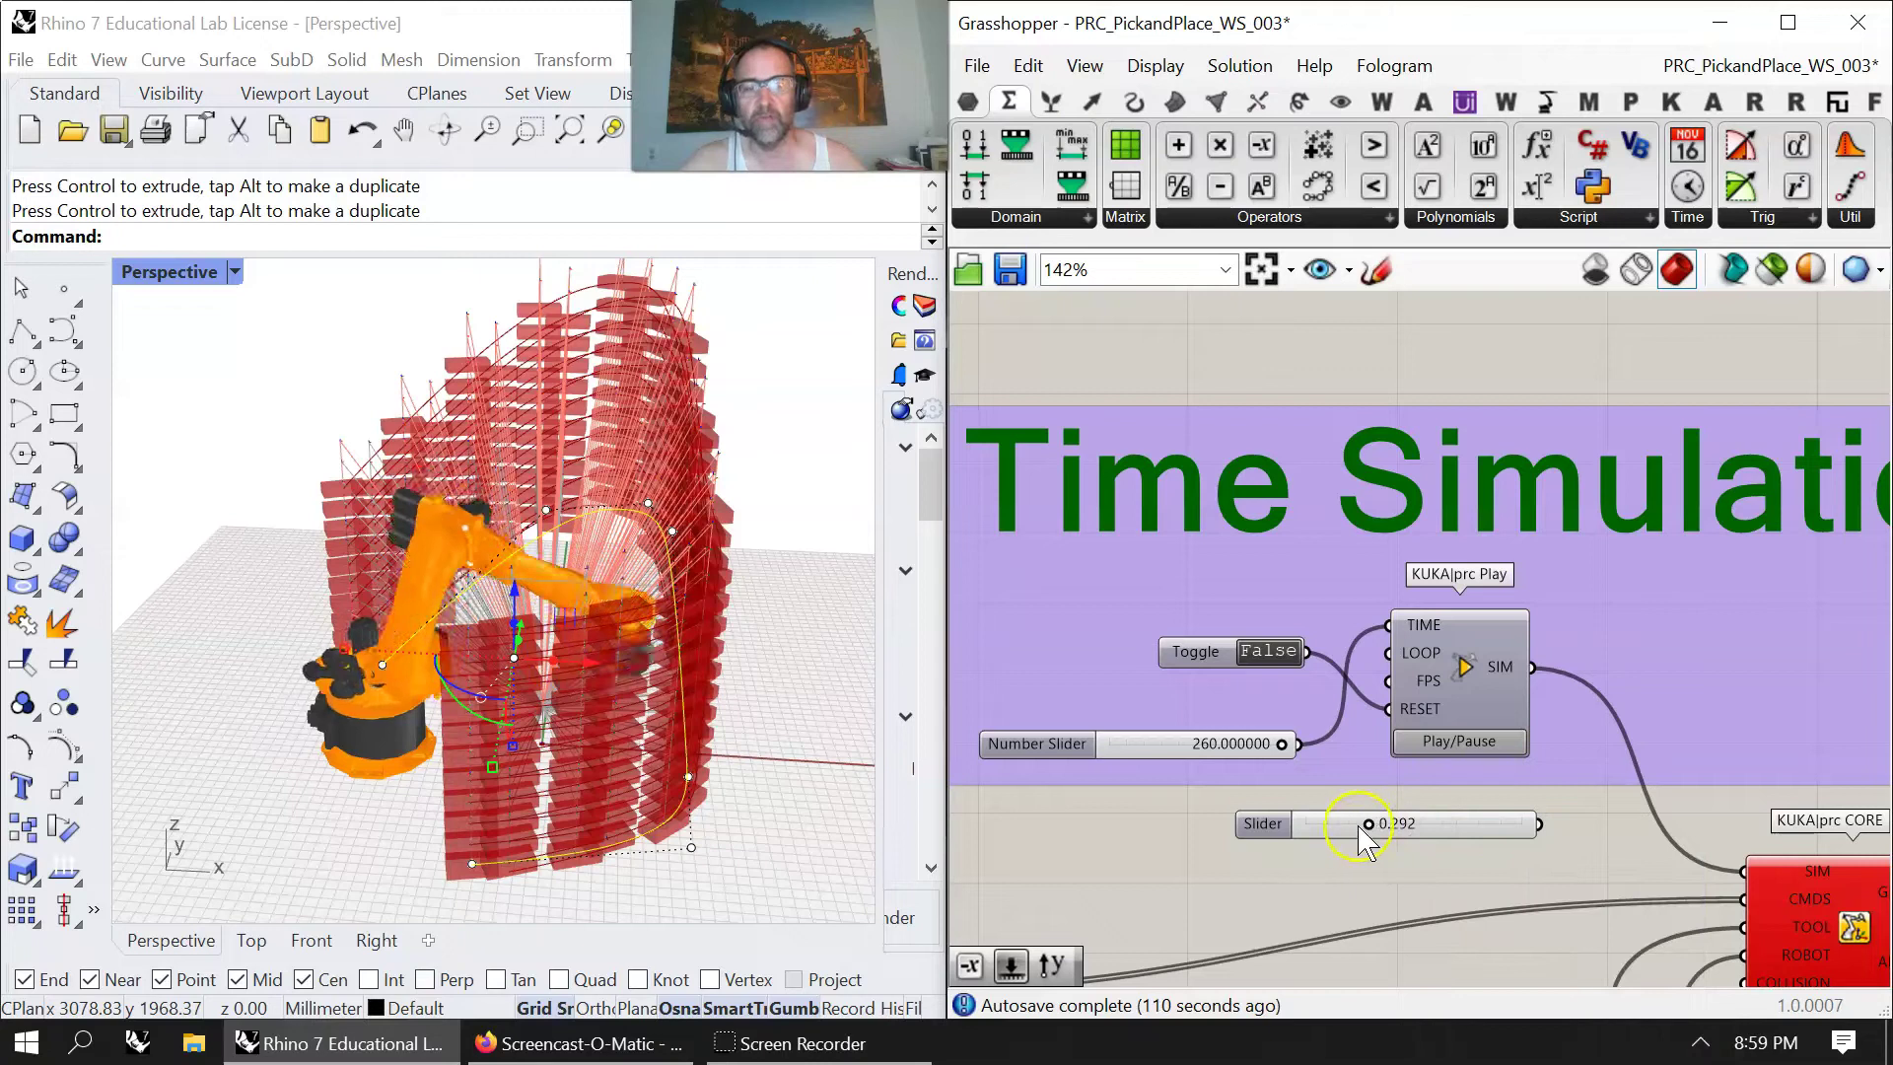
right_drag(1440, 908, 1278, 610)
drag(1306, 828, 1301, 736)
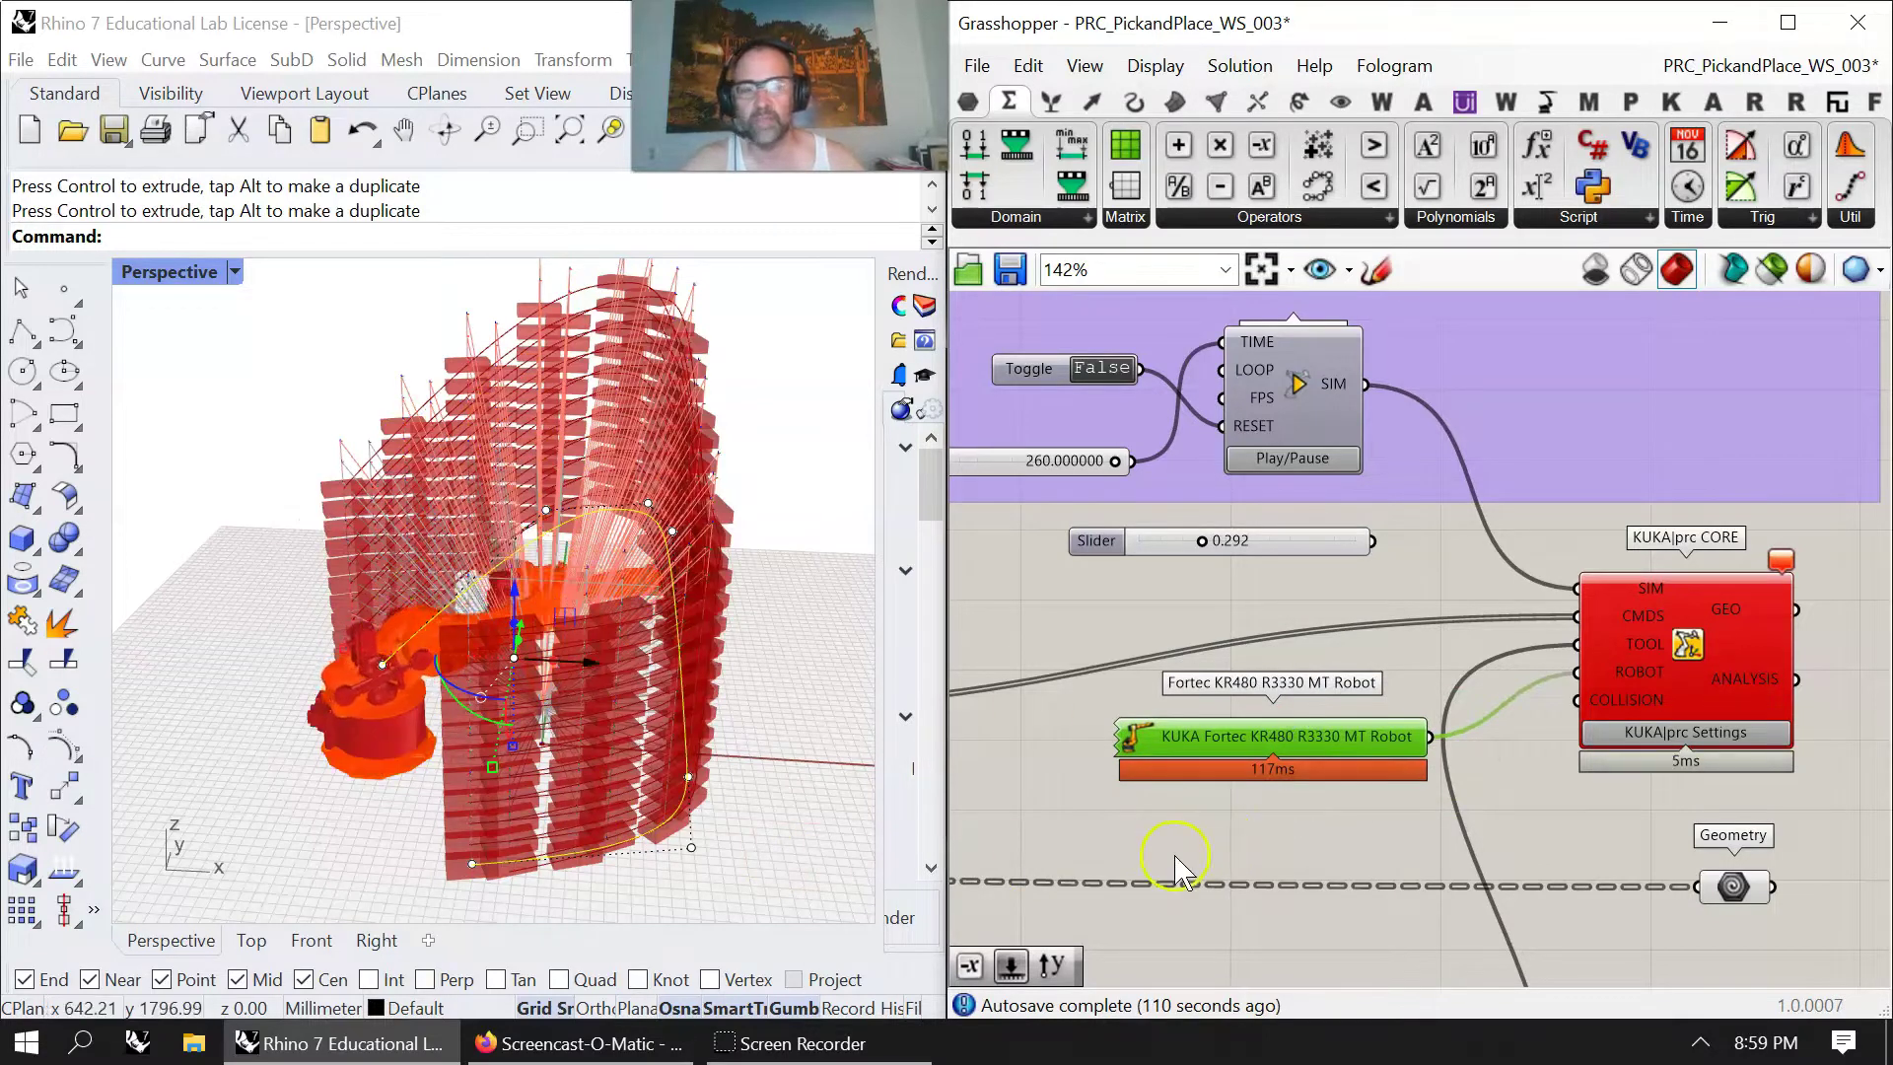
Examine the tool definition that runs from the radius slider through Mesh Sphere and Mesh to the Custom Tool component.
right_drag(1163, 867, 1317, 705)
scroll(1321, 707, down, 3)
right_drag(1255, 779, 1247, 600)
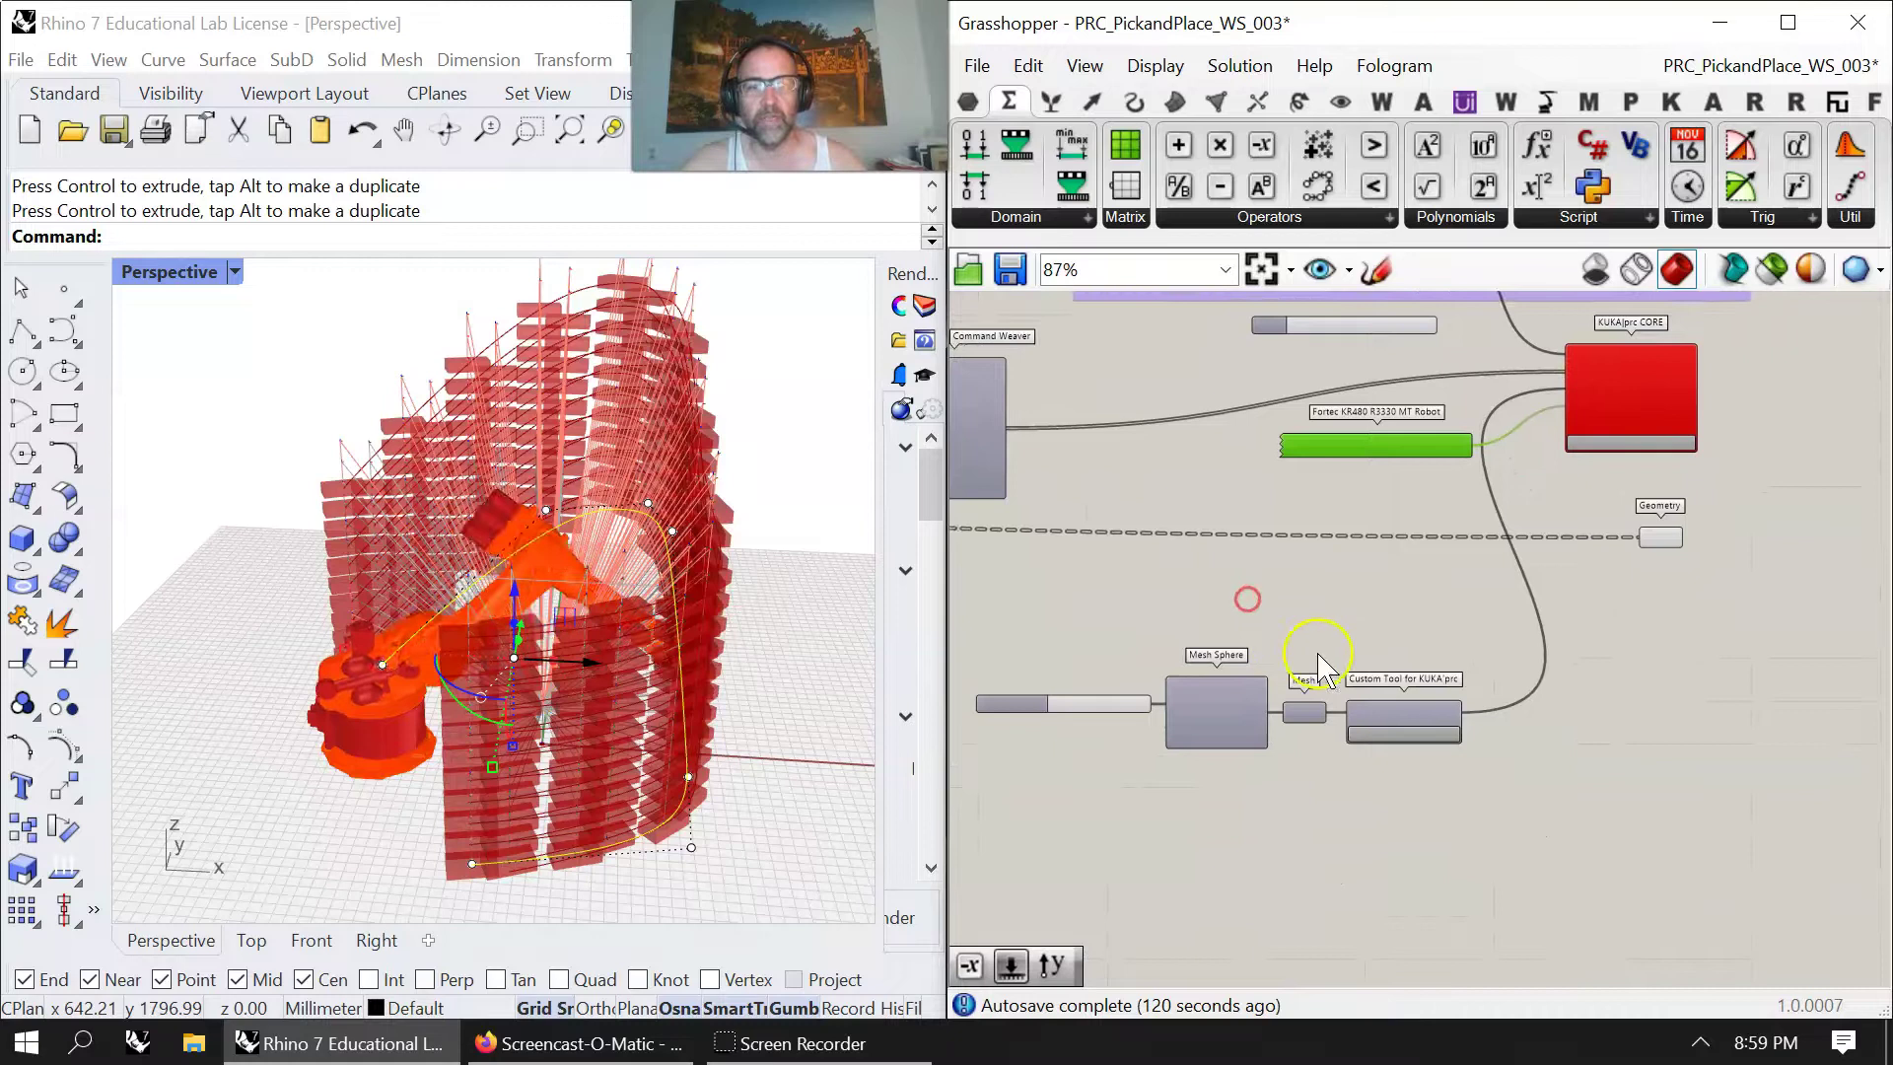
scroll(1321, 664, up, 3)
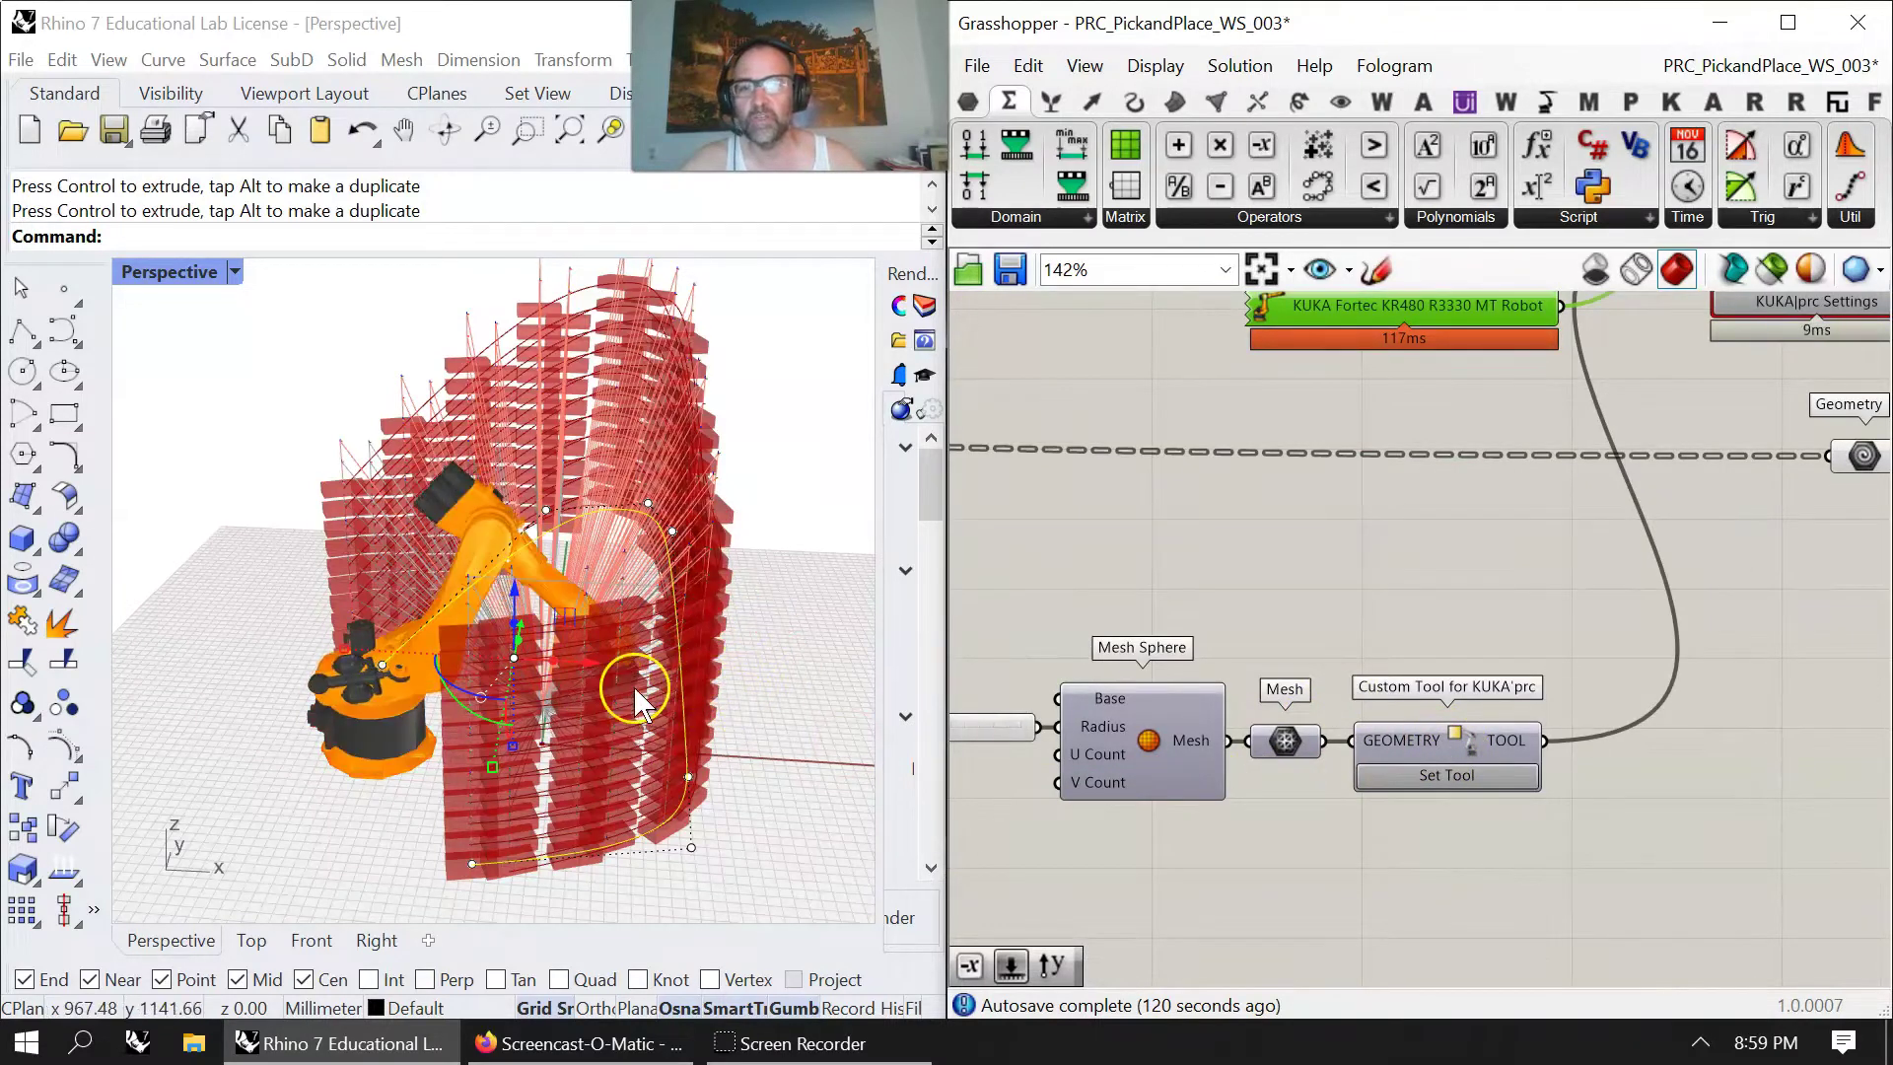
right_drag(1111, 874, 1316, 836)
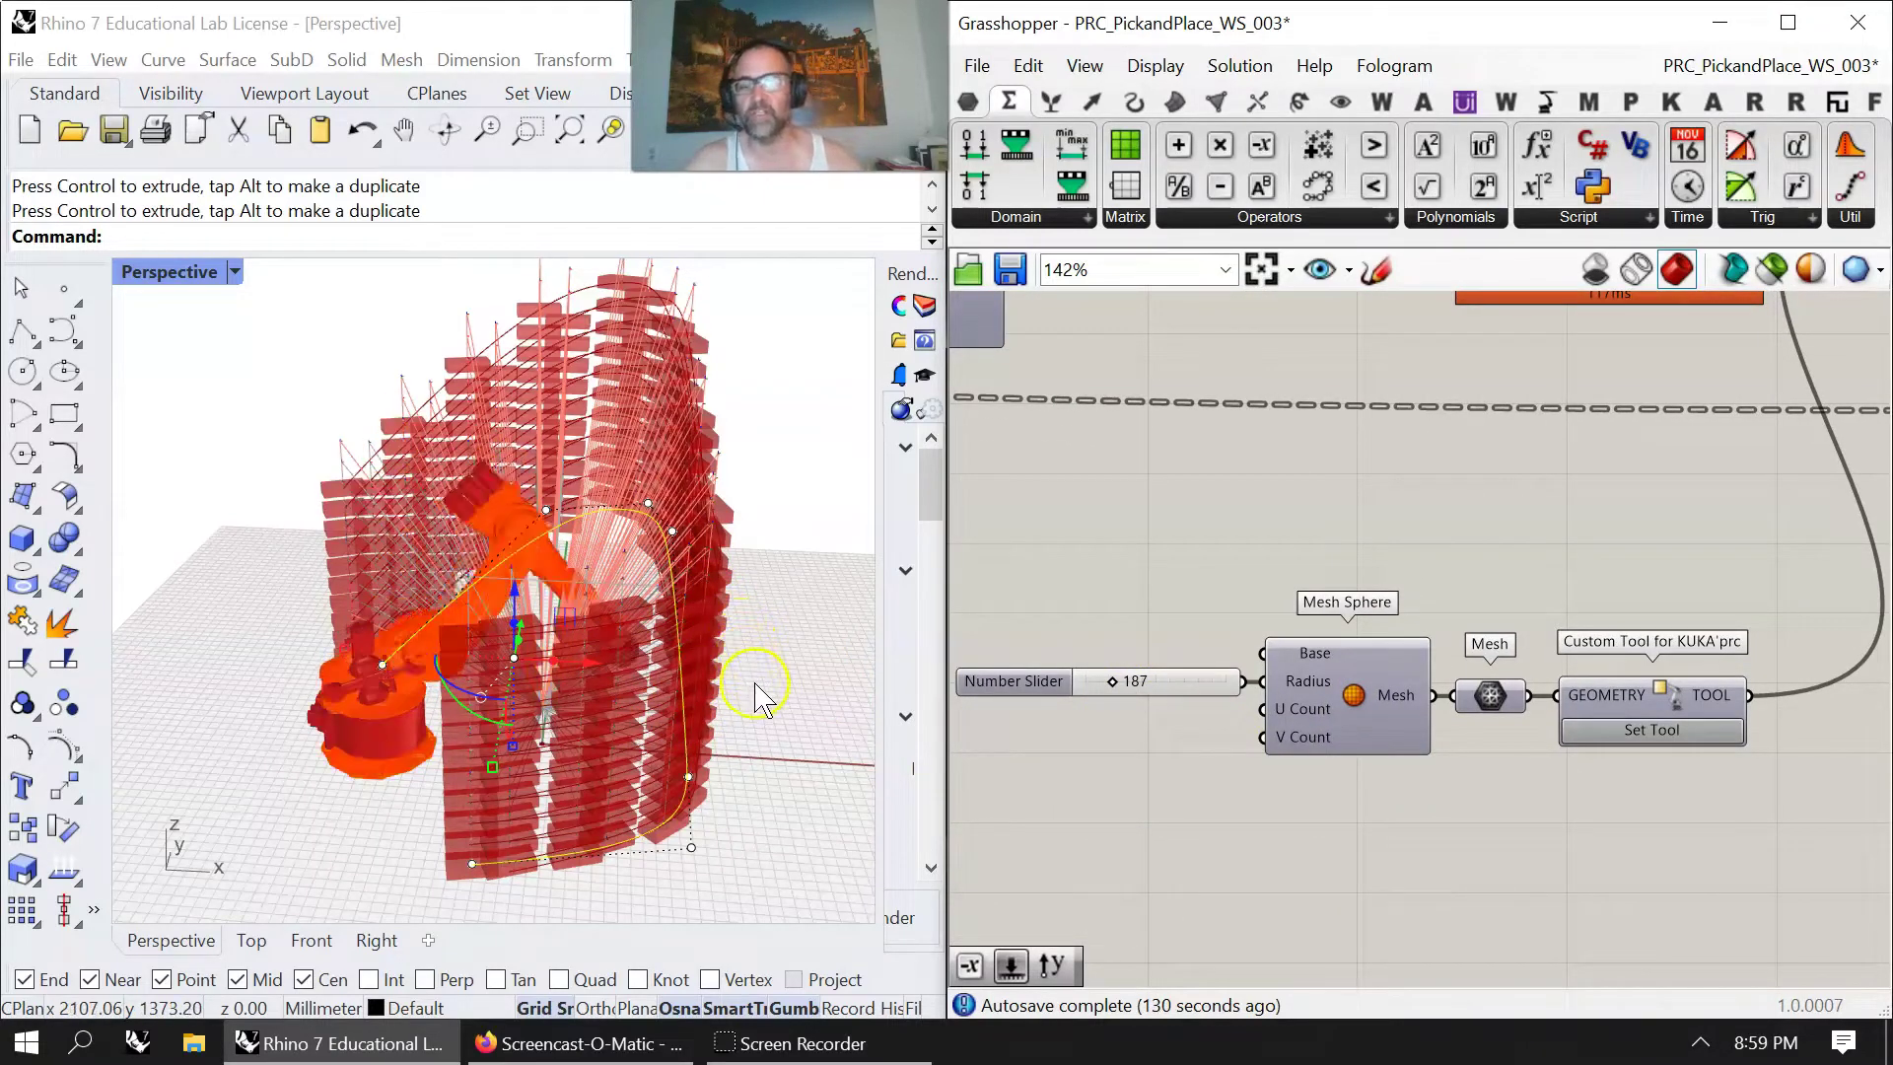
right_drag(1604, 820, 1461, 957)
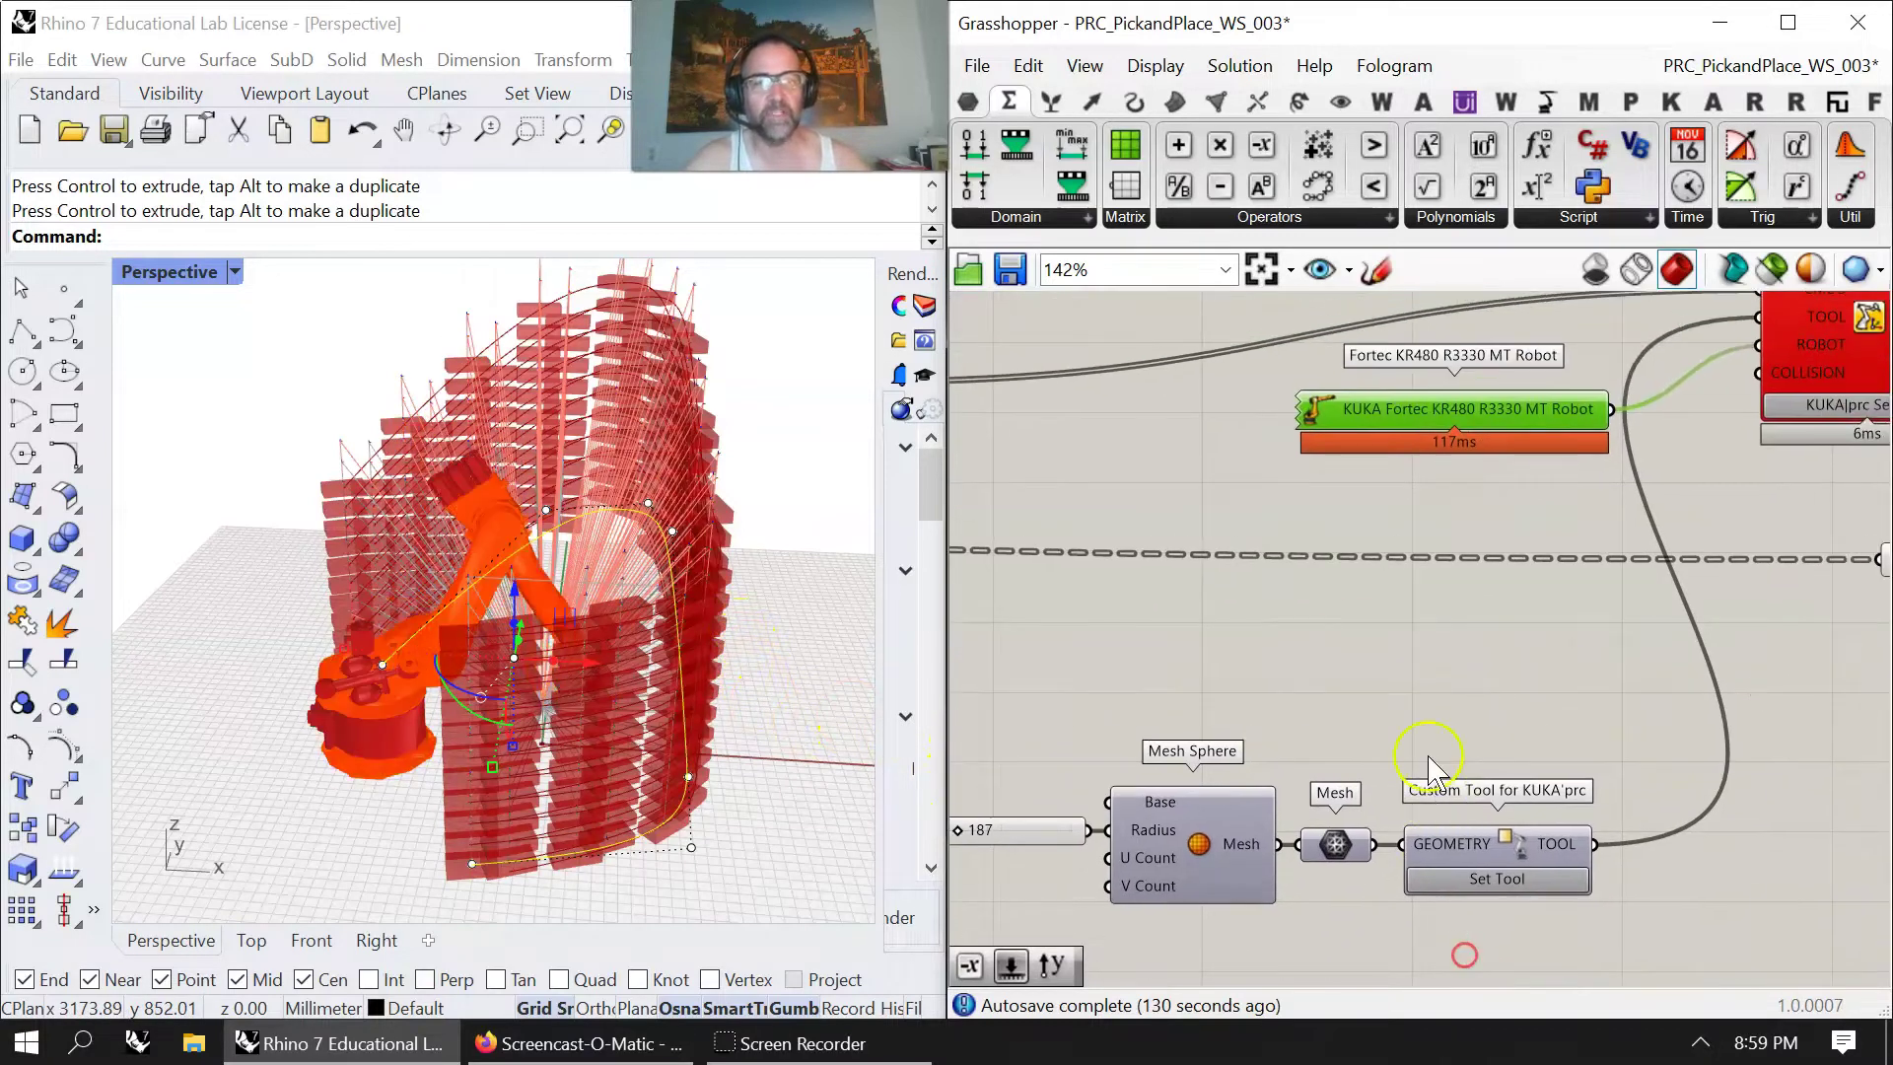
Examine the Command Weaver's inputs and read the Sequence note listing the order of the pick-and-place commands.
right_drag(1354, 647, 1654, 804)
right_drag(1259, 638, 1552, 691)
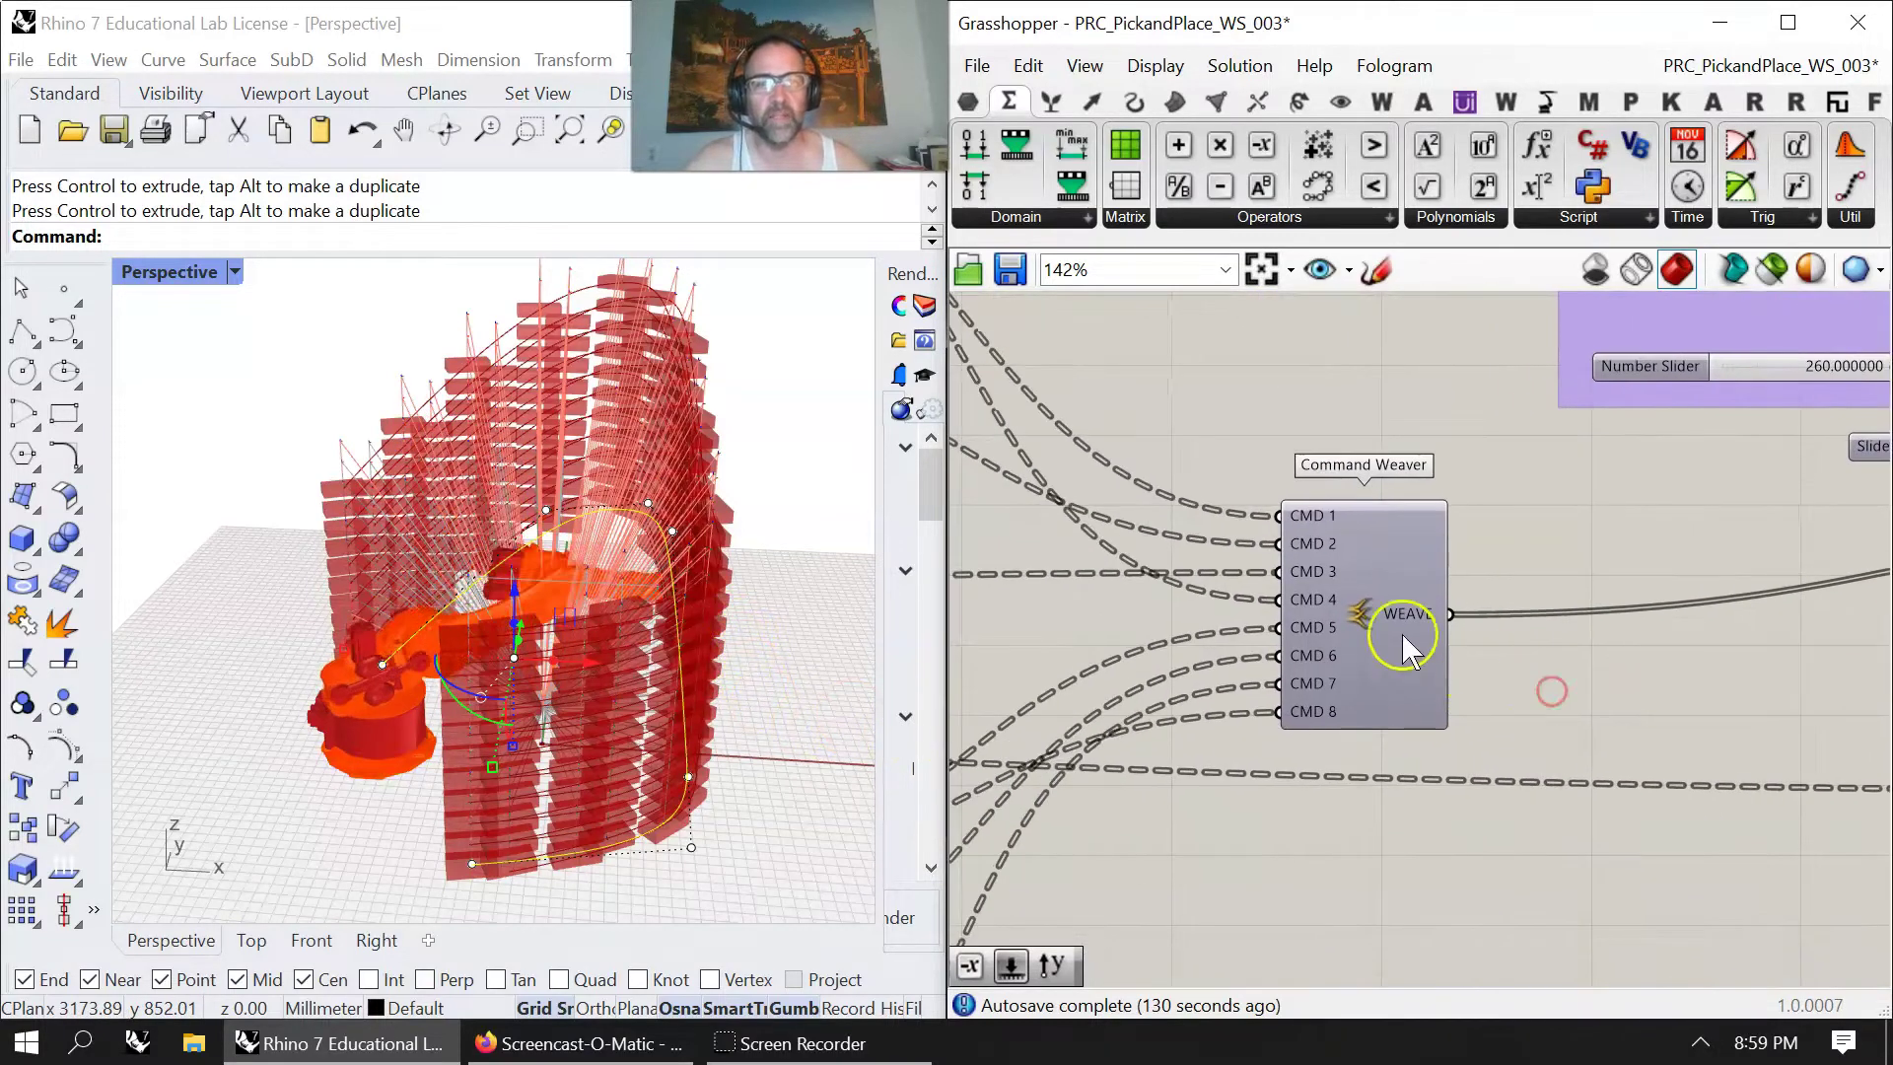
right_drag(1364, 604, 1398, 614)
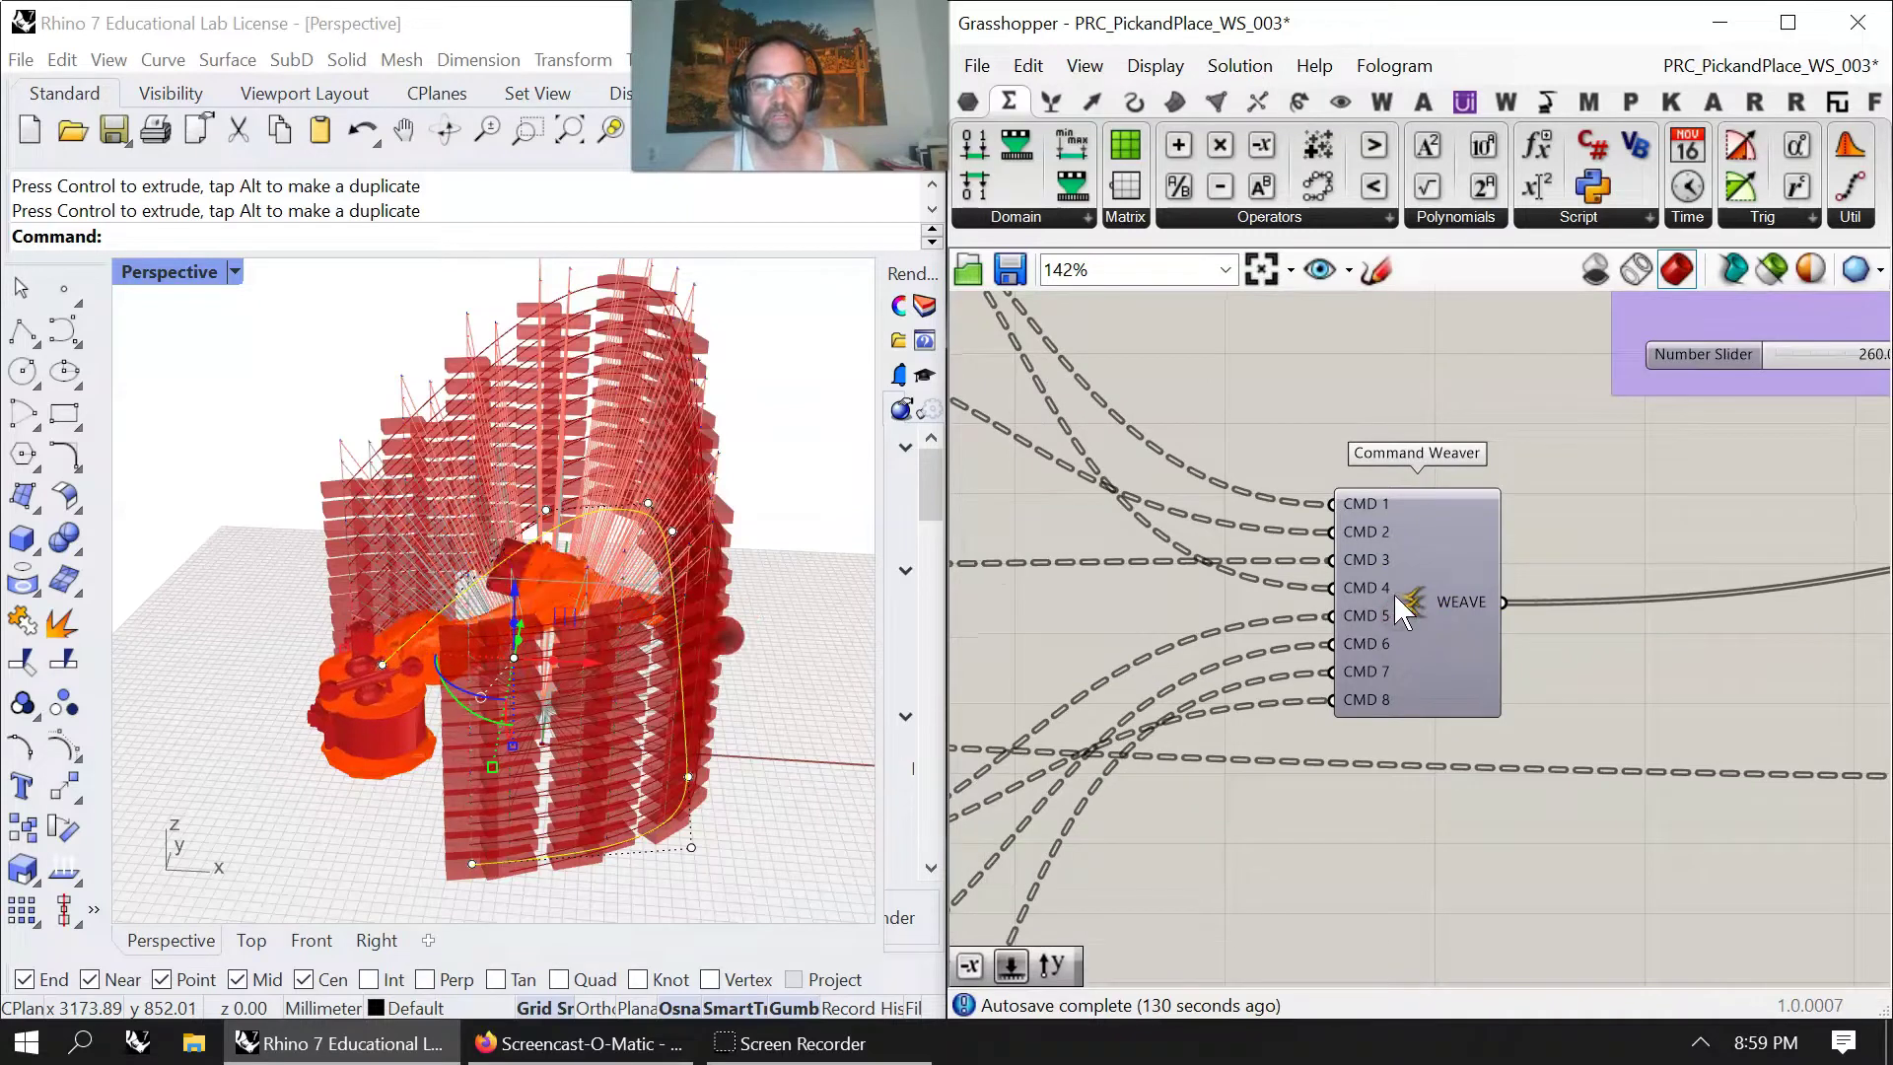
scroll(1353, 606, down, 2)
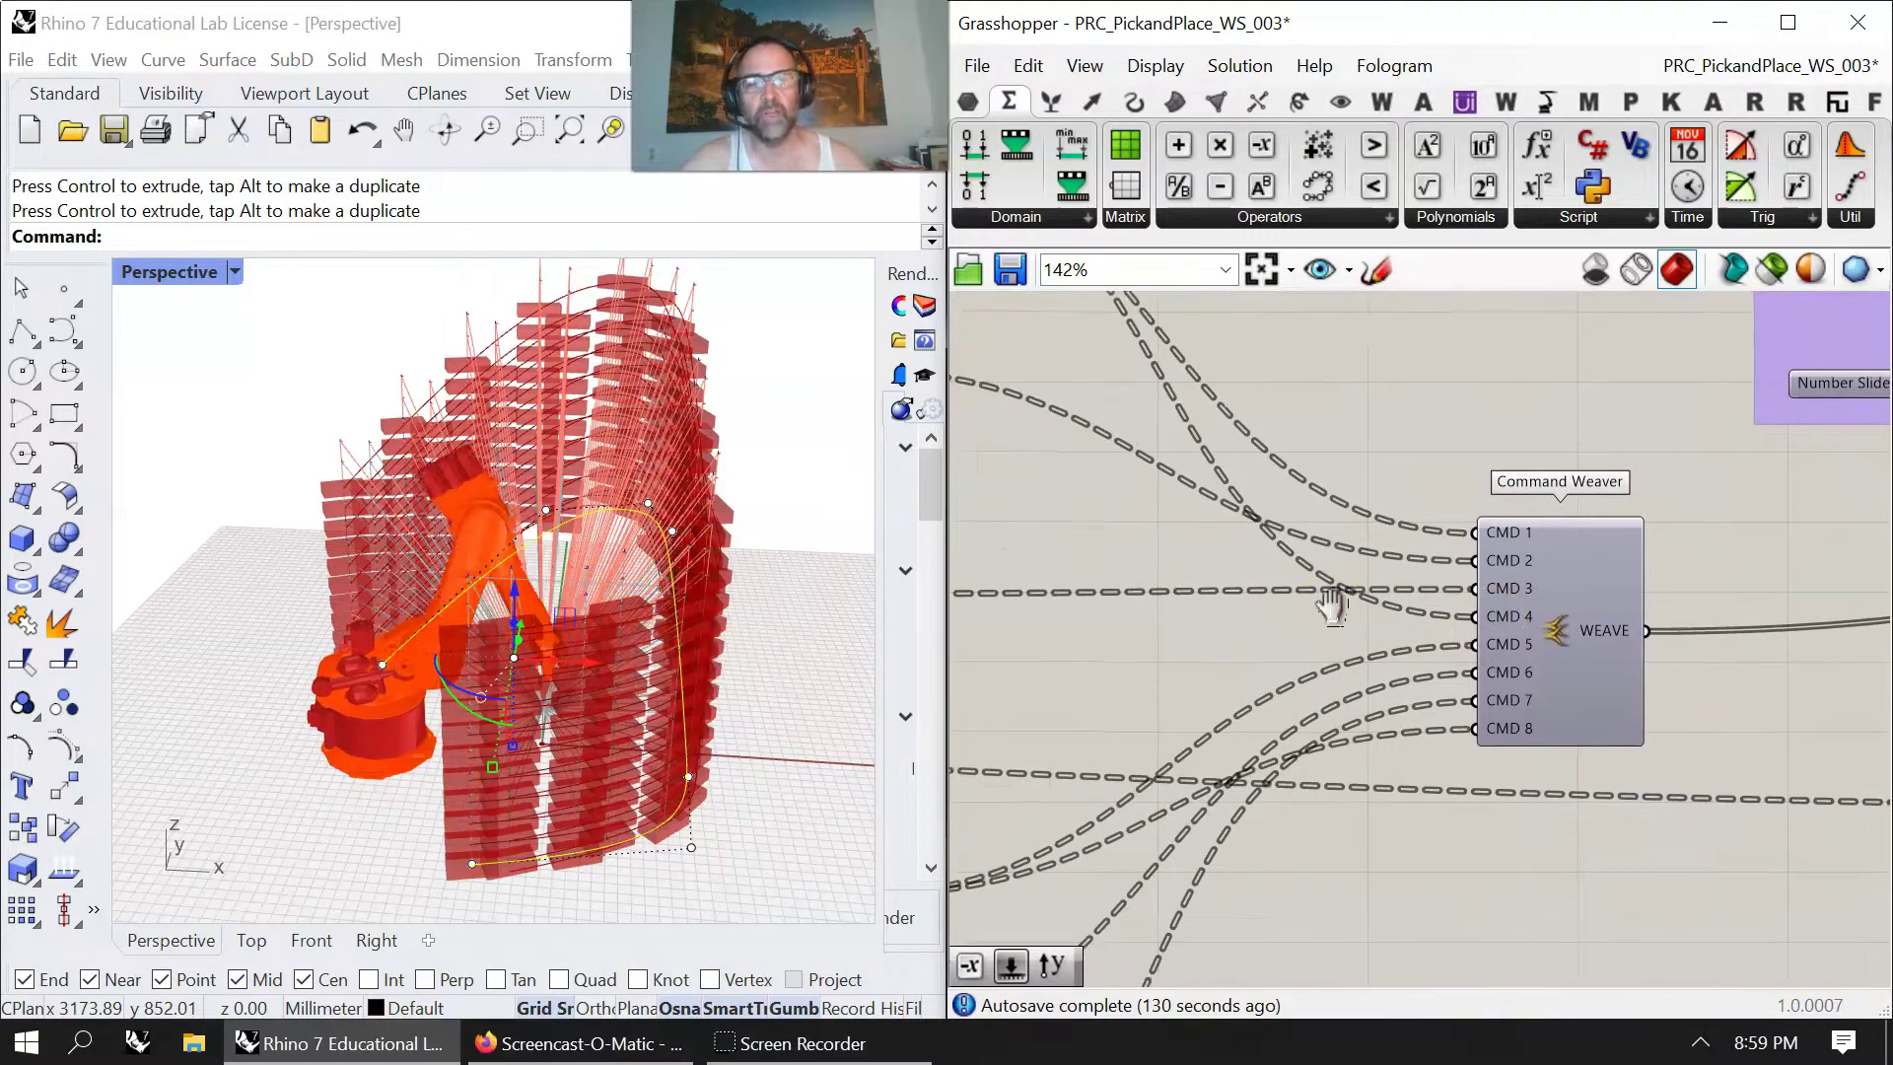
right_drag(1273, 566, 1470, 773)
right_drag(1274, 458, 1470, 761)
scroll(1288, 570, up, 2)
scroll(1318, 679, up, 2)
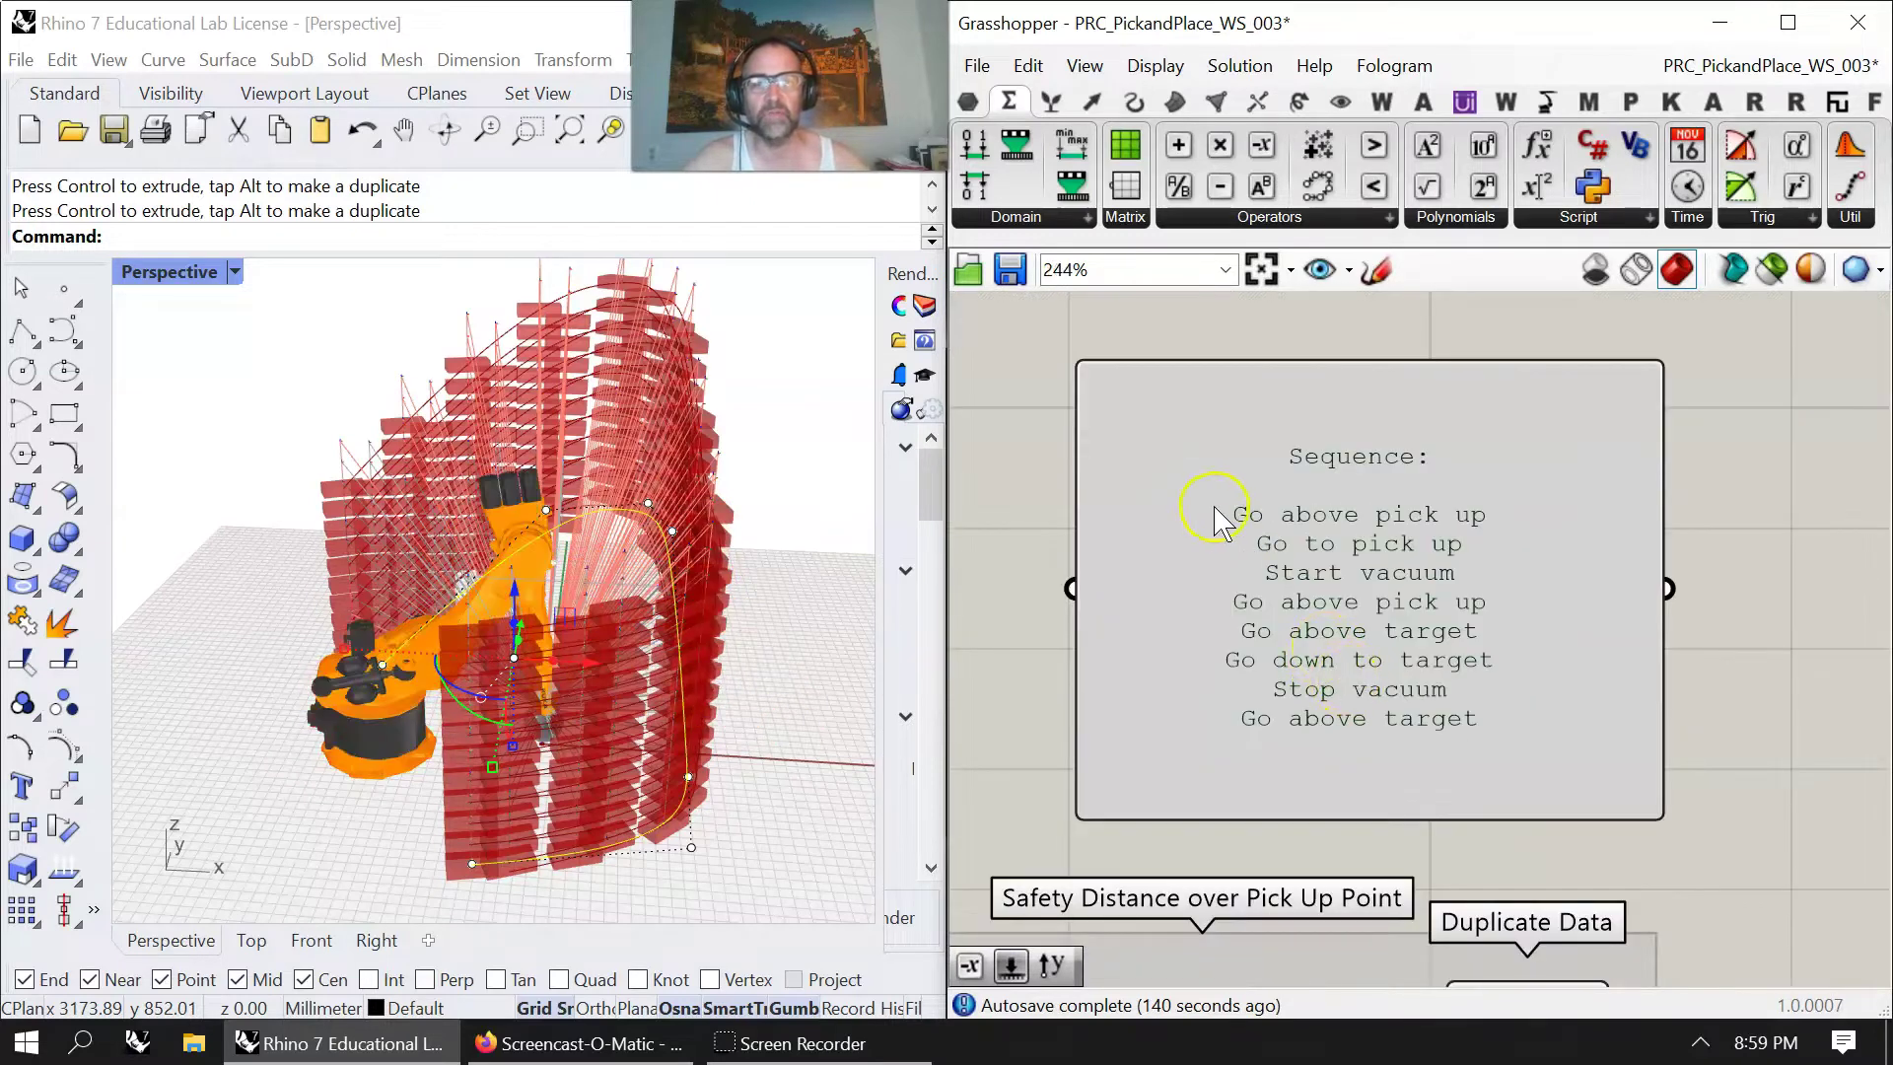
right_drag(1527, 769, 1259, 401)
scroll(1690, 740, down, 3)
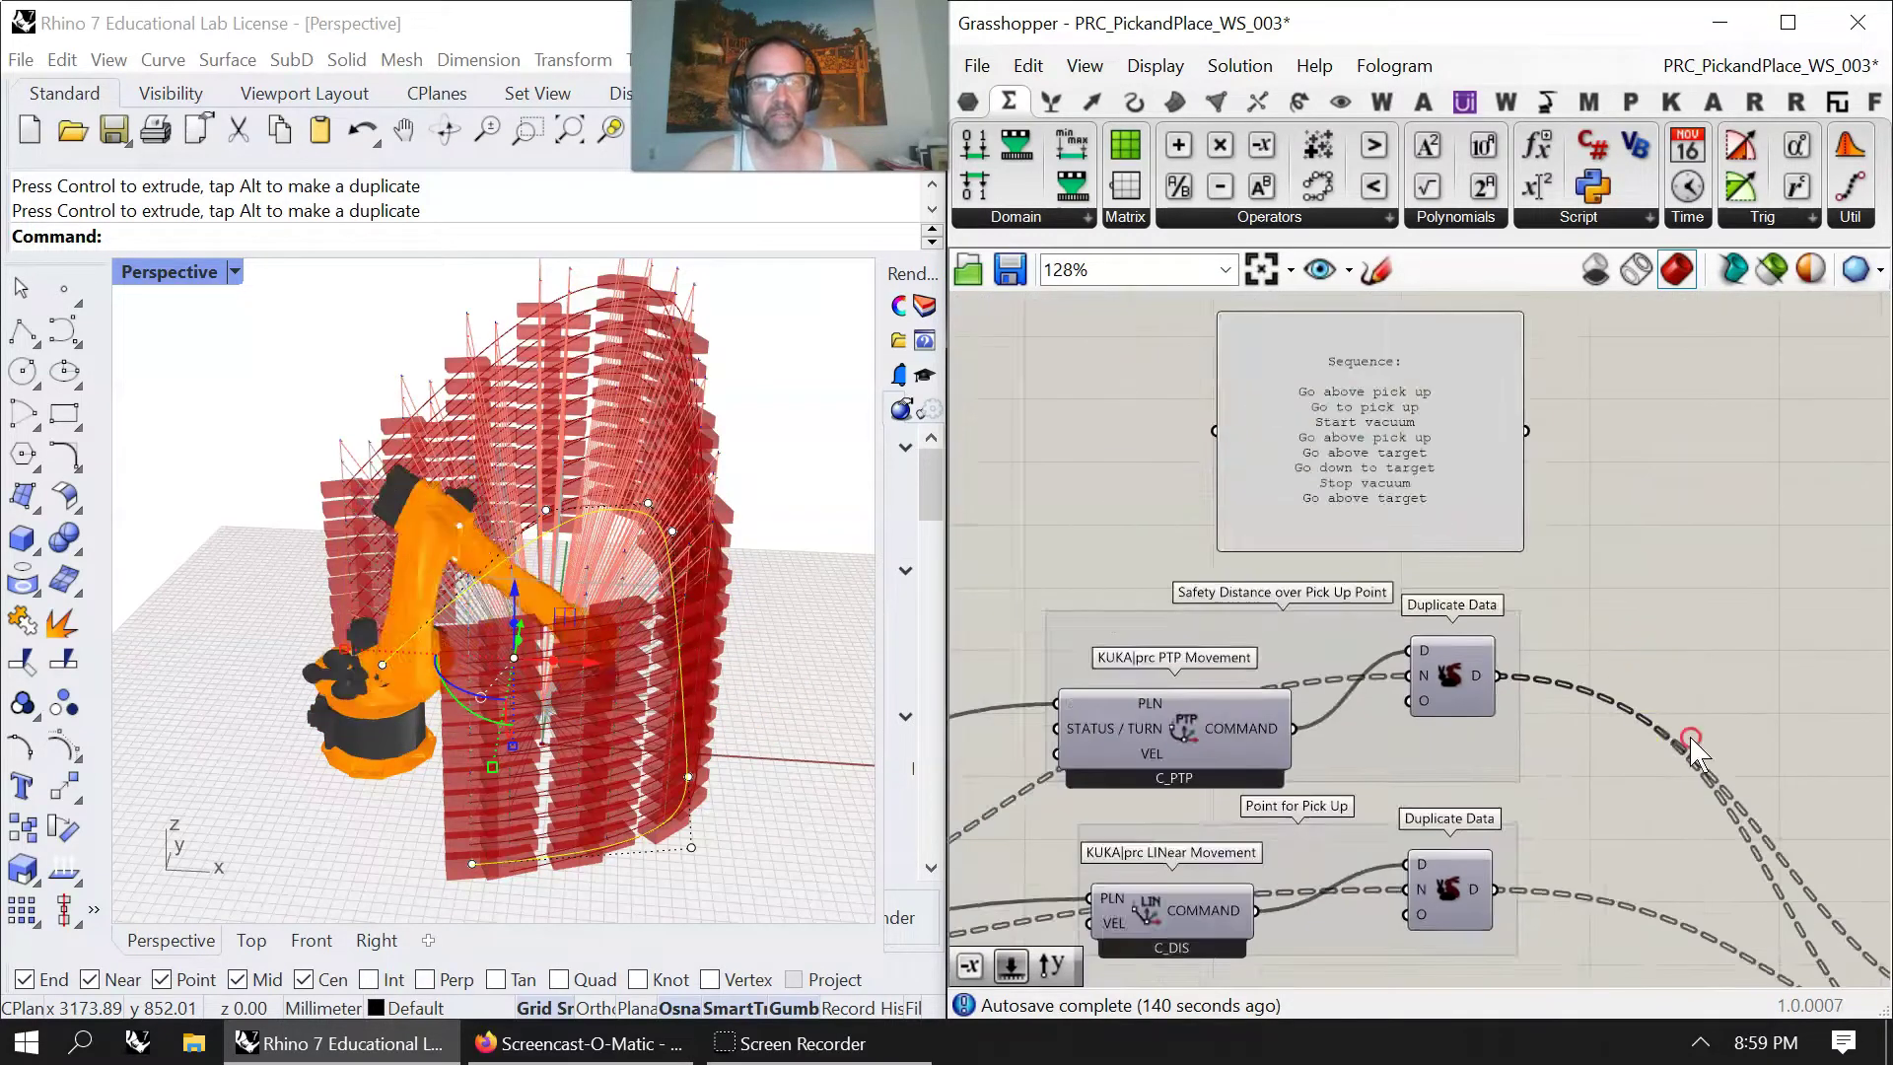
right_drag(1690, 740, 1234, 463)
right_drag(1326, 639, 1831, 980)
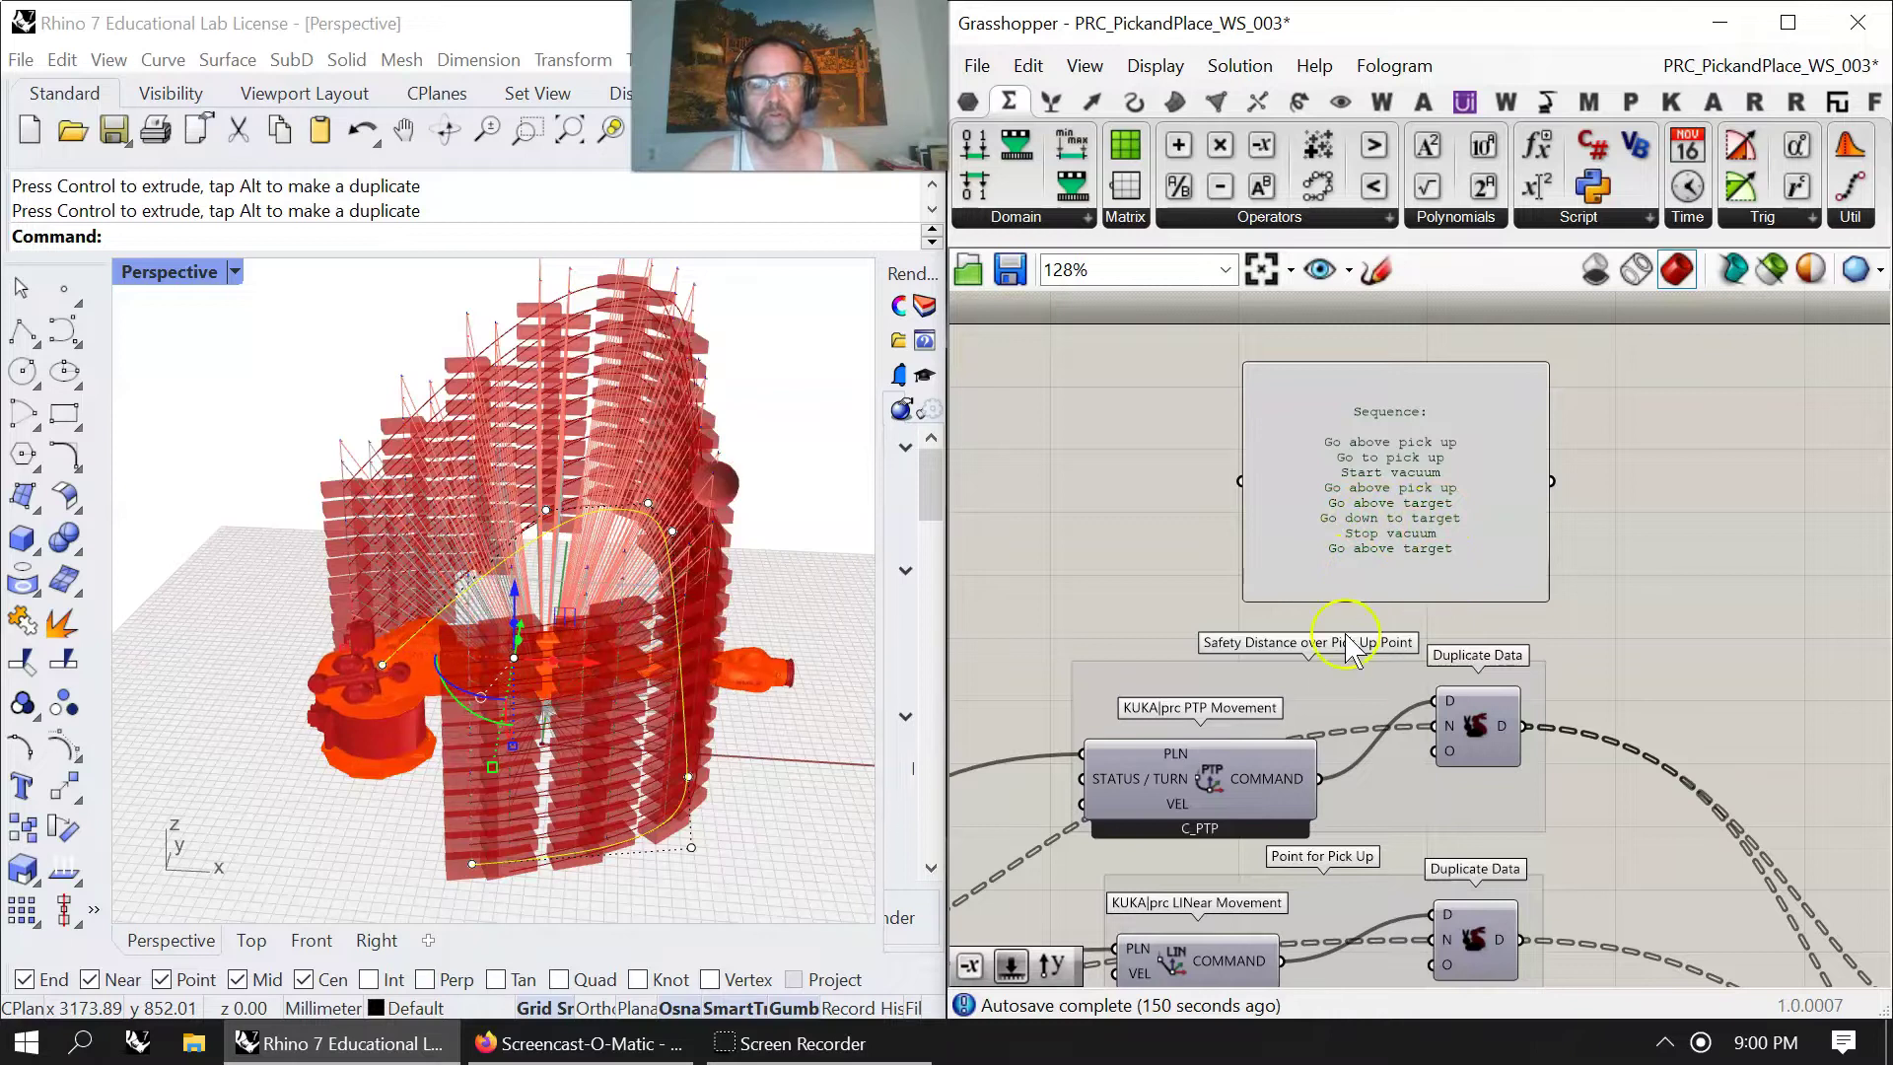
Trace the Safety Distance over Pick Up Point, Point for Pick Up and Start Vacuum commands through Duplicate Data to the Command Weaver.
right_drag(1345, 646, 1439, 480)
scroll(1594, 678, down, 3)
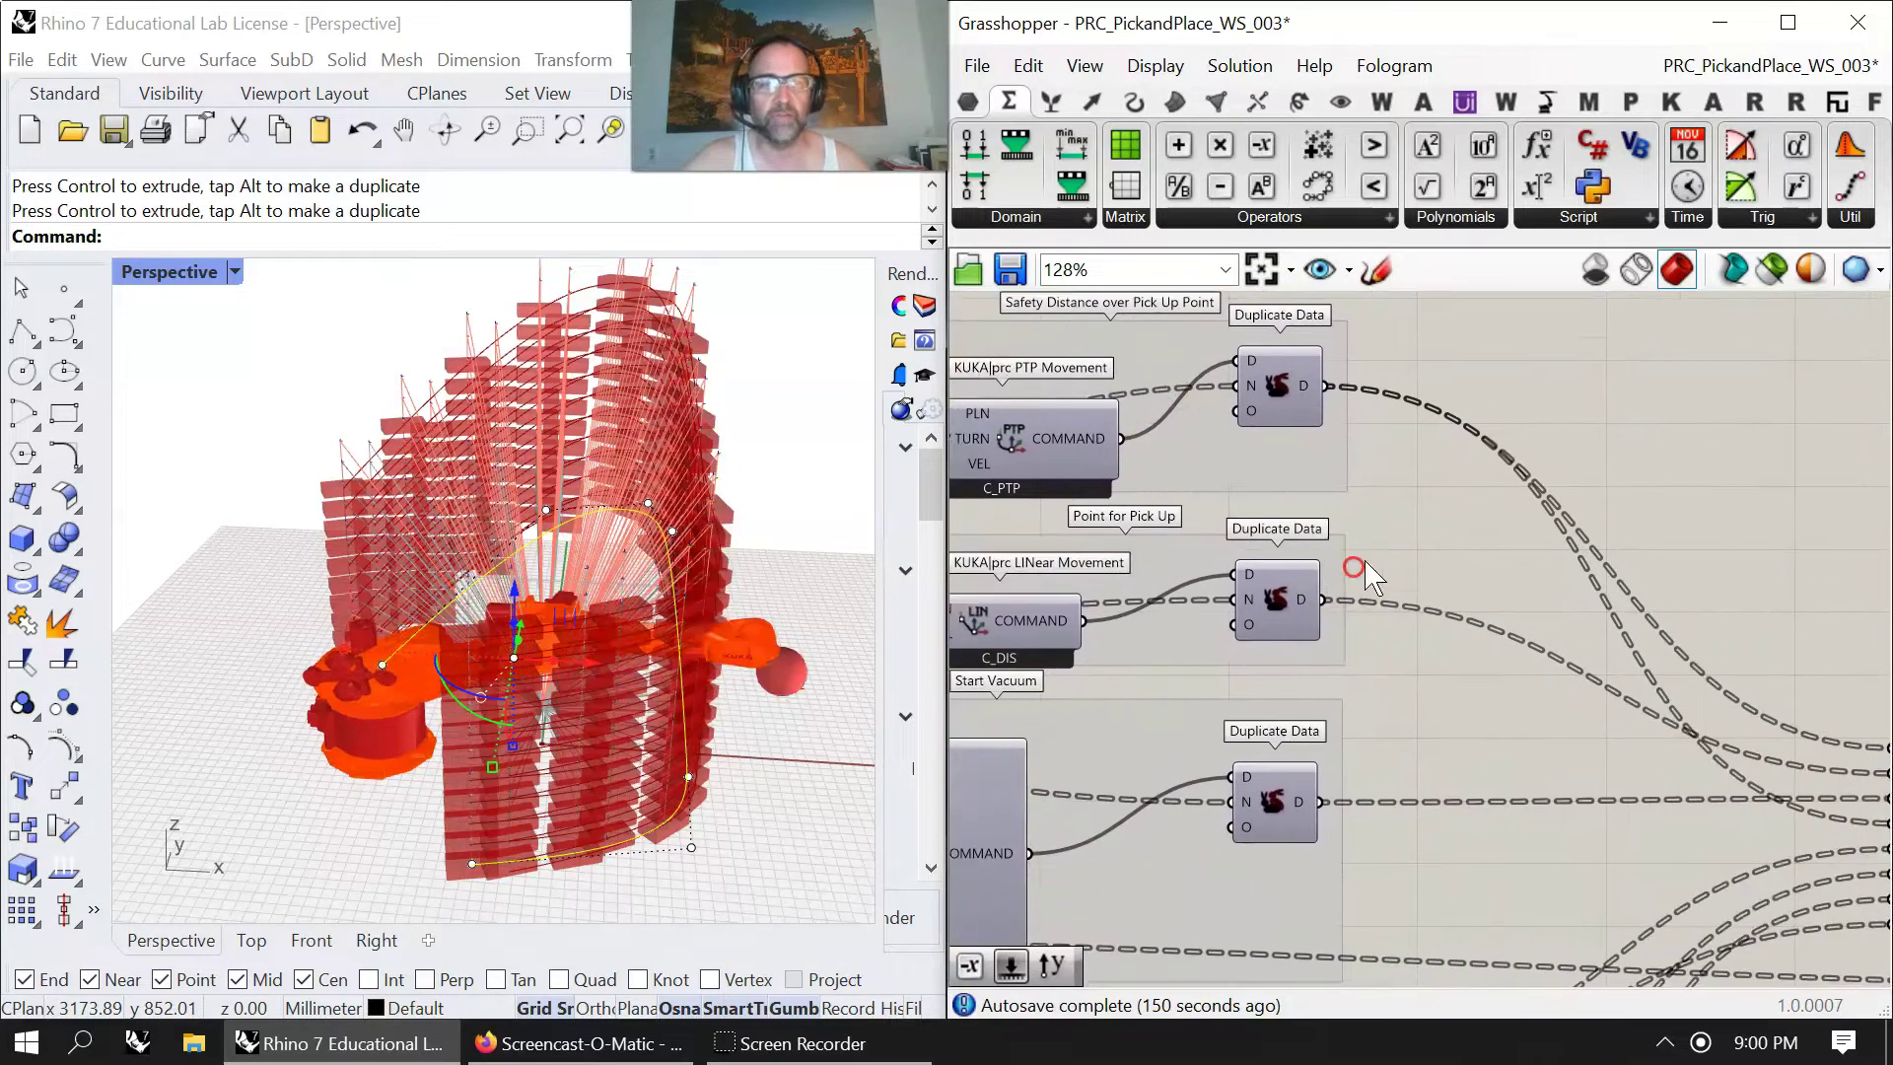
scroll(1646, 656, up, 3)
right_drag(1167, 445, 1446, 562)
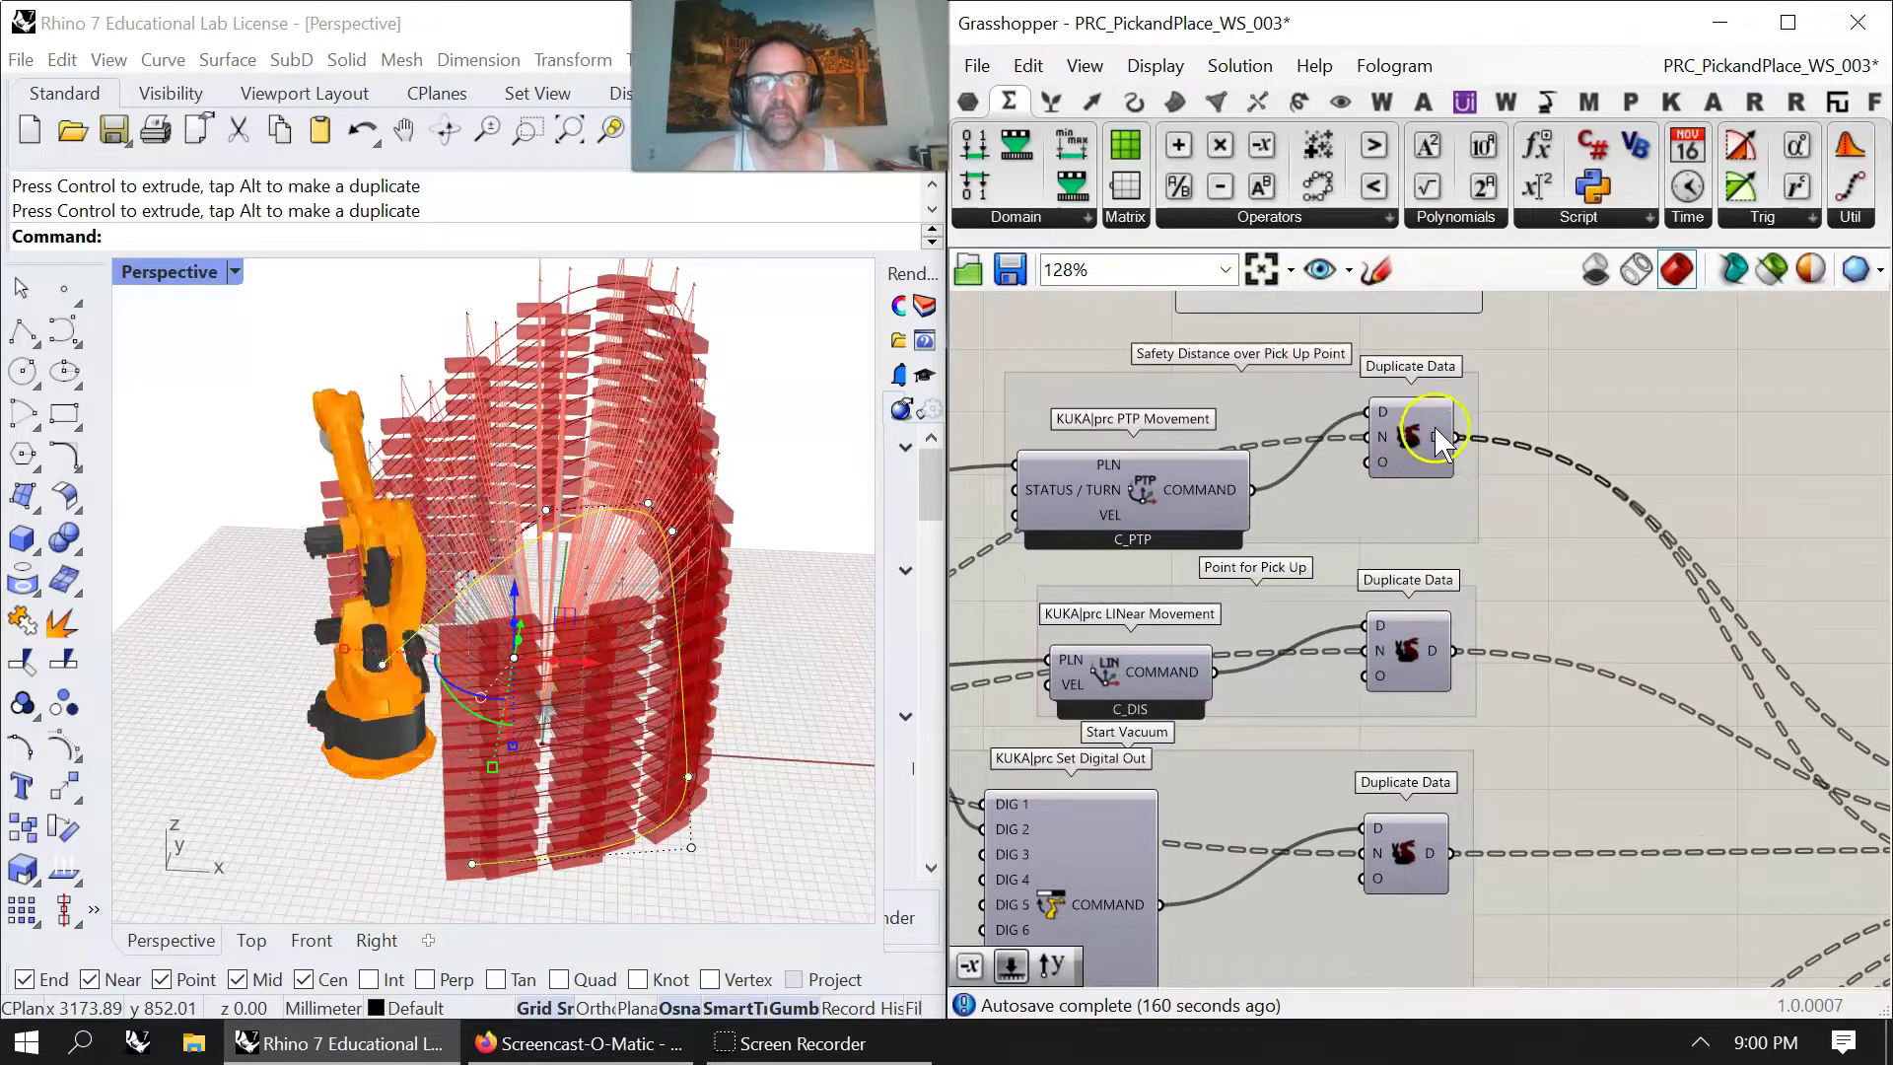
right_drag(1216, 494, 1416, 495)
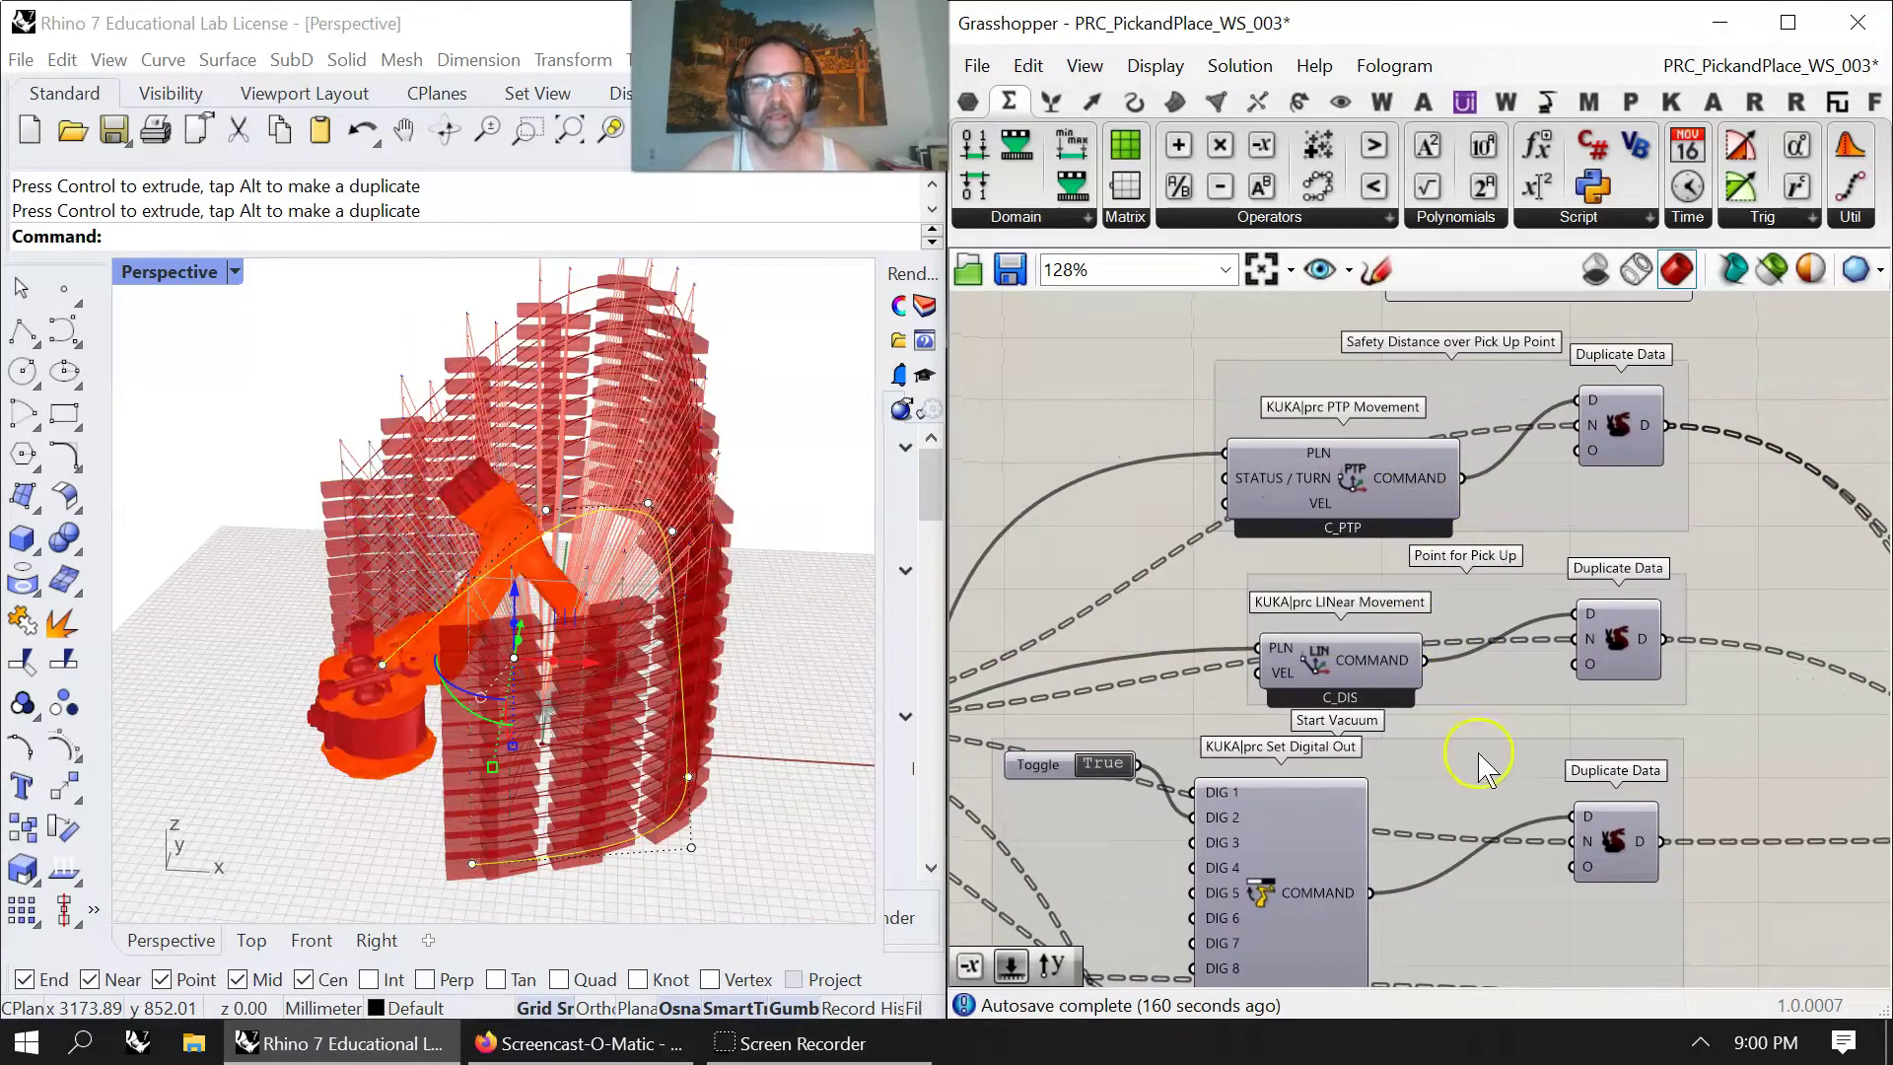
right_drag(1479, 760, 1376, 559)
right_drag(1771, 590, 1448, 552)
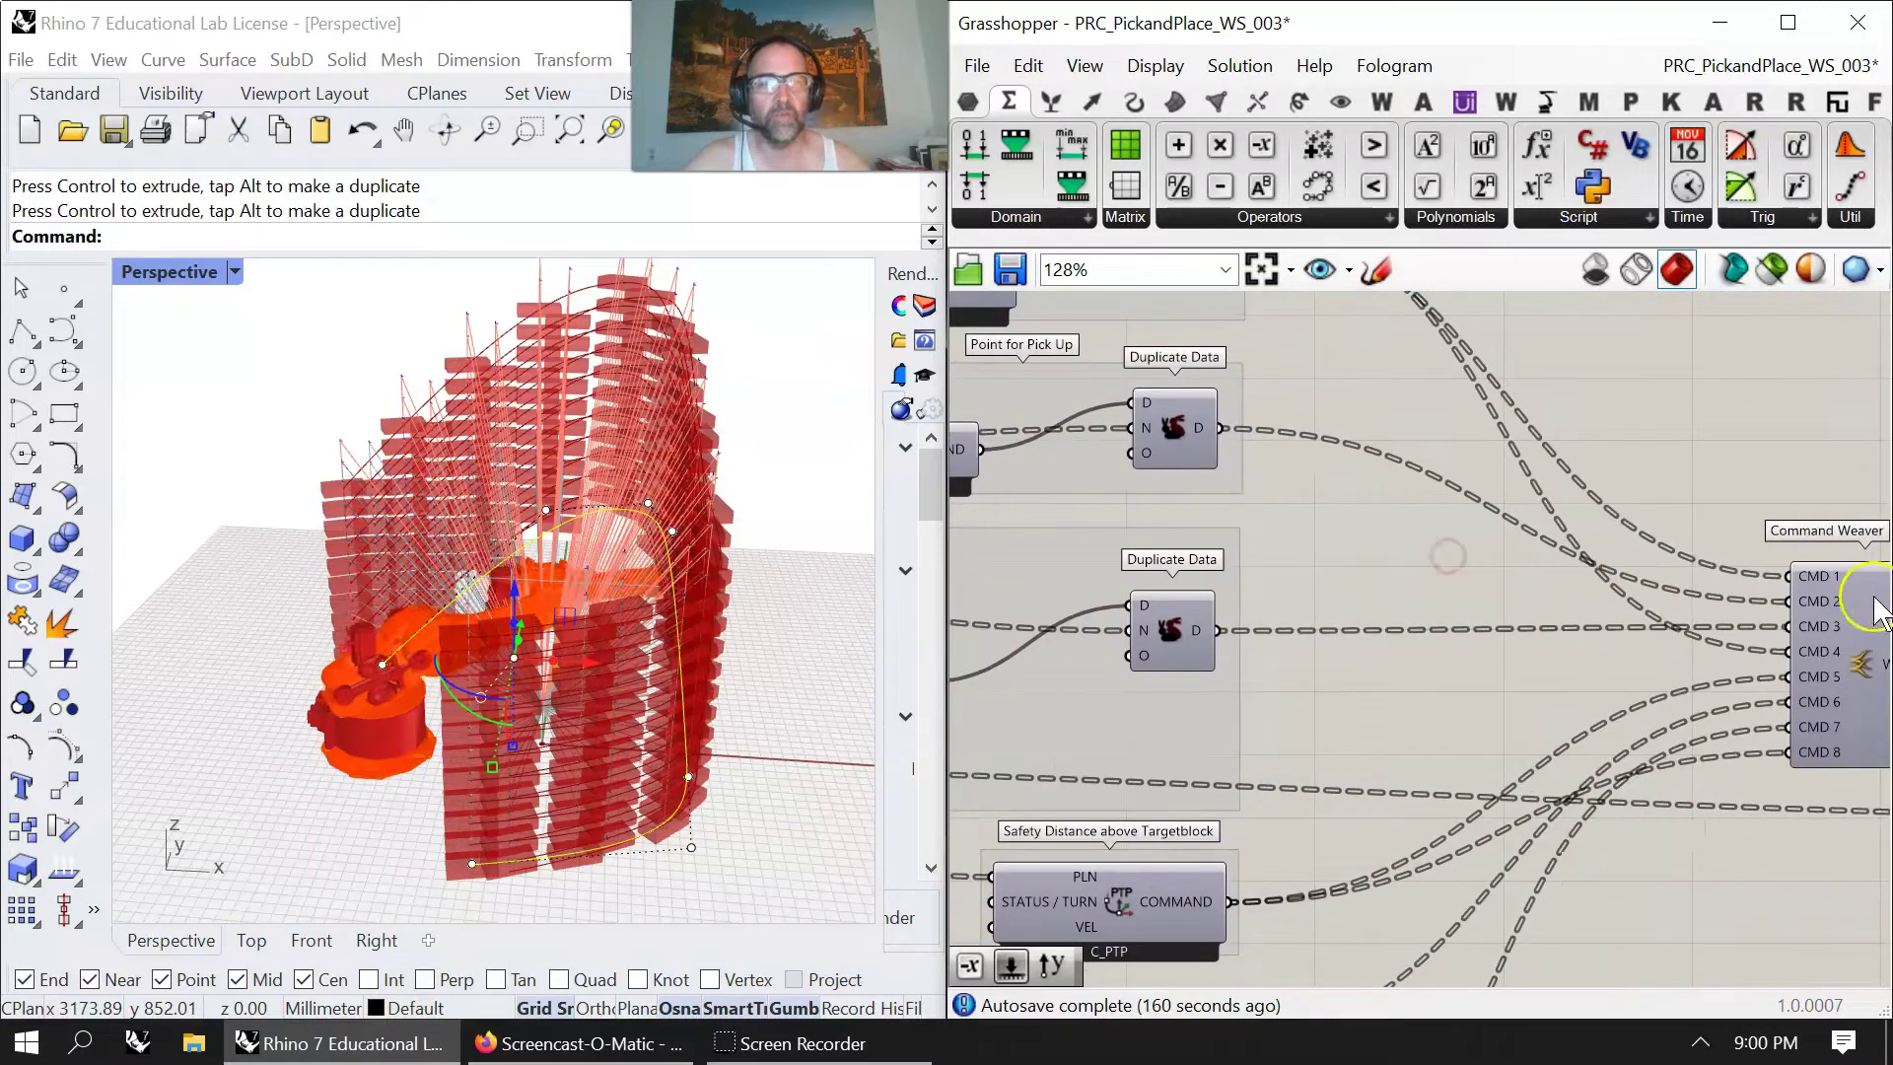
Lower the True and False toggles so each lines up with the DIG 2 input of its own KUKA|prc Set Digital Out component.
right_drag(1143, 720, 1679, 592)
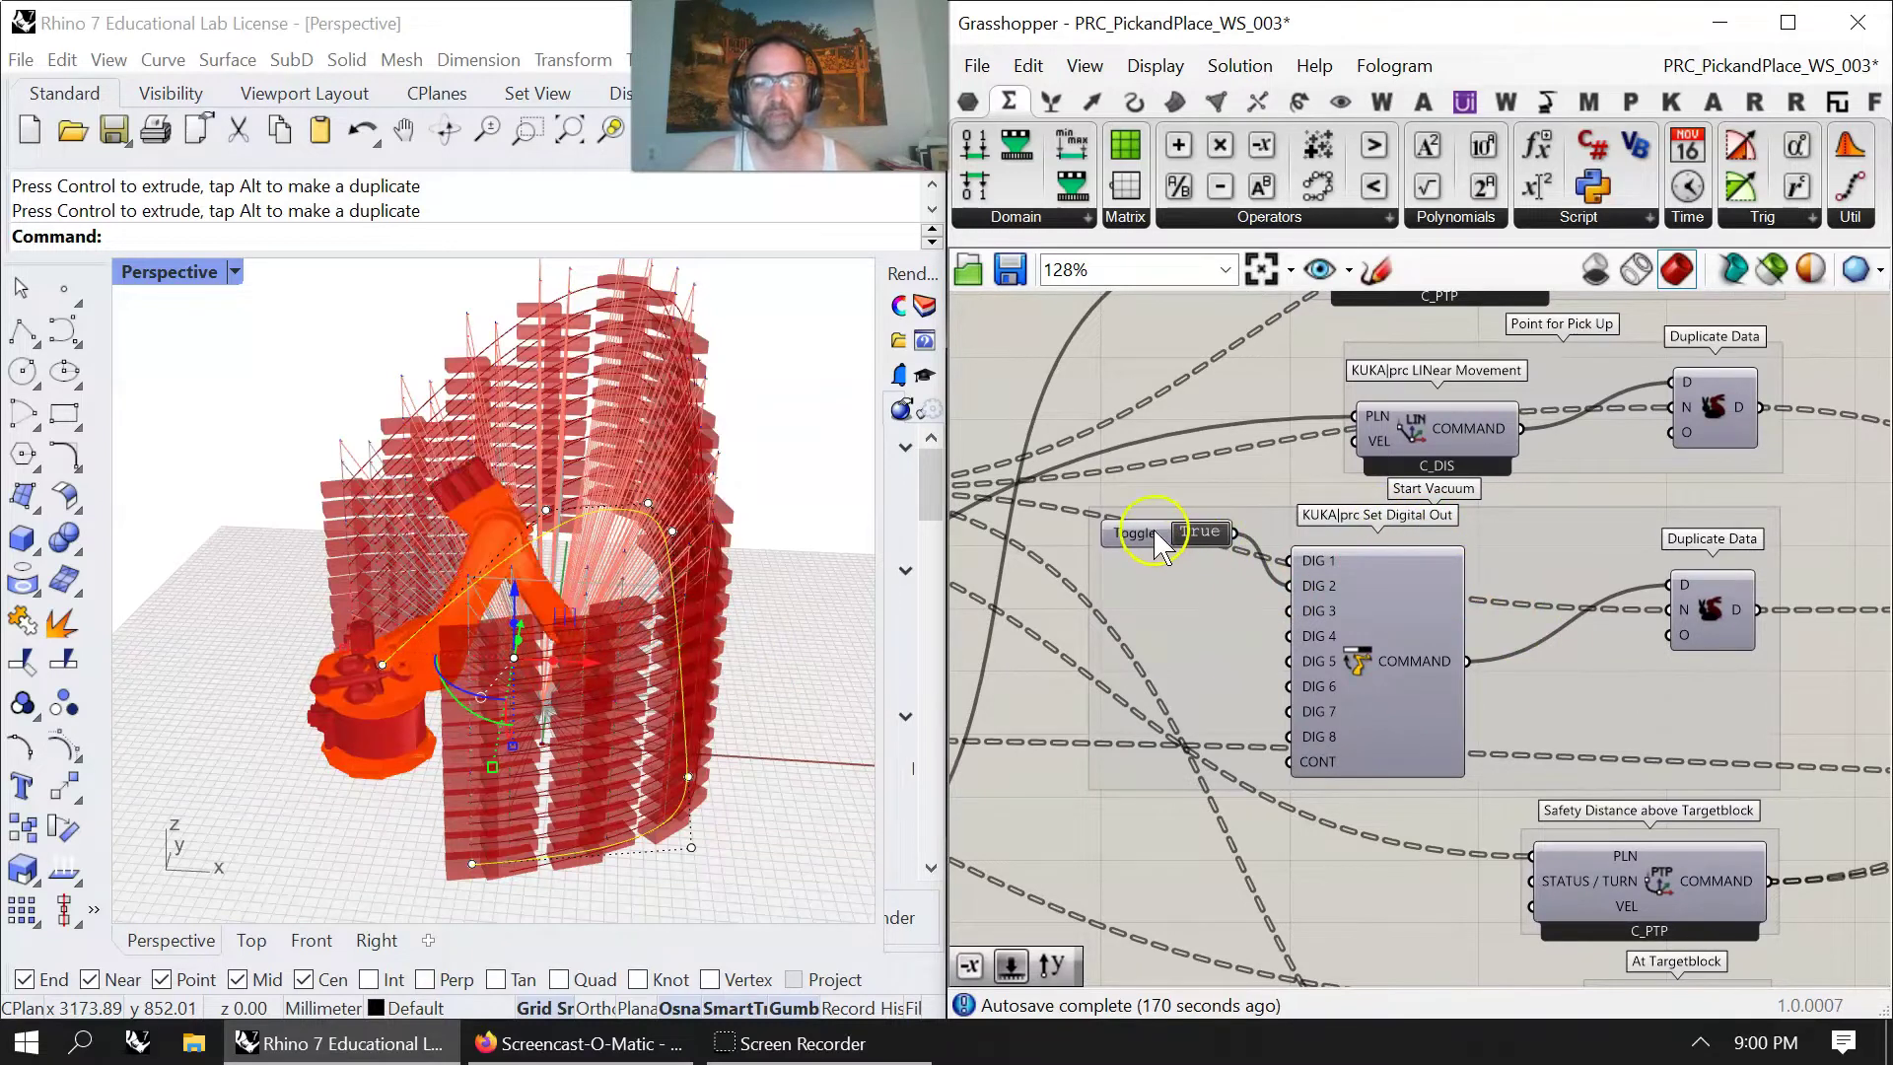
drag(1151, 545, 1161, 626)
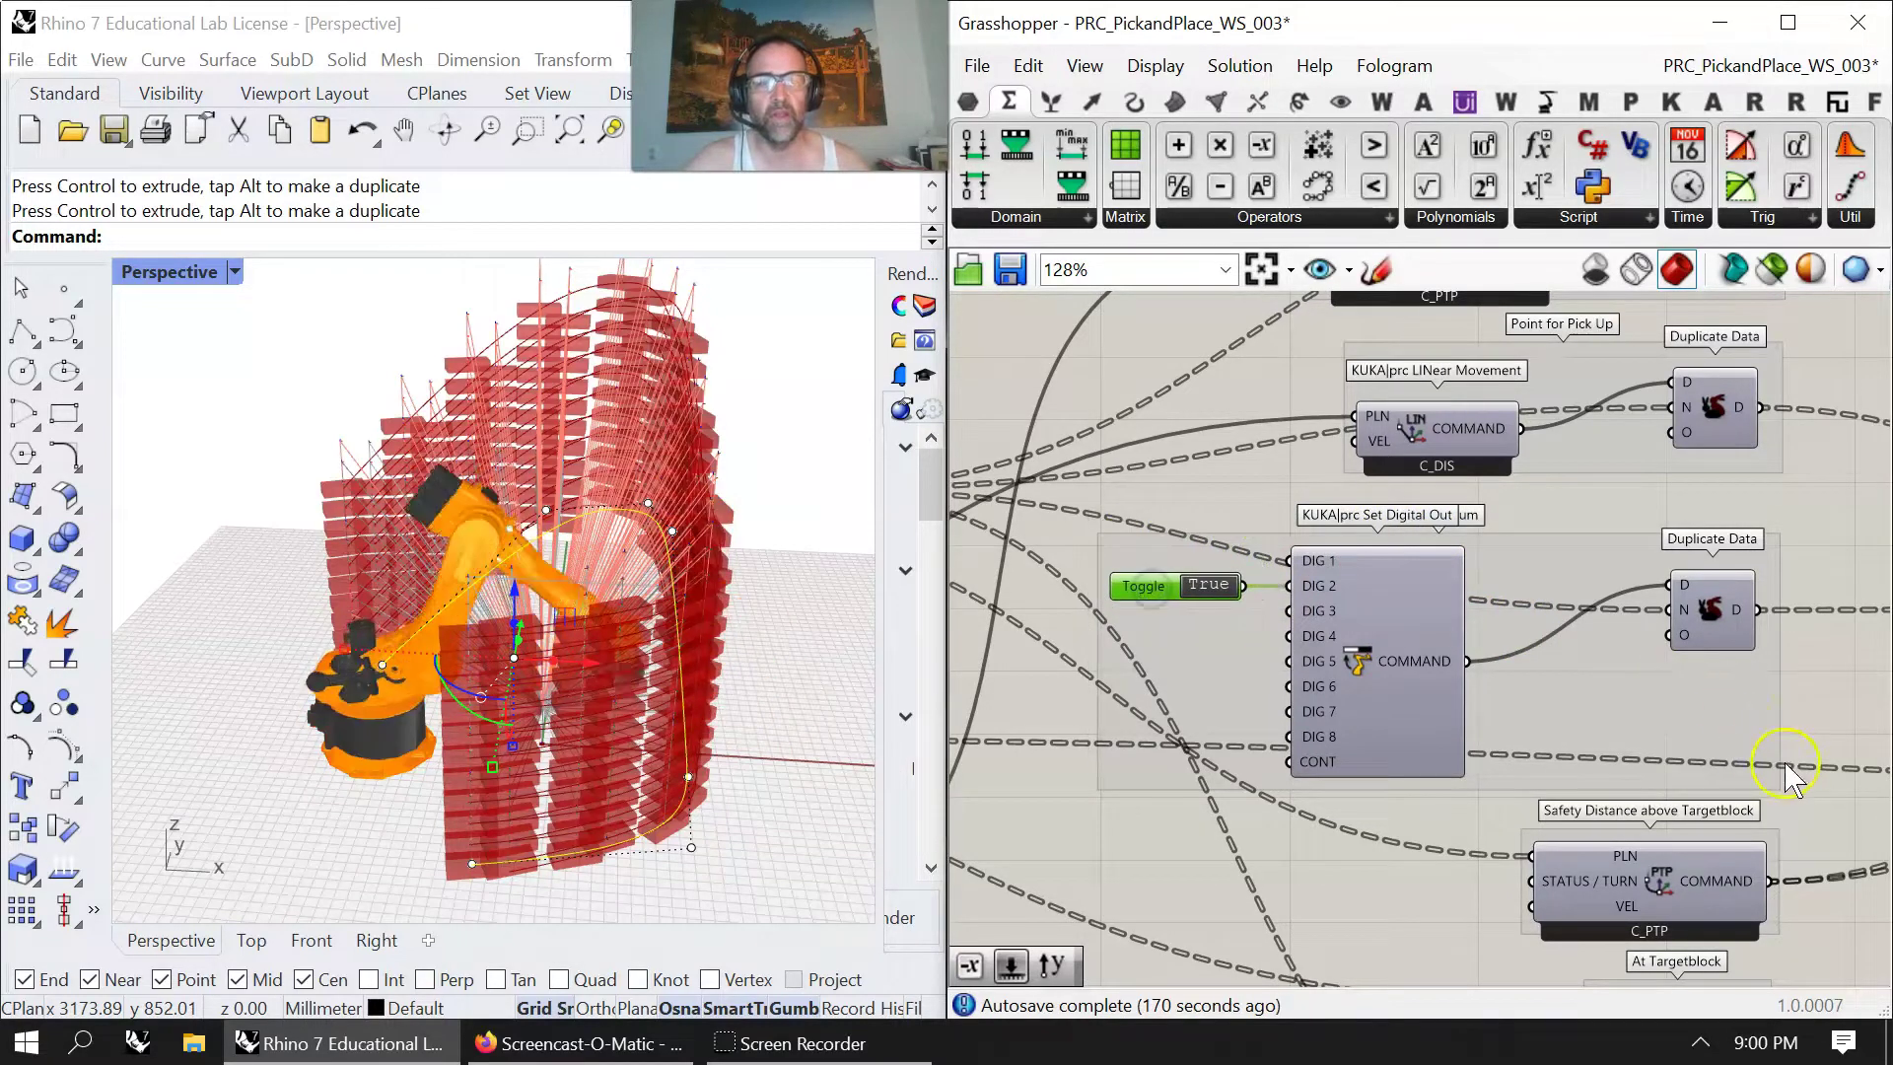
right_drag(1823, 708, 1630, 638)
right_drag(1745, 654, 1377, 560)
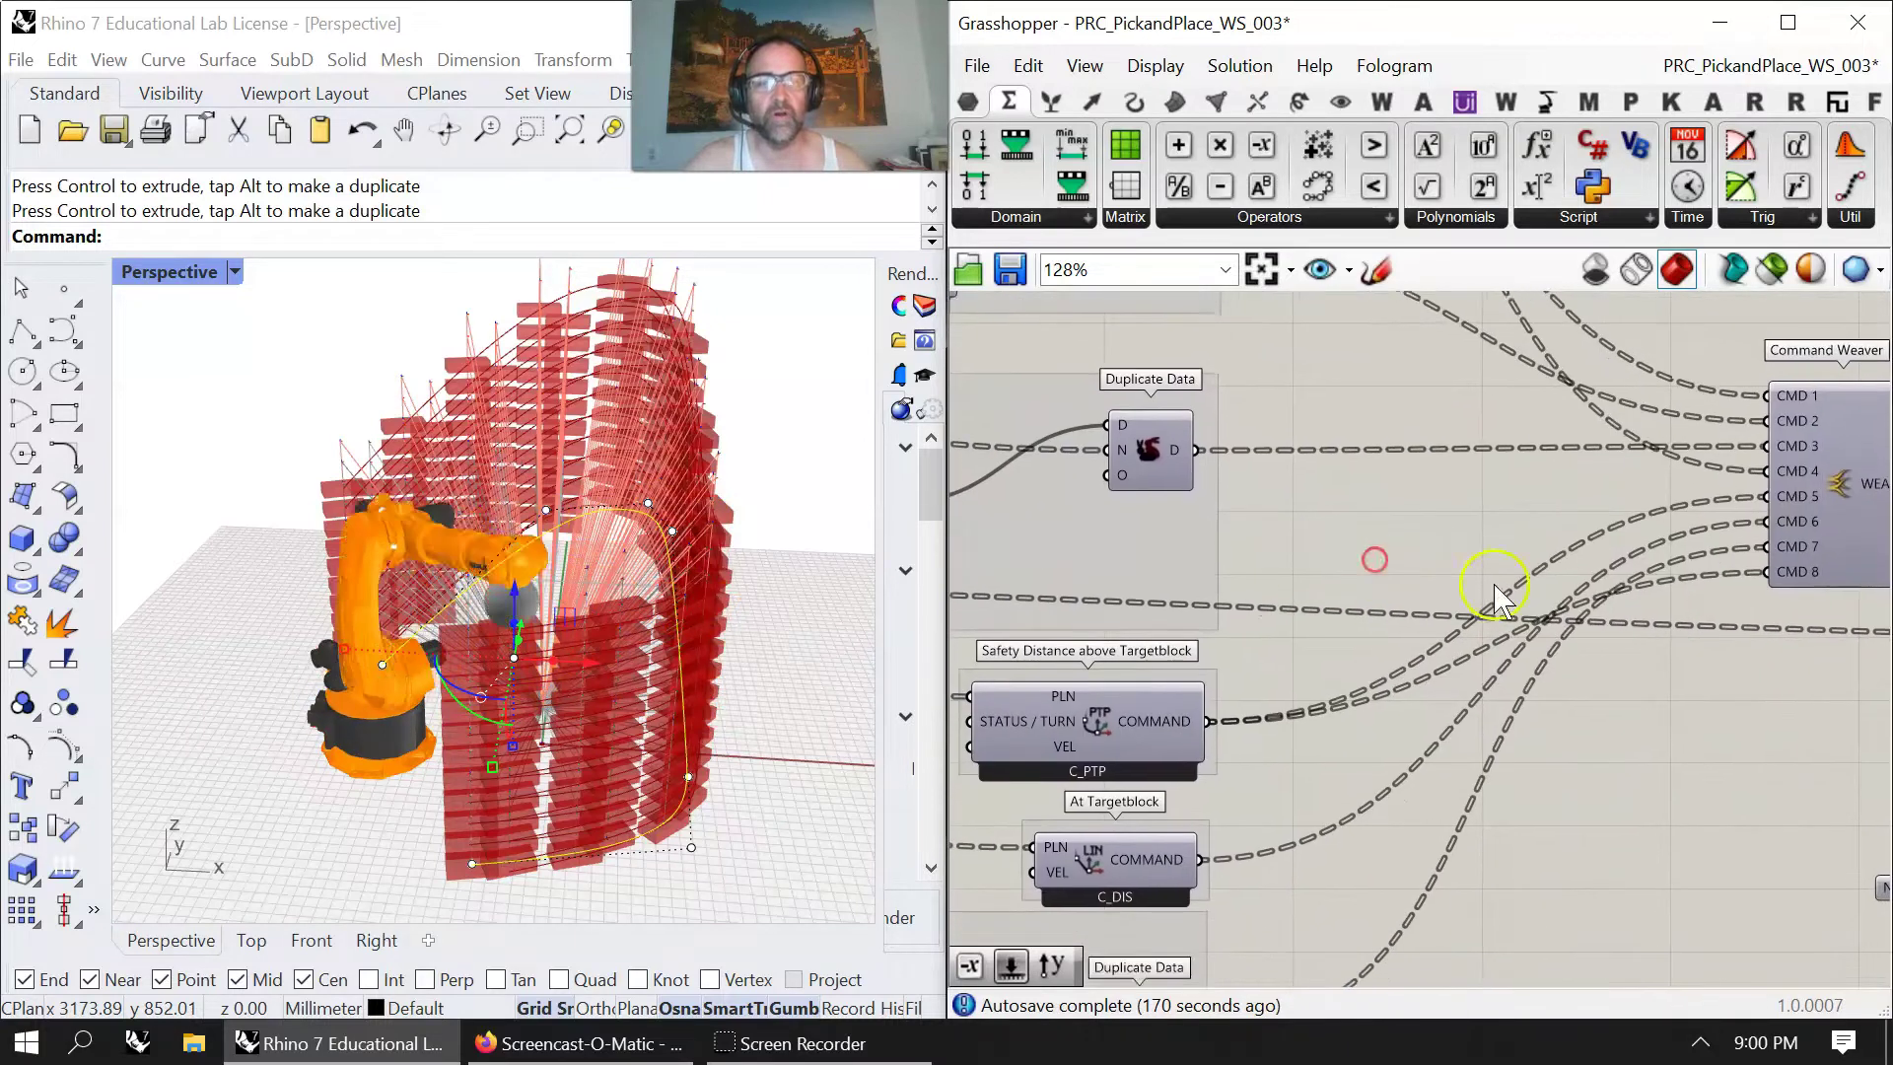
right_drag(1268, 726, 1702, 484)
drag(1032, 702, 1030, 775)
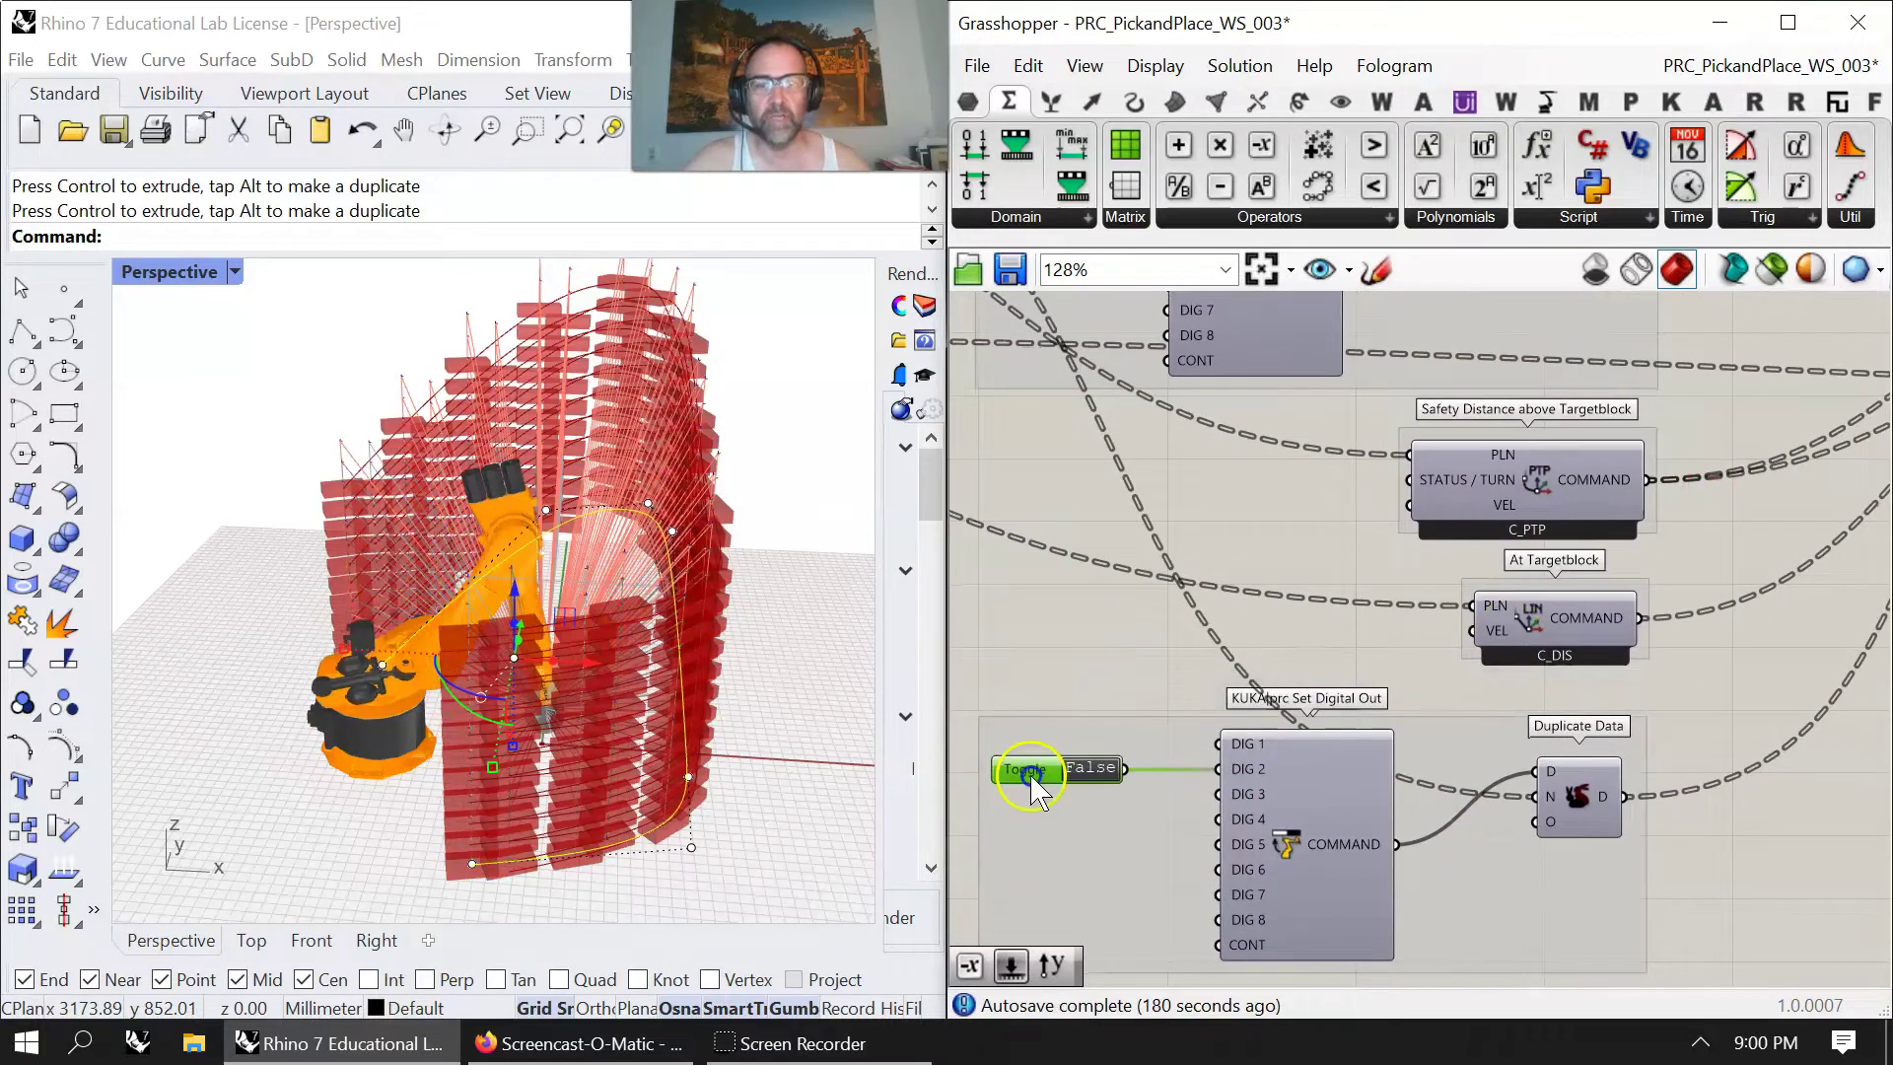
Trace the Safety Distance above Targetblock, At Targetblock and lower Set Digital Out commands into the Command Weaver's last four inputs.
right_drag(1504, 485, 1217, 827)
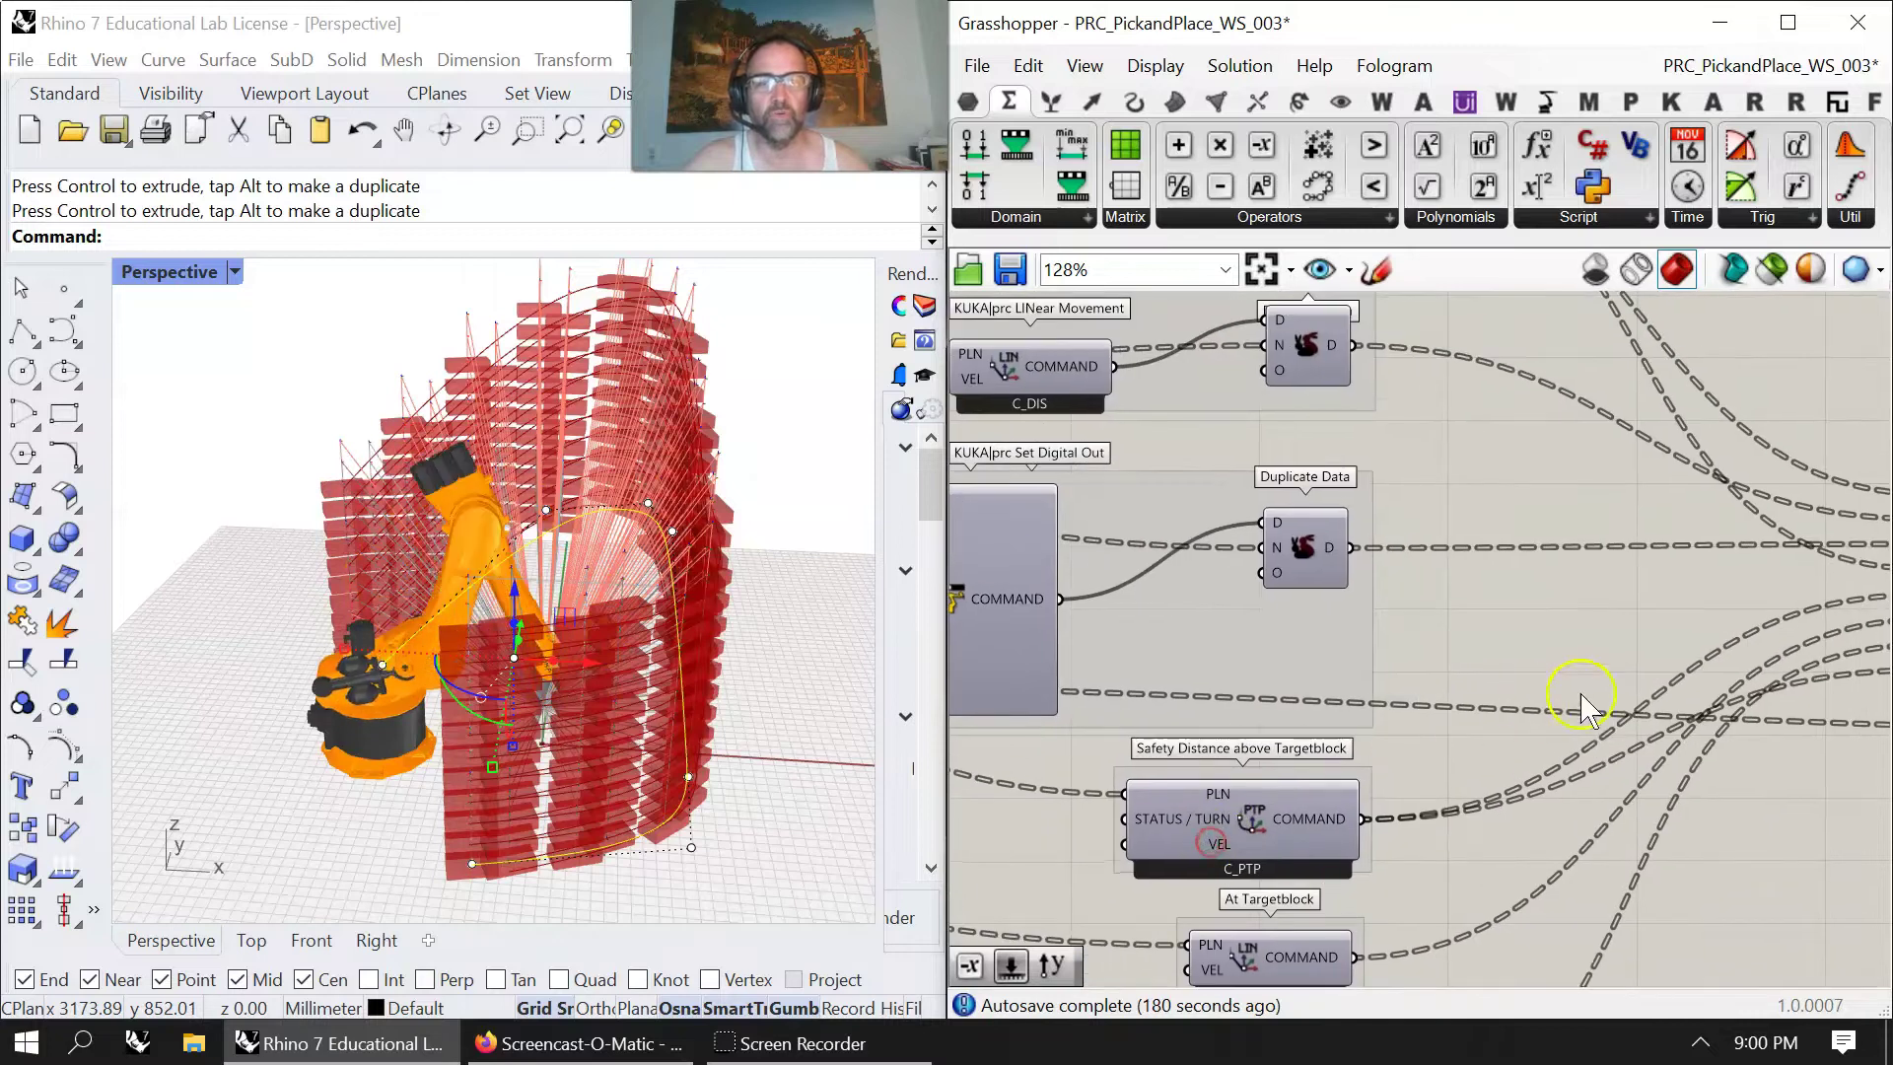
right_drag(1604, 707, 1339, 550)
right_drag(1180, 653, 1377, 554)
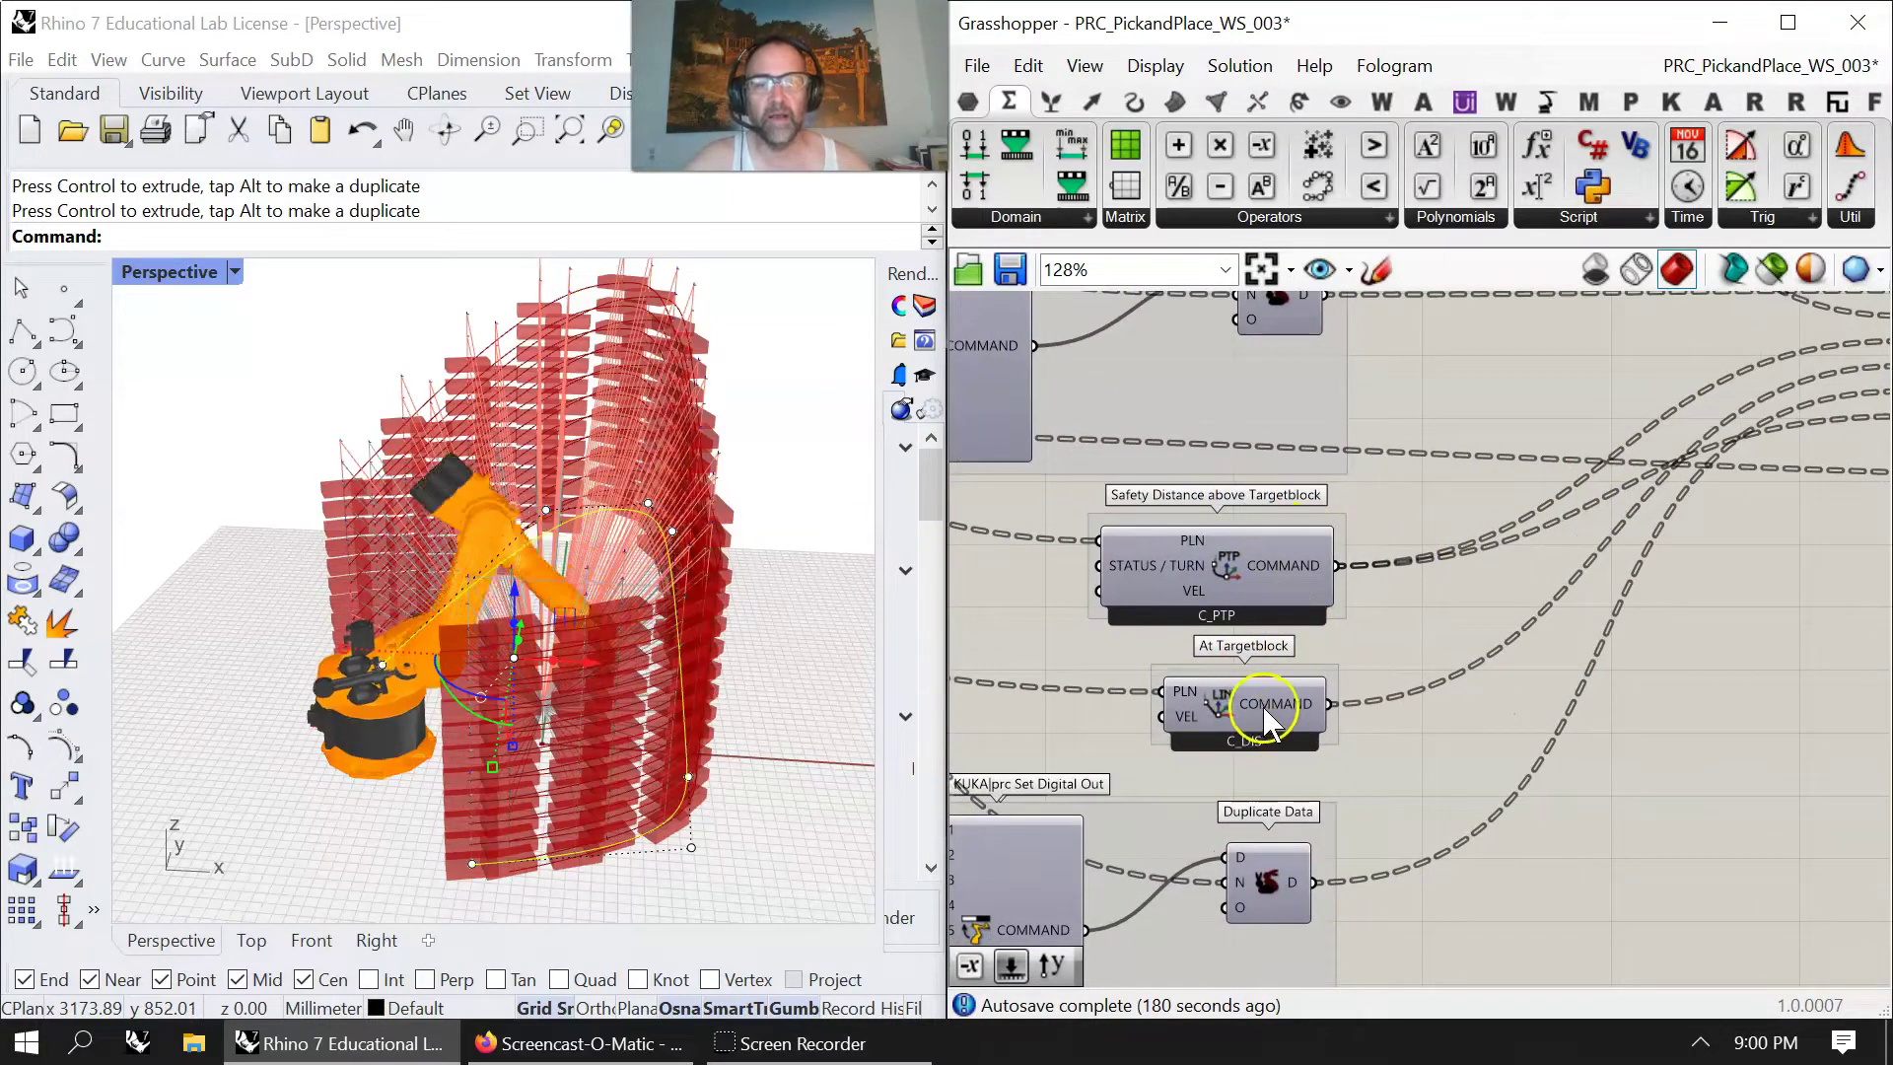
right_drag(1498, 746, 1365, 718)
right_drag(1277, 854, 1498, 639)
right_drag(1615, 710, 1403, 298)
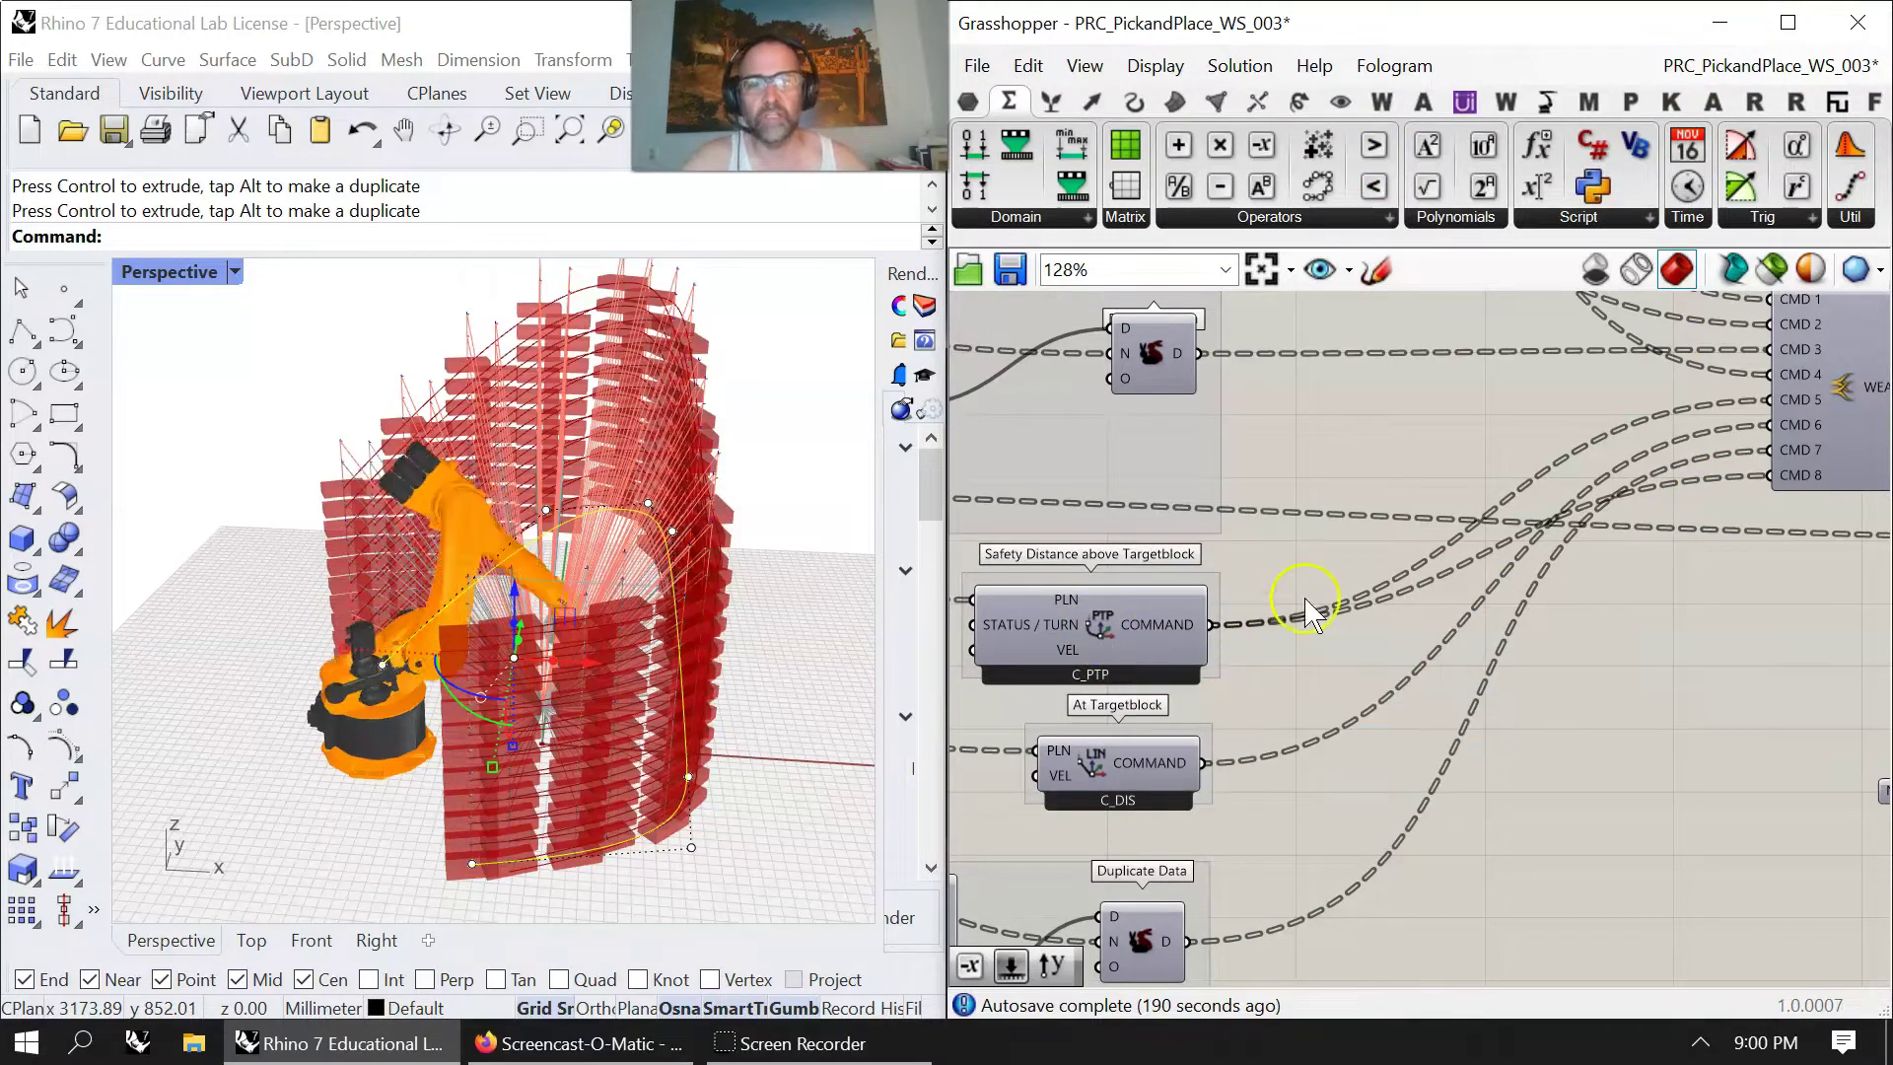
Review the pick-up, Set Digital Out and target block commands against the order in the Sequence note.
right_drag(1269, 688, 1634, 528)
scroll(1500, 602, down, 1)
scroll(1479, 625, down, 4)
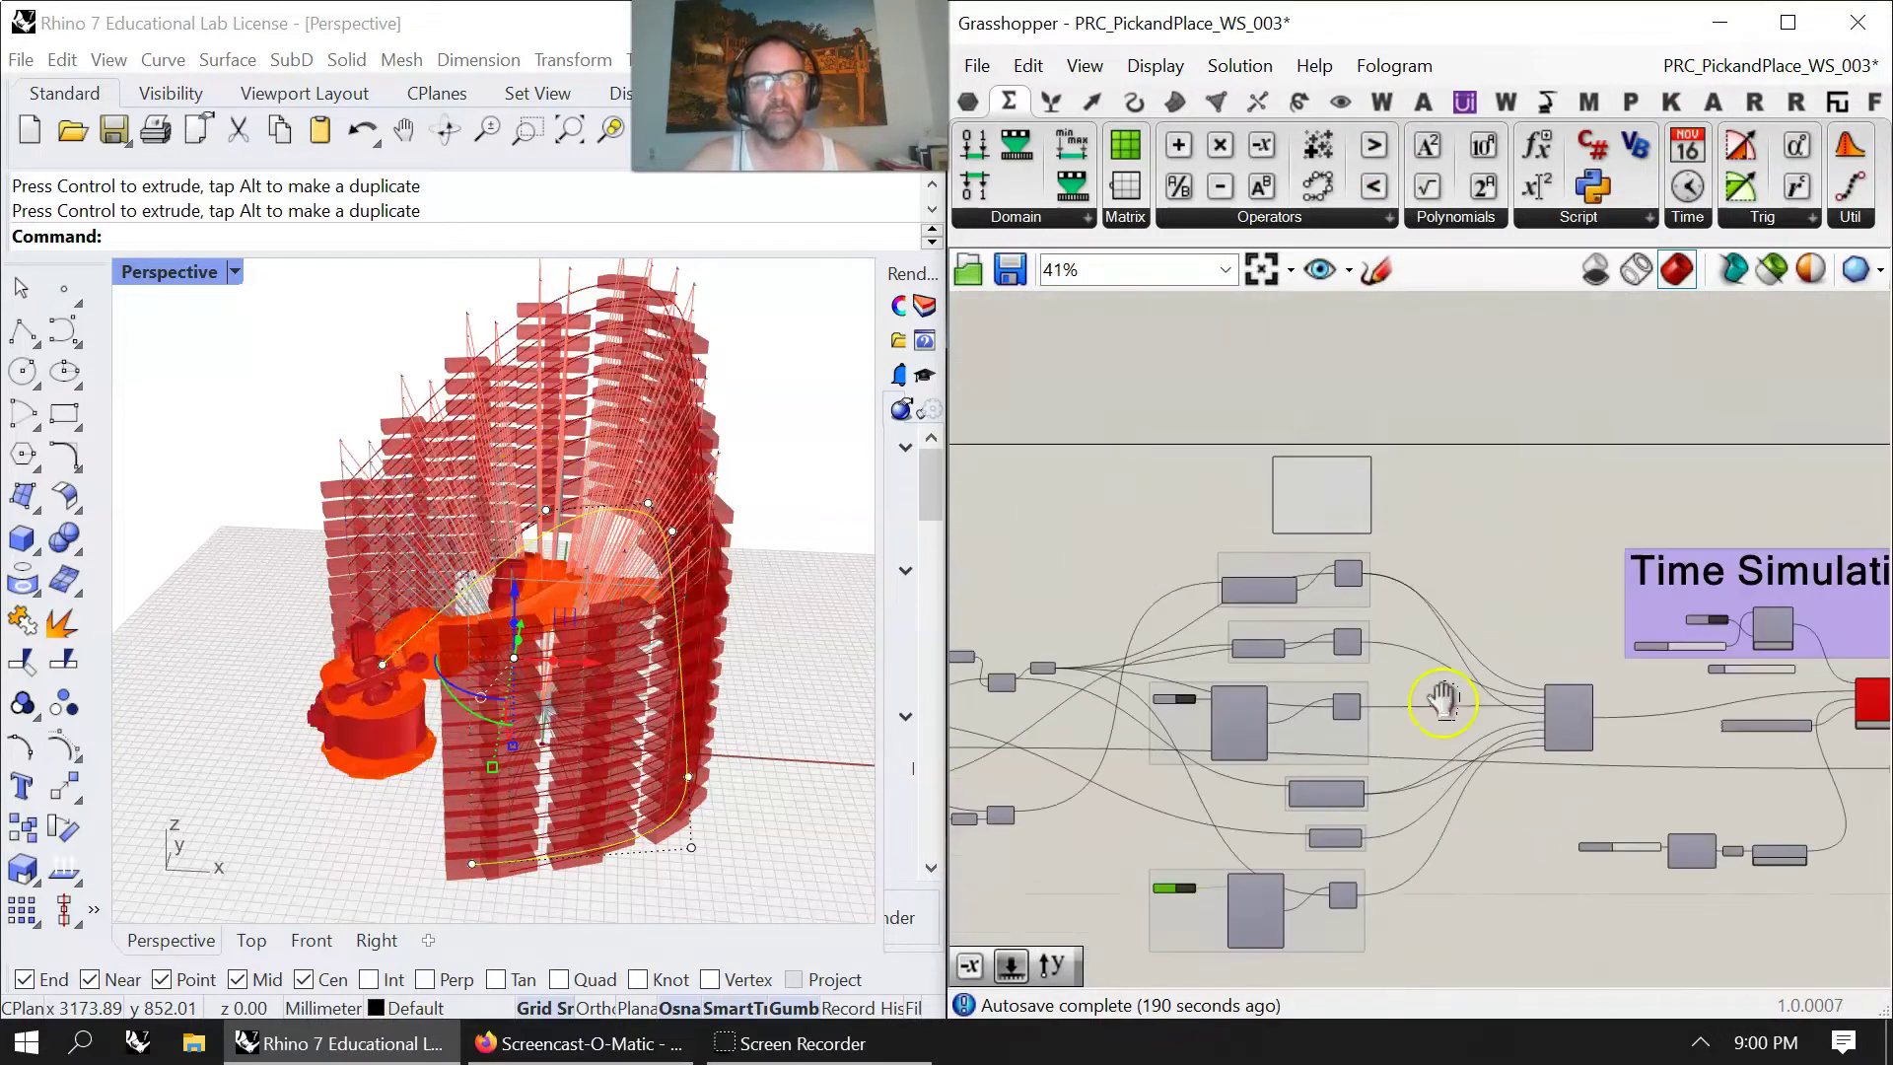
scroll(1287, 596, up, 3)
scroll(1290, 597, up, 2)
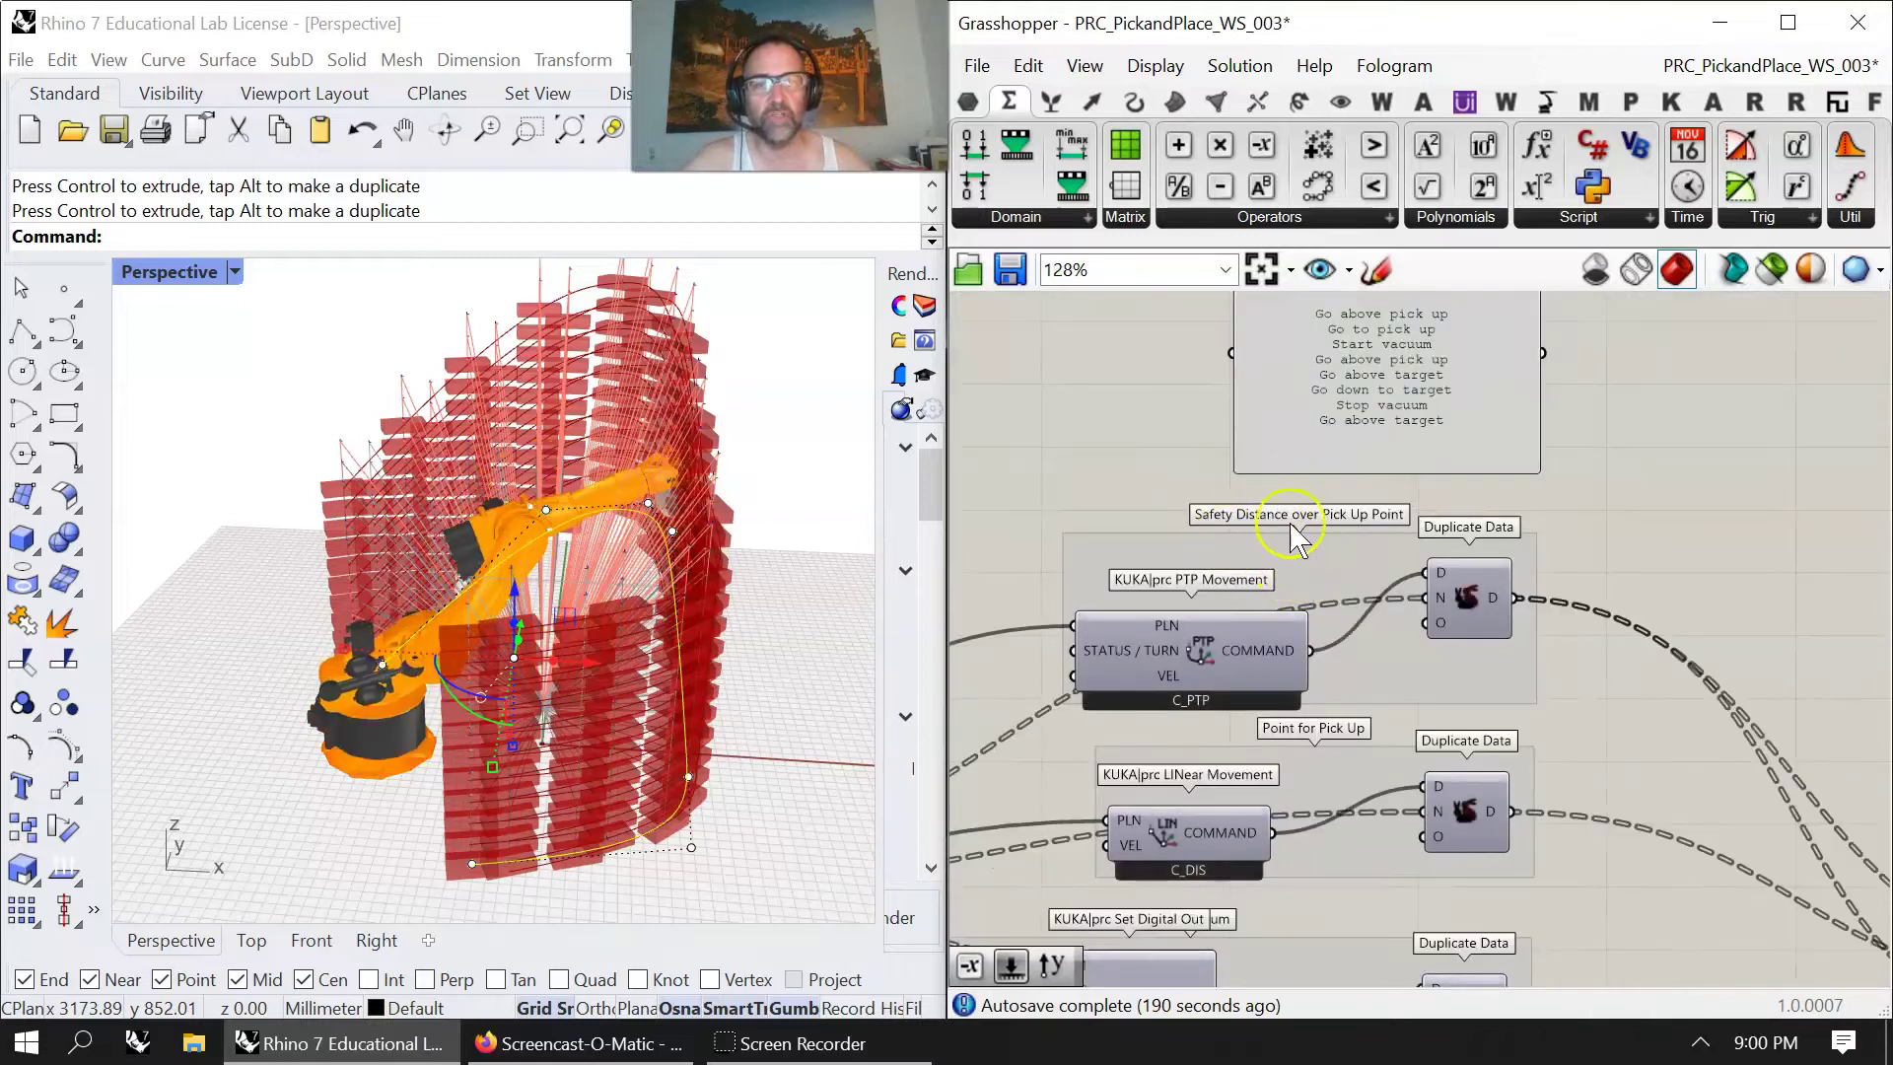
right_drag(1298, 769, 1416, 591)
right_drag(1383, 793, 1373, 550)
right_drag(1306, 744, 1429, 465)
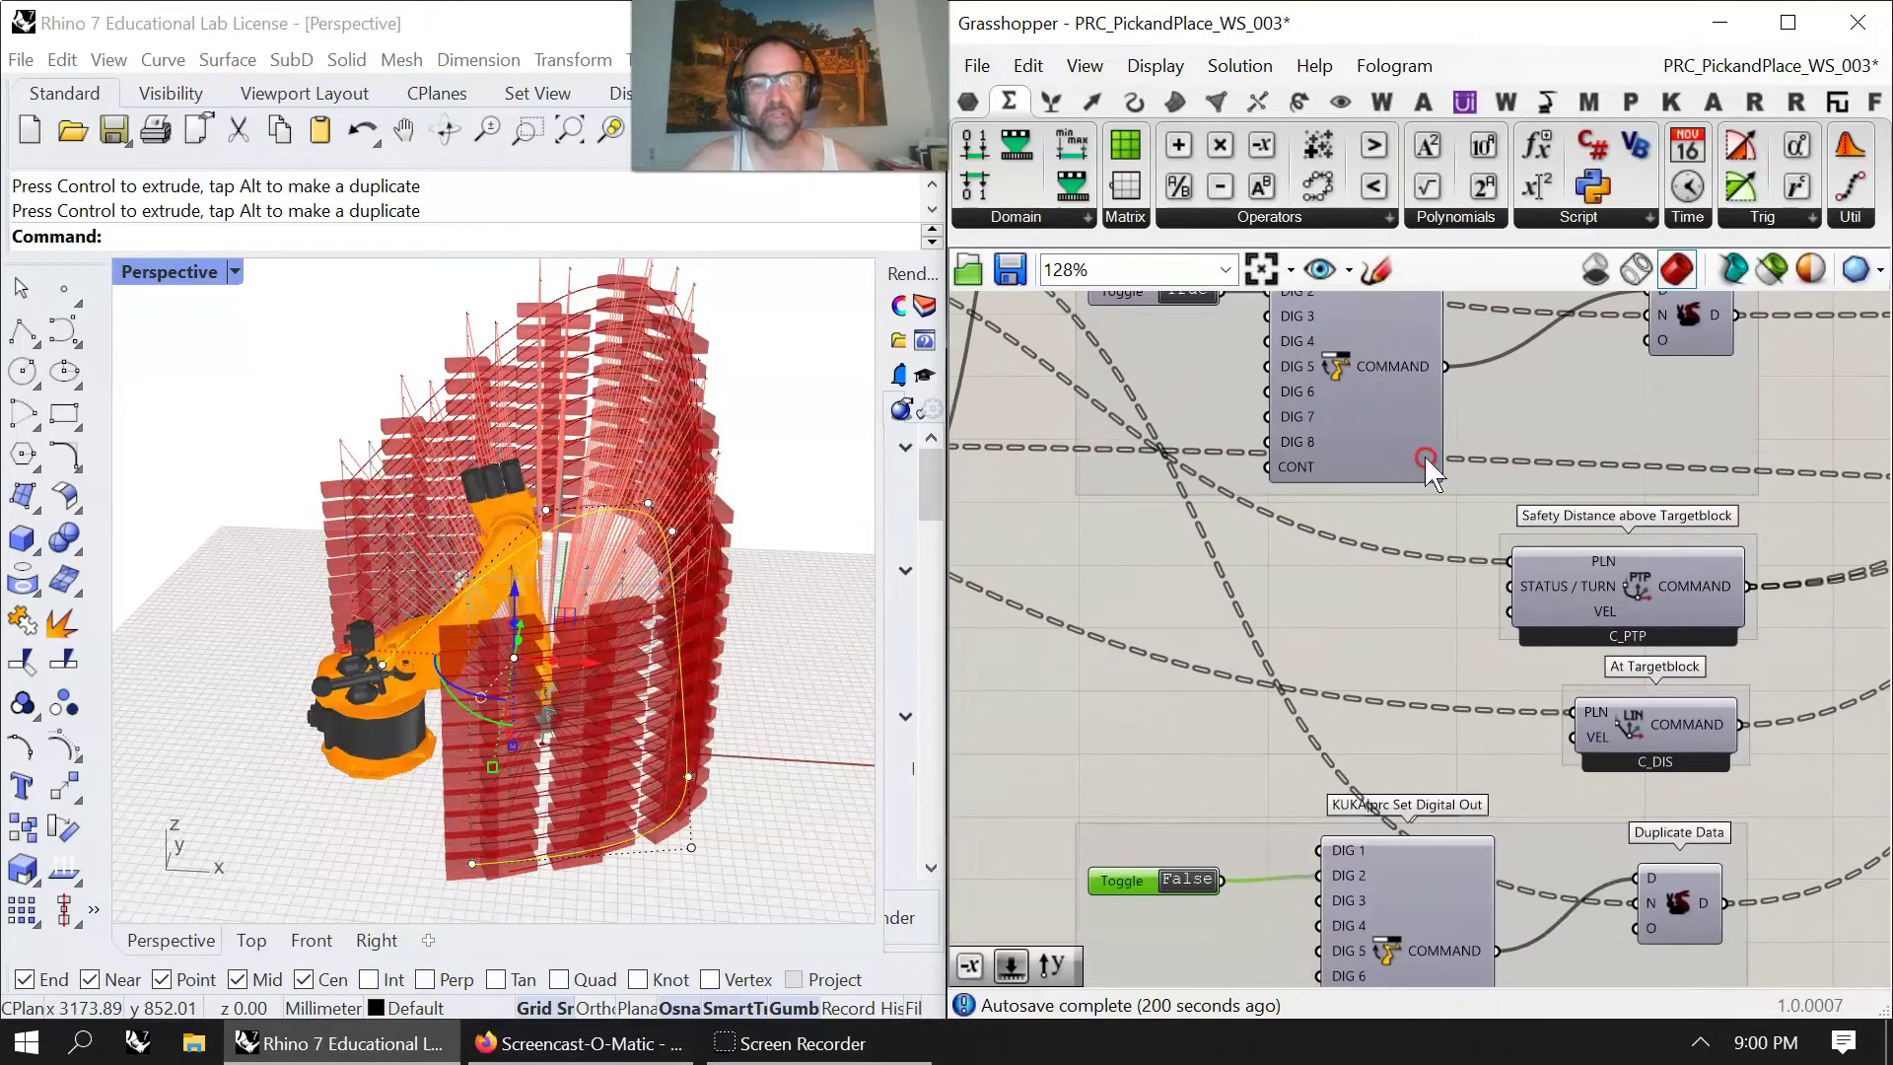
right_drag(1368, 713, 1324, 510)
Set the Number Slider feeding the upper Unit Z, which lifts the target planes, to 382.
scroll(1346, 578, down, 3)
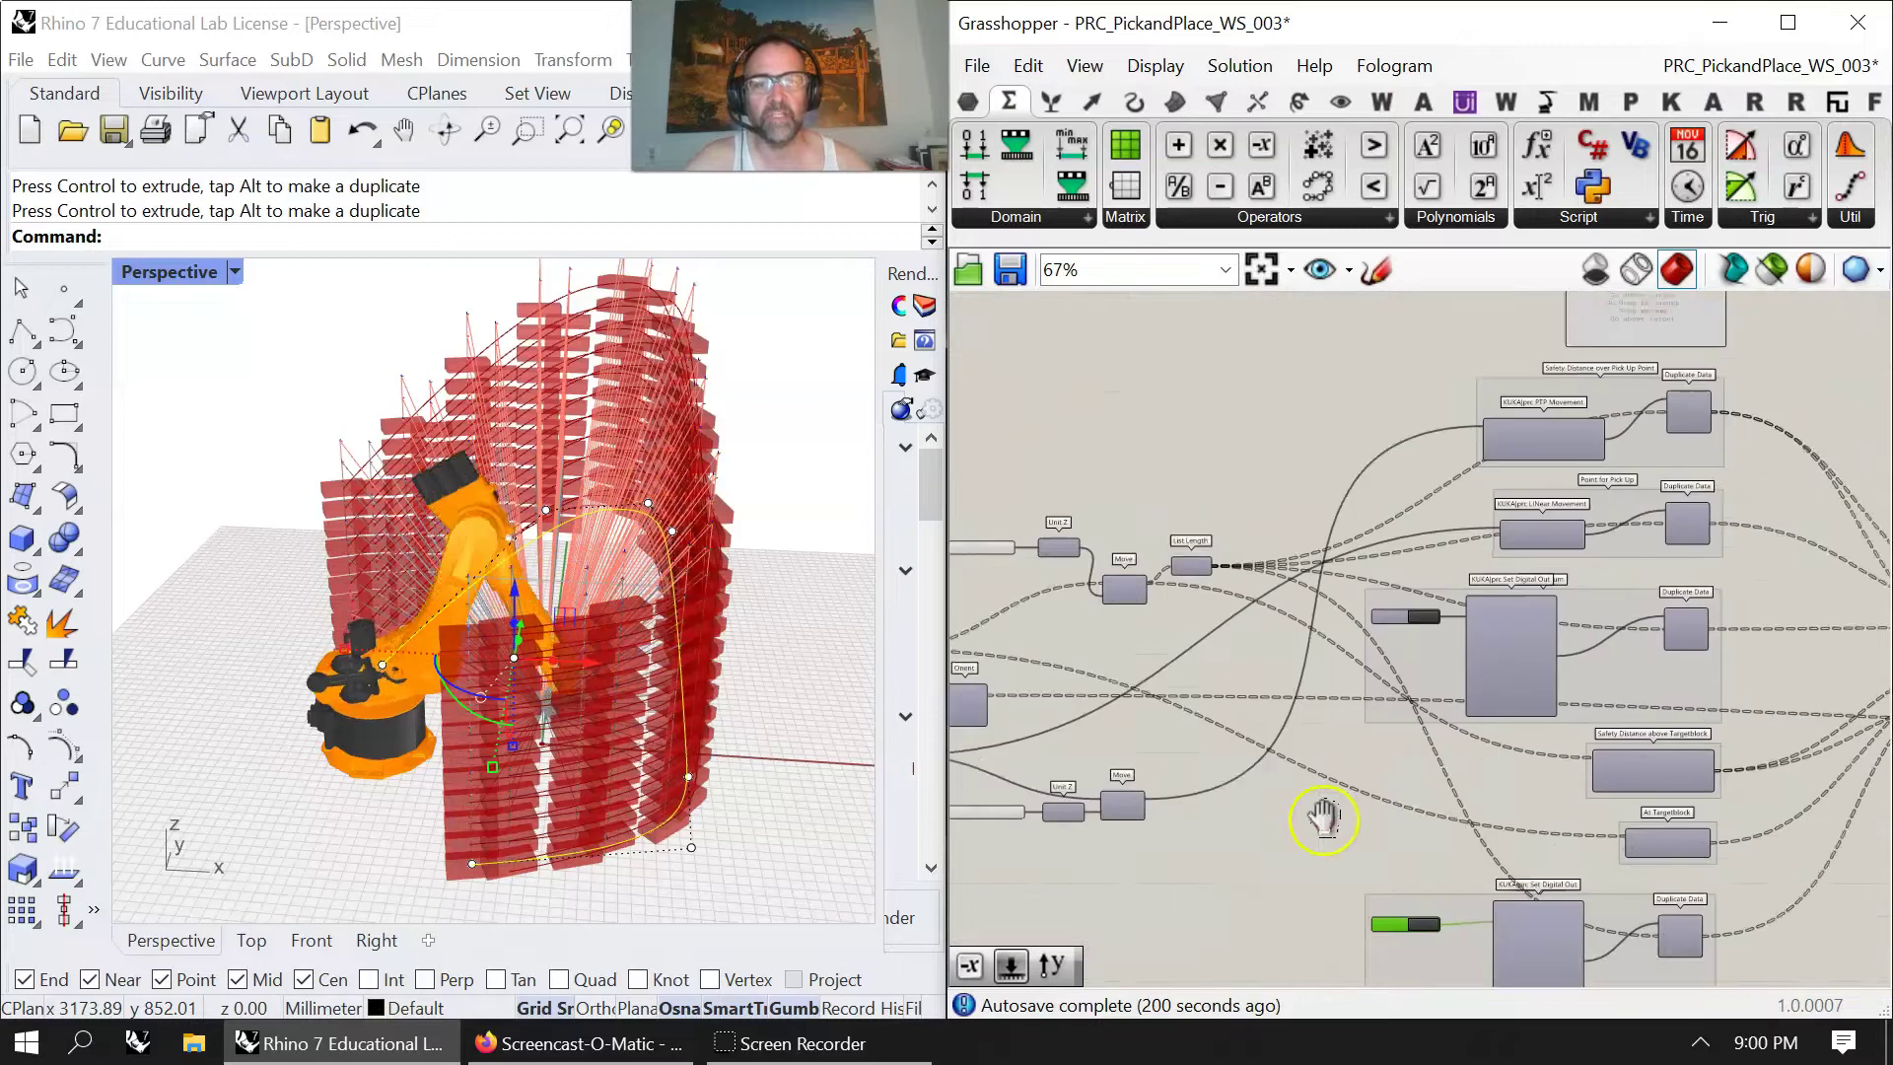
scroll(1483, 706, up, 3)
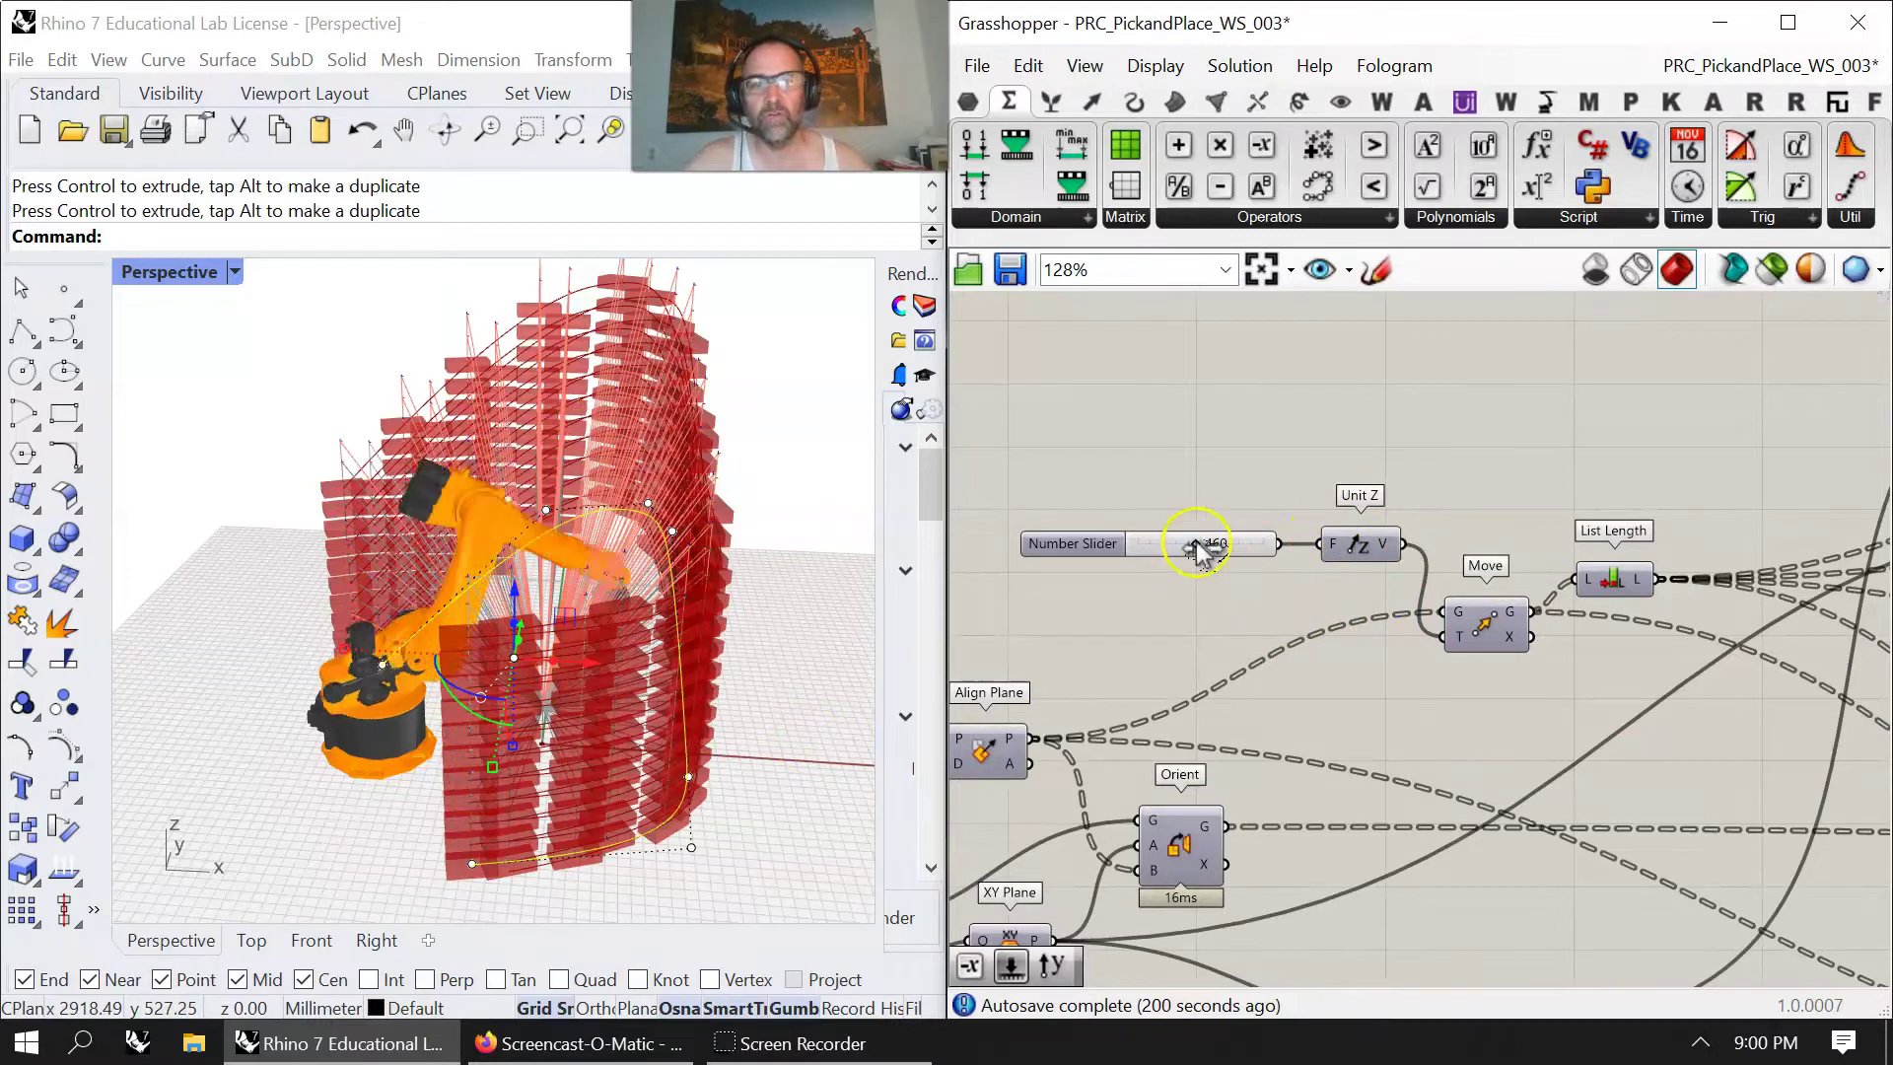
mouse_move(1200, 552)
mouse_down()
mouse_move(1276, 544)
mouse_move(1186, 558)
mouse_up()
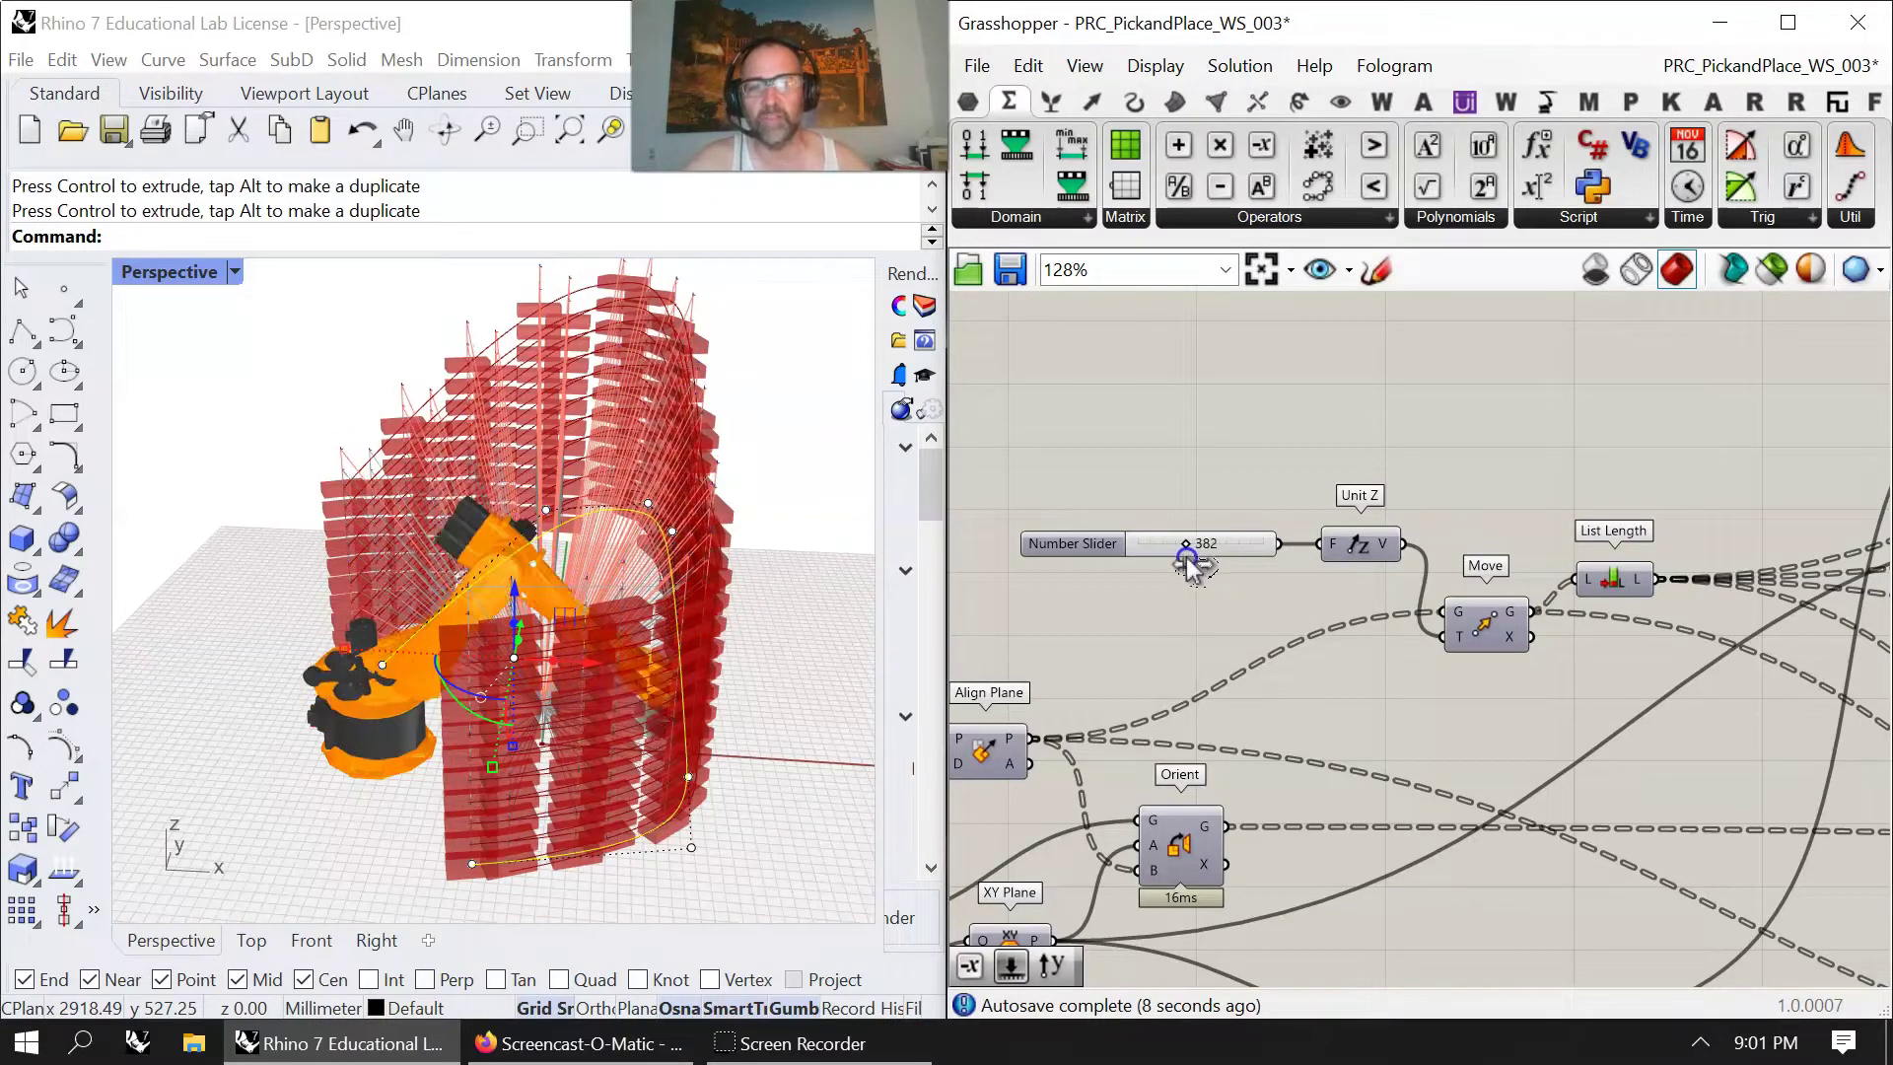
Compare the Unit Z and Move pairs for the target and pick-up safety heights with the robot's motion around the stacked wall.
right_drag(1191, 745, 1117, 544)
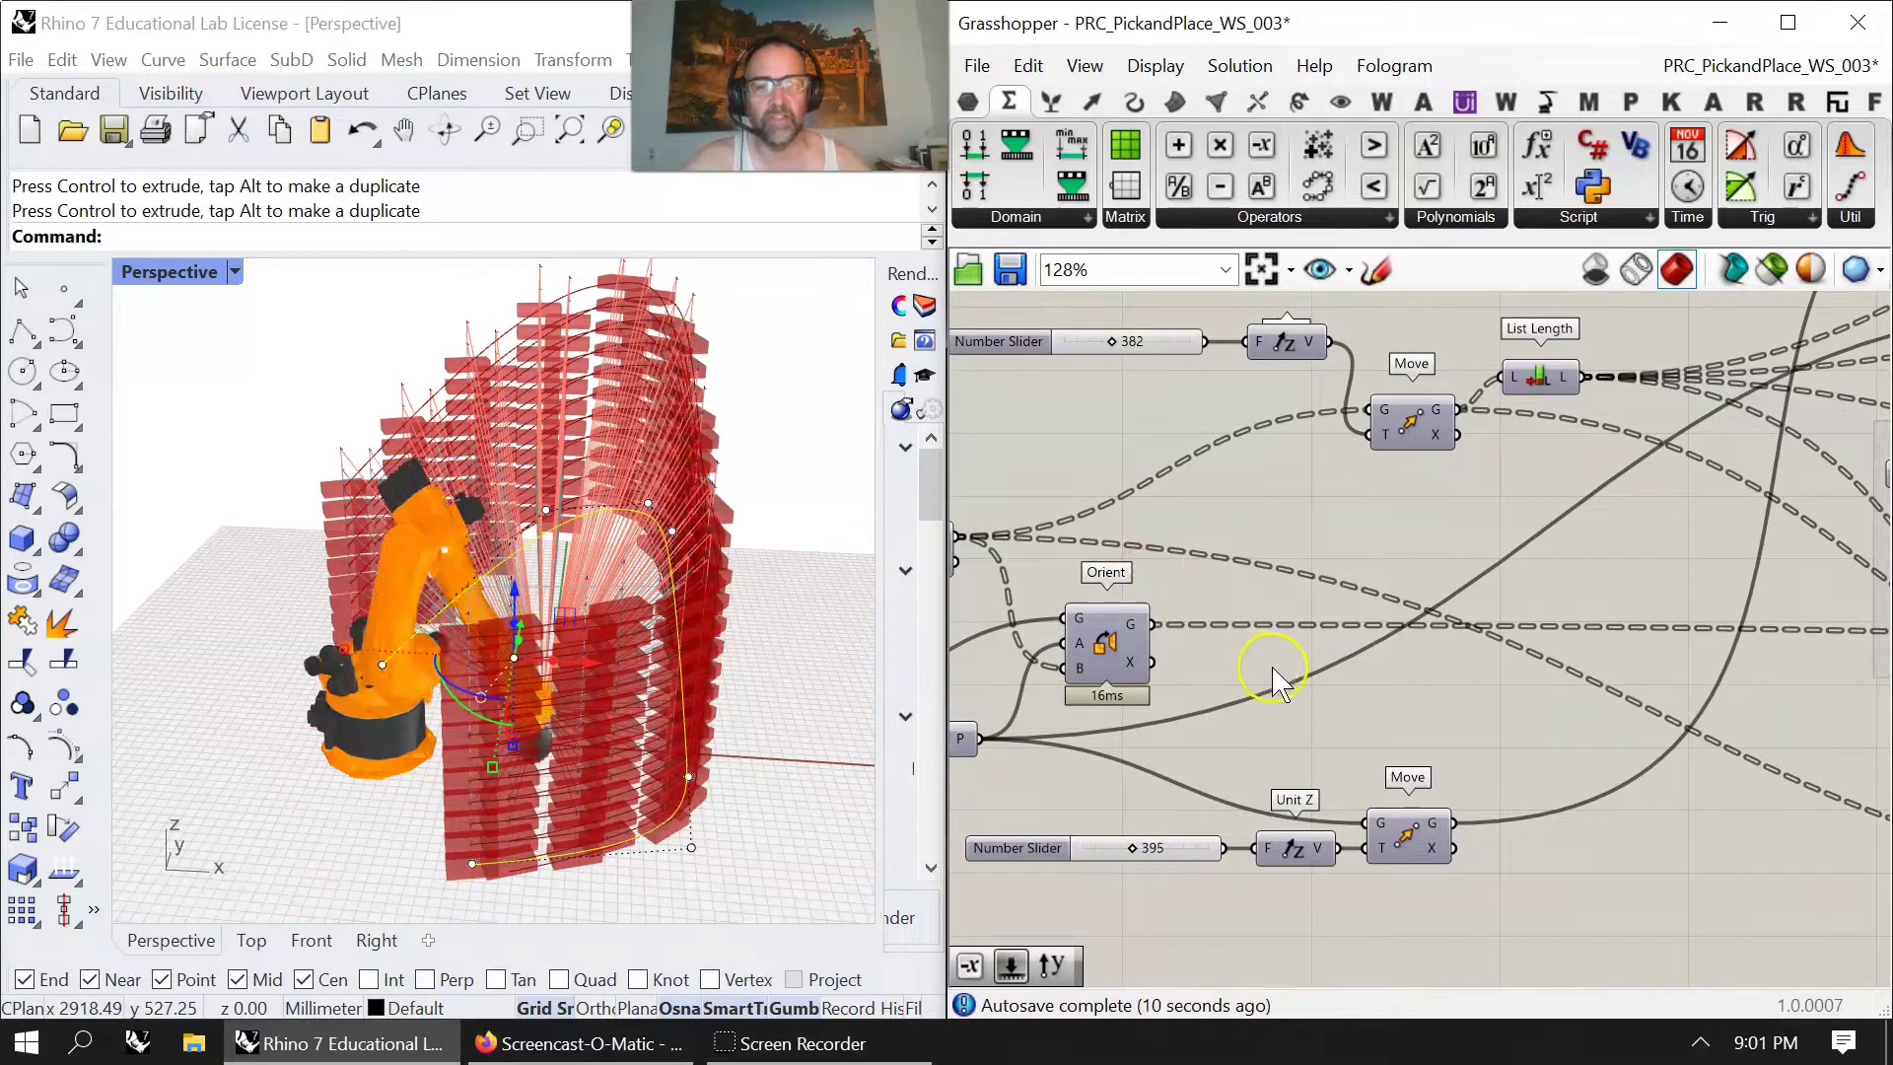
right_drag(1271, 680, 1173, 695)
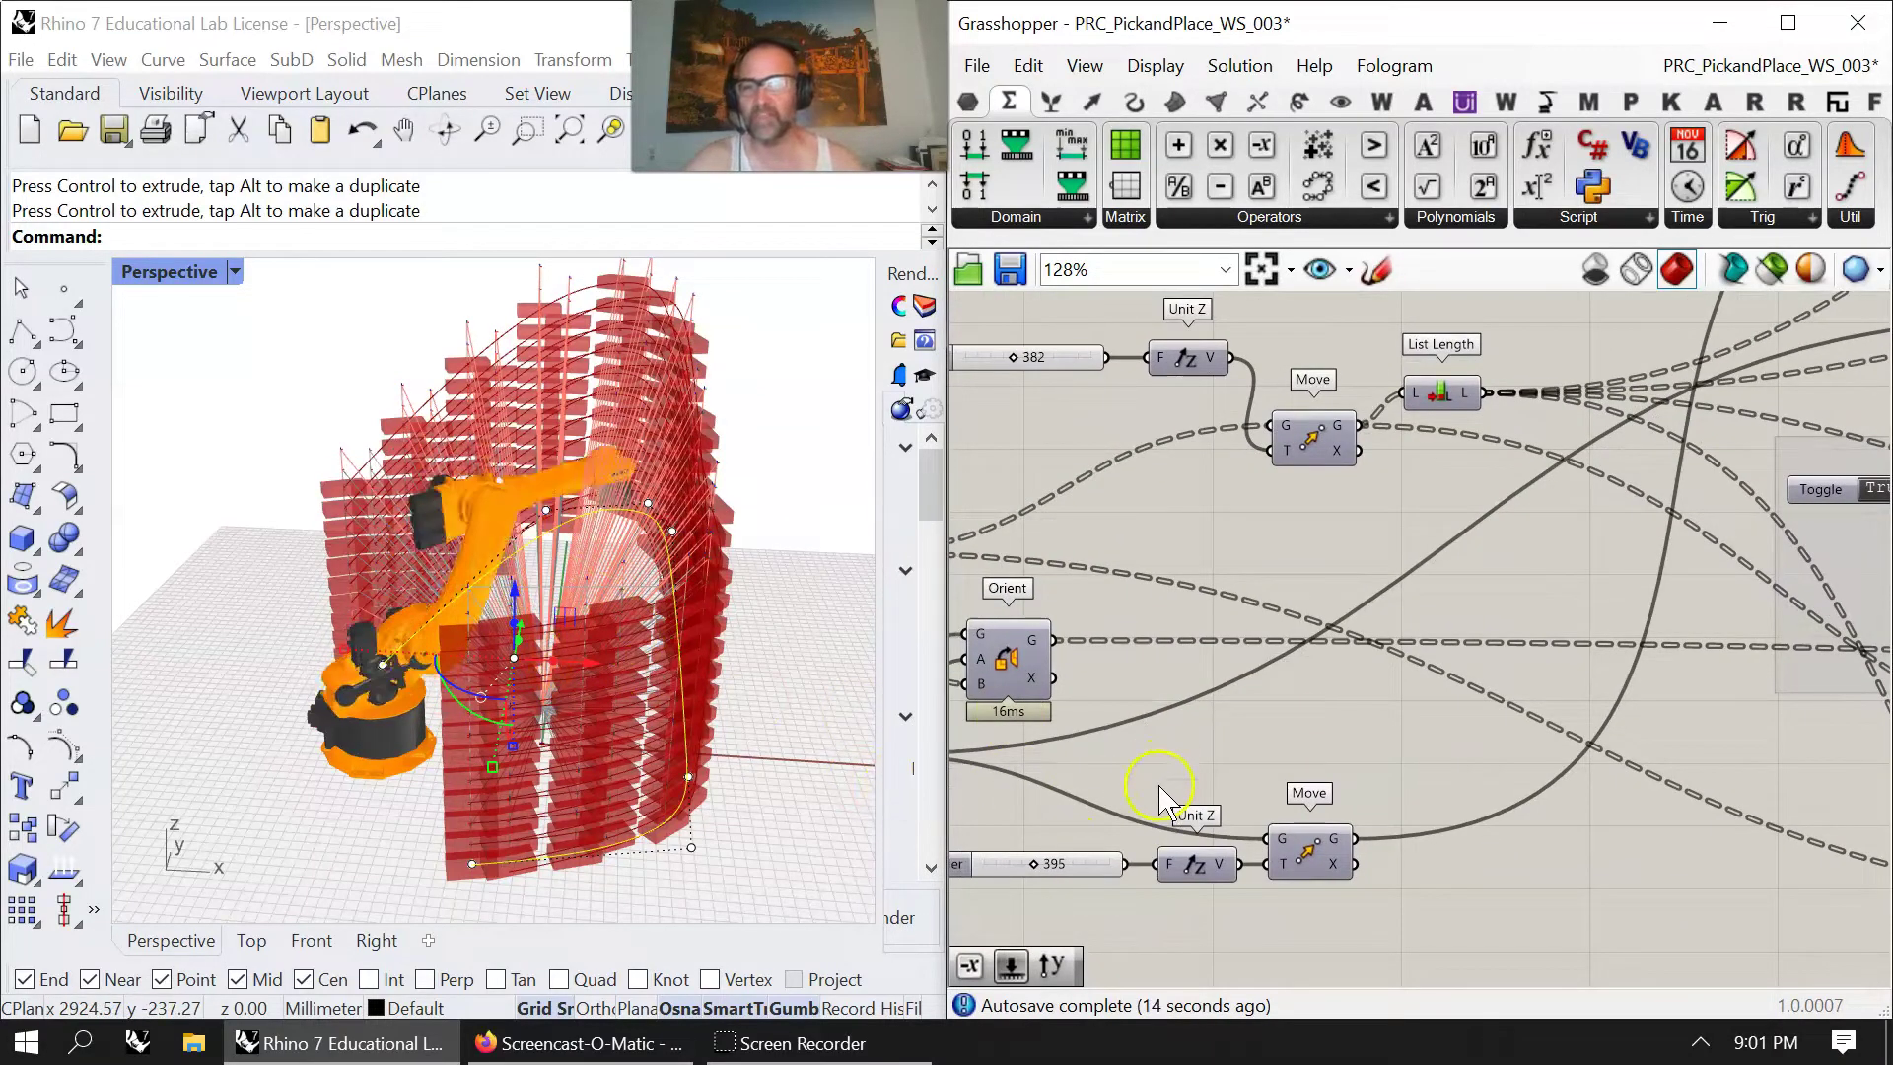
mouse_move(745, 755)
right_down()
mouse_move(533, 685)
mouse_move(227, 690)
mouse_move(858, 665)
mouse_move(130, 749)
right_up()
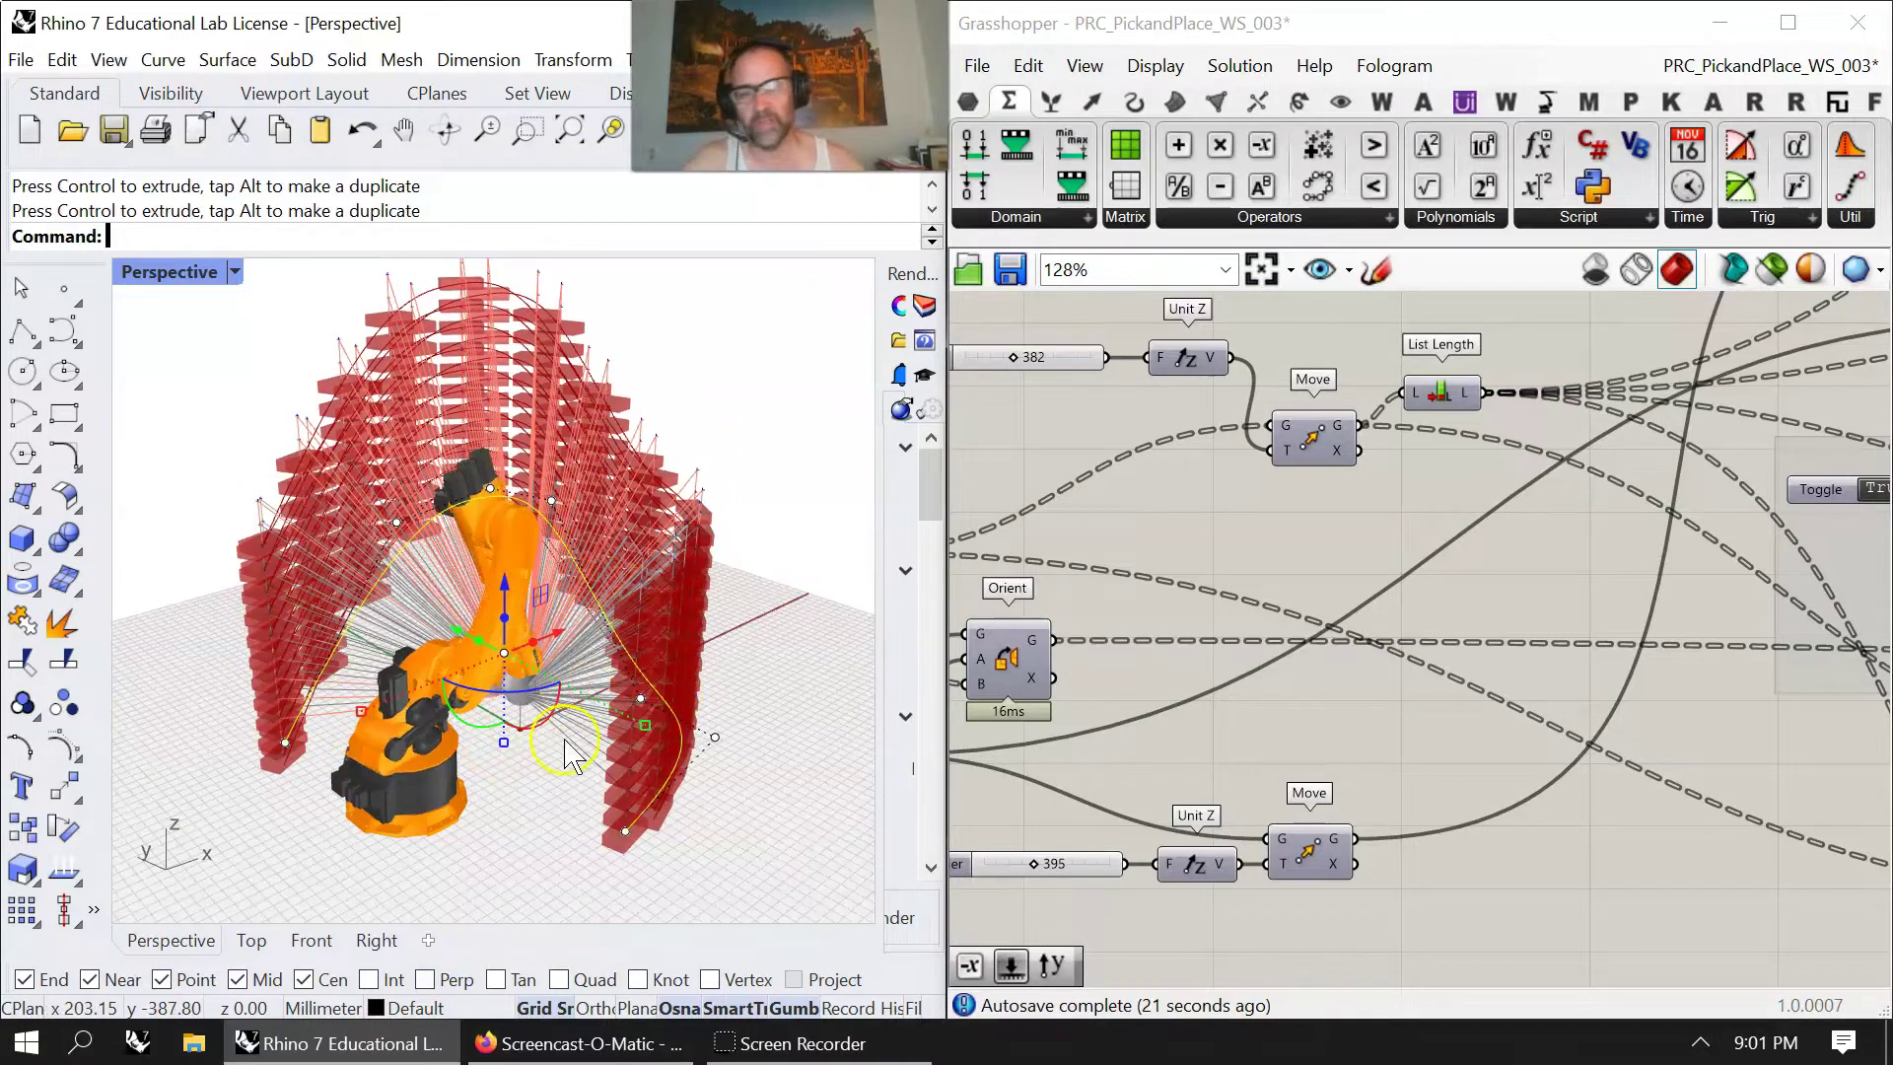
right_drag(1240, 692, 1332, 617)
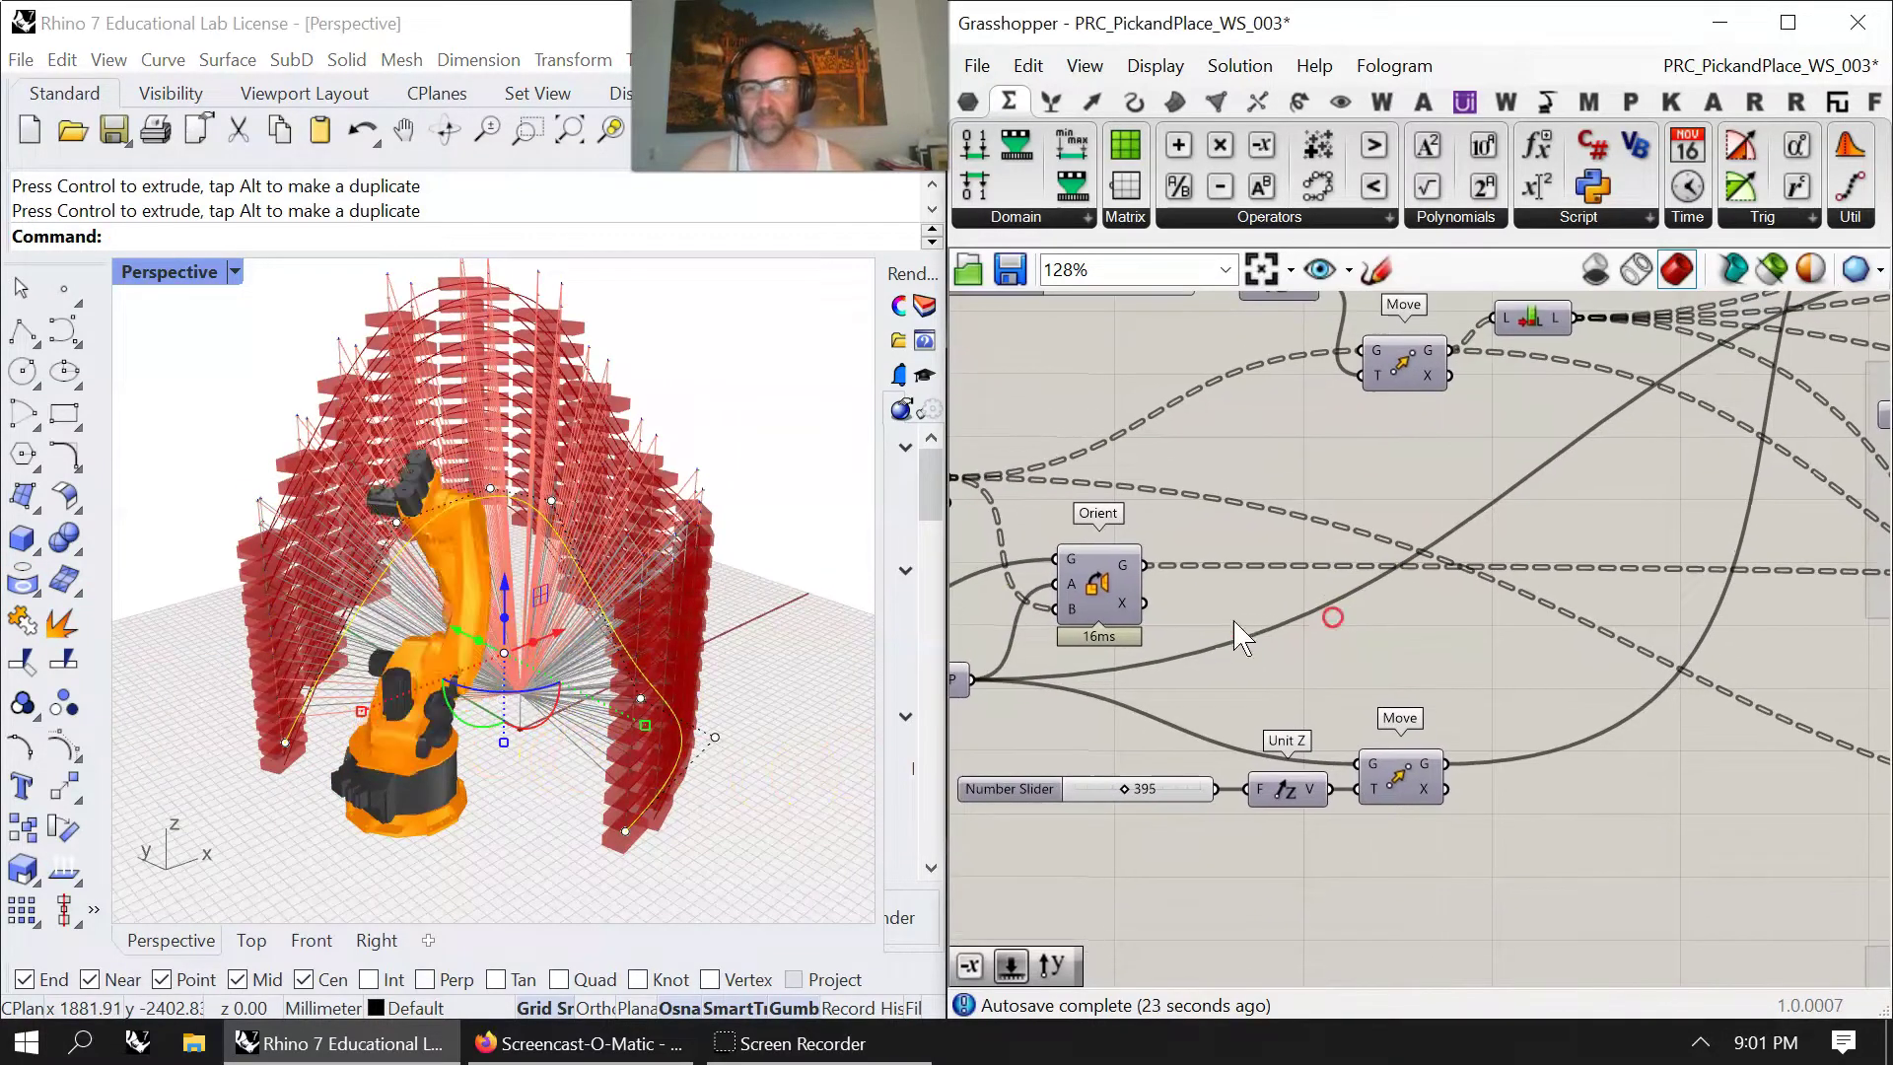
right_drag(653, 641, 311, 598)
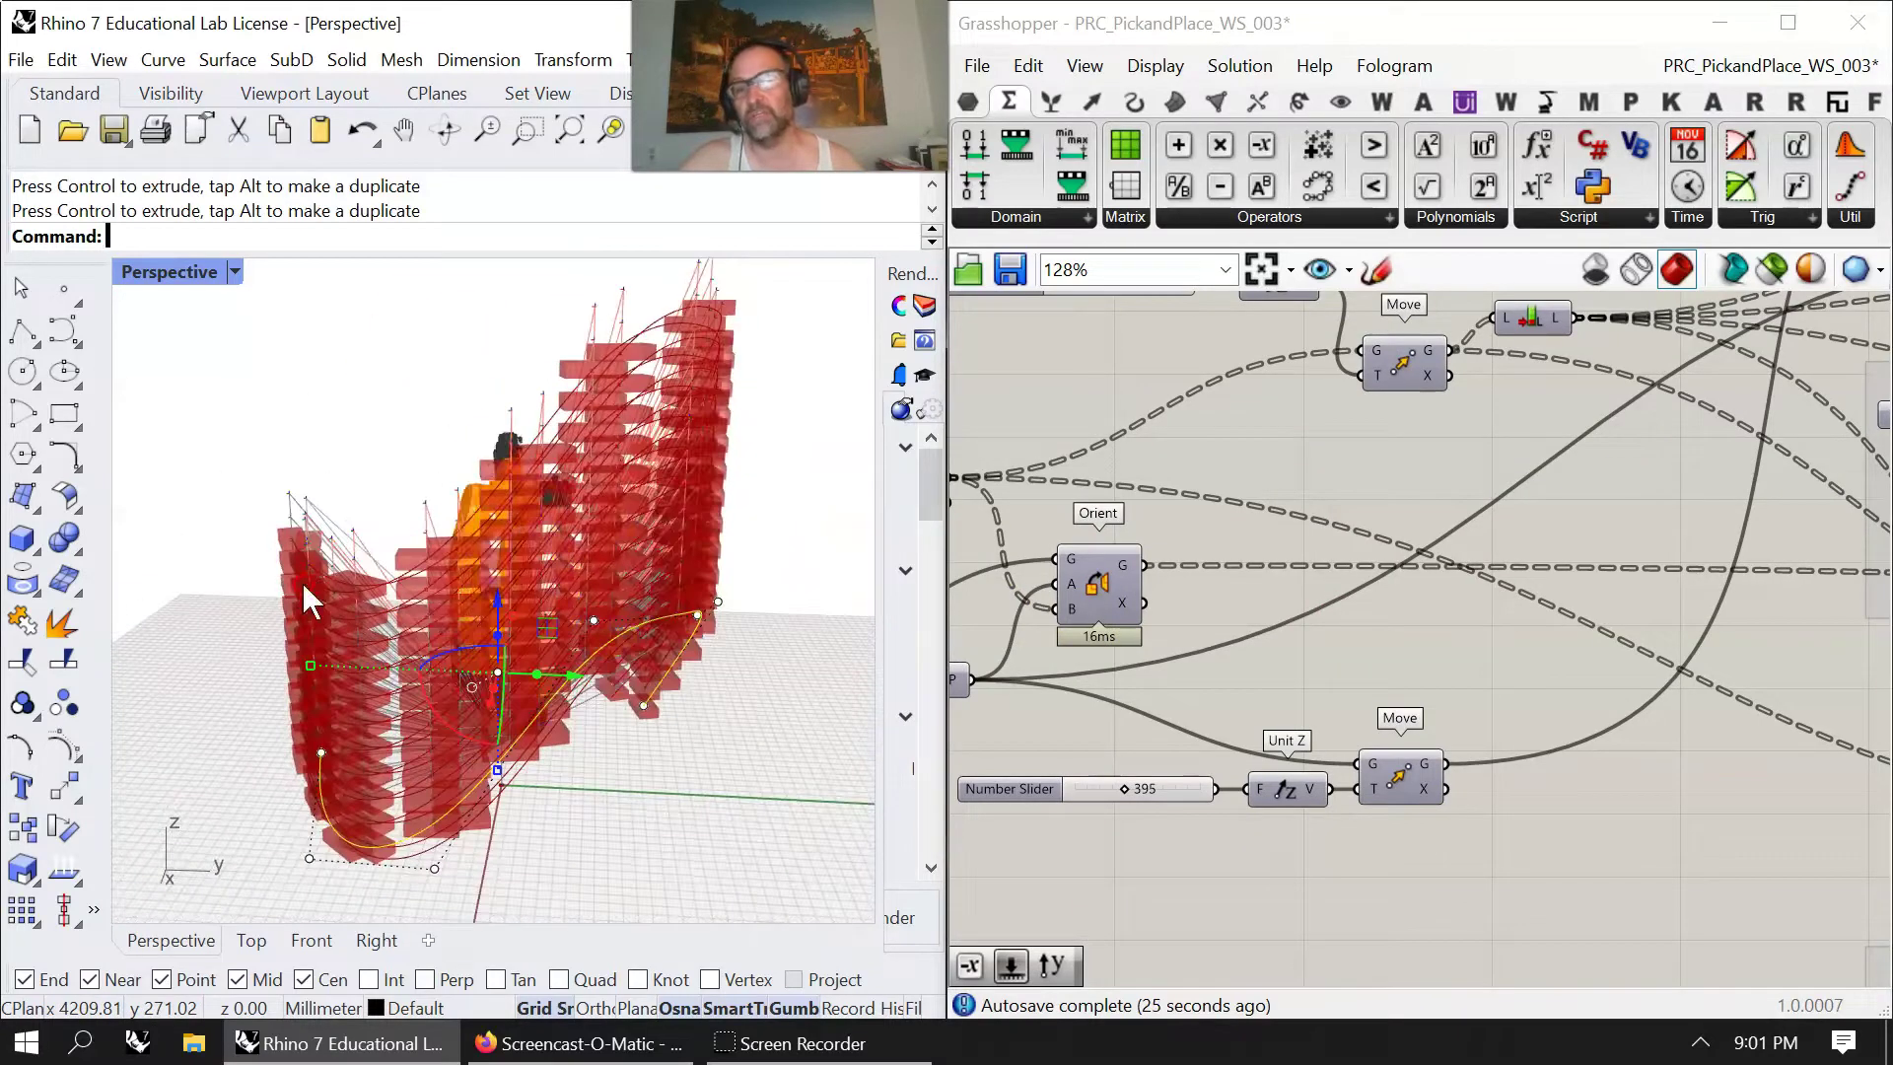
right_drag(410, 718, 727, 727)
click(564, 548)
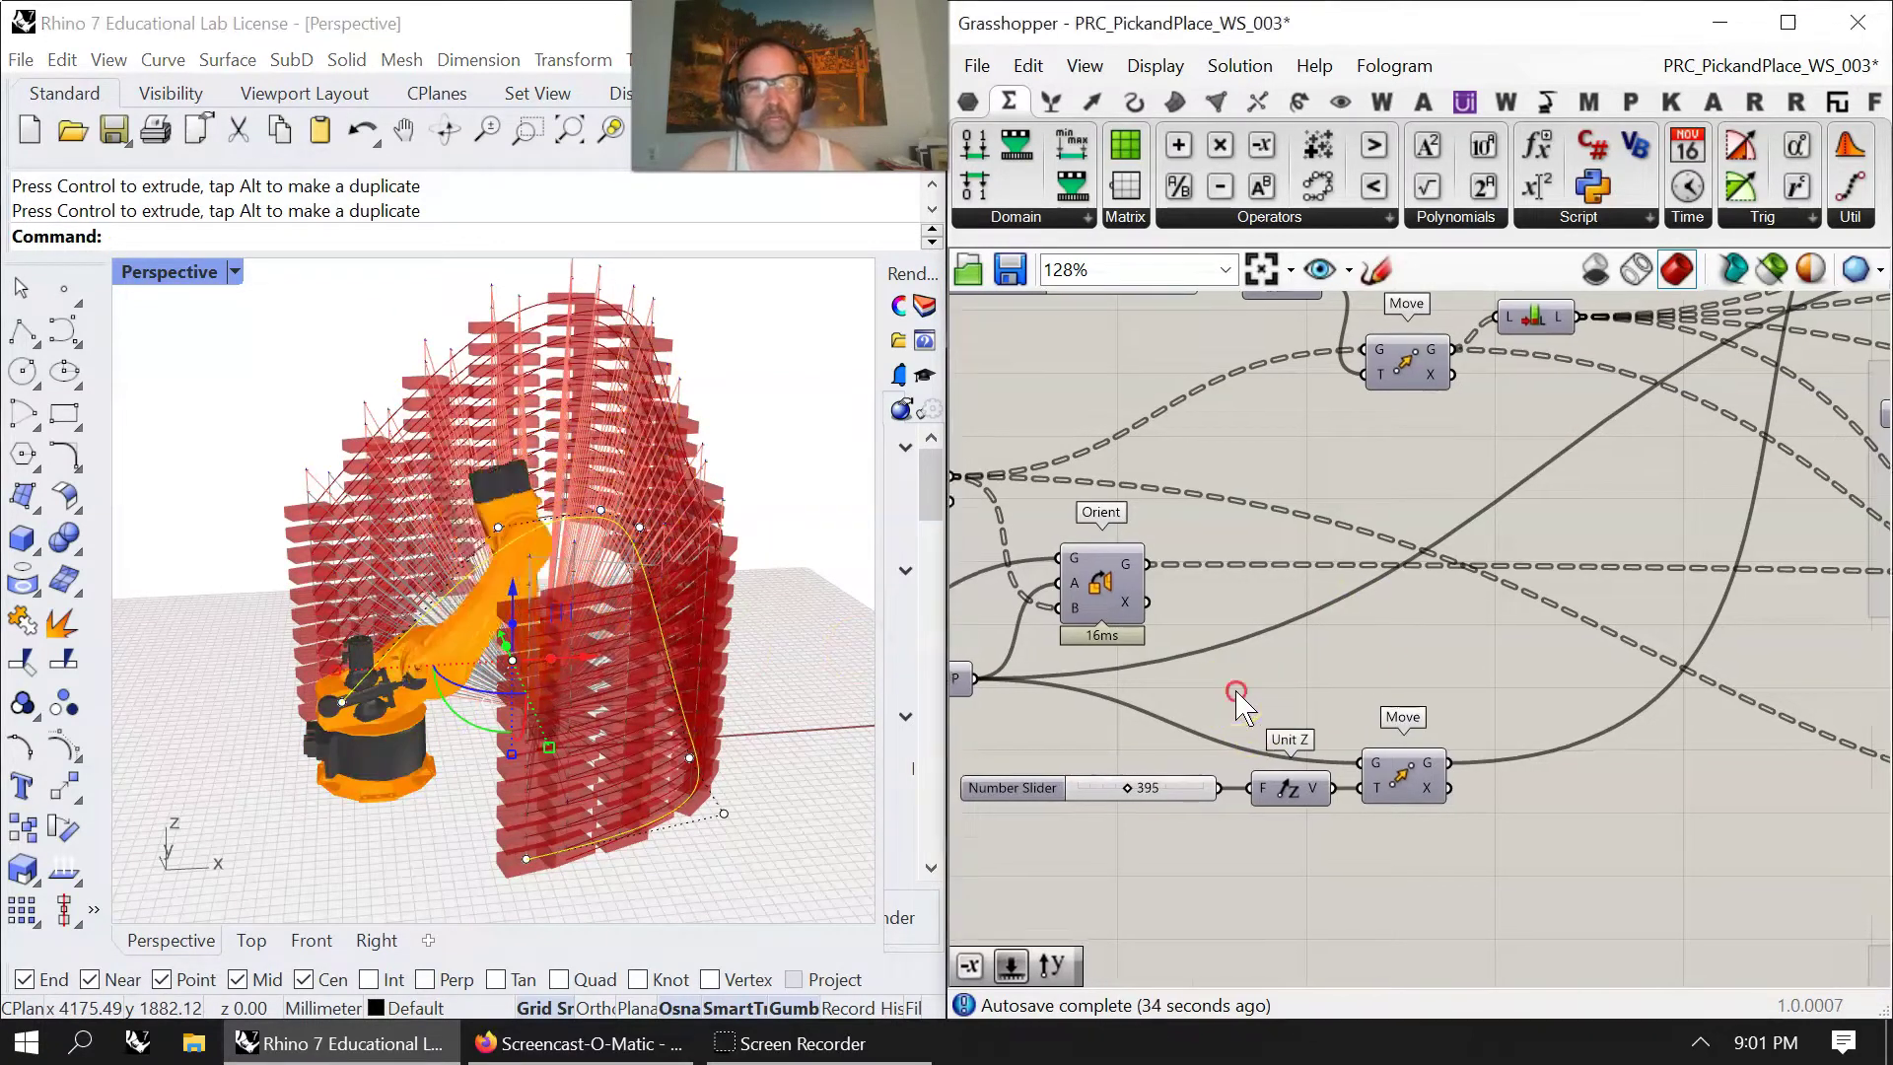
Trace the Orient inputs back through Align Plane, XY Plane and Divide Curve to the division slider and the block group.
right_drag(1233, 689, 1429, 734)
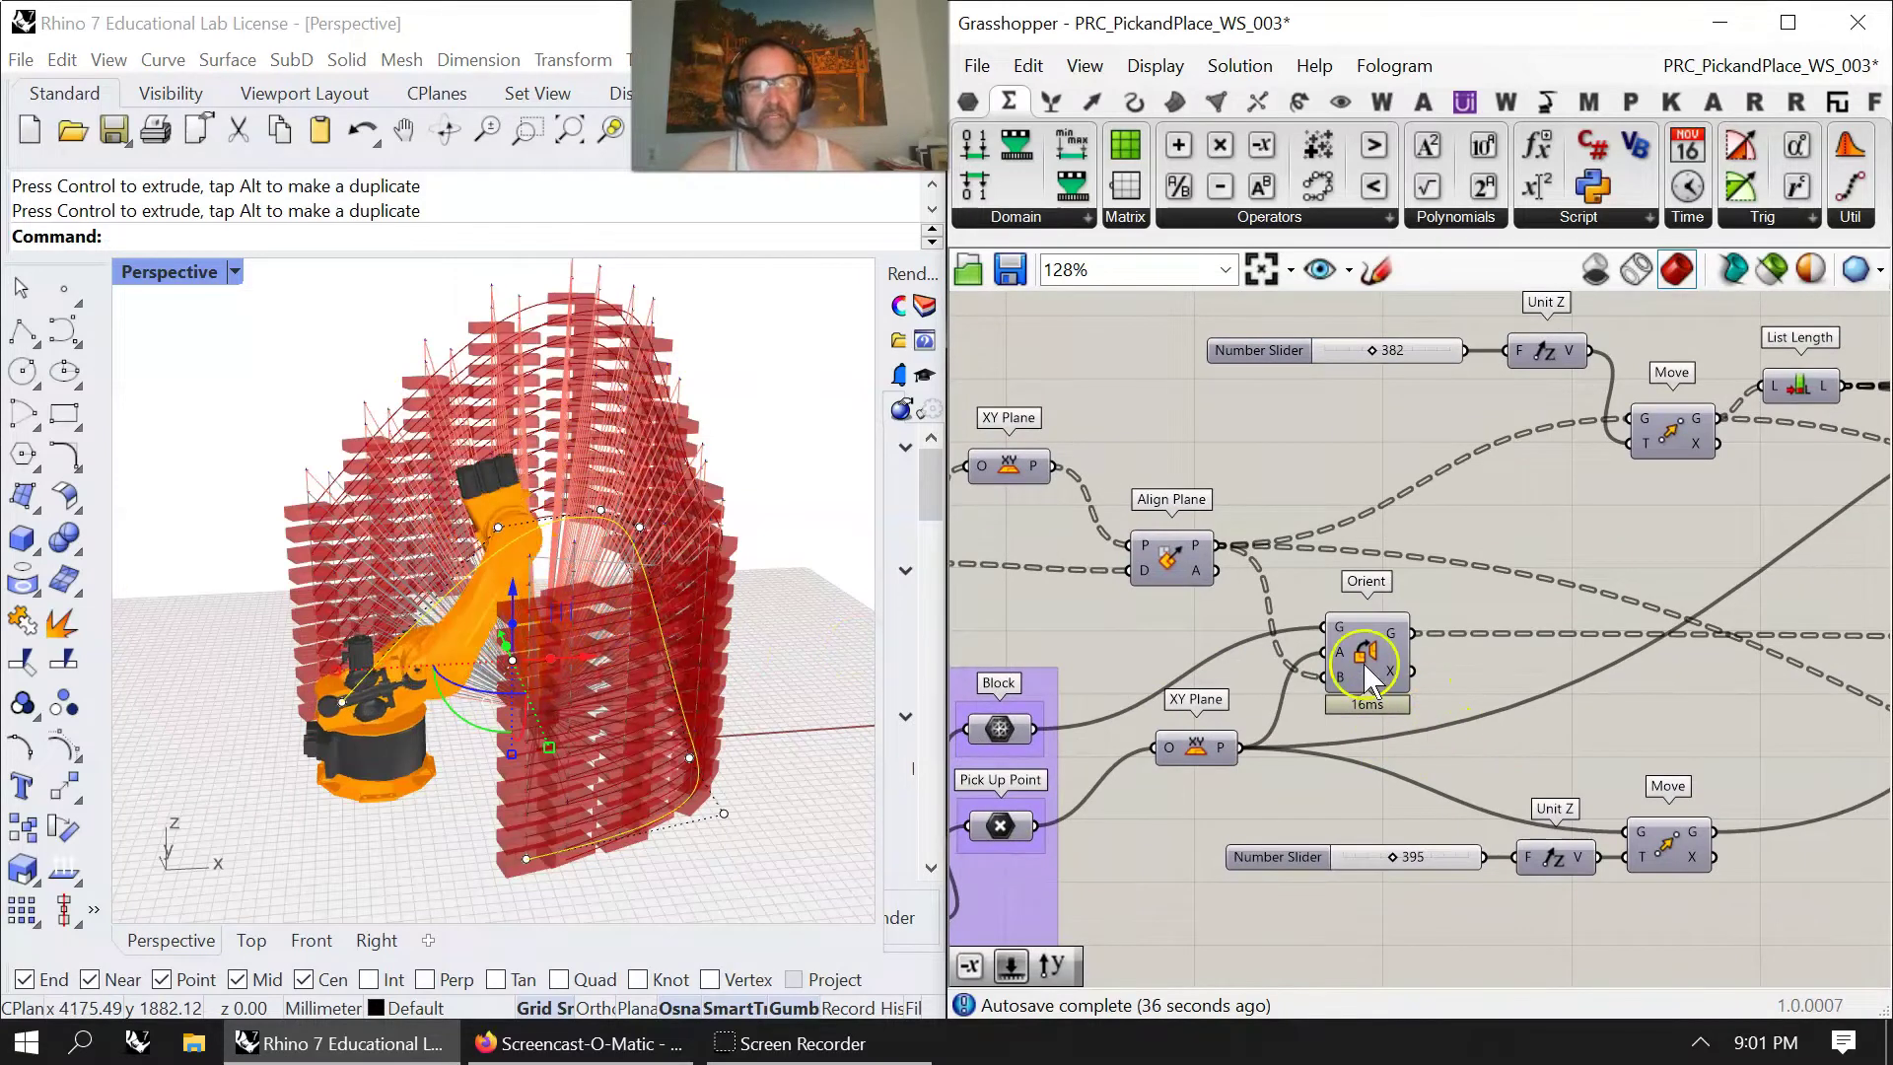
right_drag(1170, 629, 1377, 646)
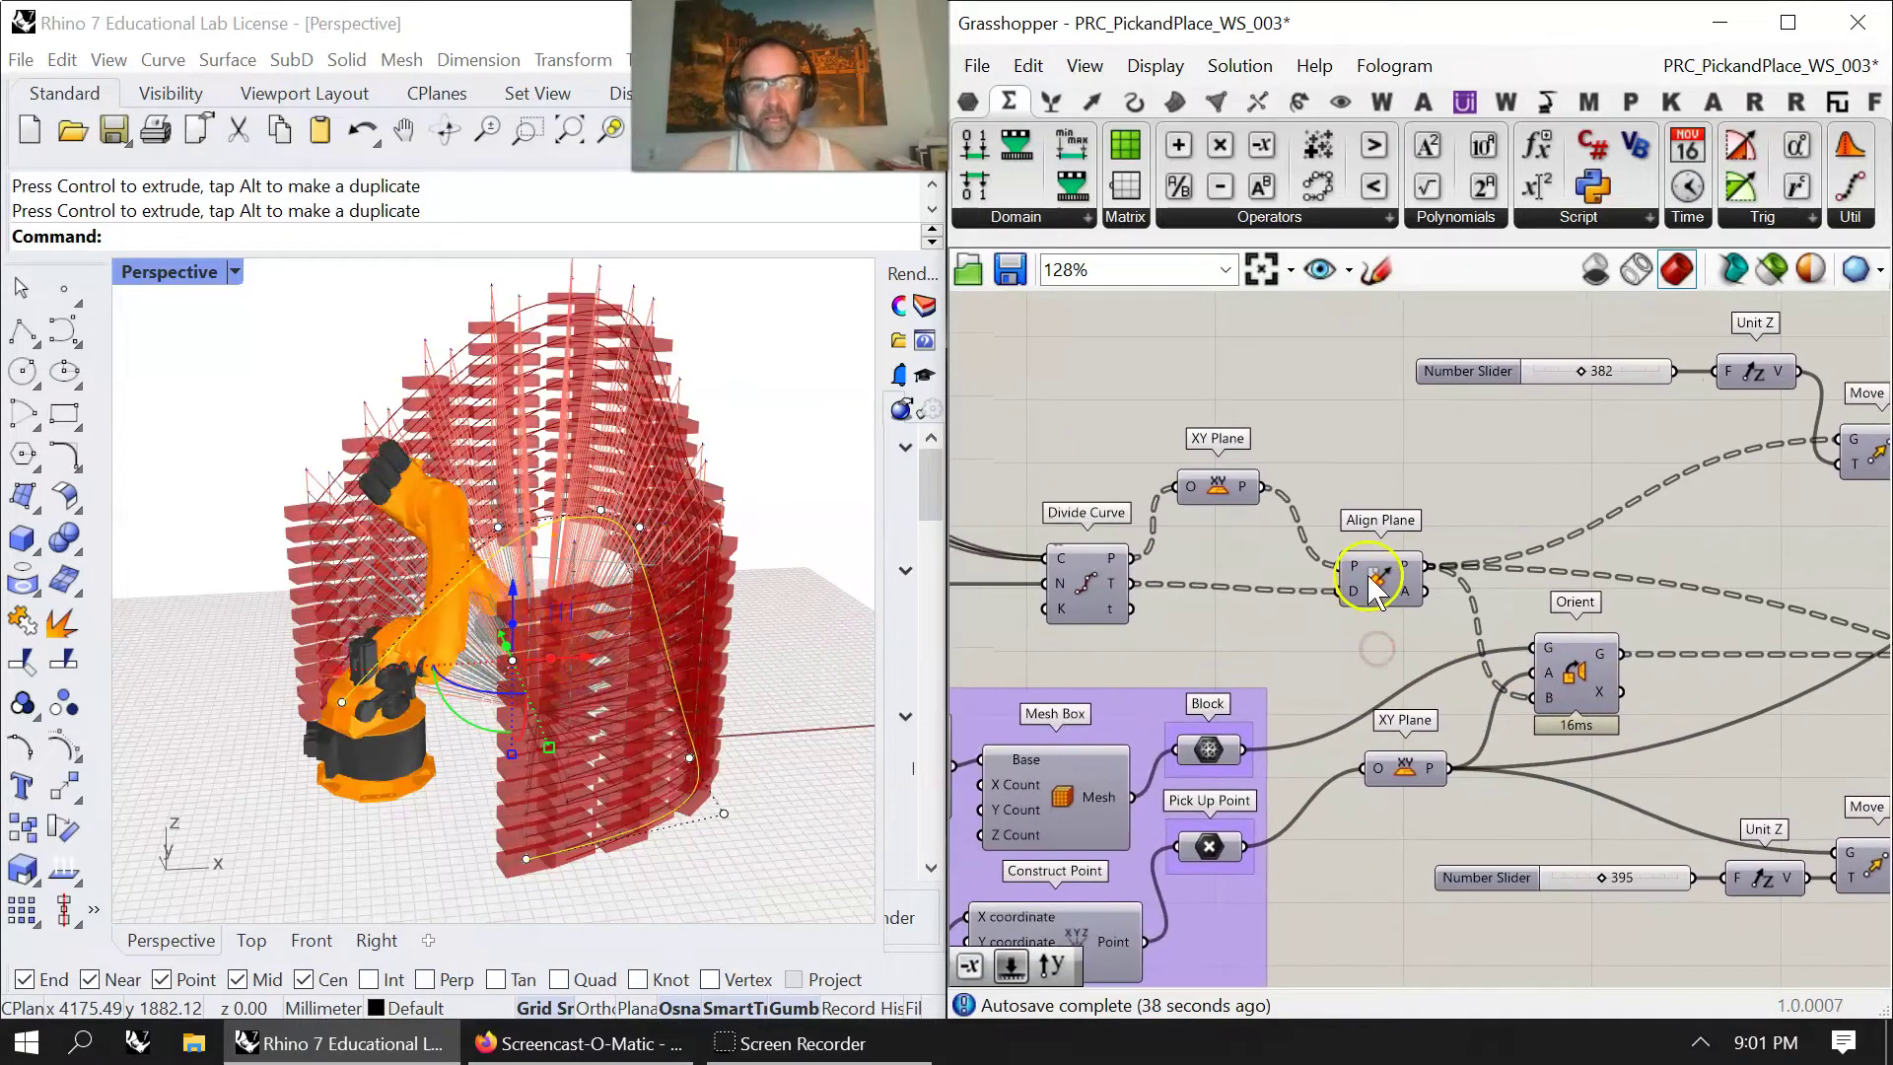
right_drag(1188, 656, 1469, 690)
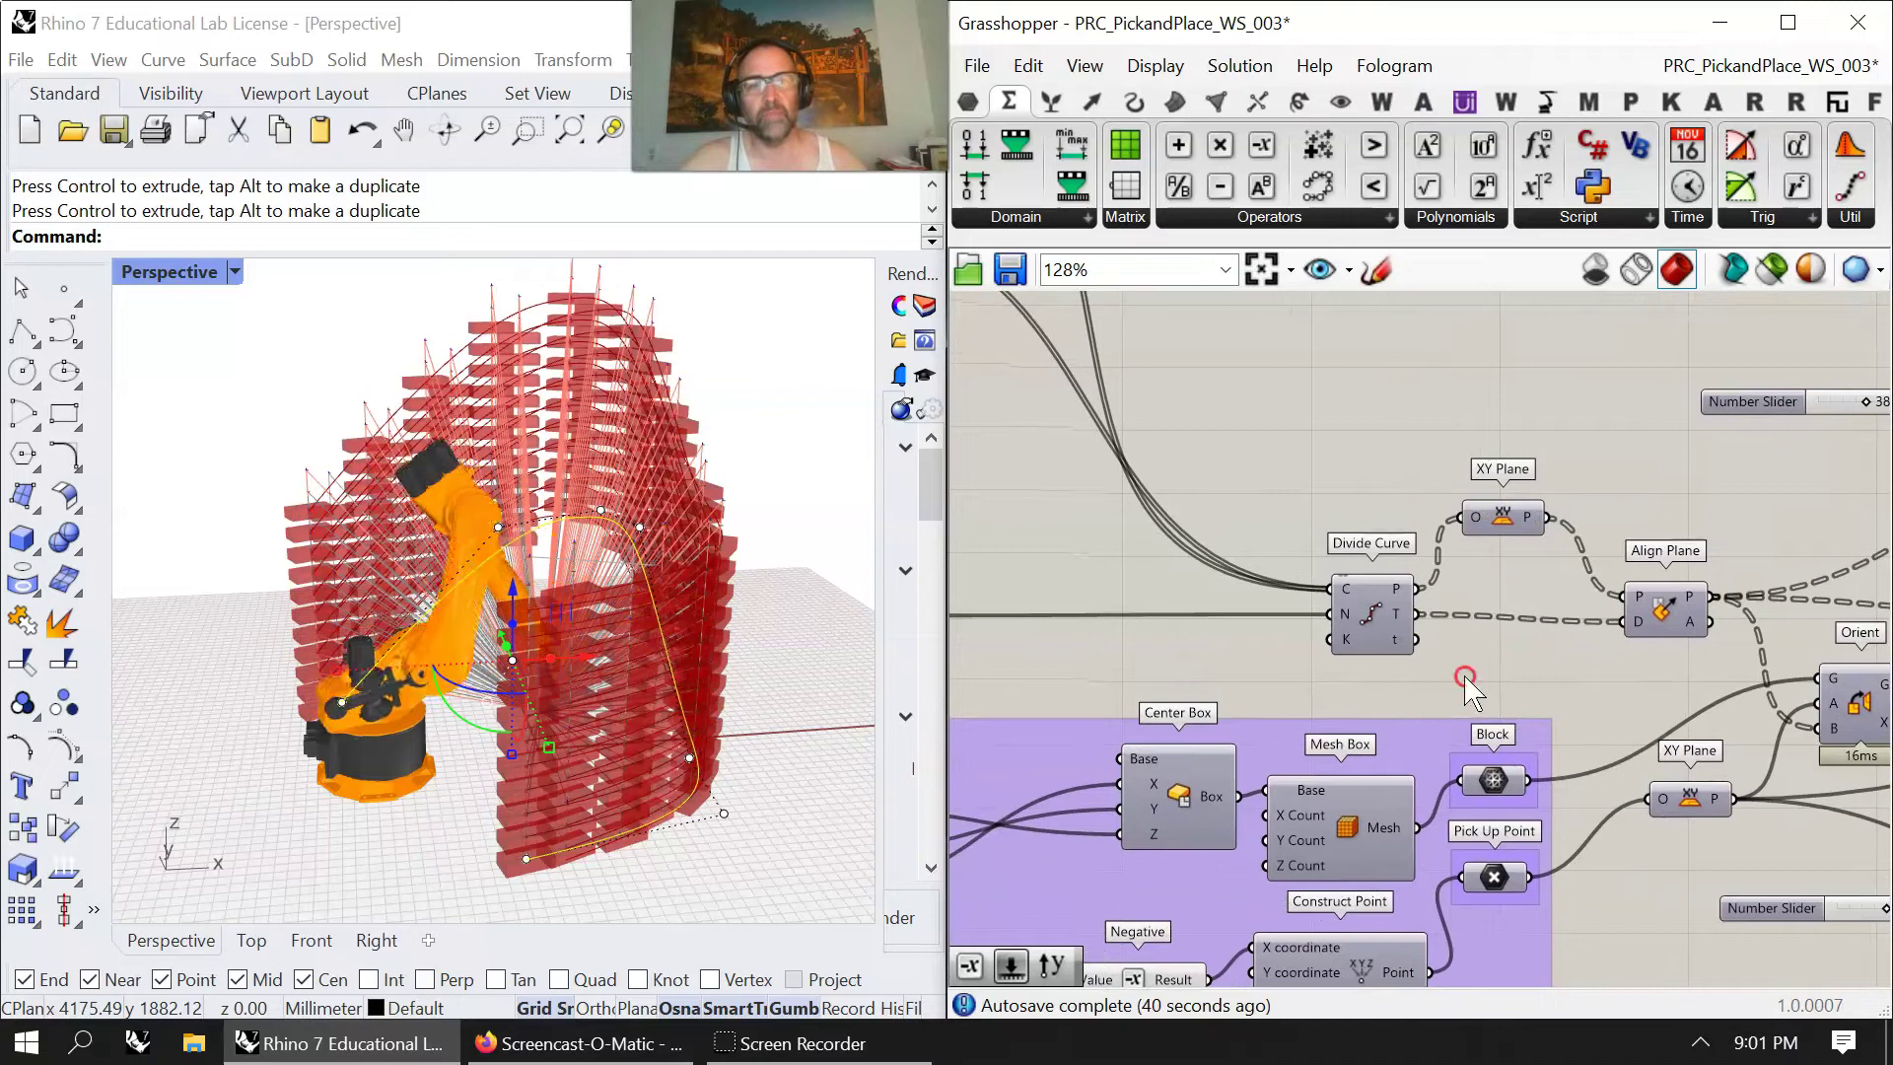
right_drag(1206, 673, 1533, 671)
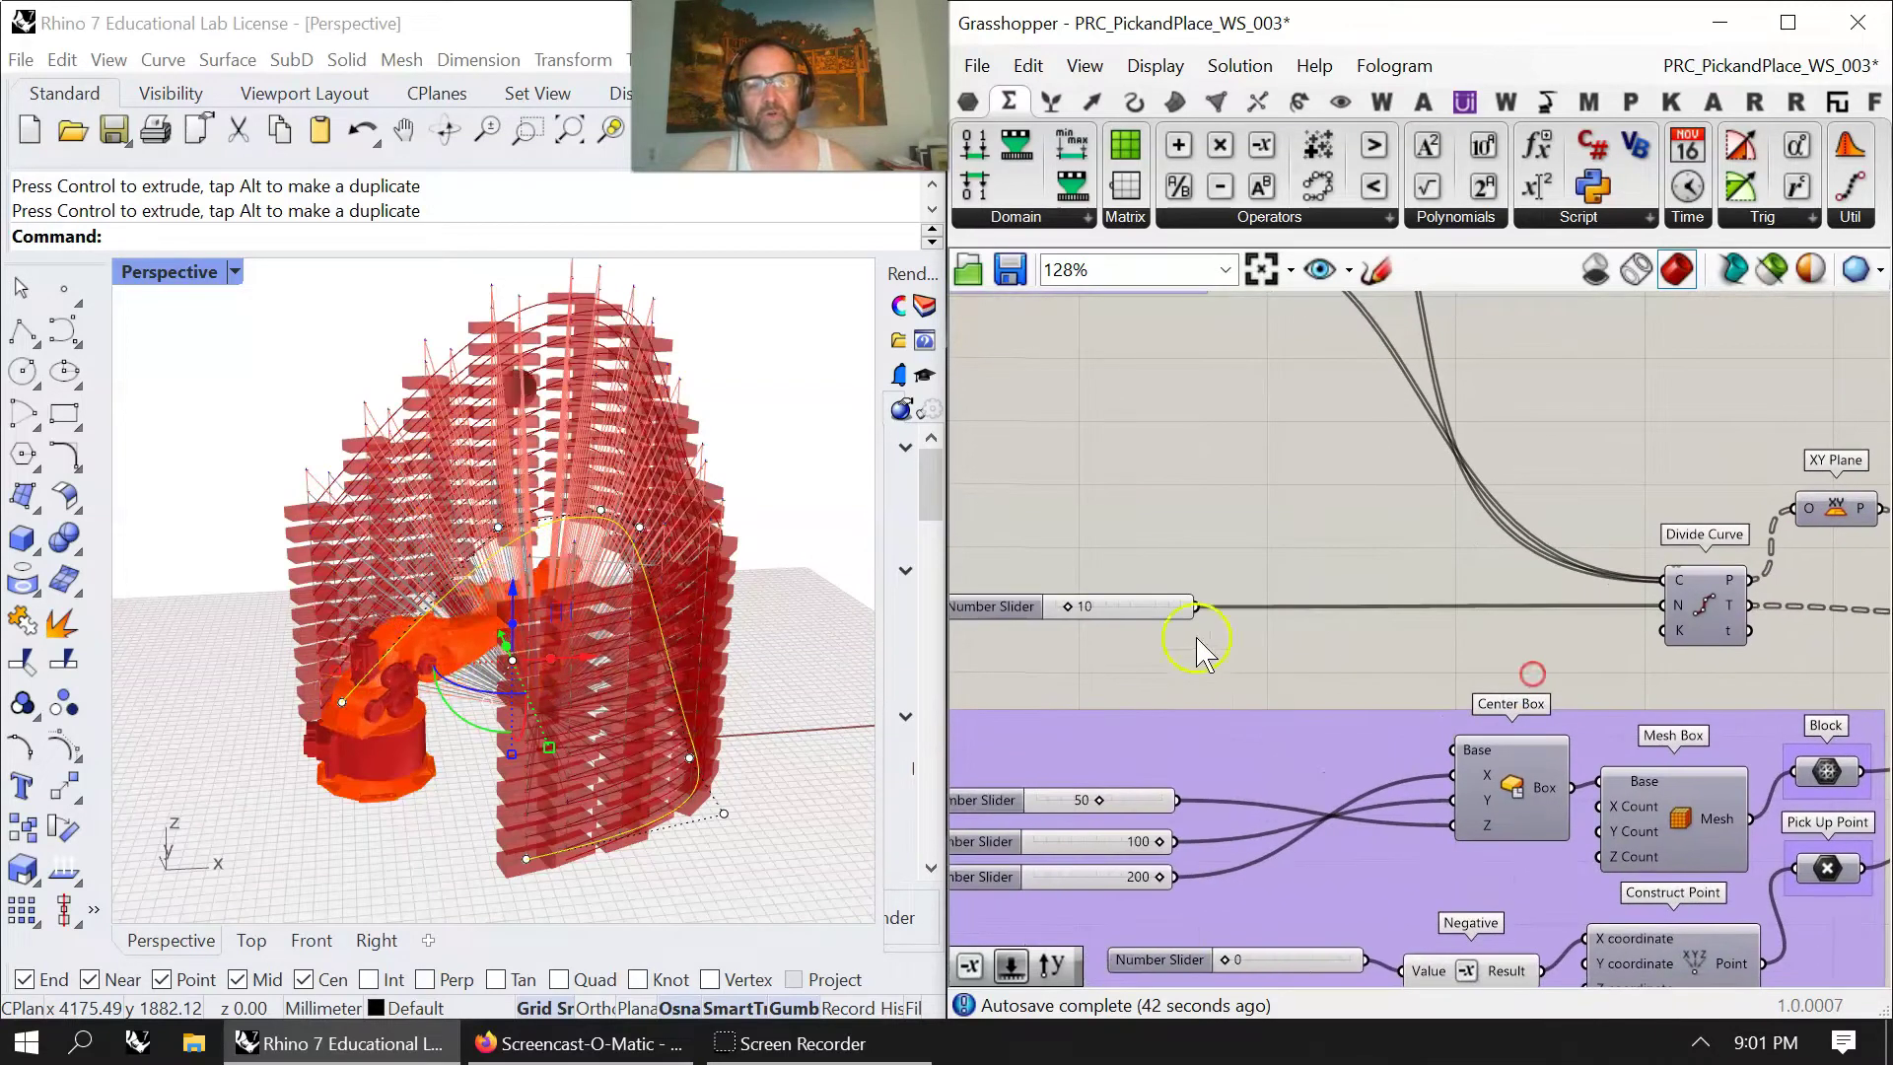
mouse_move(1281, 540)
right_down()
mouse_move(1550, 800)
mouse_move(1173, 426)
mouse_move(1170, 347)
right_up()
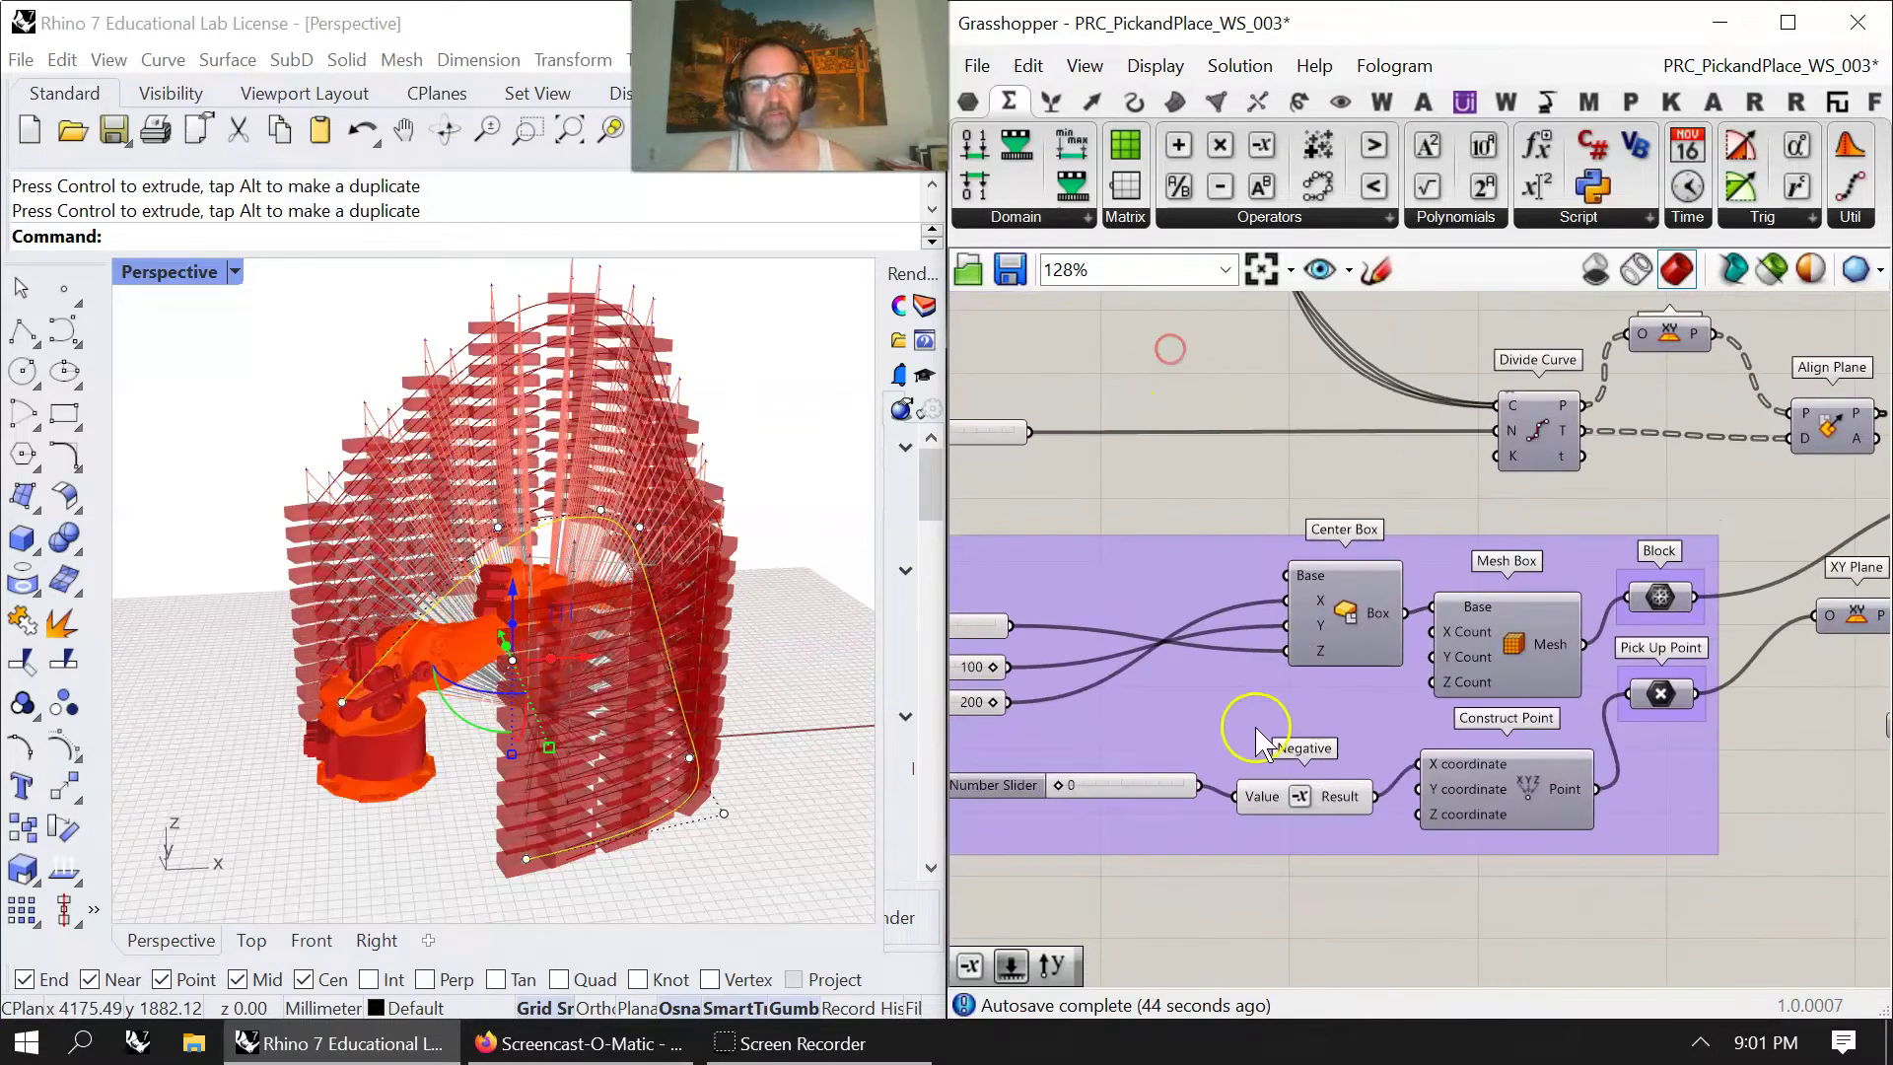
Set the three Center Box dimension sliders of the block to 66, 93 and 160, leaving the pick-up point slider at 0.
right_drag(1253, 719, 1319, 656)
scroll(1313, 651, down, 2)
scroll(1292, 680, up, 5)
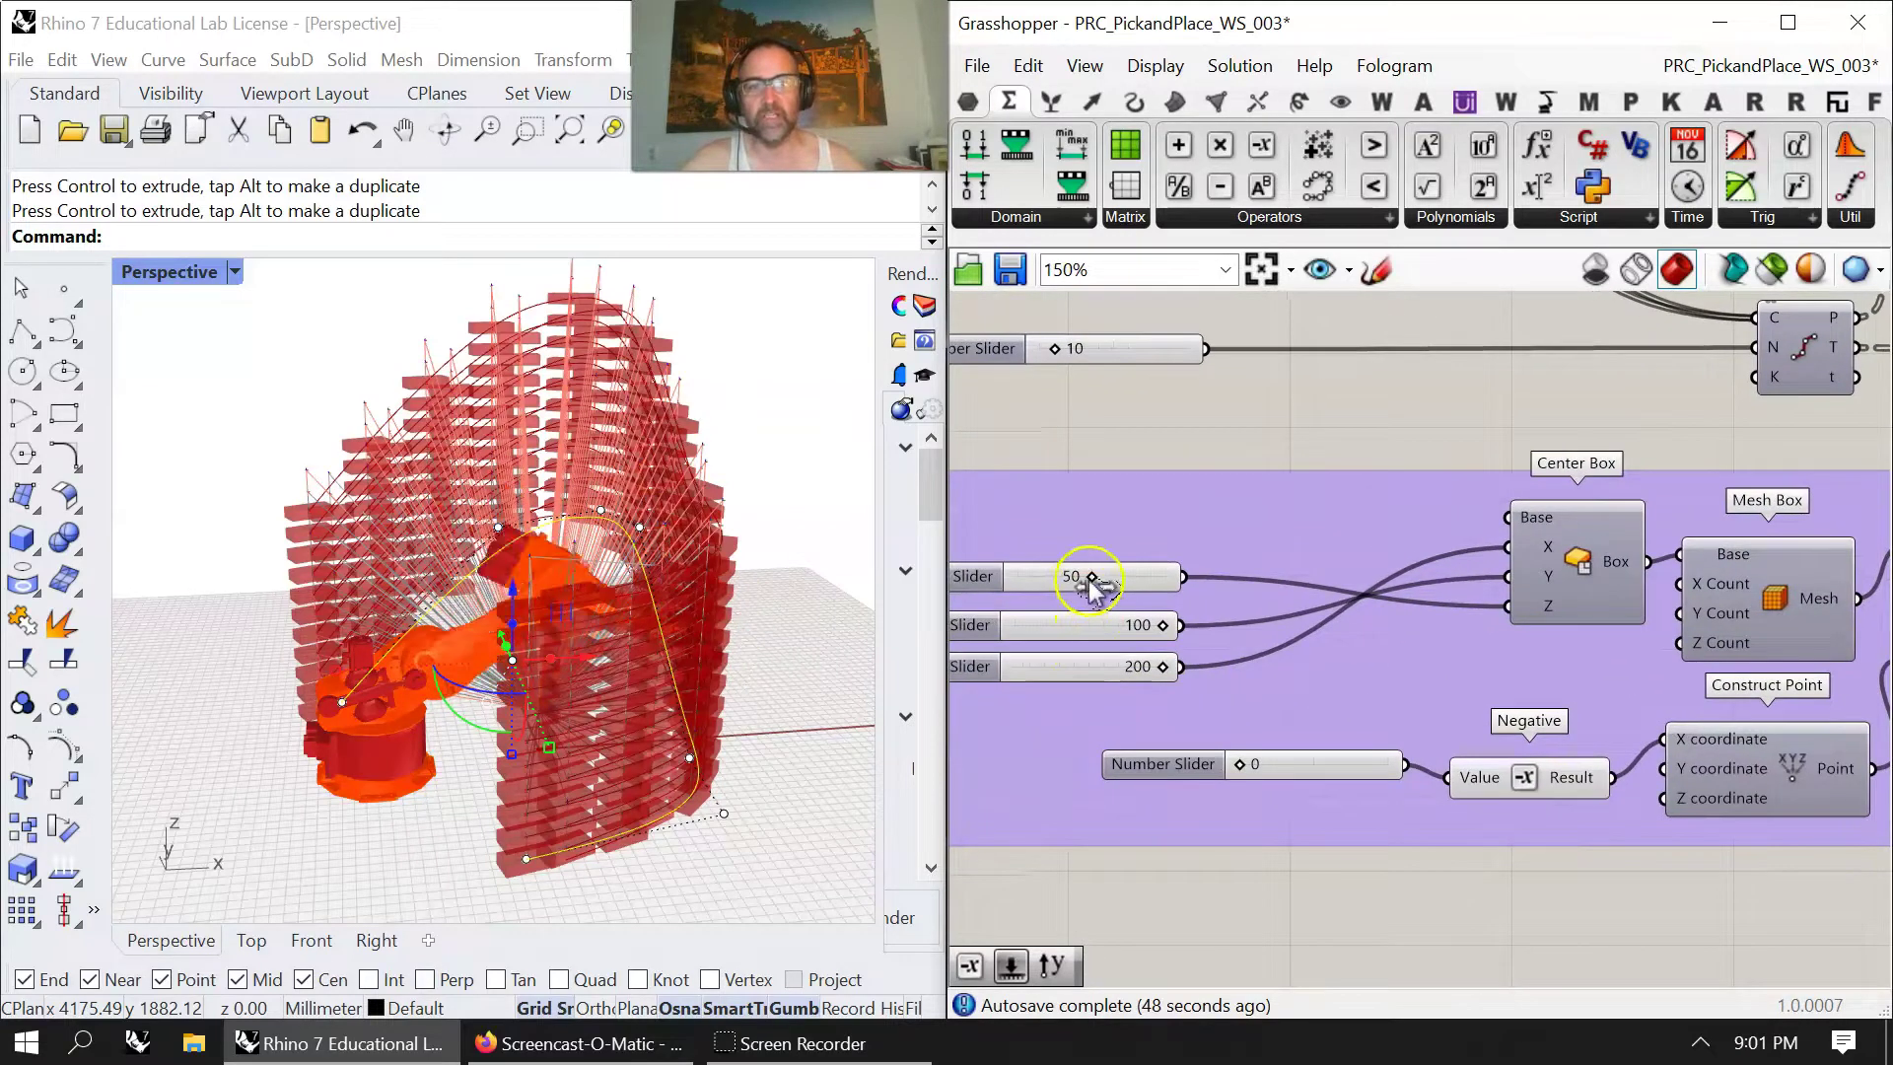
drag(1088, 580, 1118, 668)
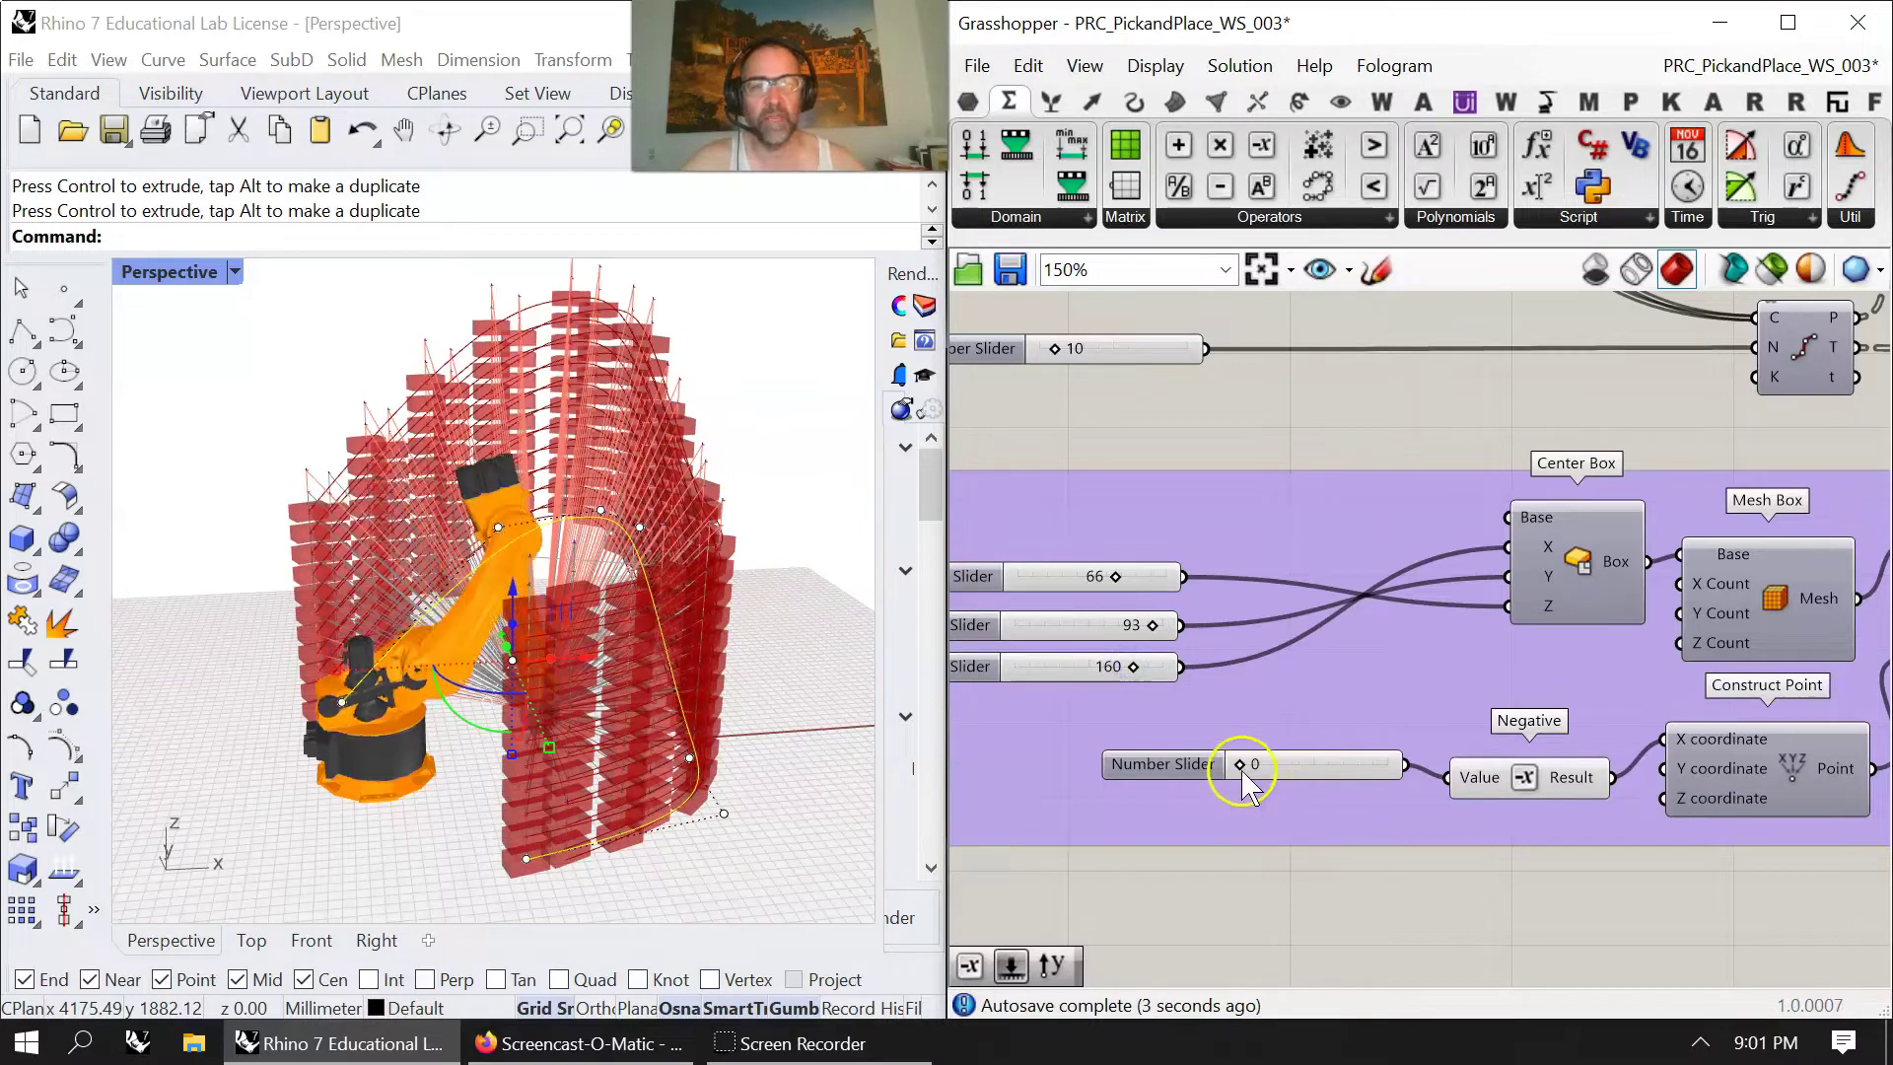
mouse_move(1241, 770)
mouse_down()
mouse_move(1372, 767)
mouse_move(1227, 772)
mouse_up()
Examine how the base curve passes through Rotate, Range, Unit Z and the two Move components to form the wall's guide curves.
right_drag(1303, 702, 1154, 776)
right_drag(1260, 523, 1582, 881)
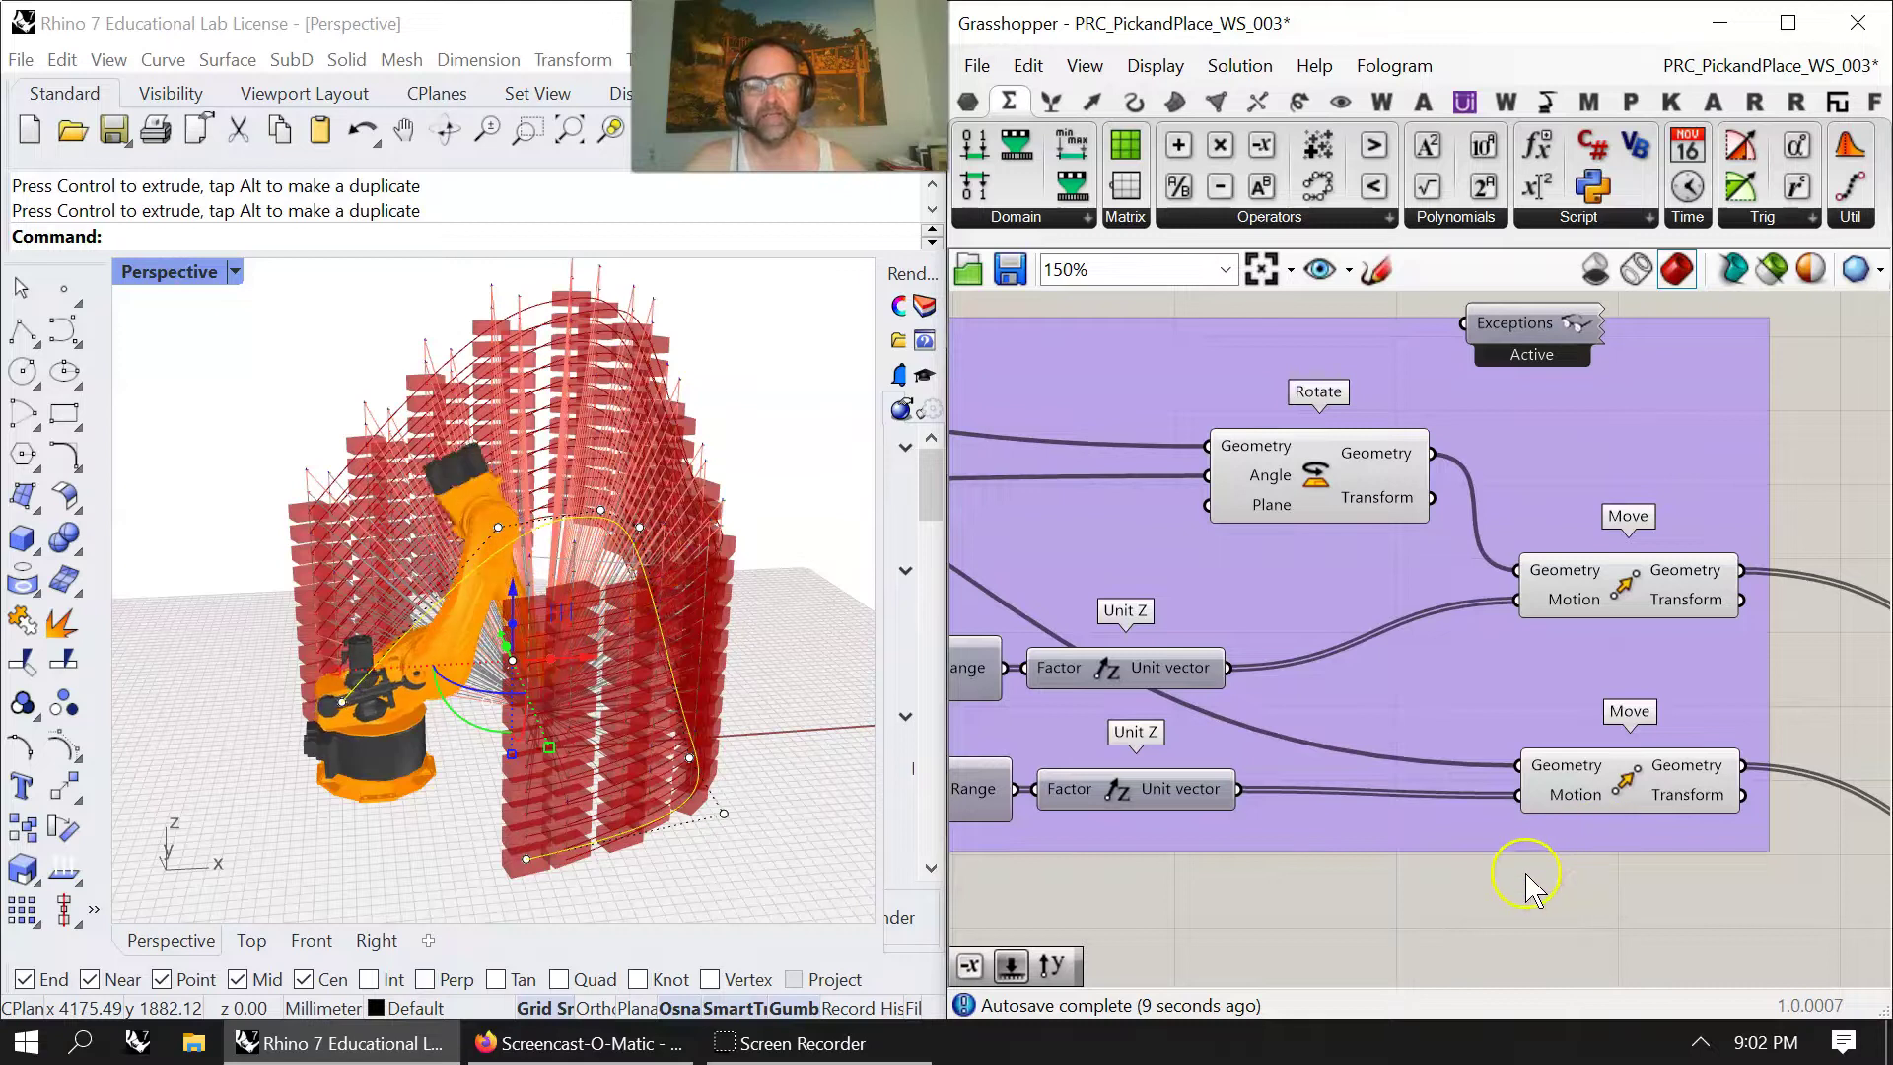
right_drag(1358, 898, 1417, 880)
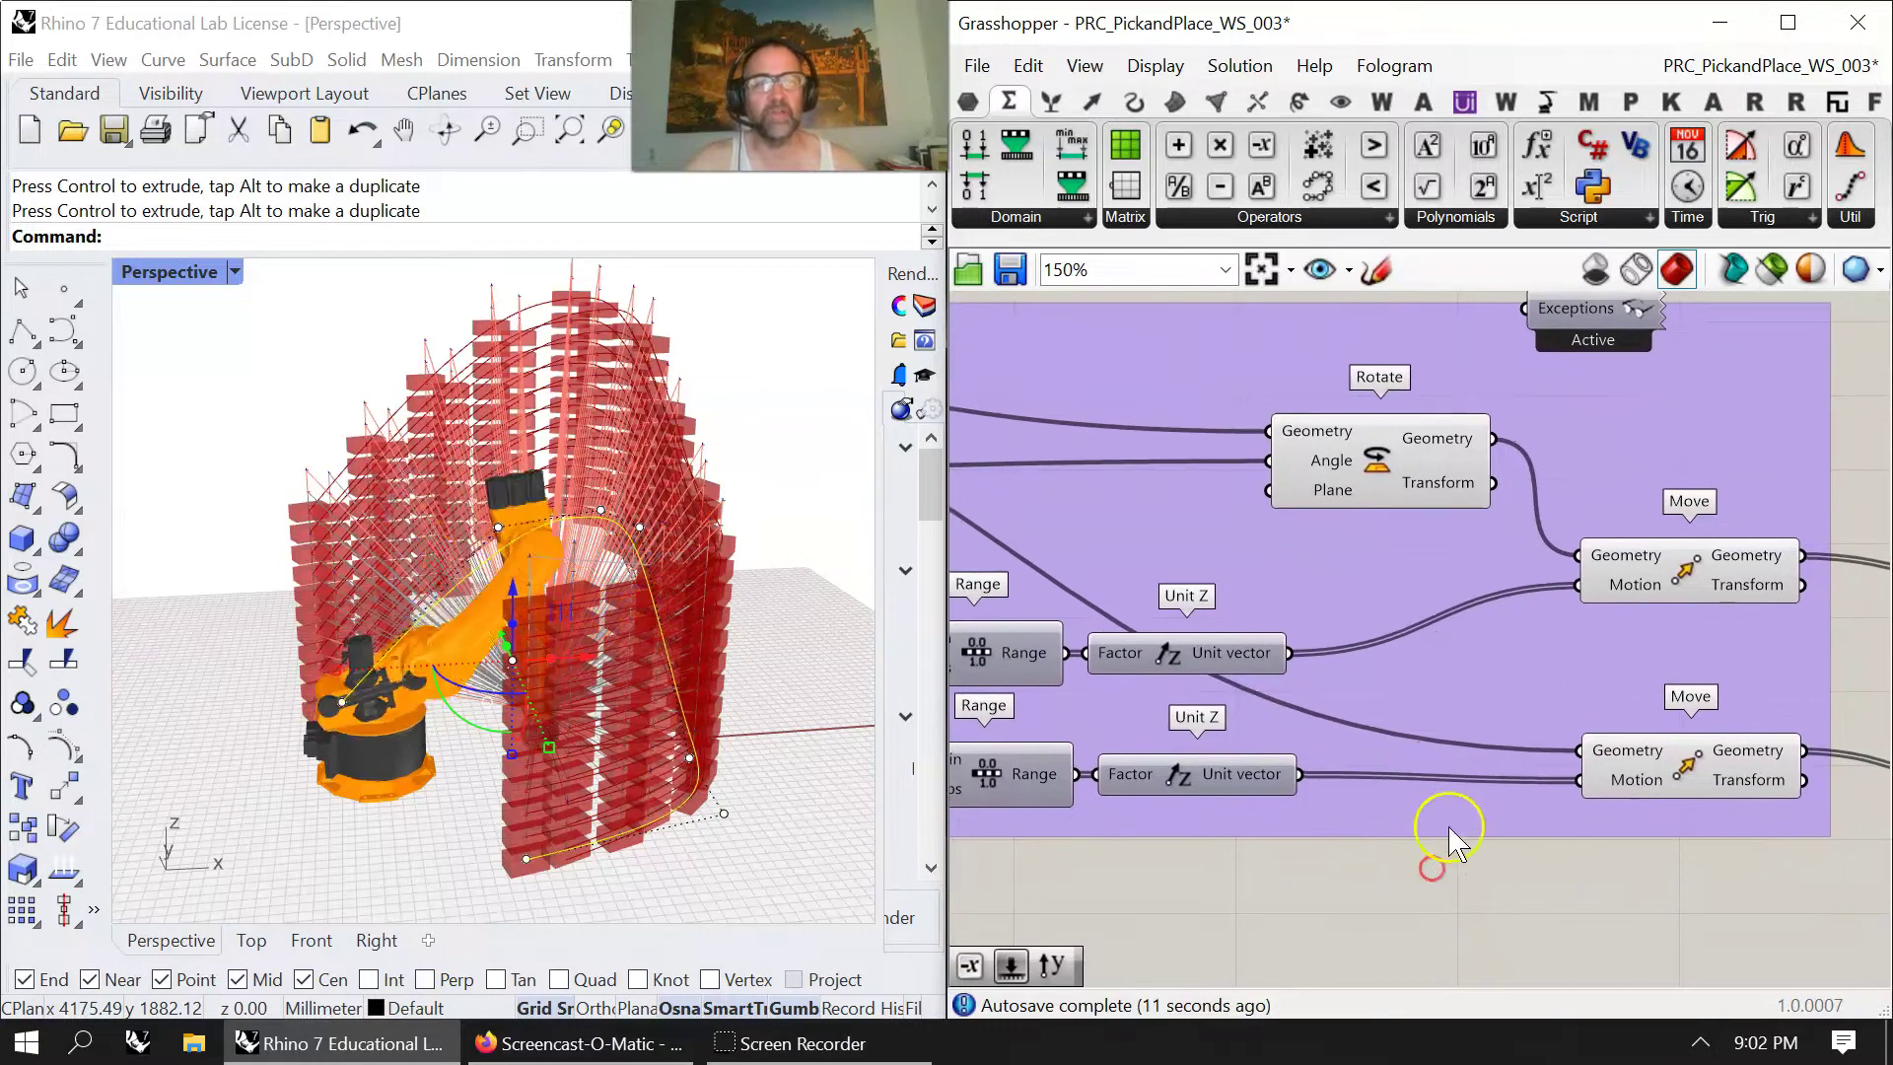
scroll(1449, 848, down, 3)
right_drag(1311, 845, 1555, 773)
scroll(1601, 773, down, 1)
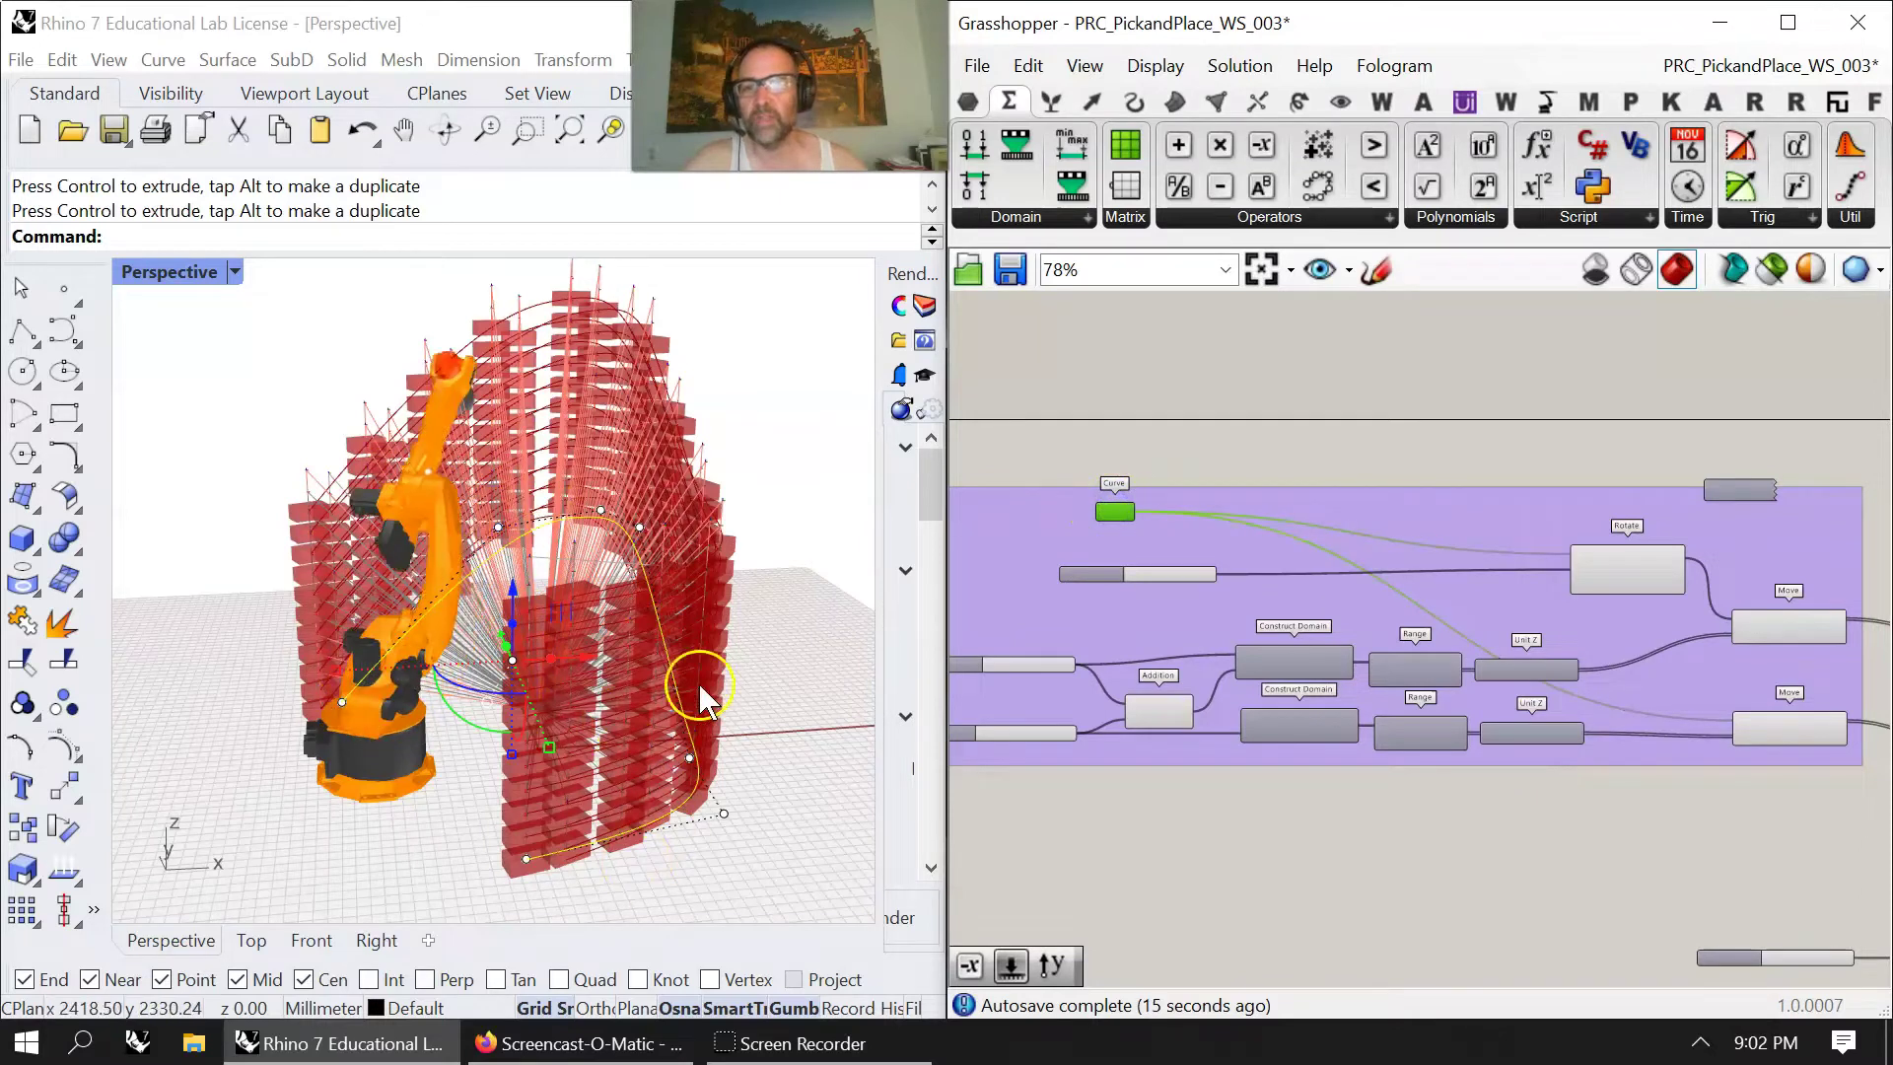
scroll(1252, 523, up, 3)
right_drag(1551, 634, 1732, 457)
right_drag(1227, 671, 1355, 721)
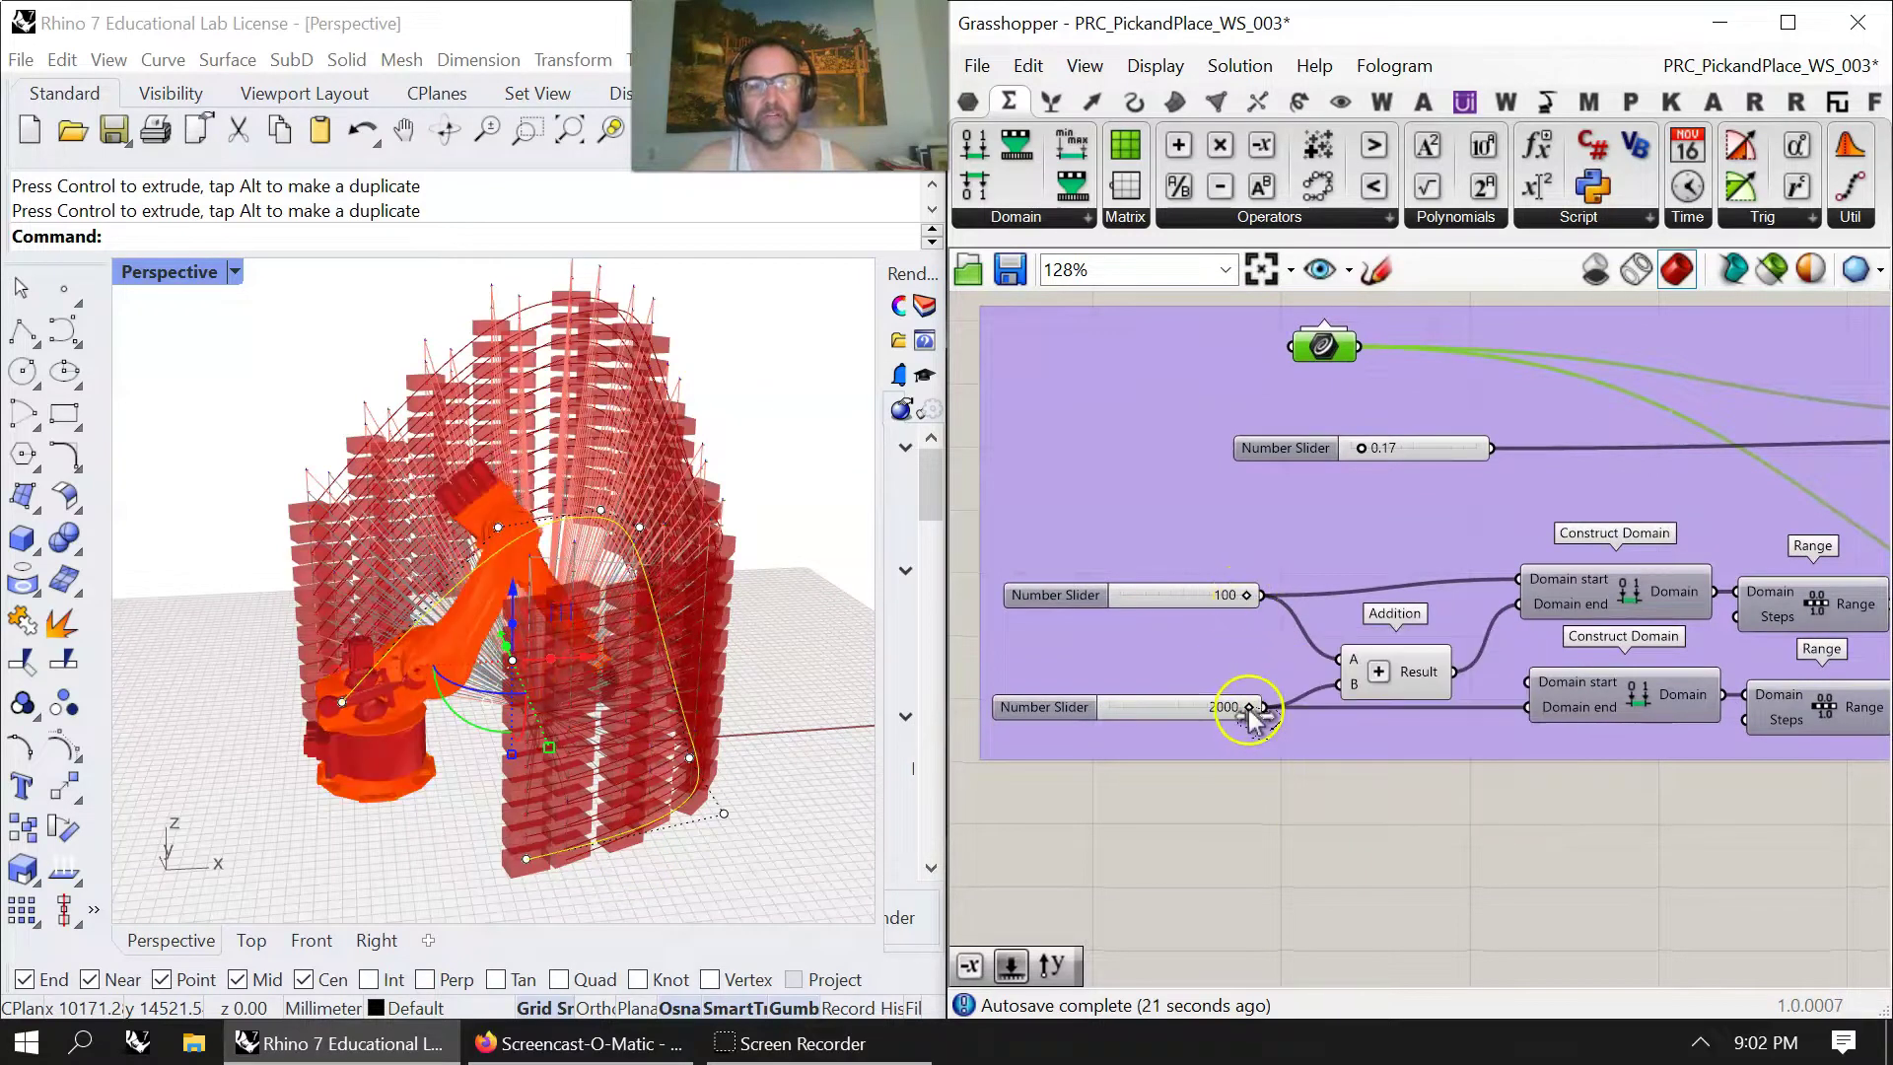
Try other values on the two Construct Domain height sliders and return them to 2000 and 100.
mouse_move(1248, 707)
mouse_down()
mouse_move(1179, 712)
mouse_move(1262, 723)
mouse_up()
click(1245, 597)
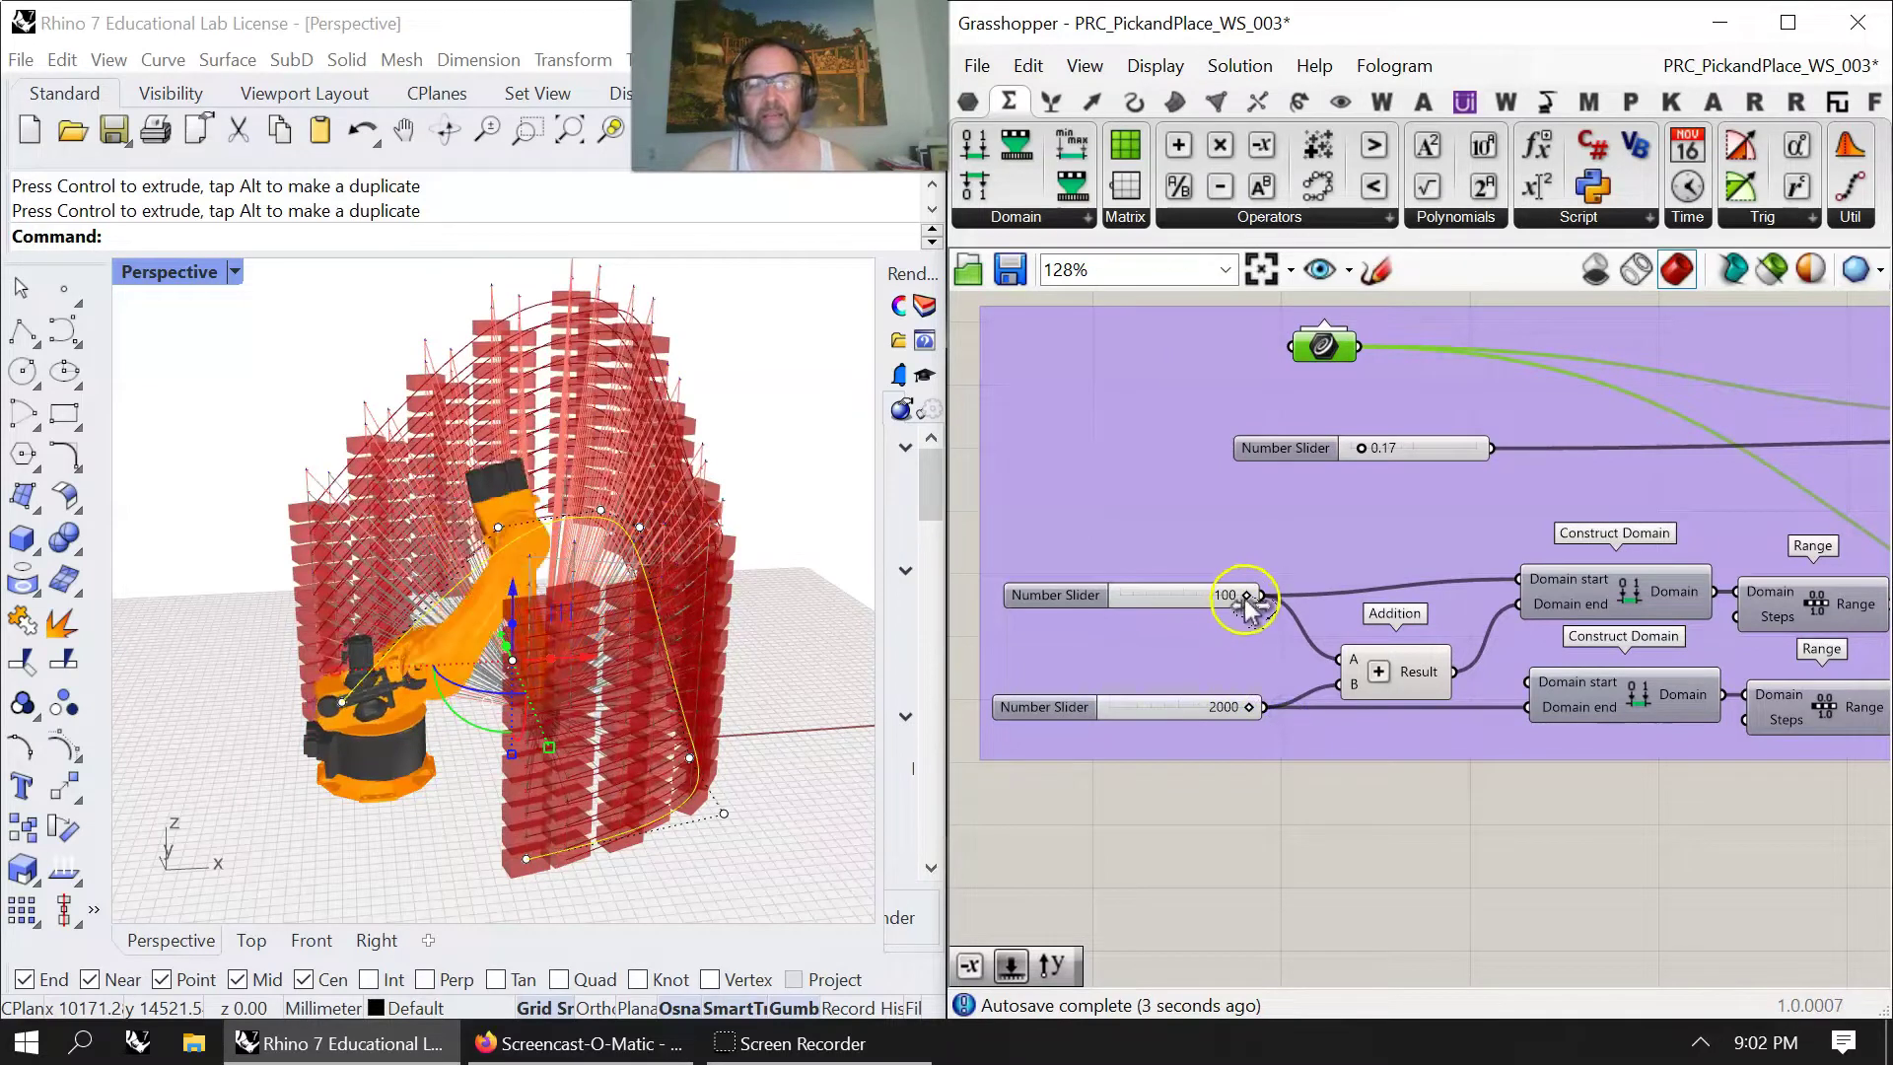
drag(1237, 603, 1381, 618)
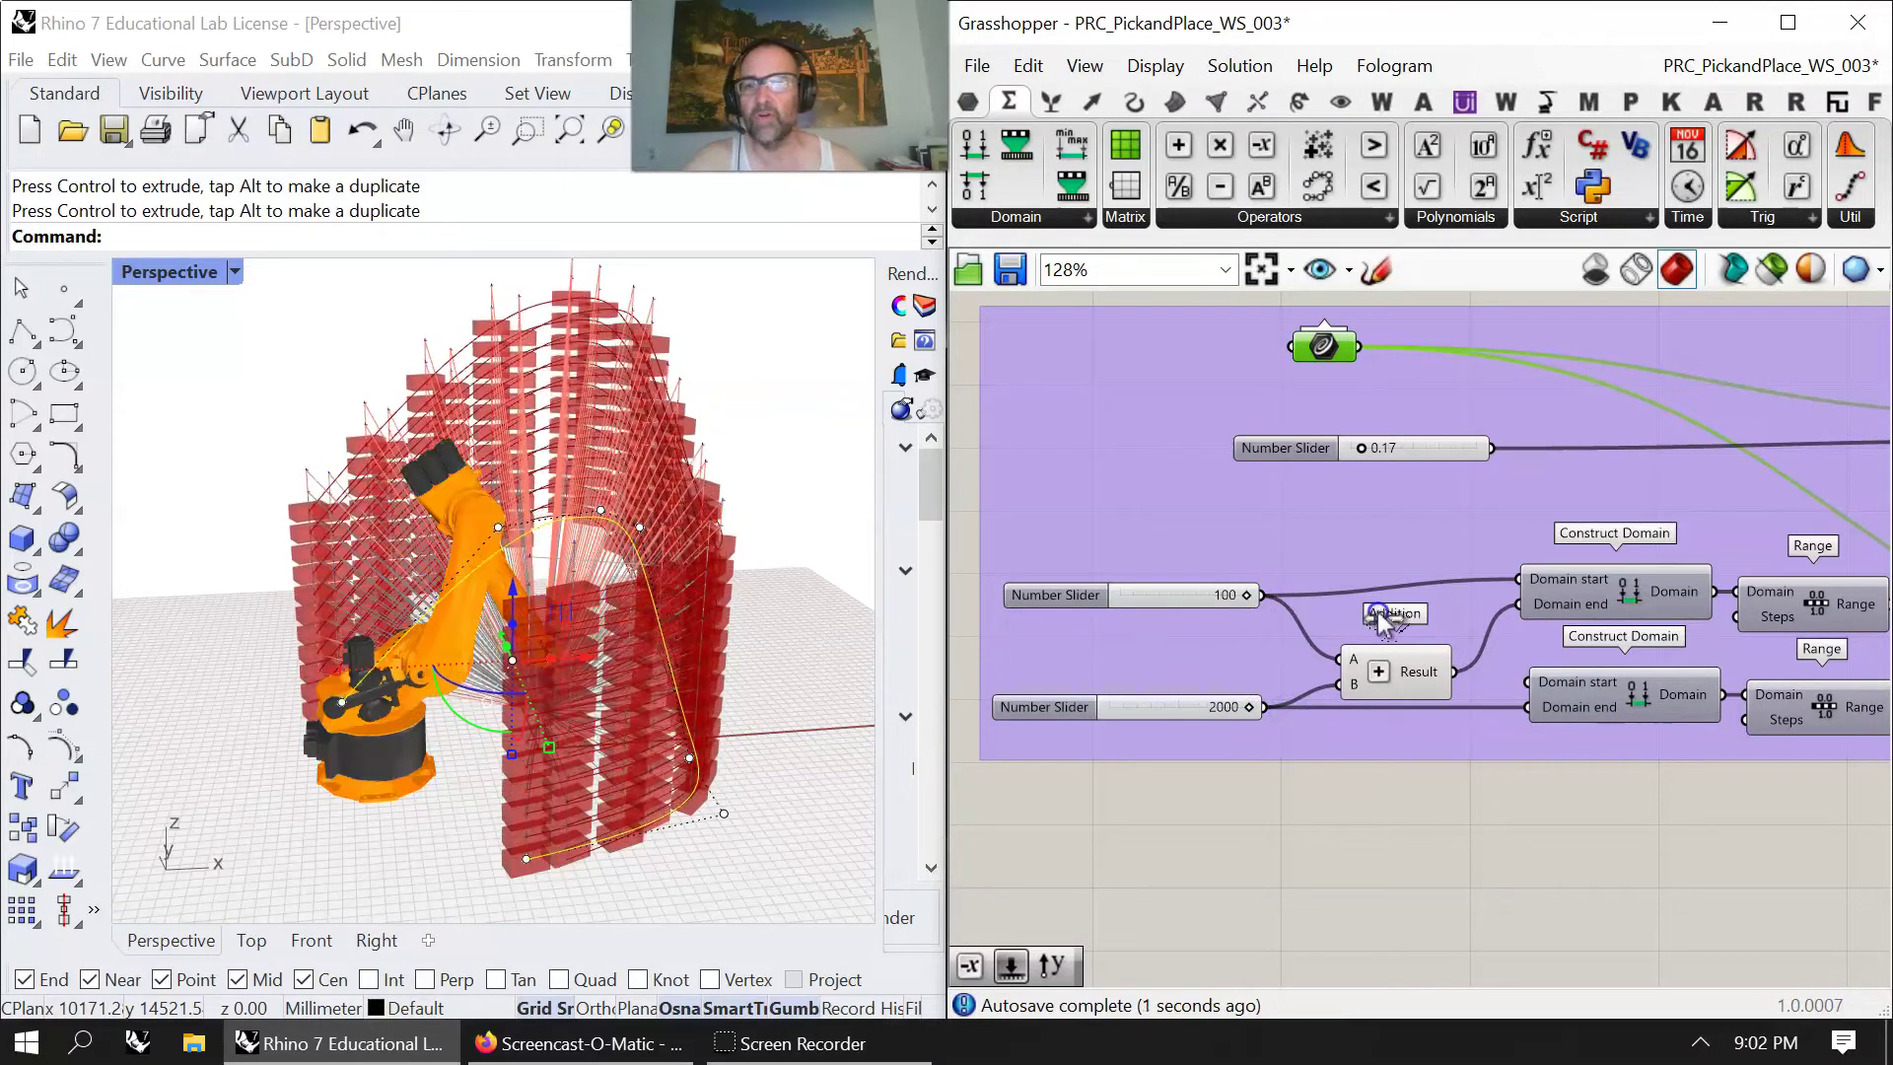
Try the curve's Rotate angle at 2.00, inspect the twisted wall, and settle the slider at 0.26.
drag(1361, 452, 1528, 483)
right_drag(696, 681, 580, 683)
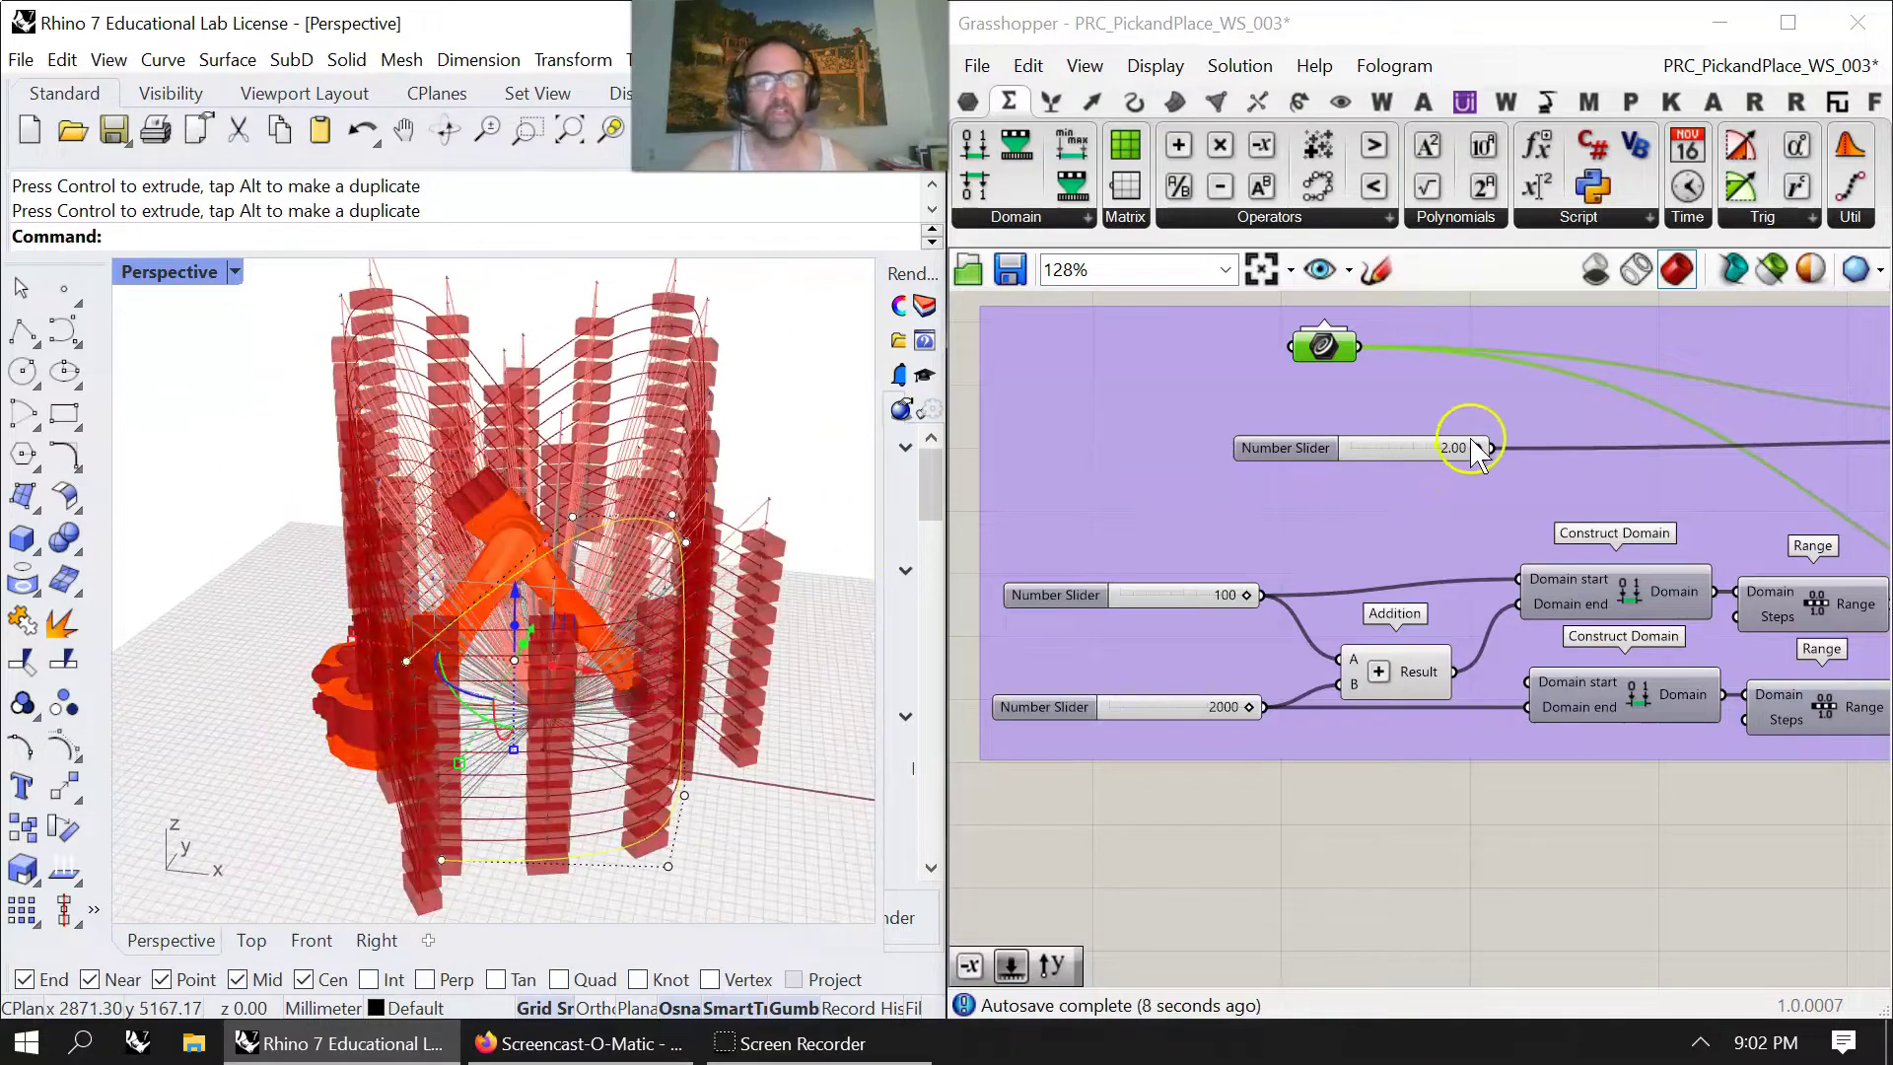
drag(1476, 448, 1366, 477)
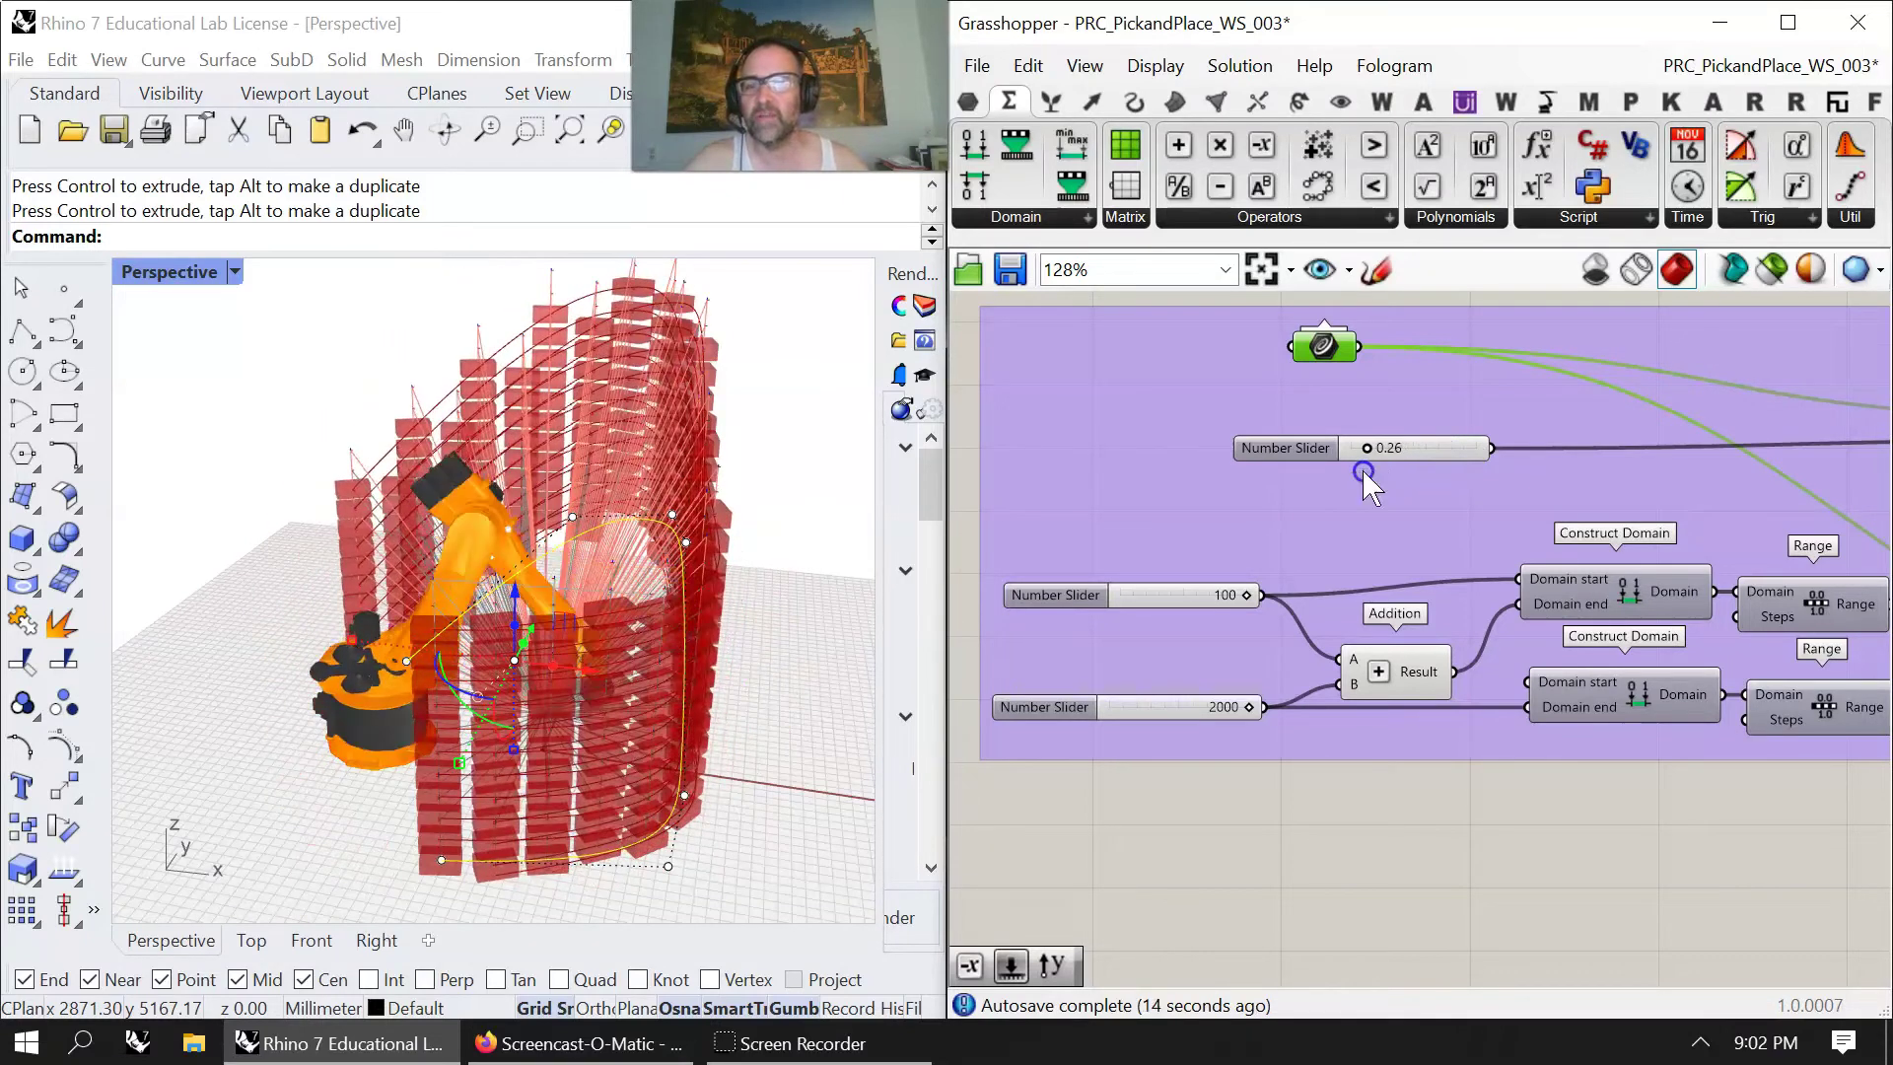
right_drag(697, 814, 751, 751)
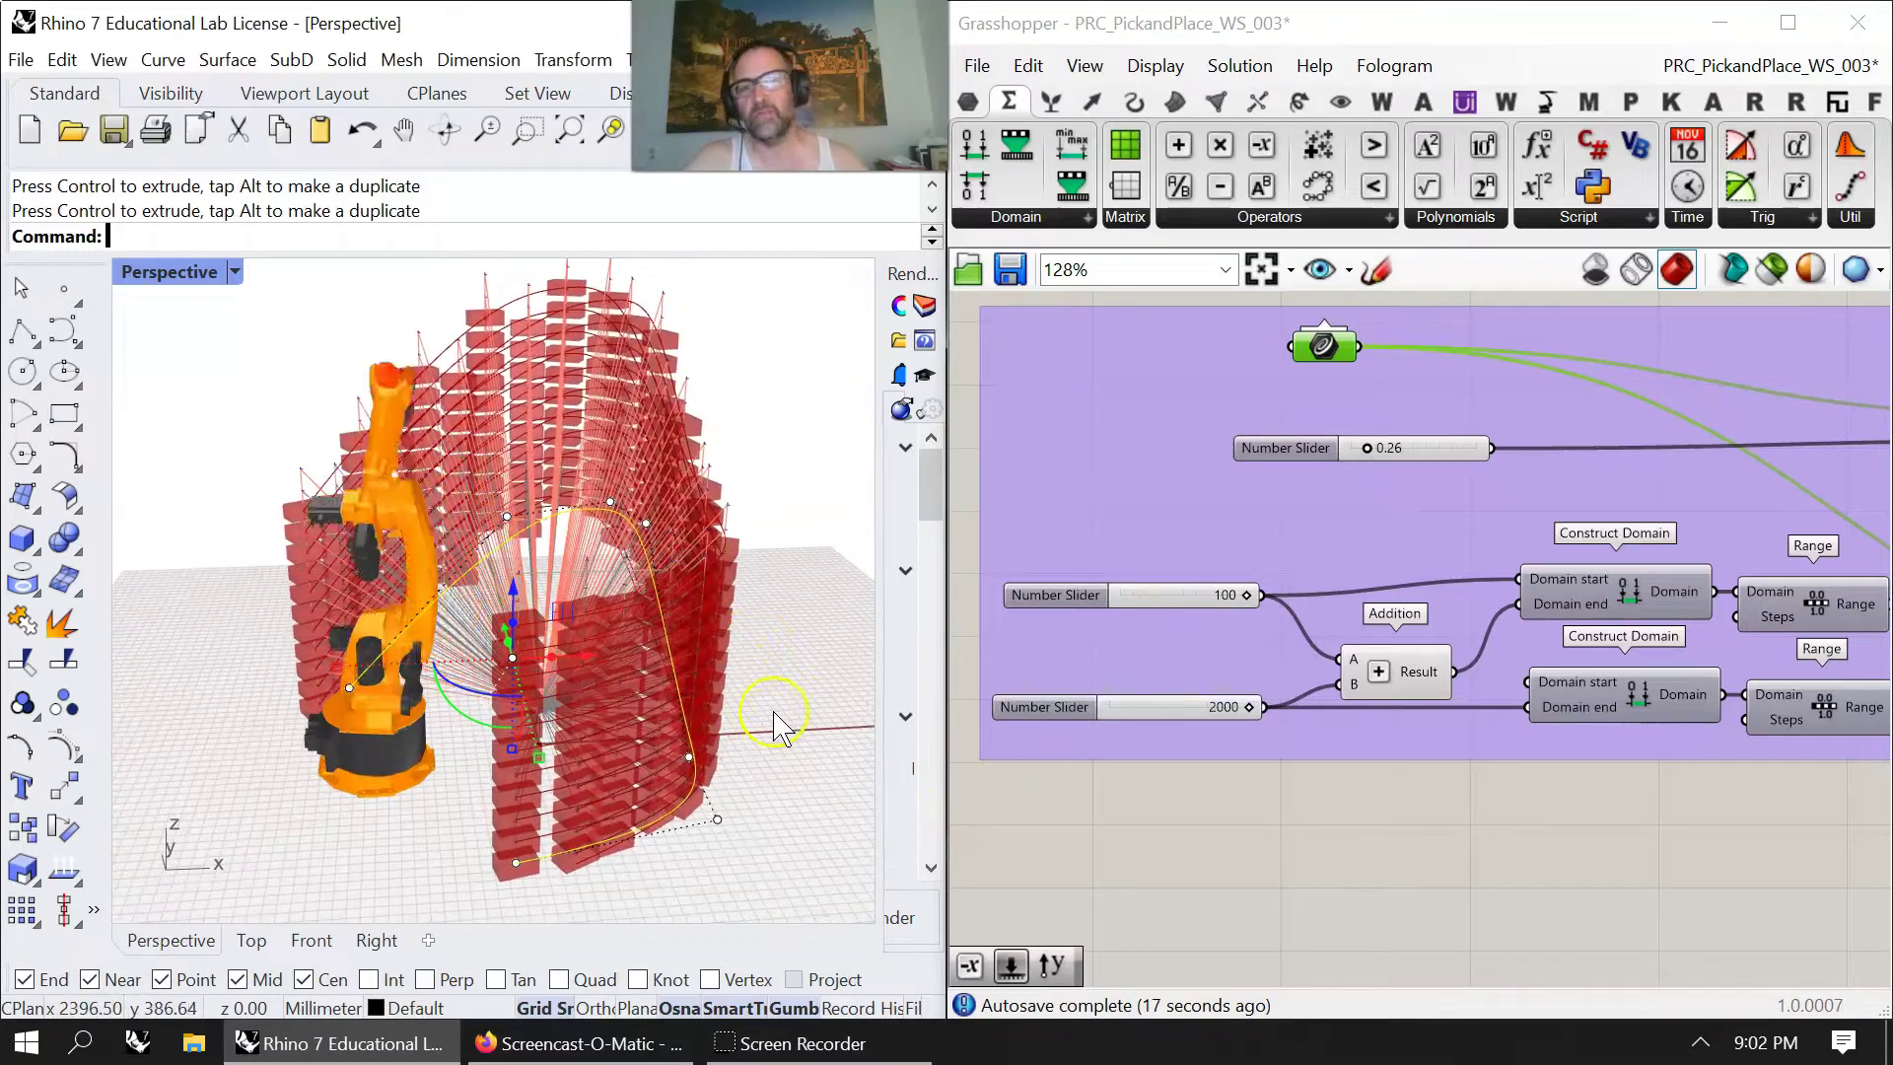
click(687, 719)
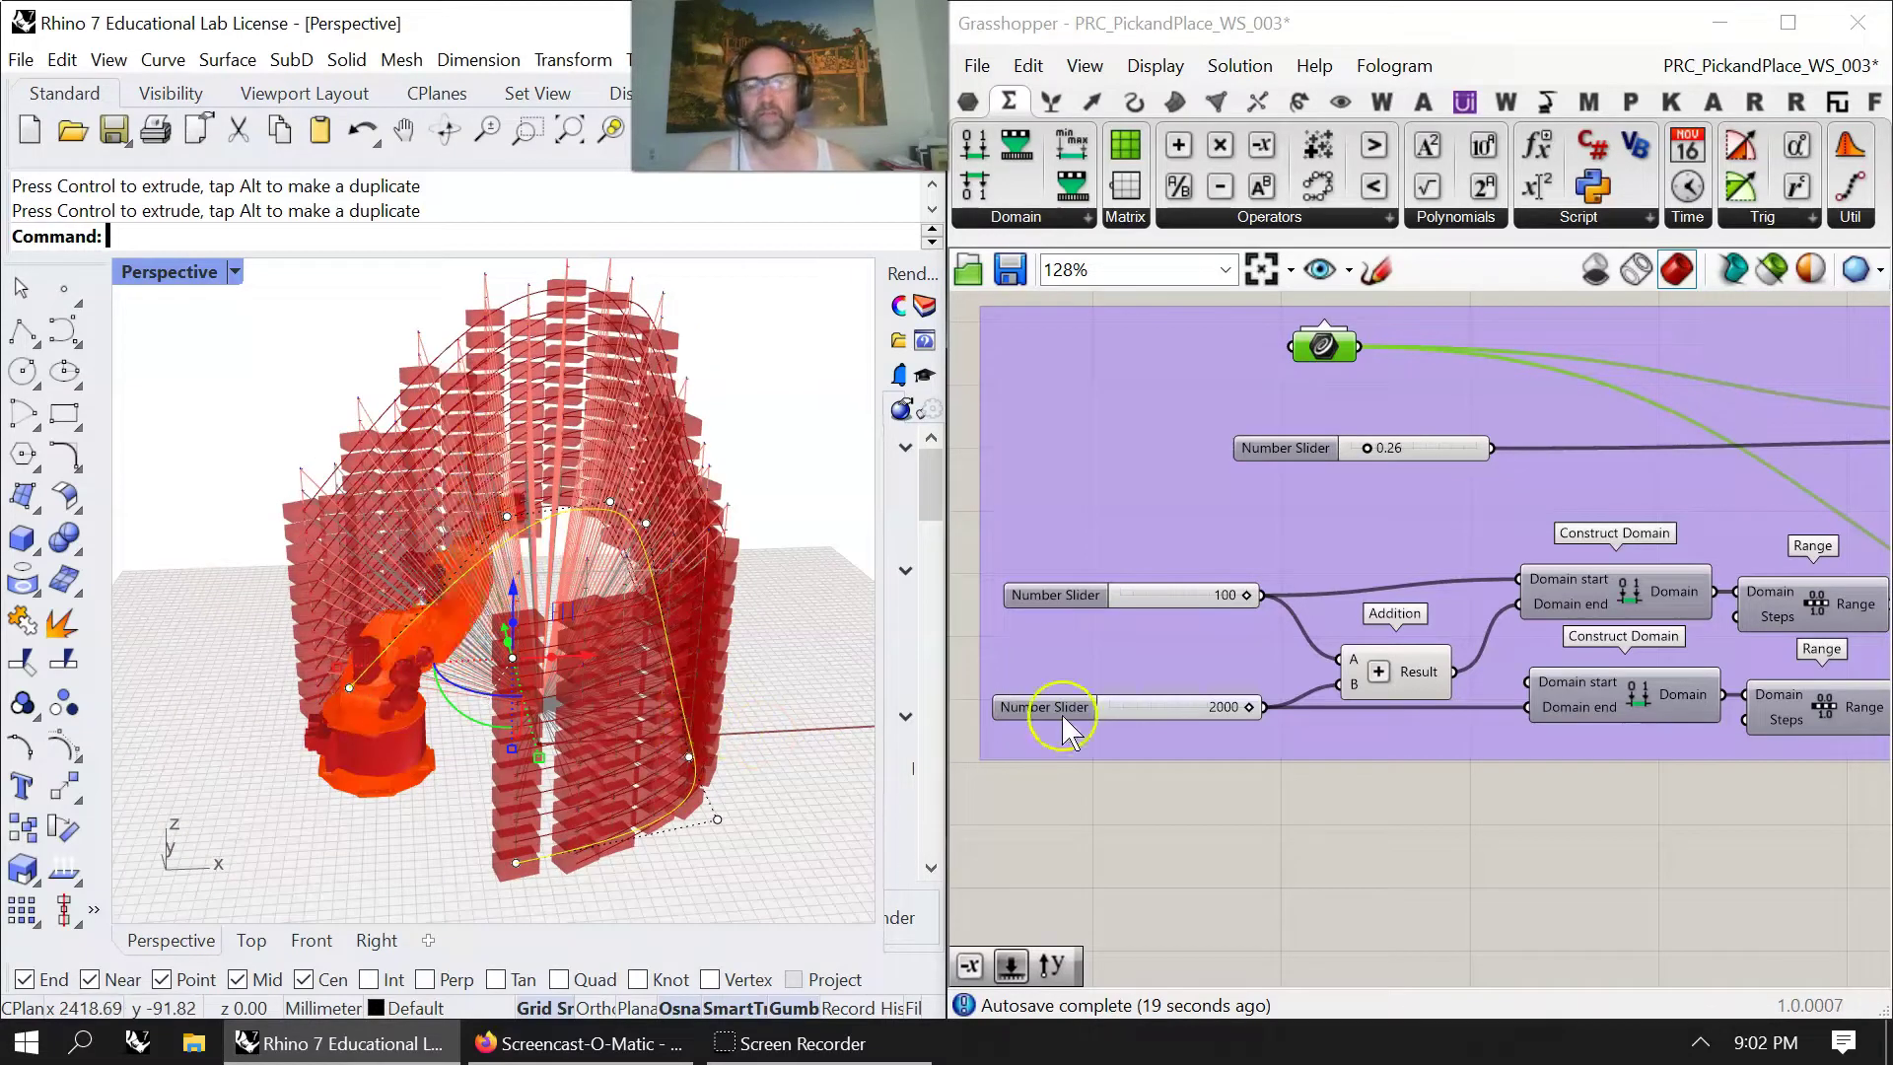
In the KUKA|prc settings, set the robot's Base X to 1300 and Base Y to 100, and apply the changes.
scroll(1491, 656, down, 3)
right_drag(1660, 726, 1417, 702)
scroll(1420, 696, down, 3)
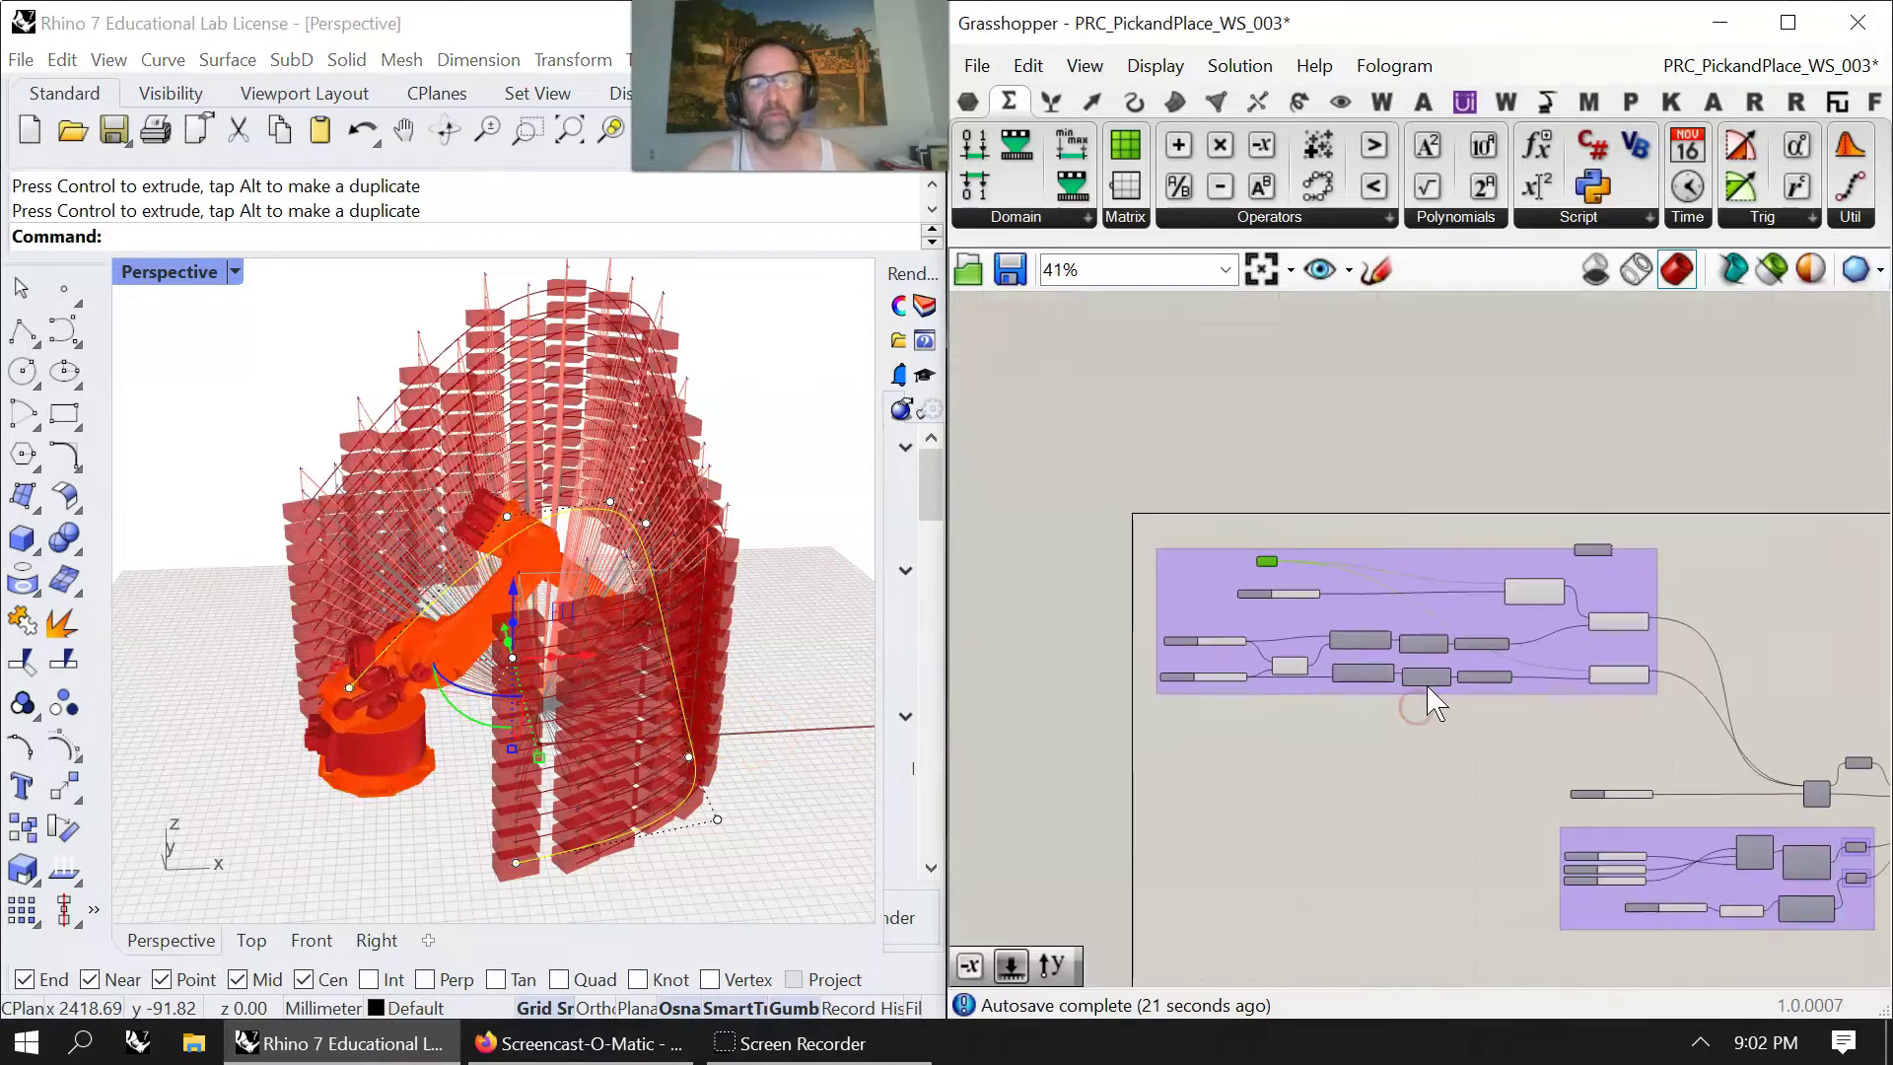
right_drag(1333, 777, 1211, 681)
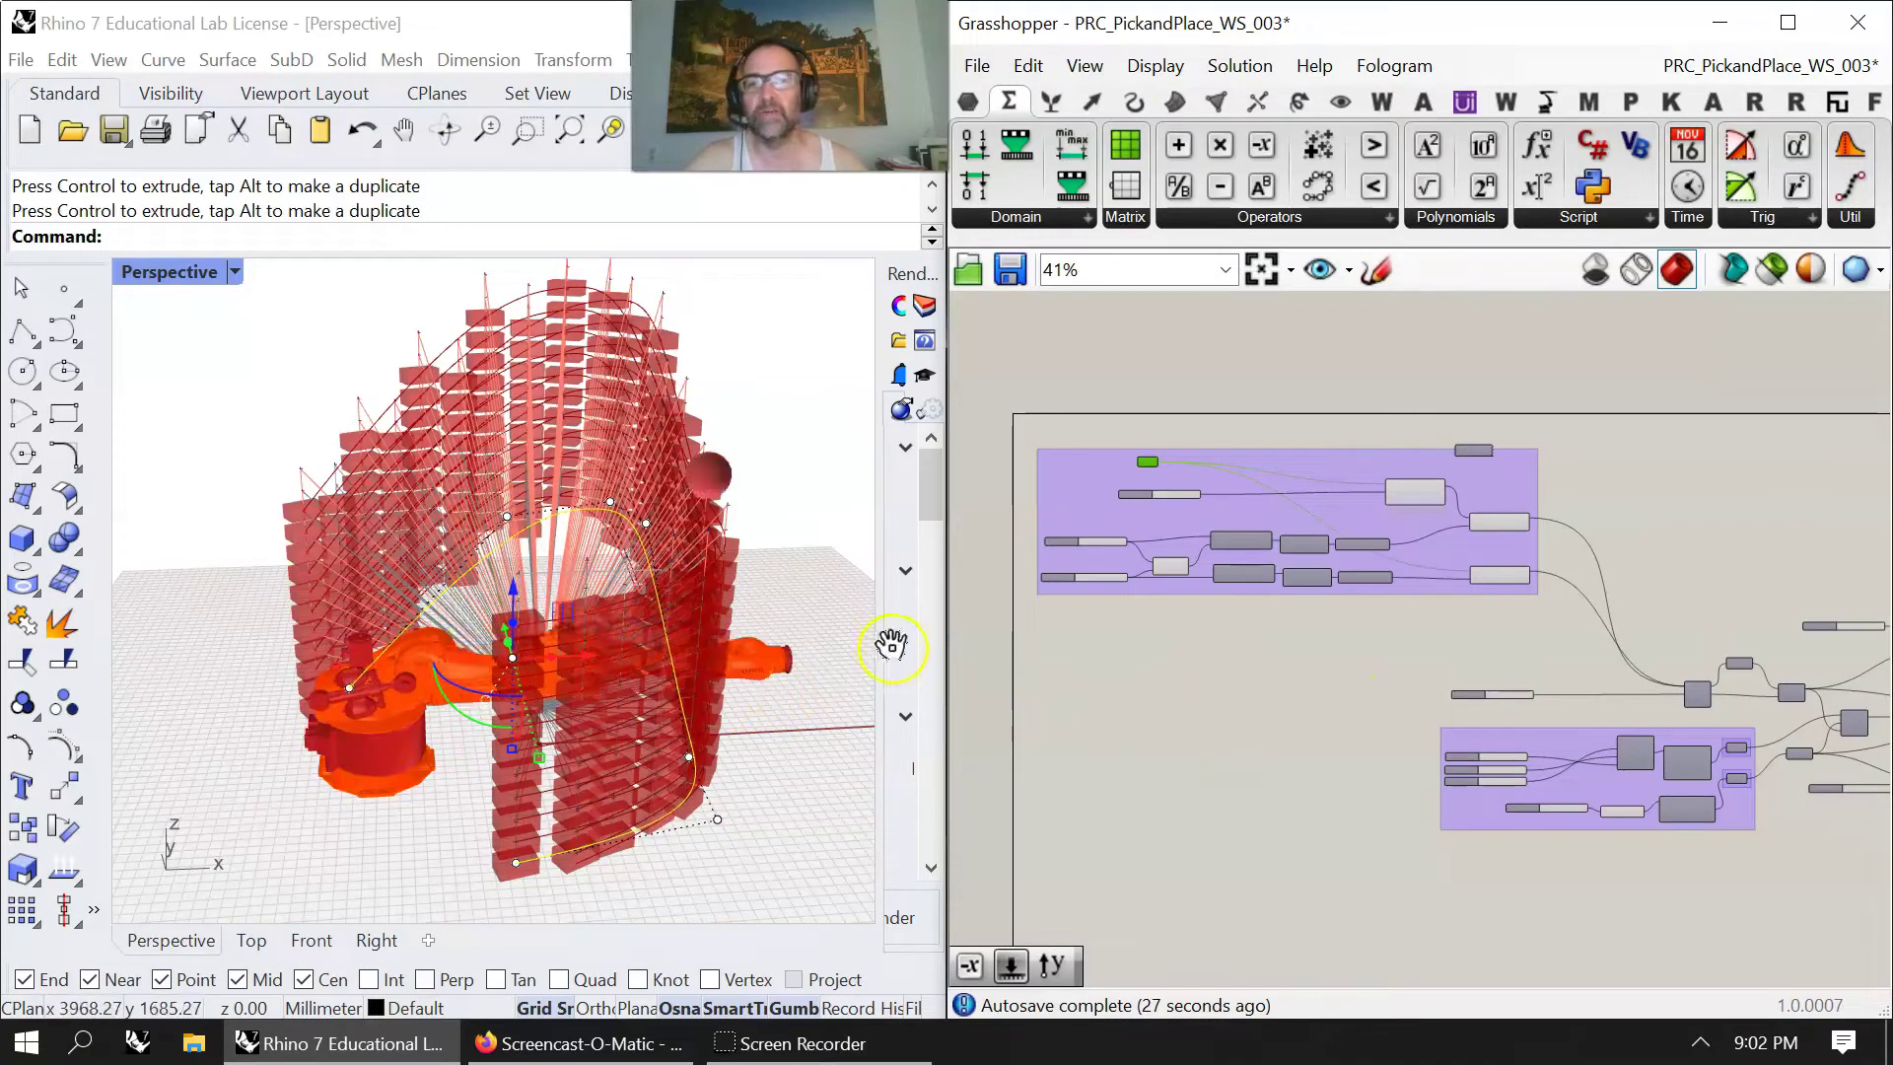
right_drag(1690, 642, 1197, 528)
scroll(1676, 521, down, 2)
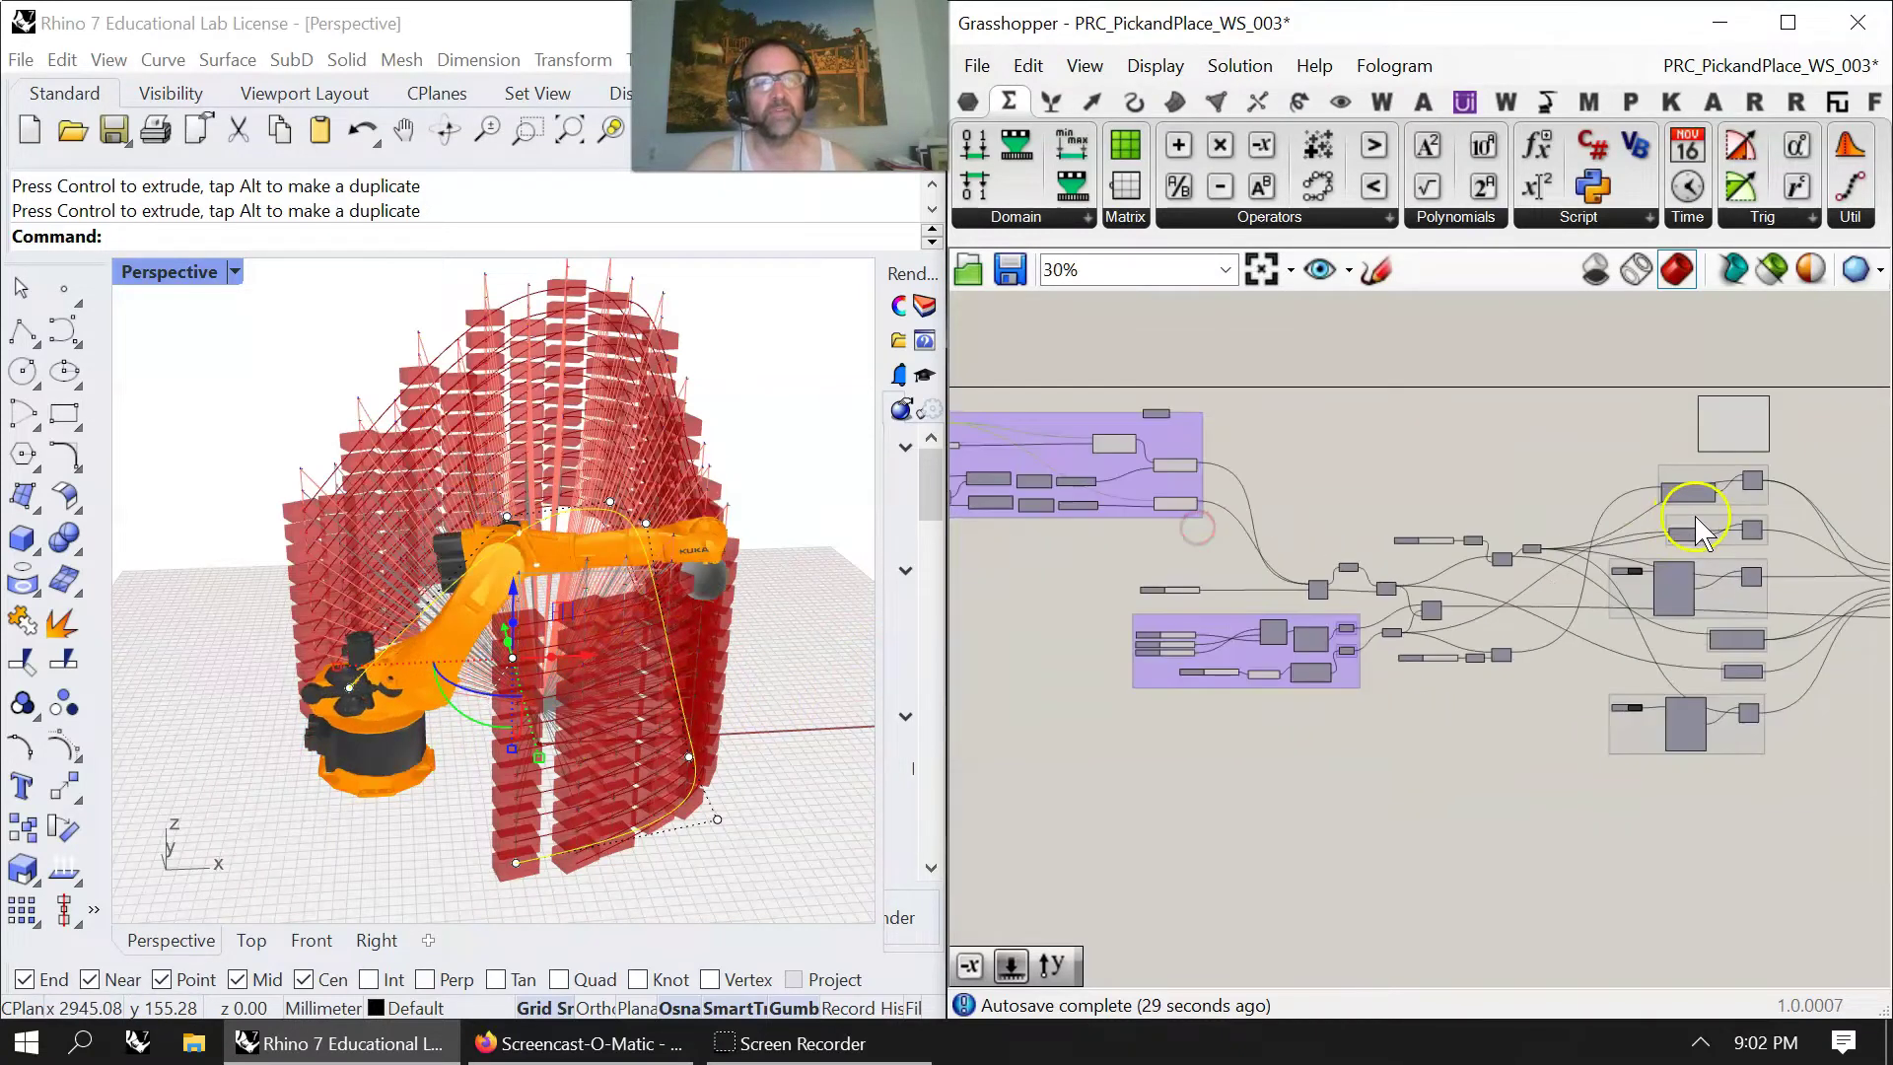
right_drag(1833, 488, 1272, 497)
scroll(1580, 591, up, 8)
click(1546, 613)
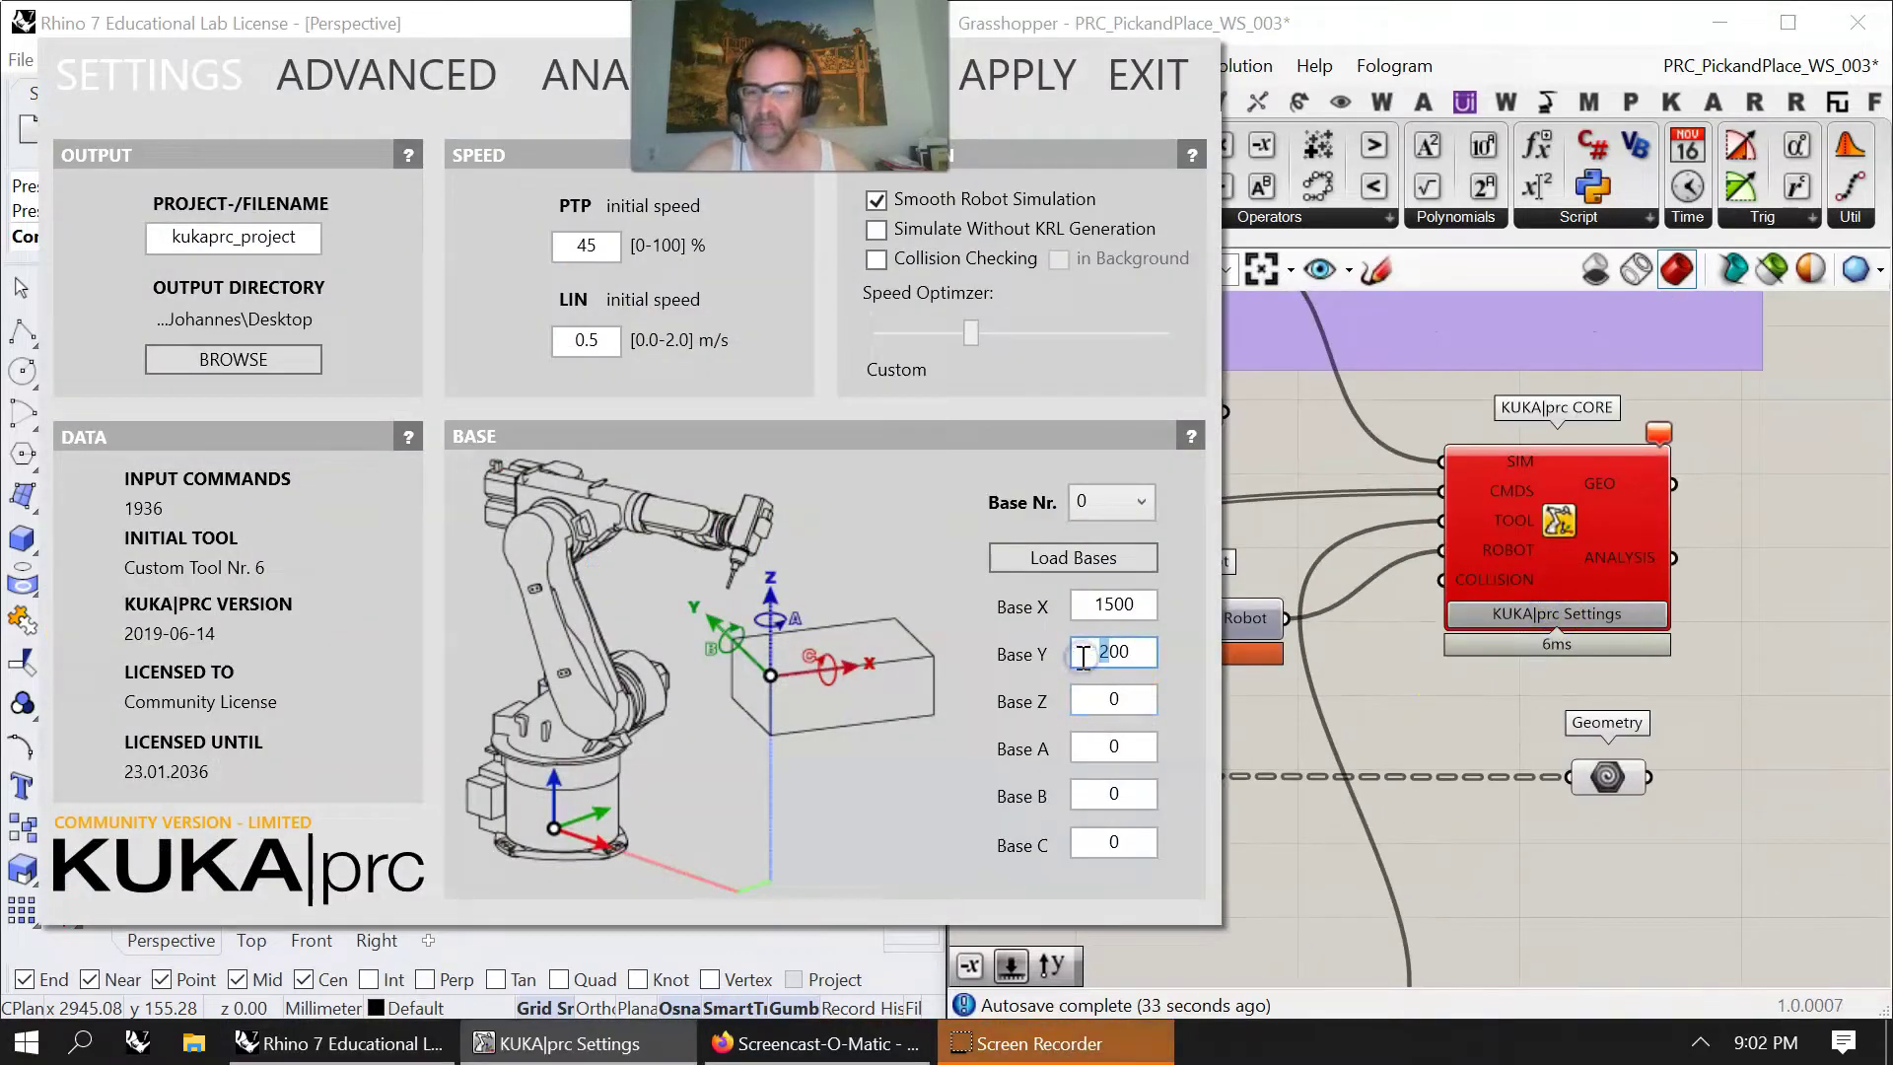
click(1112, 605)
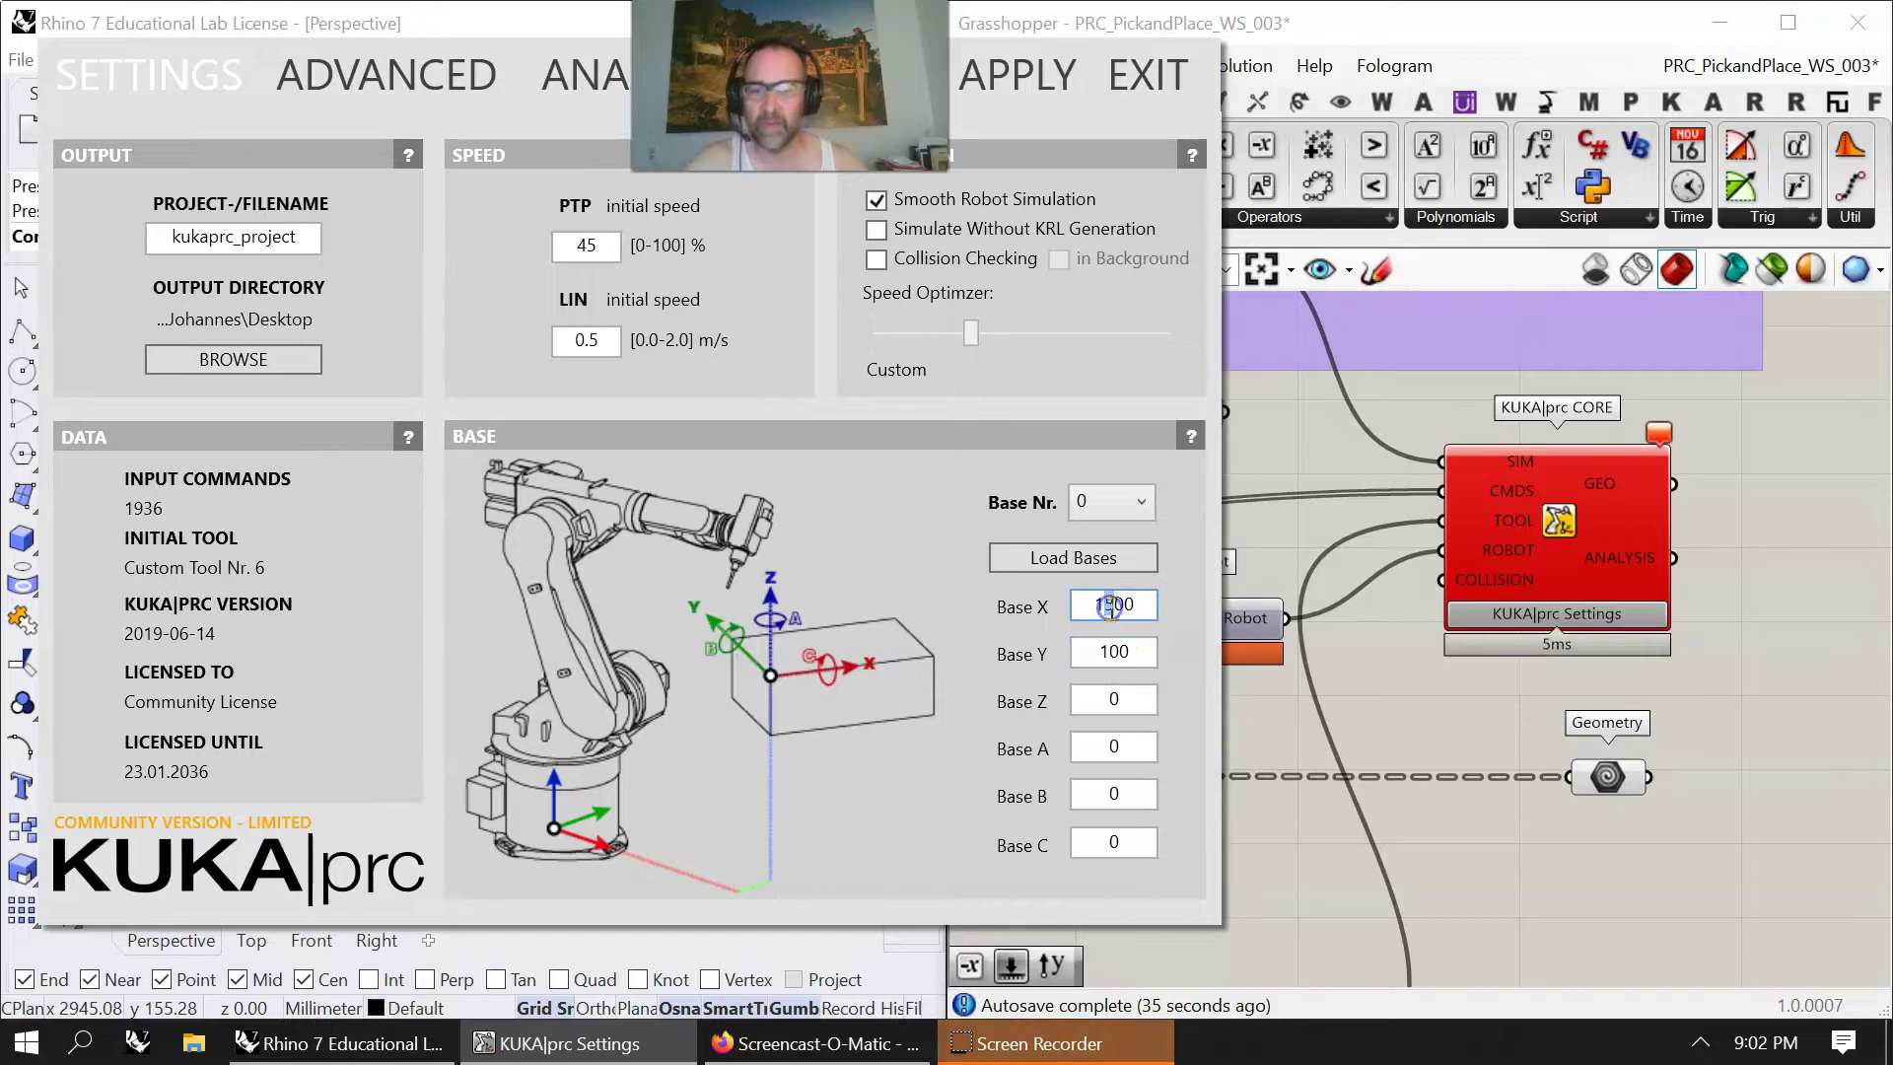
click(1115, 642)
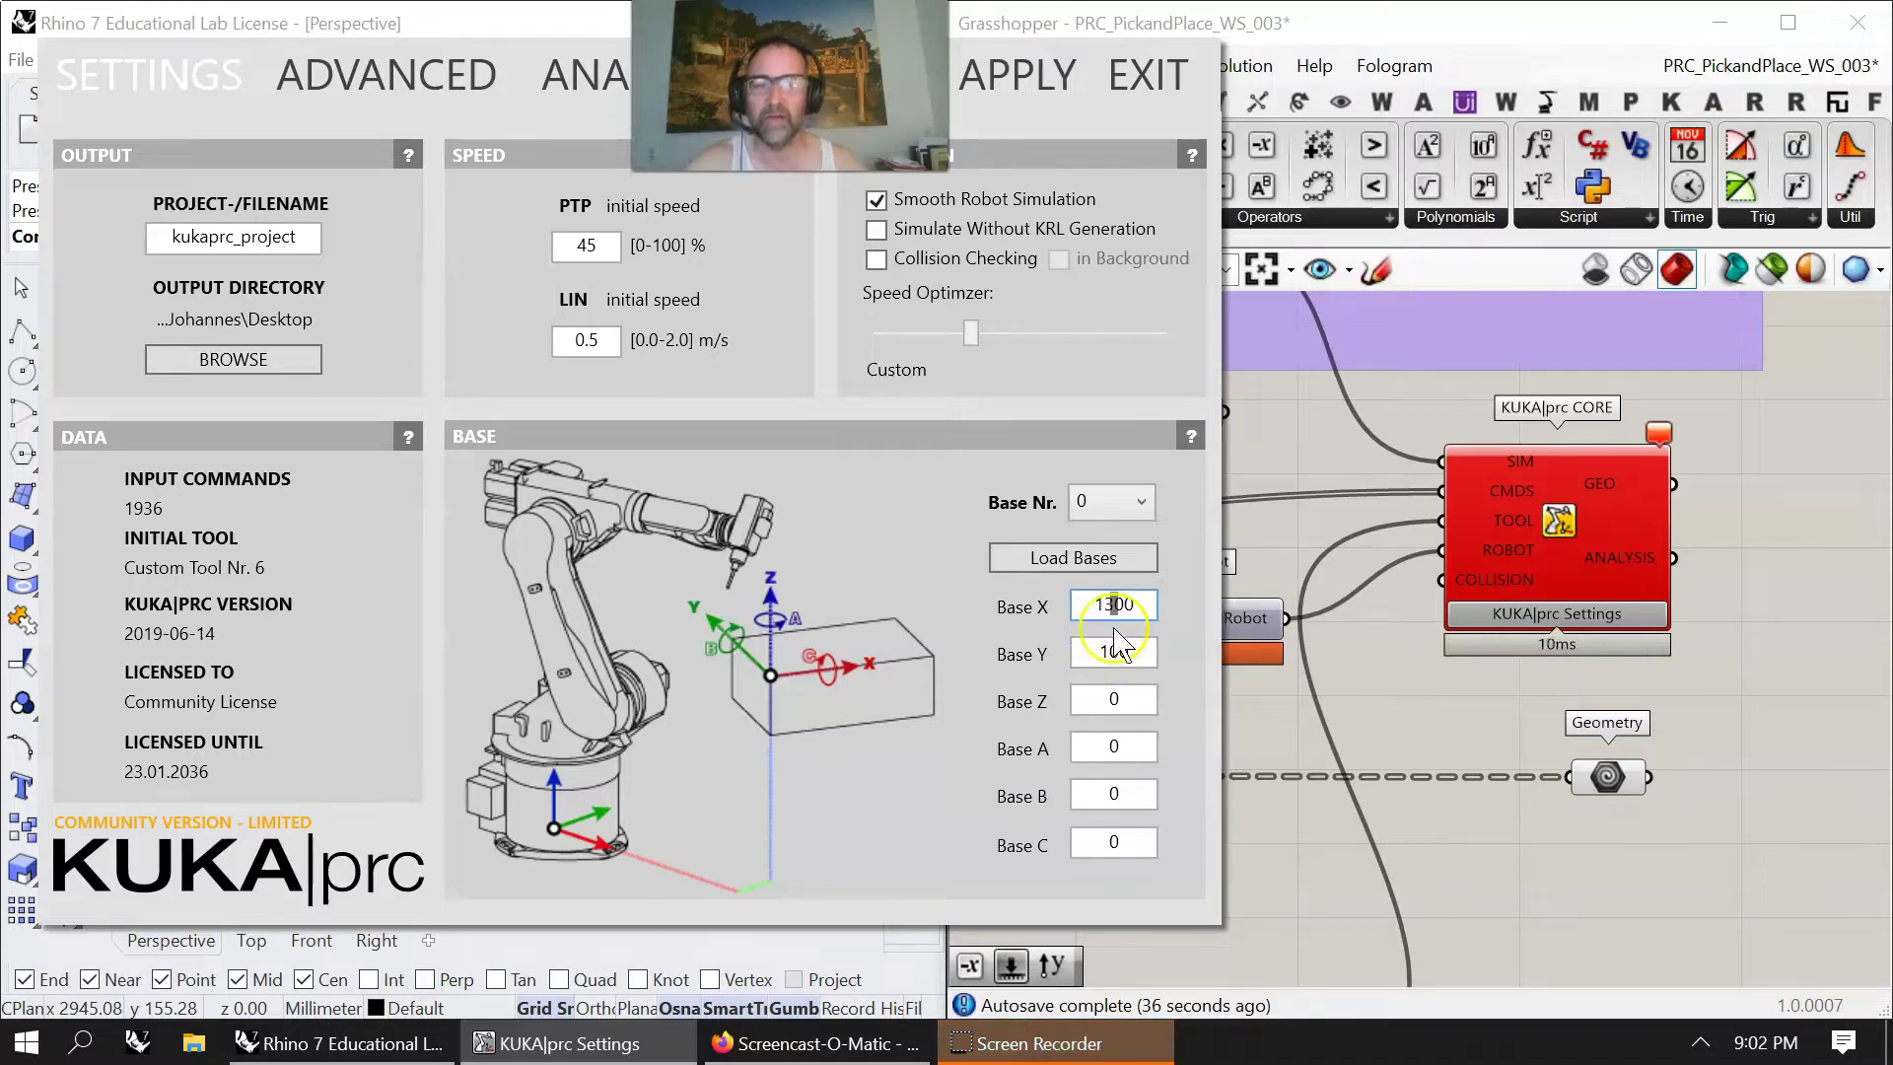
click(1025, 74)
click(1141, 77)
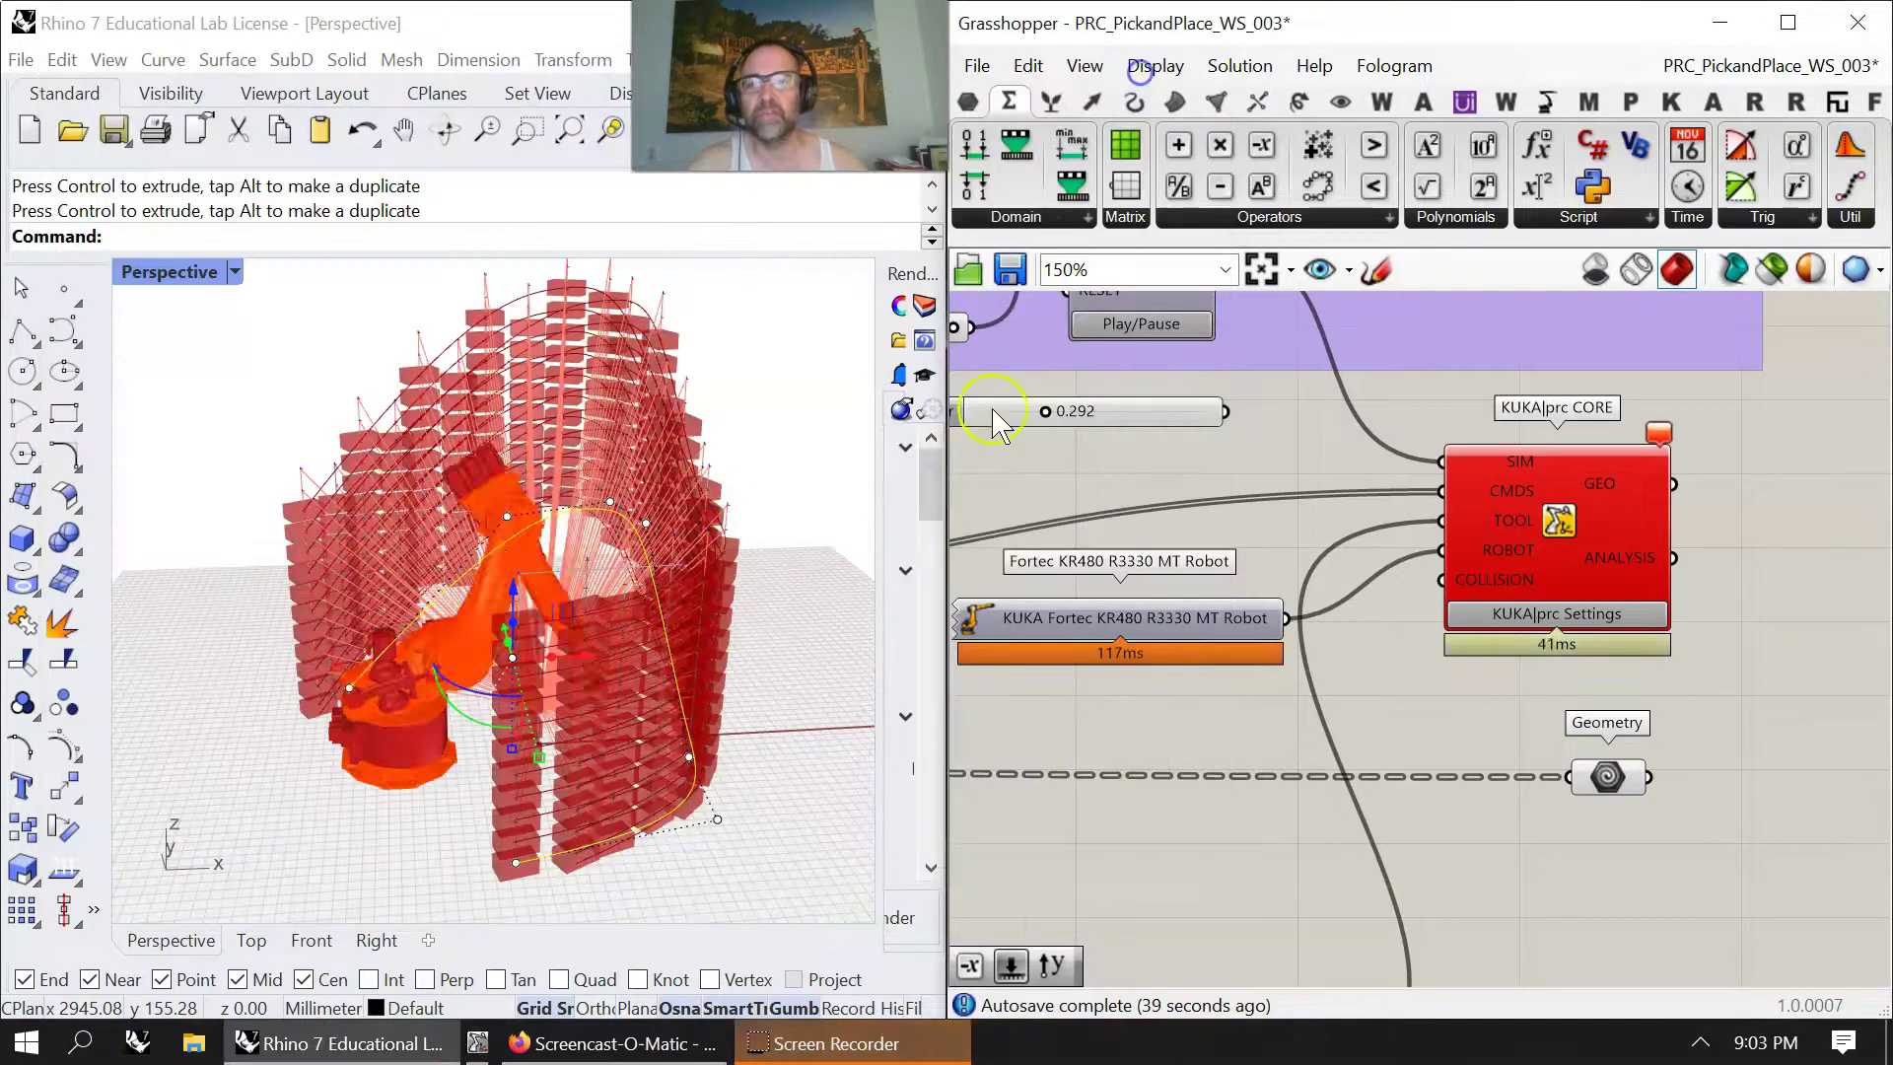
Switch Rhino to the four-viewport layout, highlight the blocks by selecting the Geometry parameter, and fit the model in the perspective view.
mouse_move(545, 704)
right_down()
mouse_move(697, 697)
mouse_move(739, 612)
mouse_move(612, 655)
mouse_move(608, 739)
mouse_move(680, 795)
mouse_move(756, 790)
mouse_move(641, 754)
mouse_move(538, 690)
right_up()
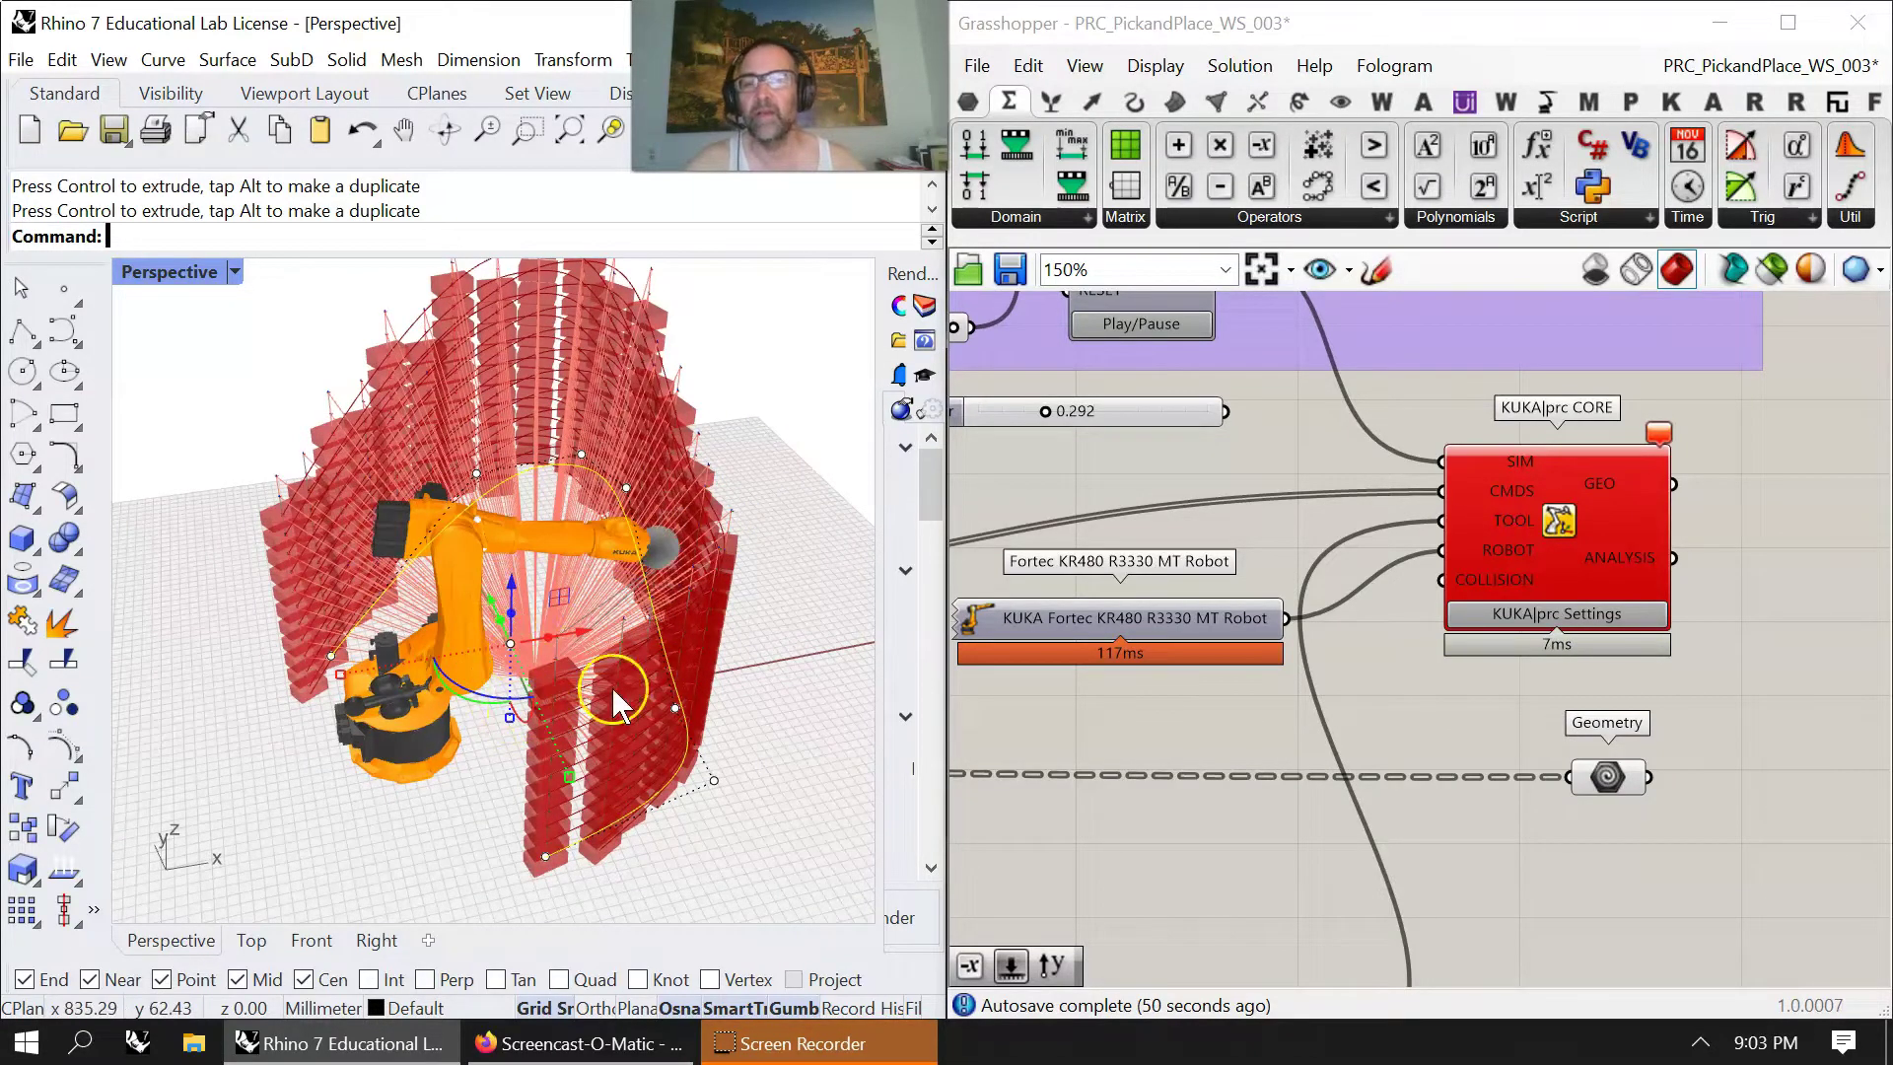
right_drag(612, 688, 499, 552)
double_click(164, 281)
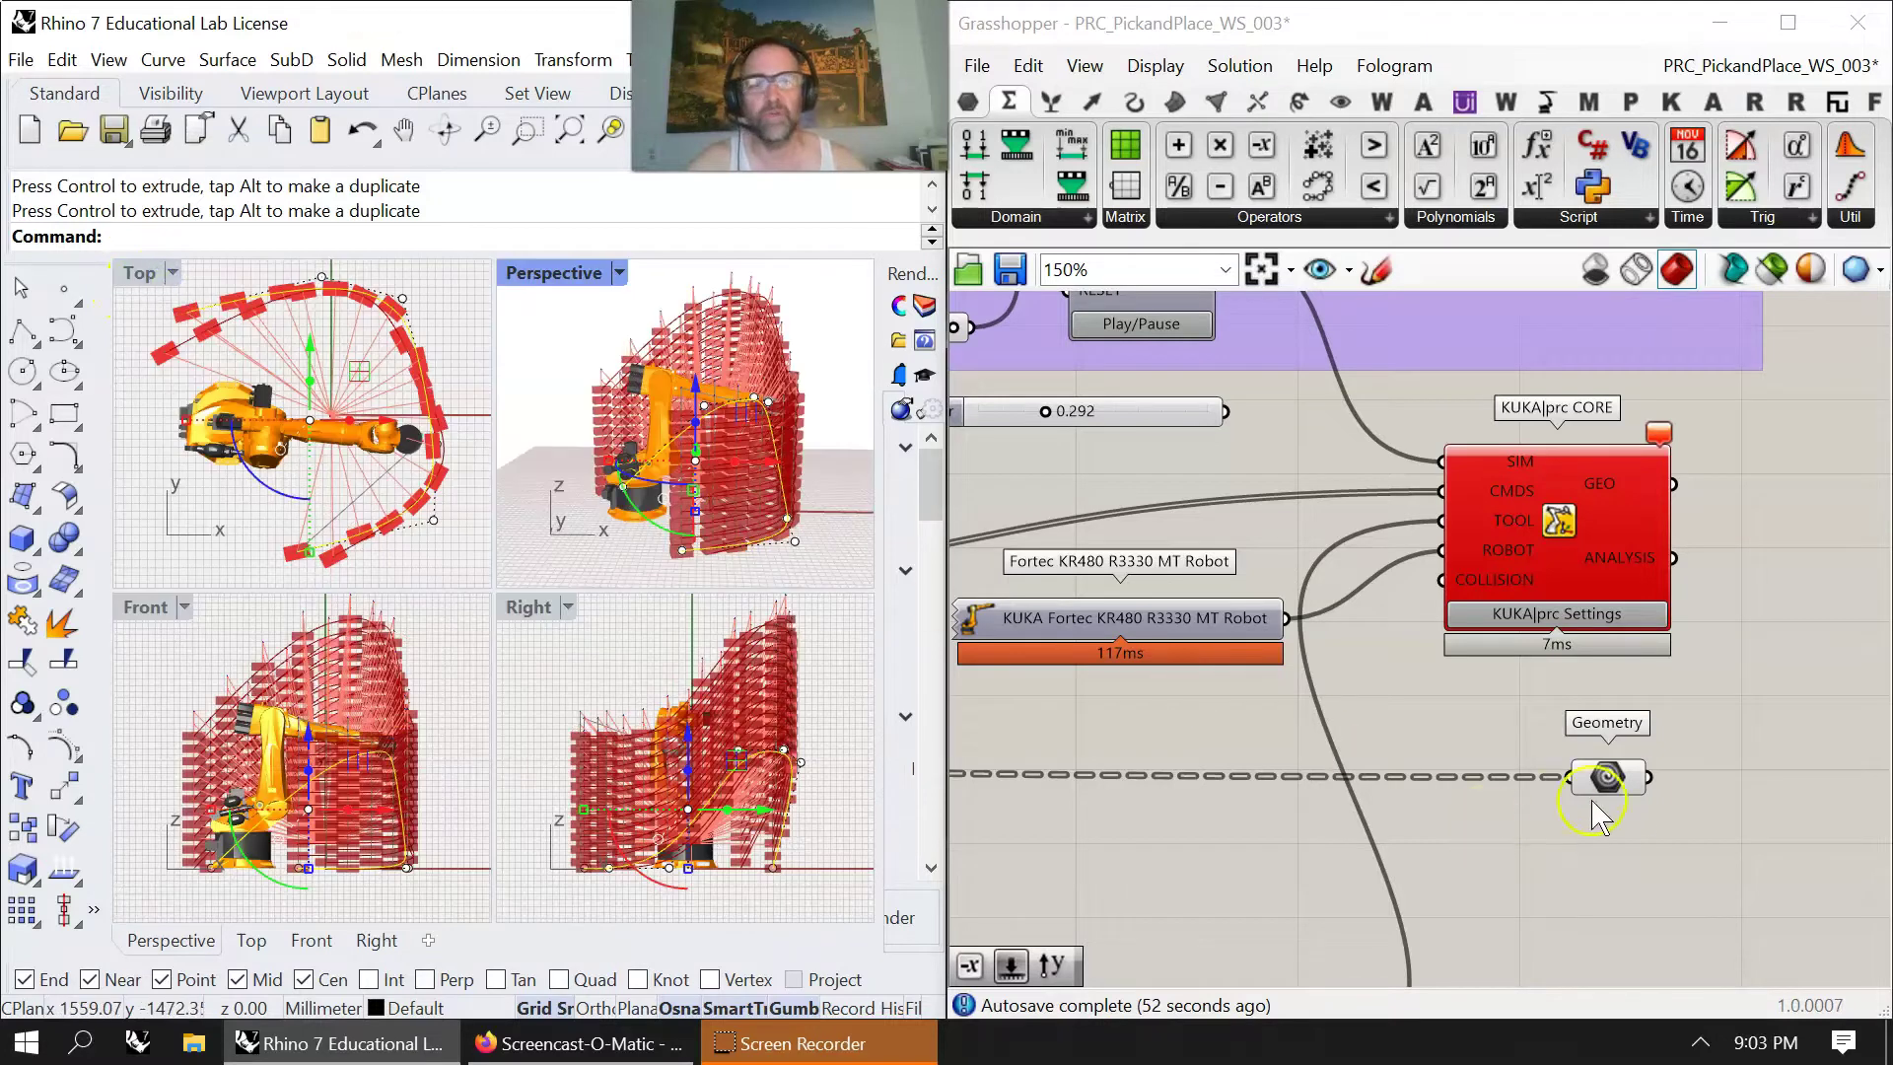
click(1609, 781)
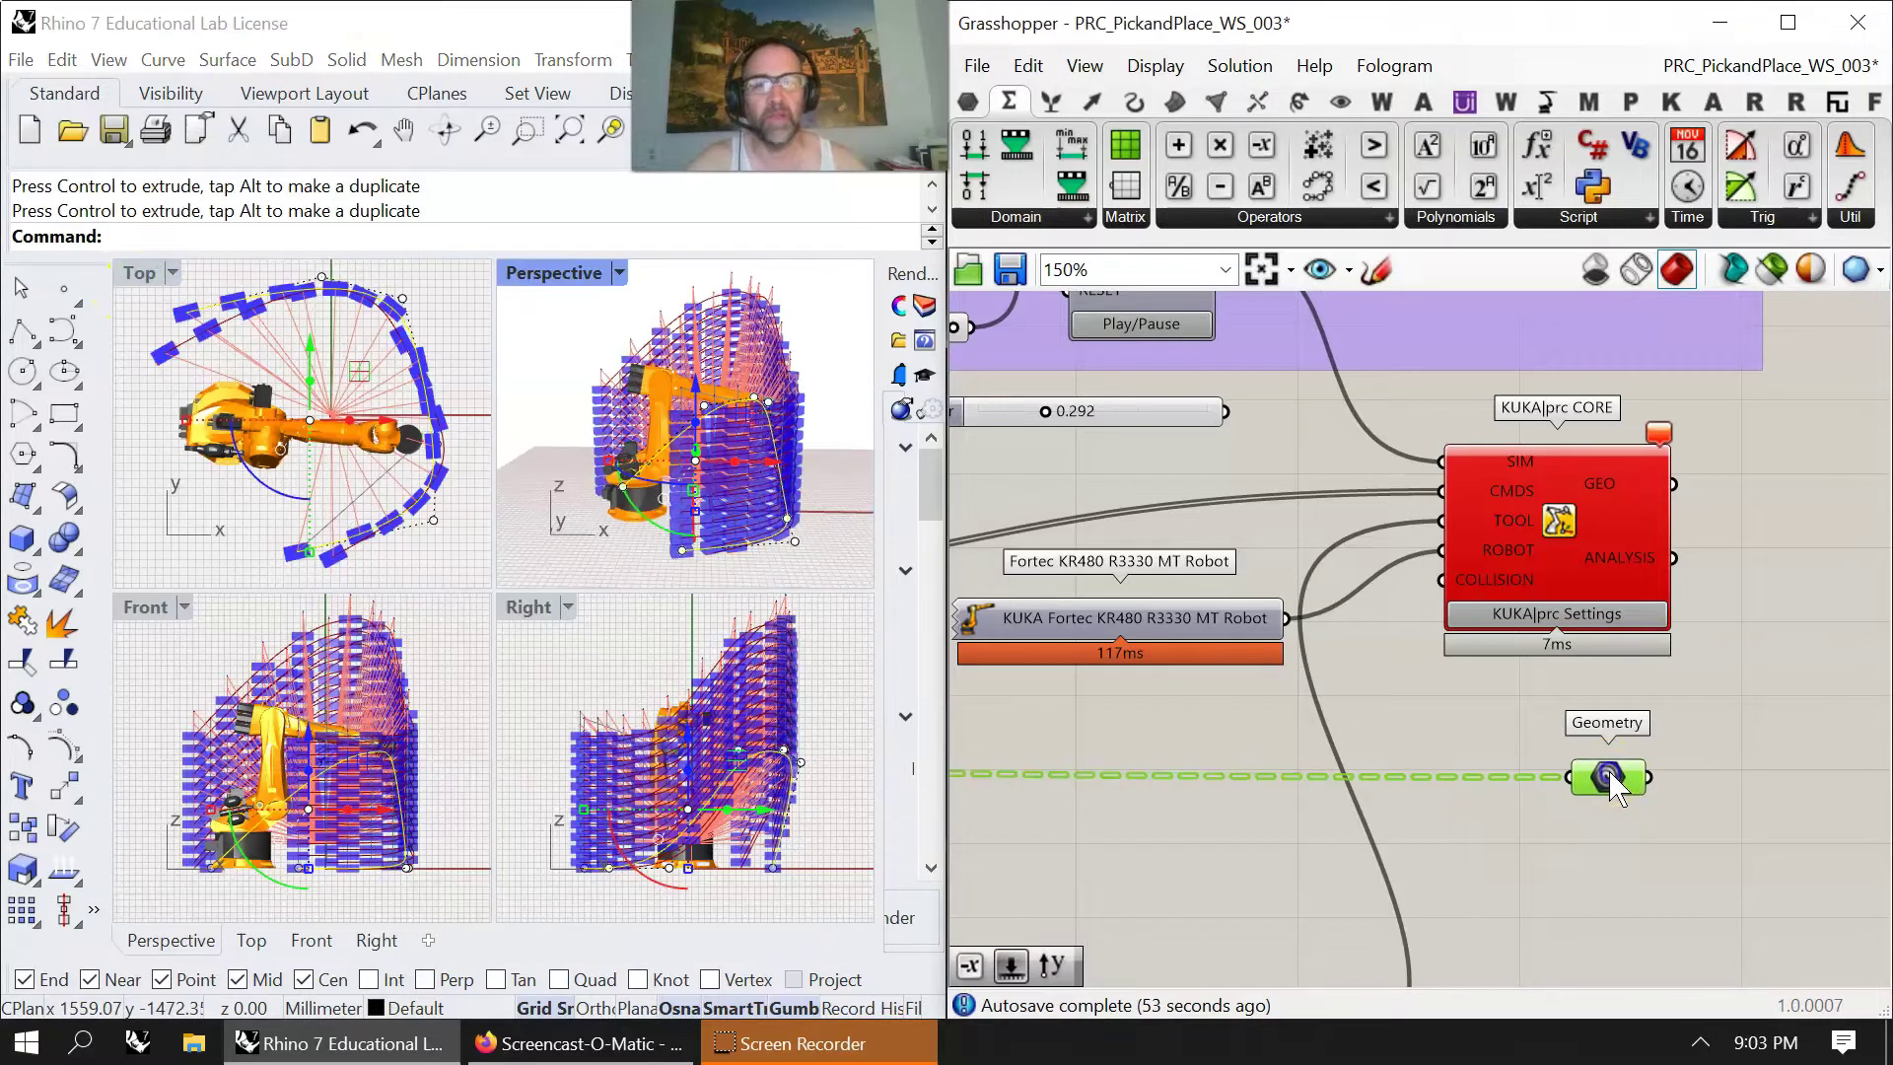
click(570, 131)
Play the KUKA|prc simulation and scrub its time slider to 86.666159 to check the robot's movement in all four views.
right_drag(1203, 424, 1233, 538)
click(1175, 434)
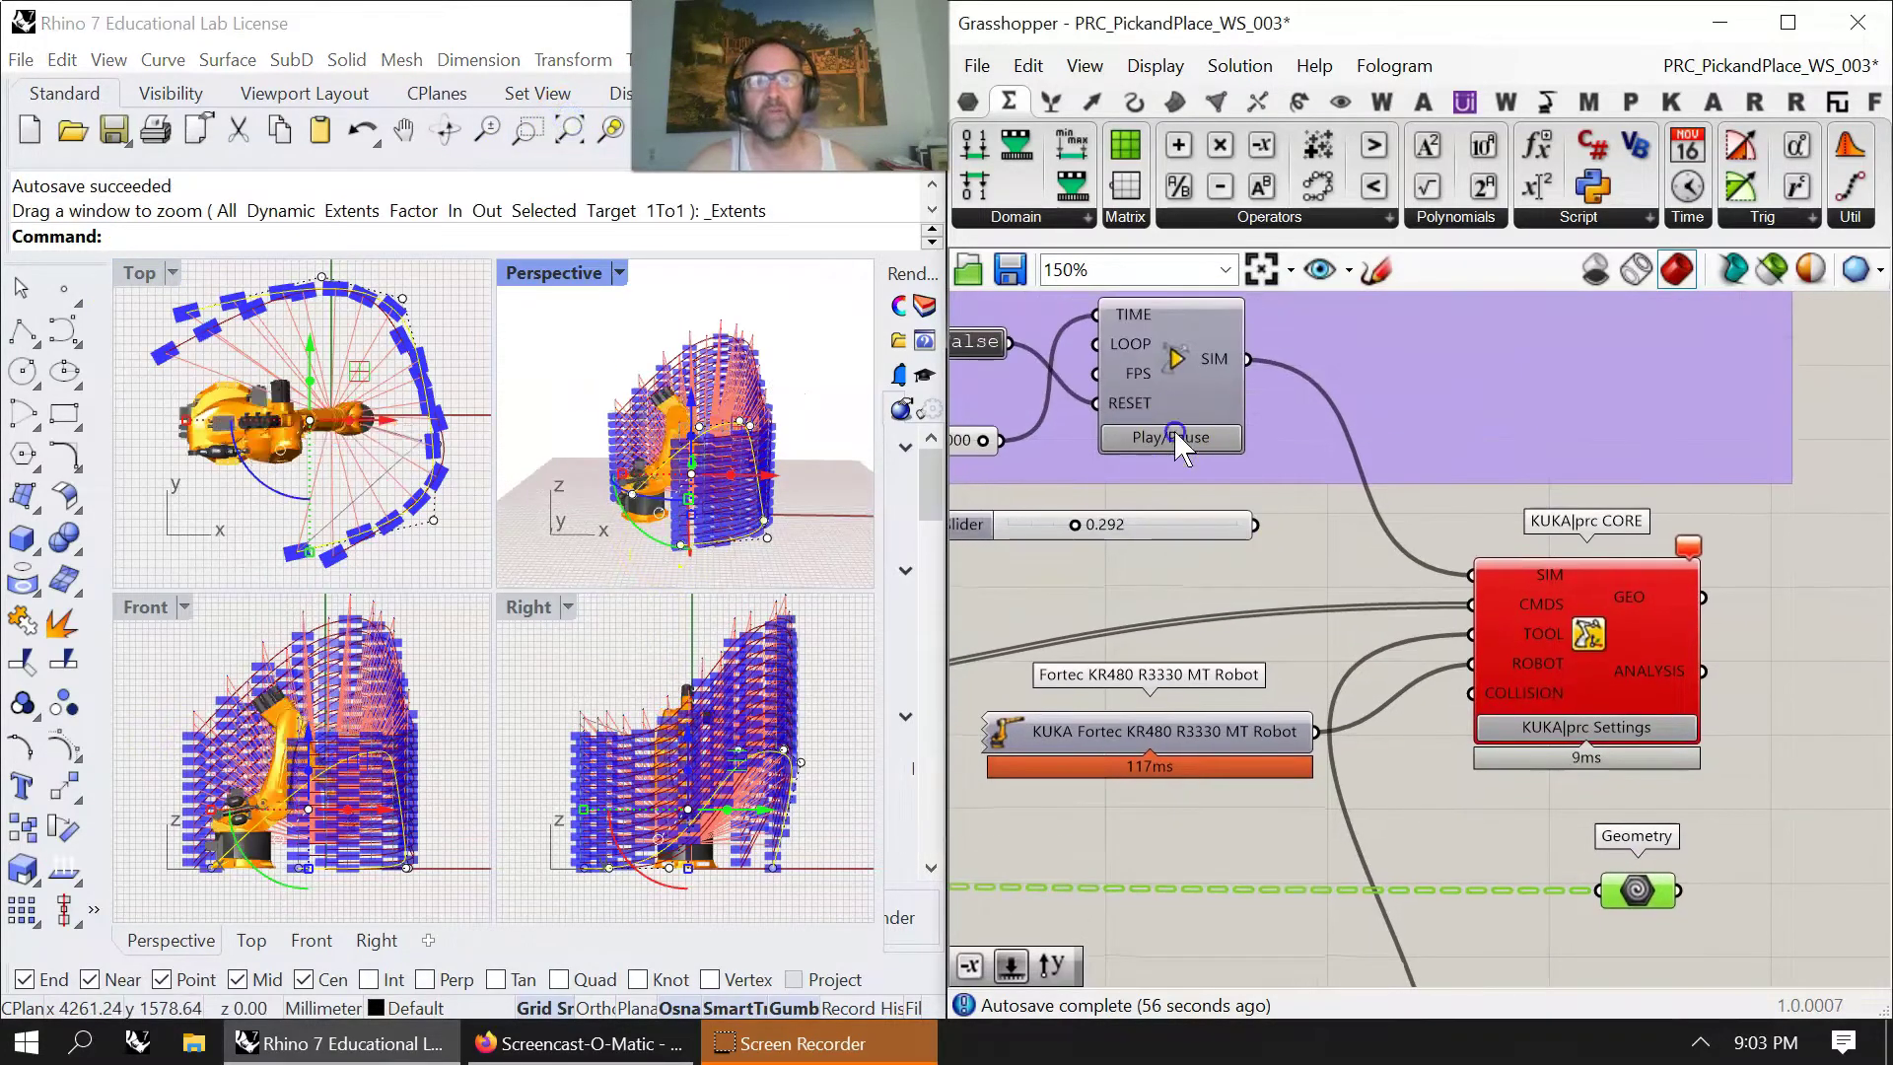
right_drag(1026, 444, 1307, 492)
drag(1265, 489, 1241, 493)
drag(1124, 493, 1094, 490)
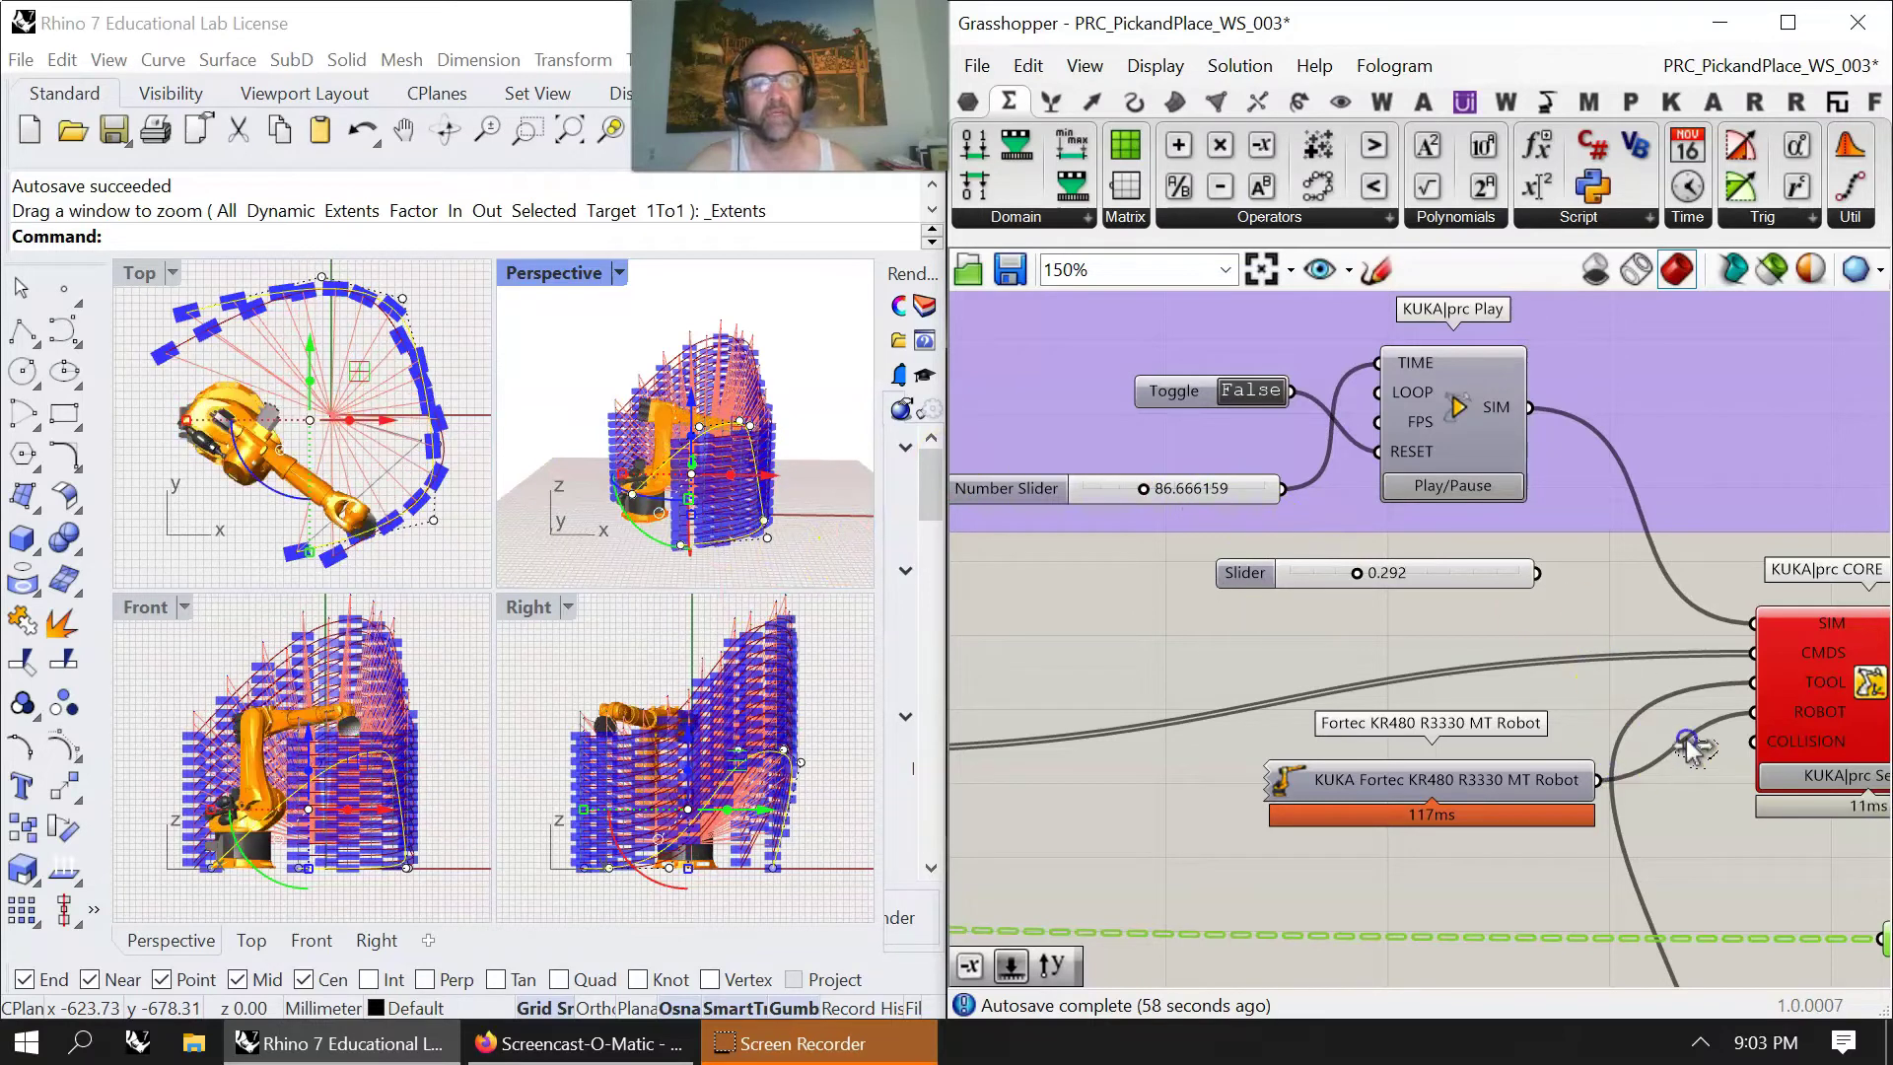
Select the Geometry parameter holding the blocks and place a Fologram Sync Parameters component beside it.
right_drag(1856, 503, 1135, 510)
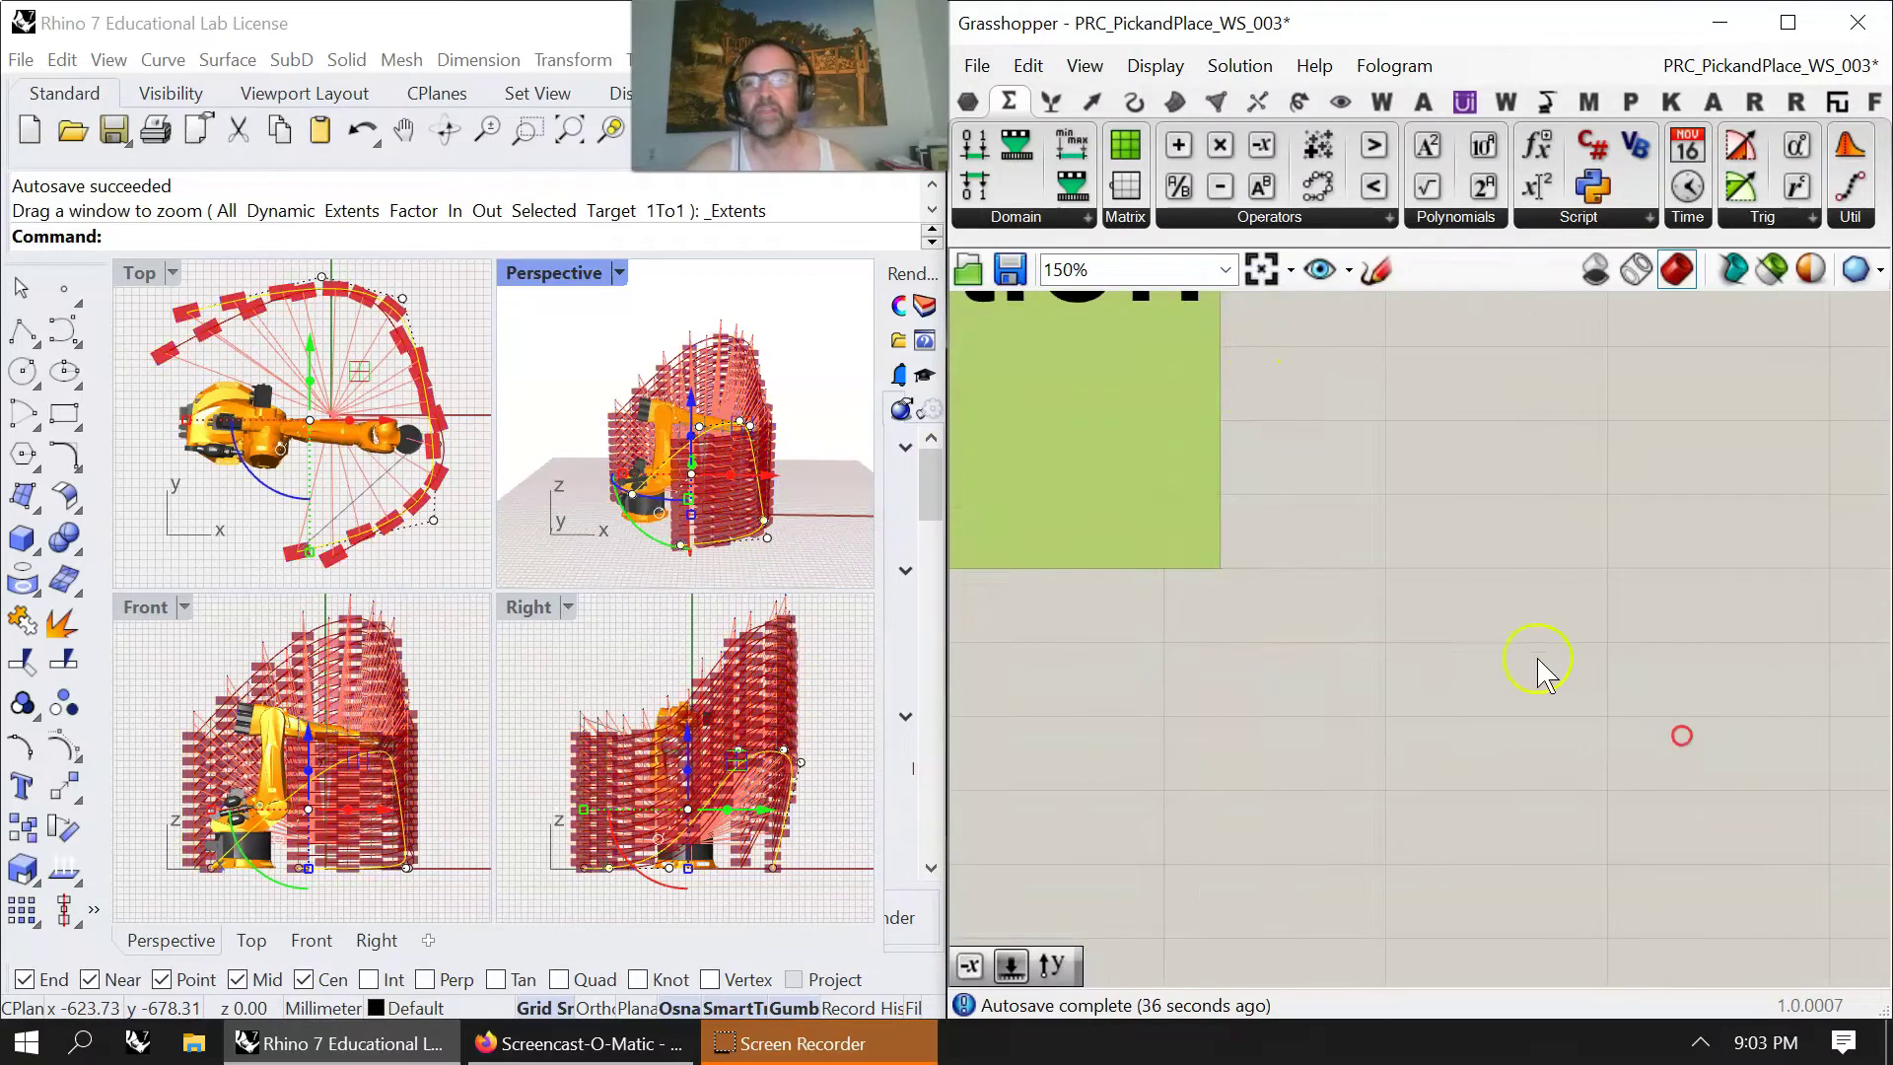
right_drag(1263, 543, 1567, 638)
scroll(1482, 631, down, 4)
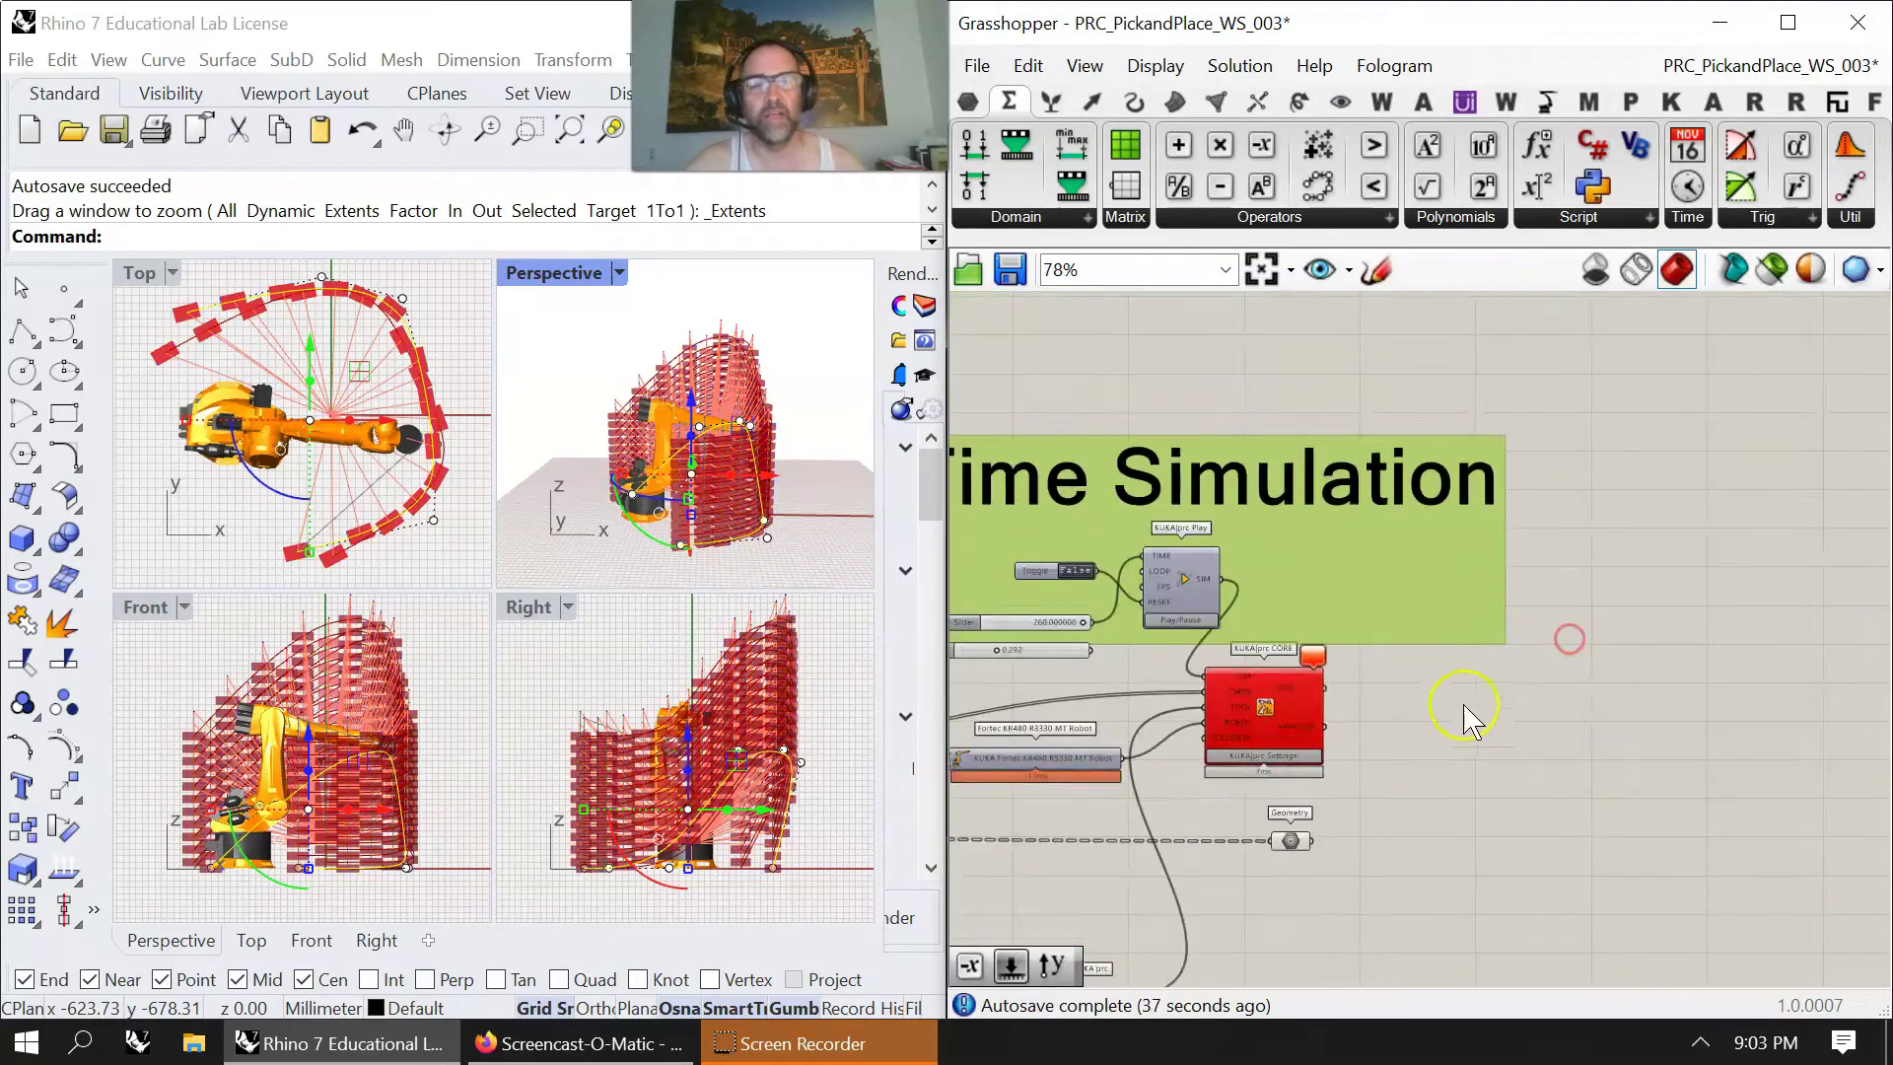
right_drag(1446, 751, 1452, 617)
click(1292, 717)
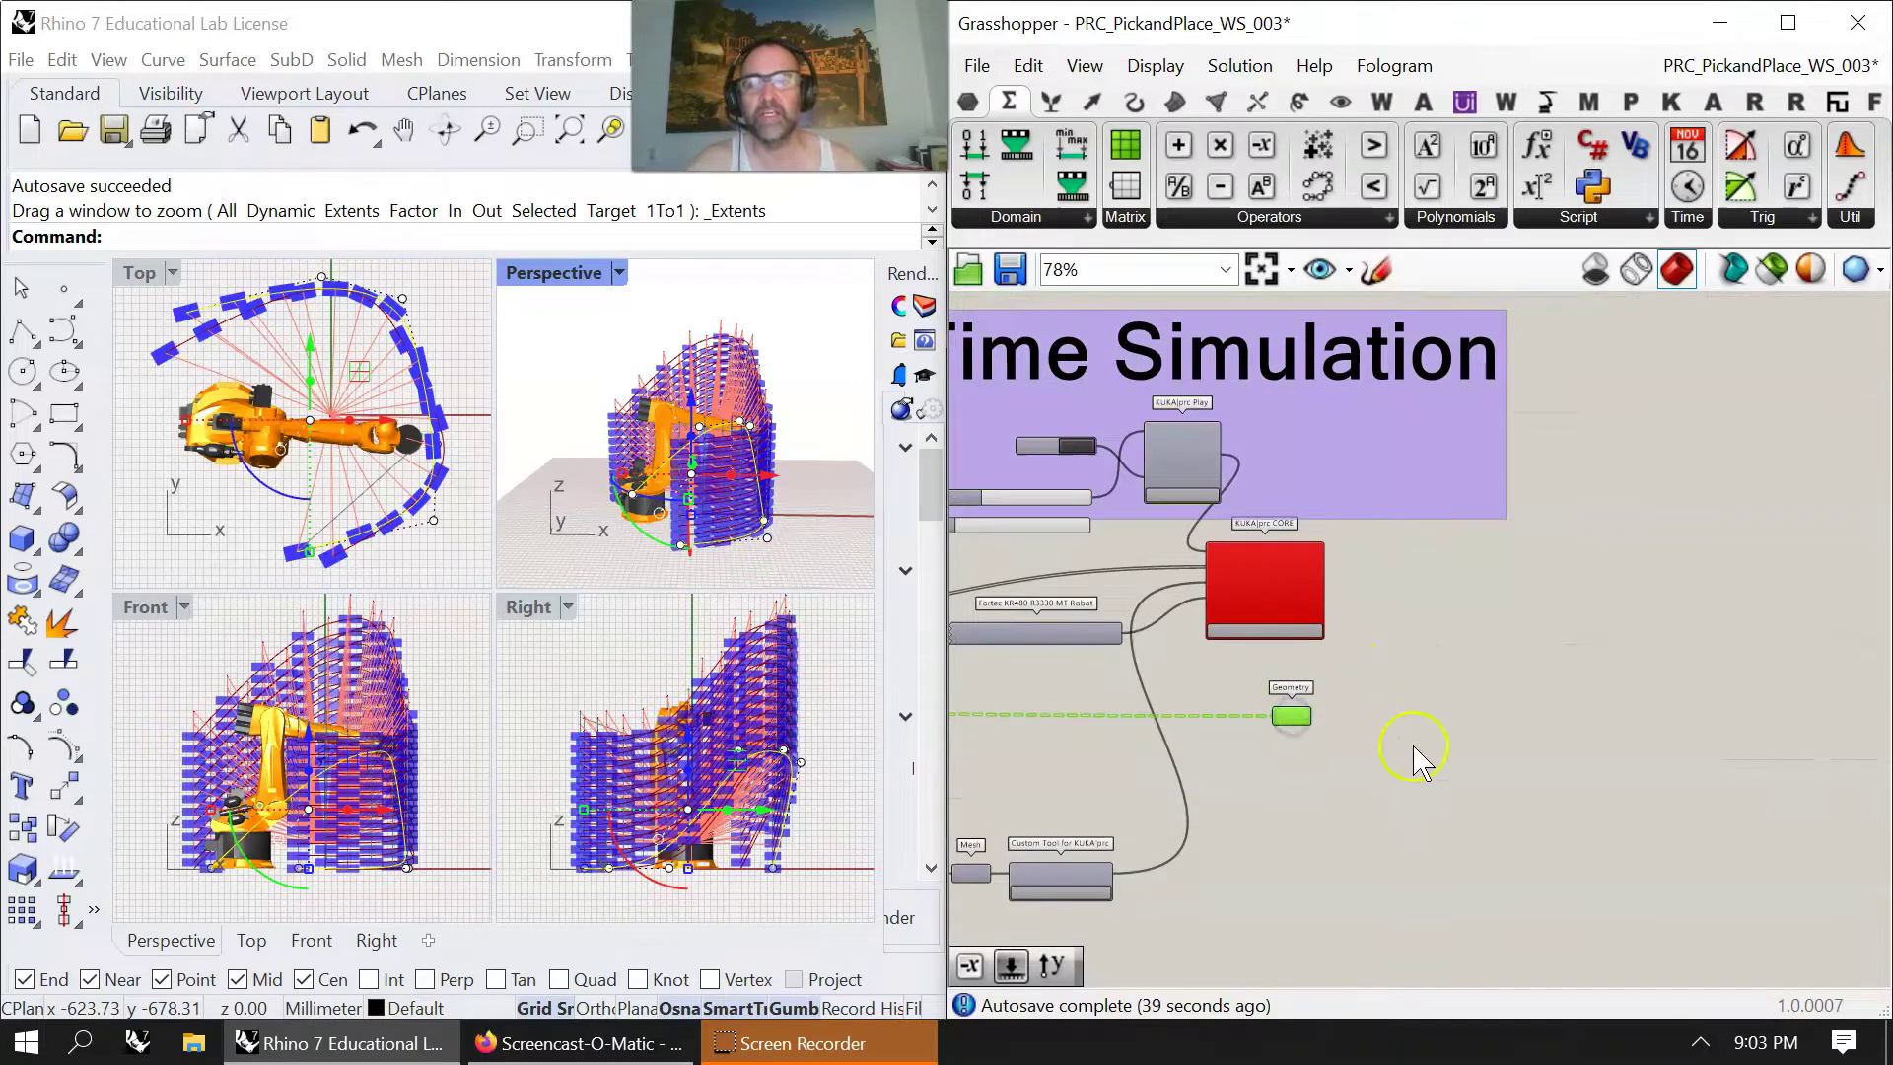
right_drag(1413, 750, 1356, 770)
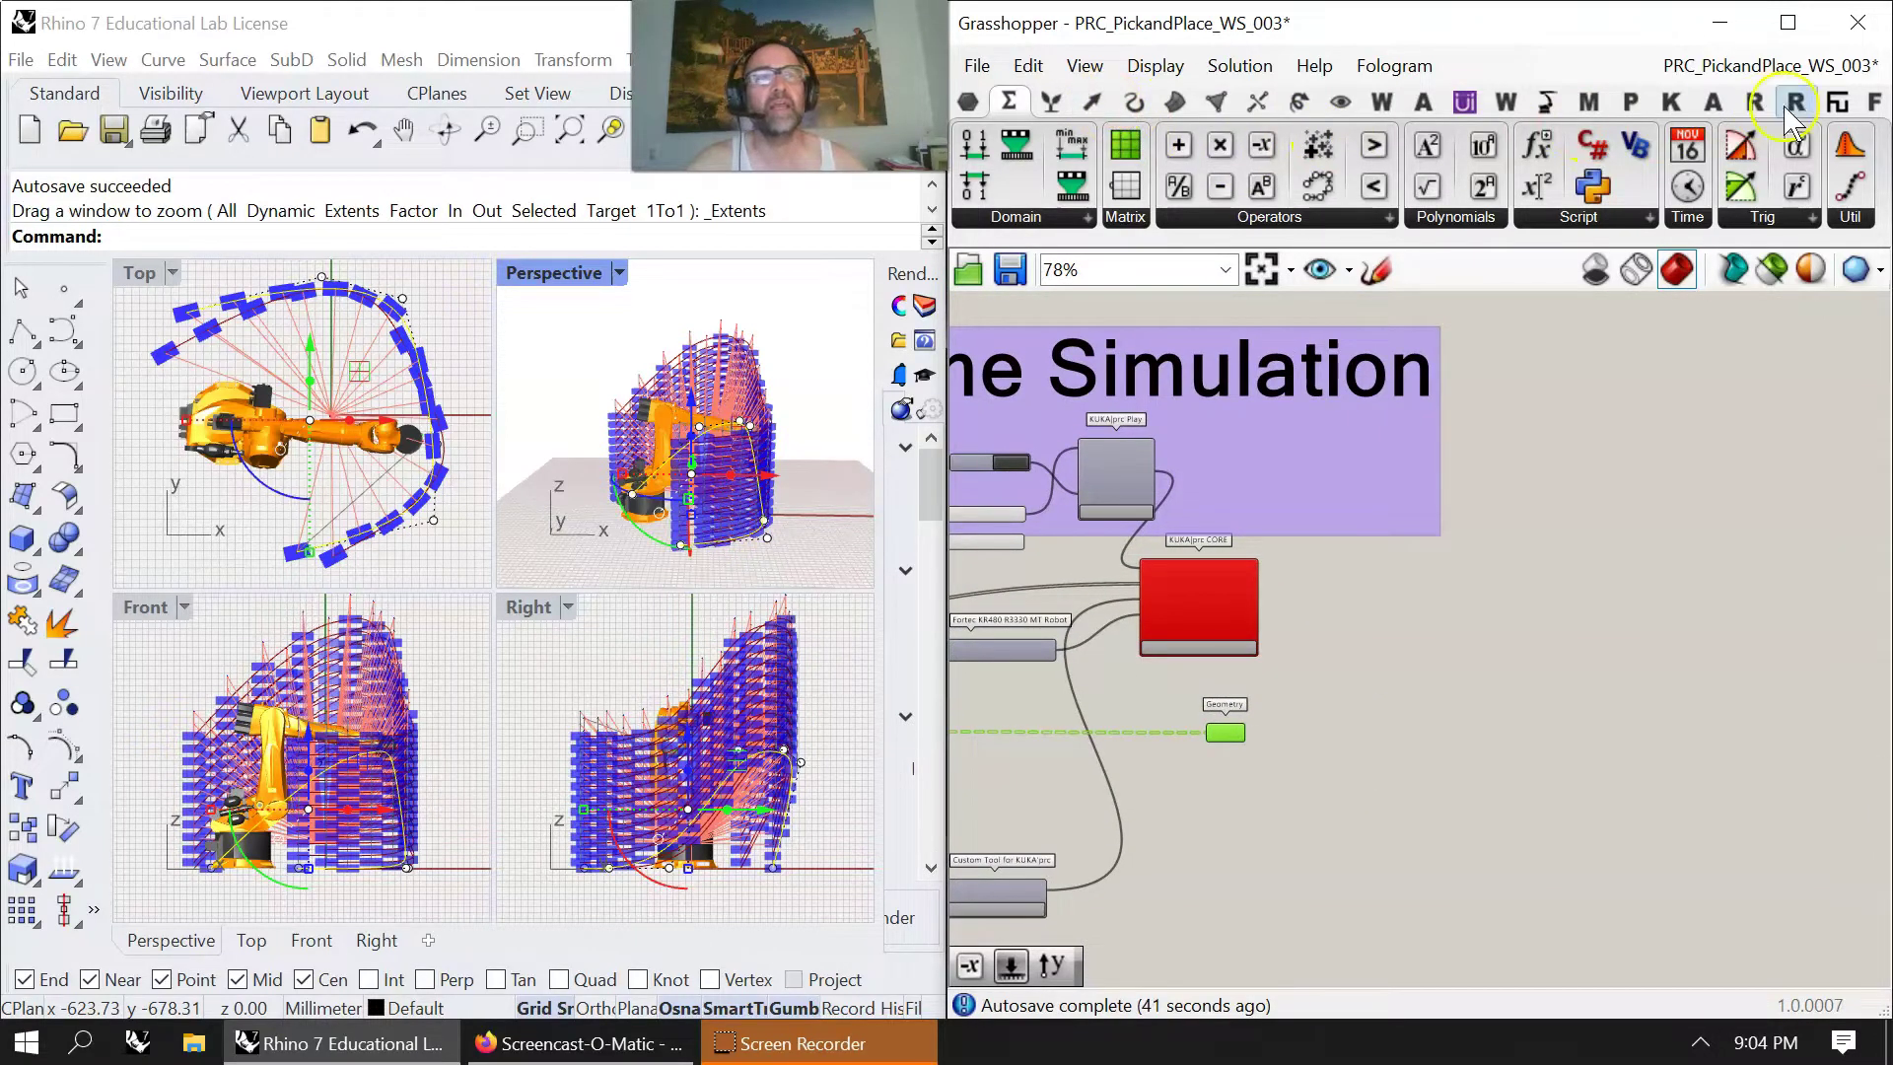
click(1872, 102)
click(1152, 212)
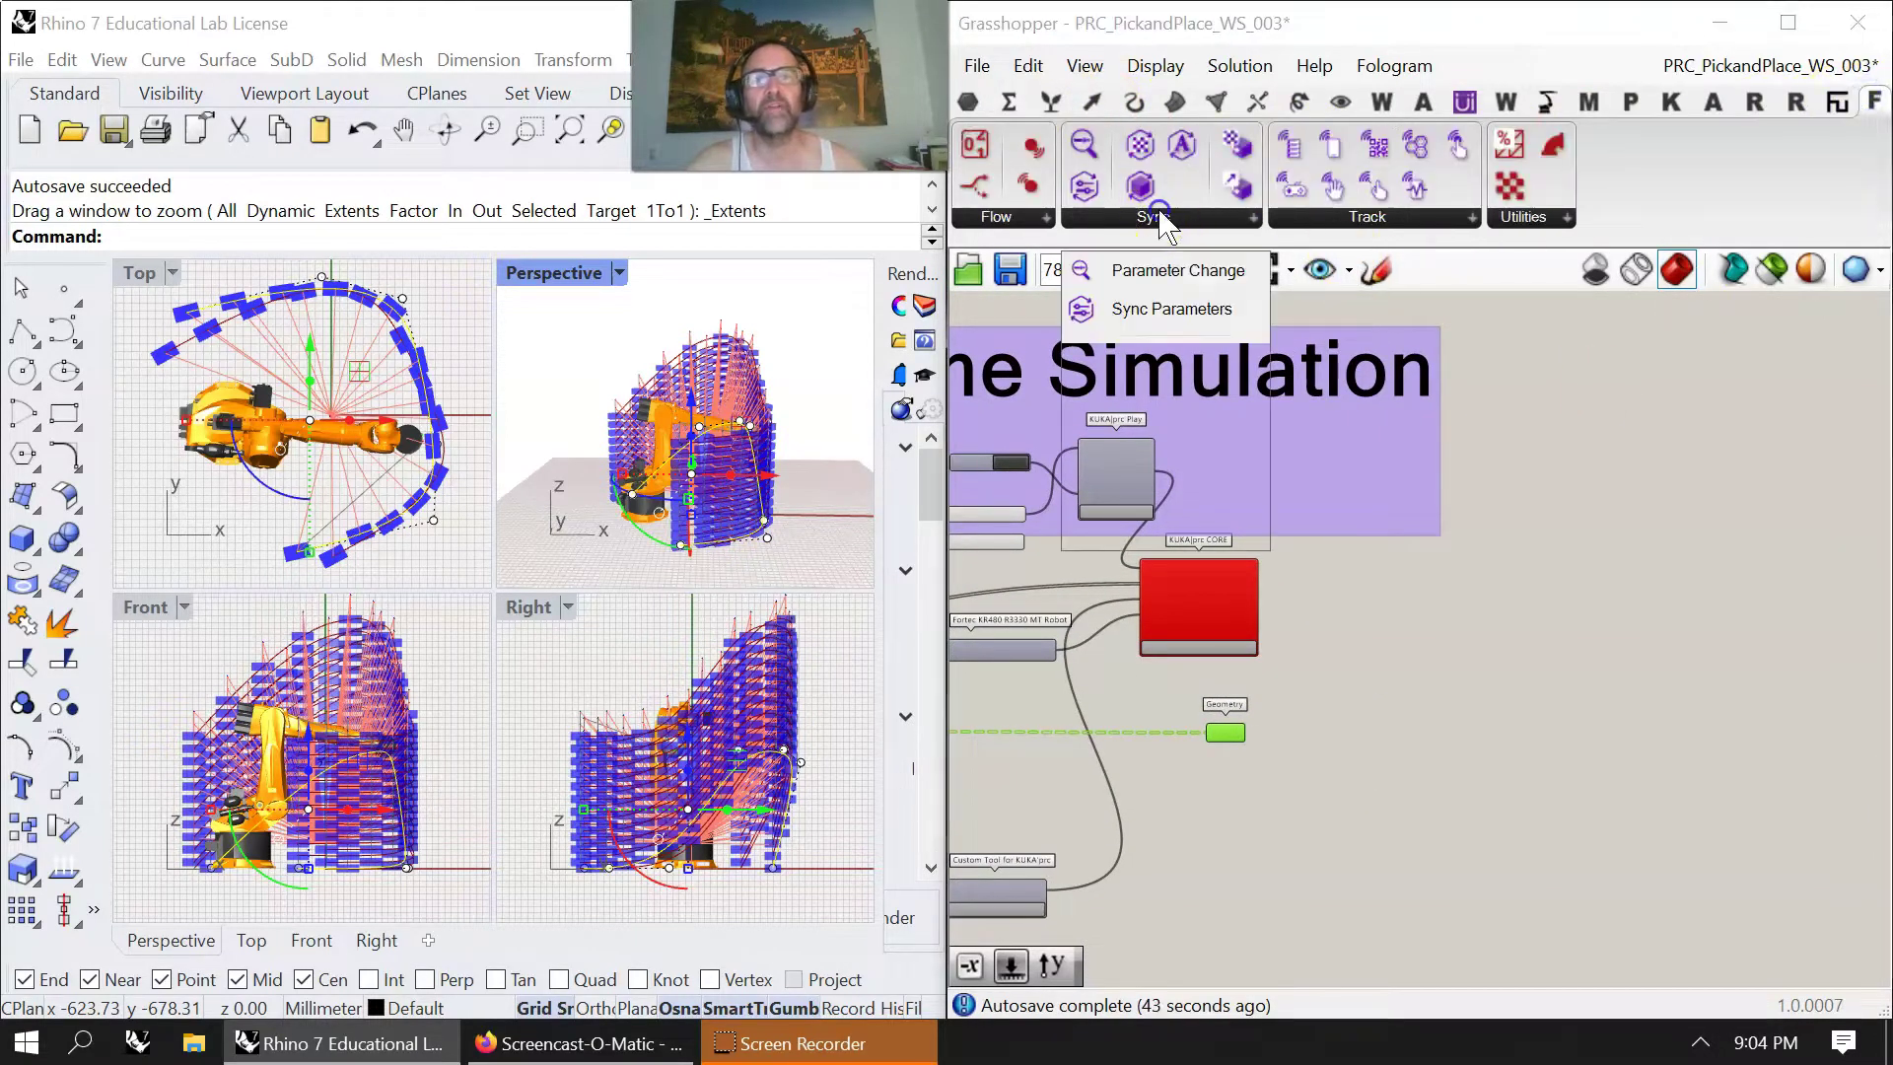
drag(1164, 298, 1366, 735)
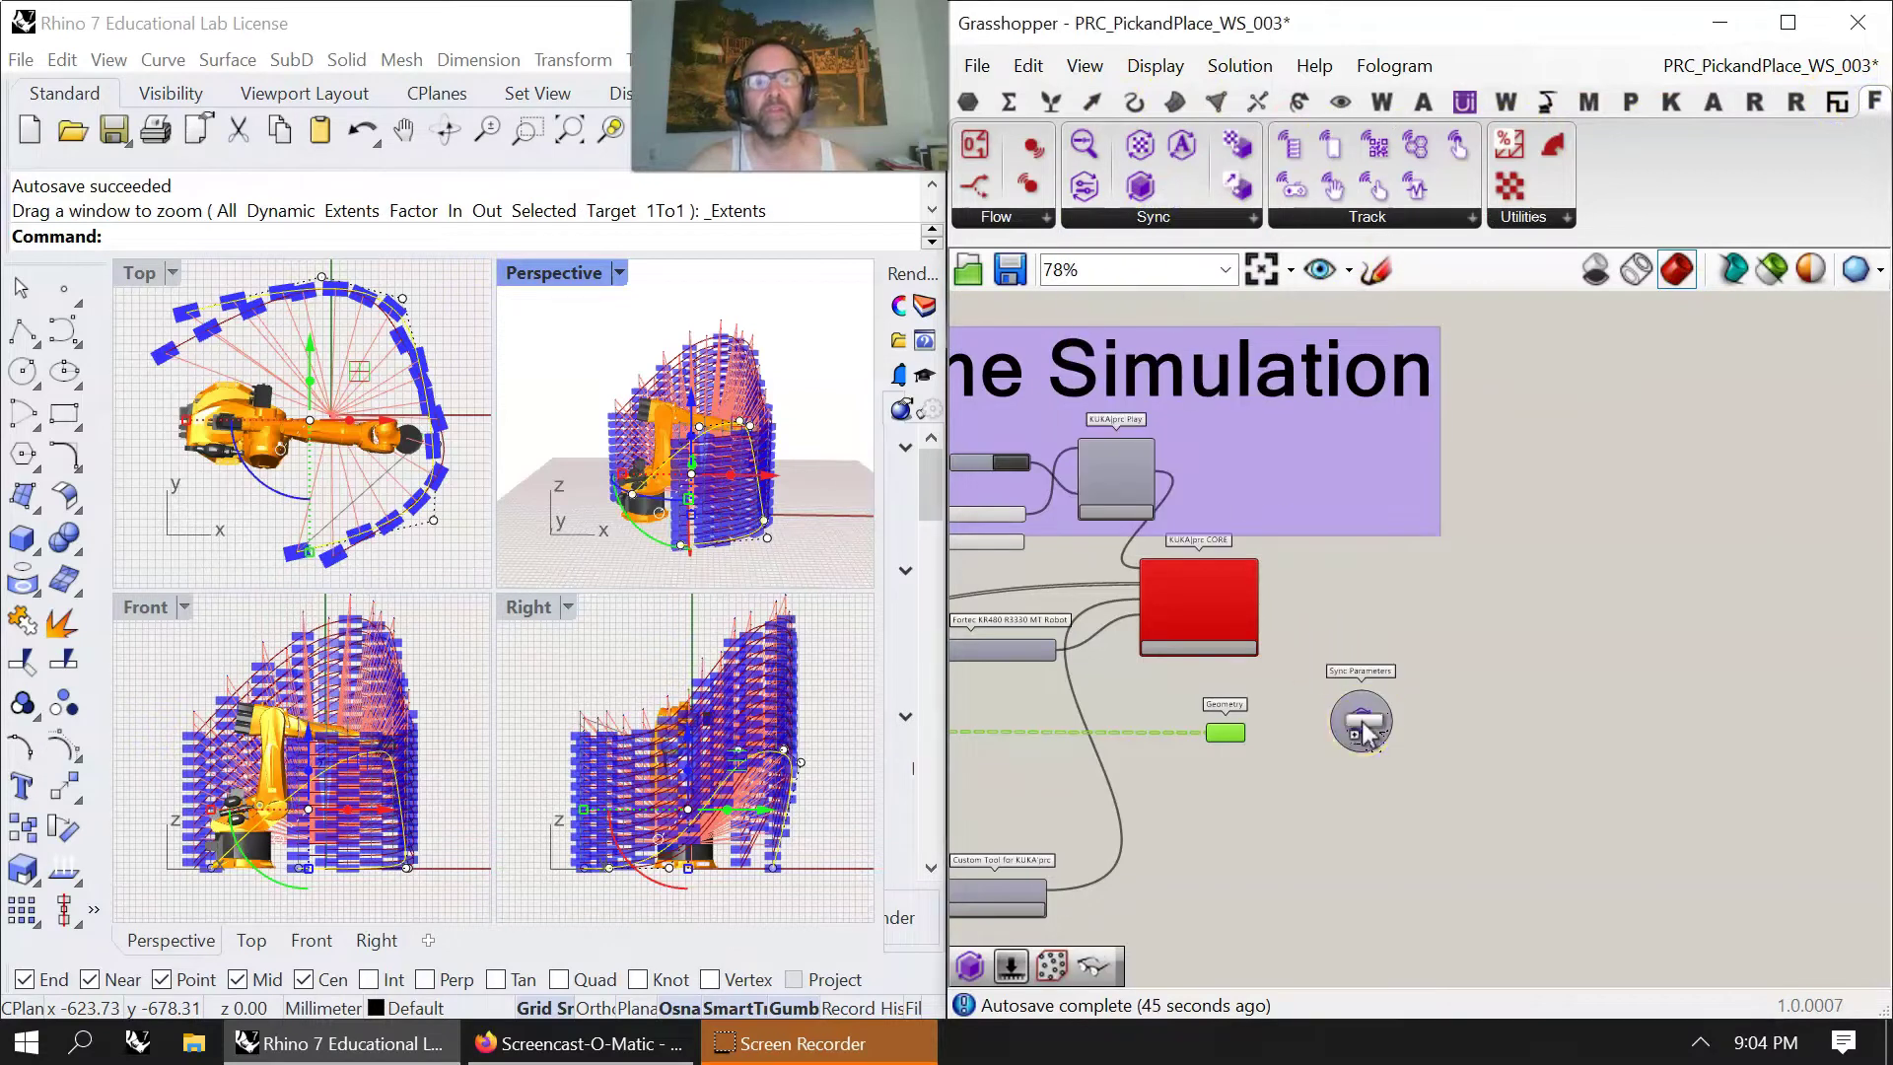
Place a Fologram Sync Object component below Sync Parameters and connect the Geometry parameter to it.
click(1153, 215)
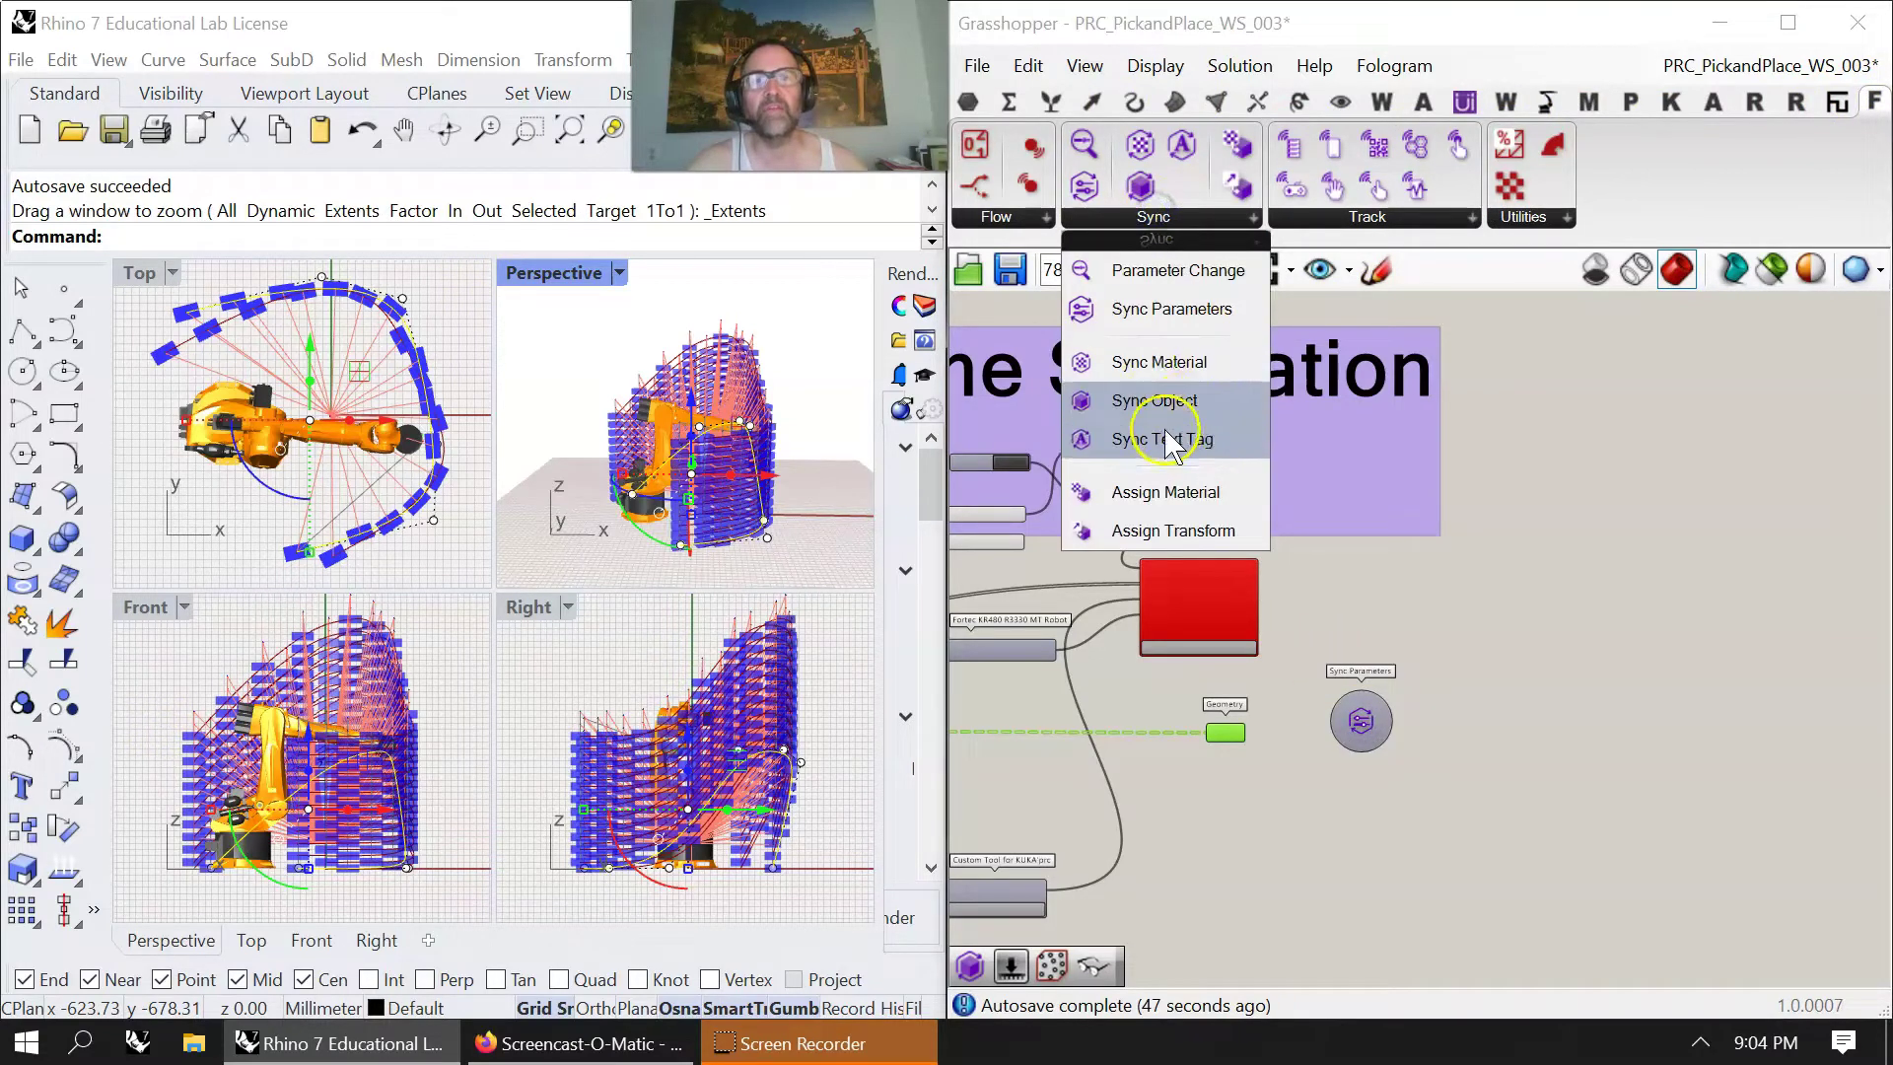
drag(1144, 405, 1315, 850)
right_drag(1284, 712, 1319, 645)
mouse_move(742, 477)
right_down()
mouse_move(632, 408)
mouse_move(504, 416)
mouse_move(557, 518)
mouse_move(790, 464)
mouse_move(746, 475)
right_up()
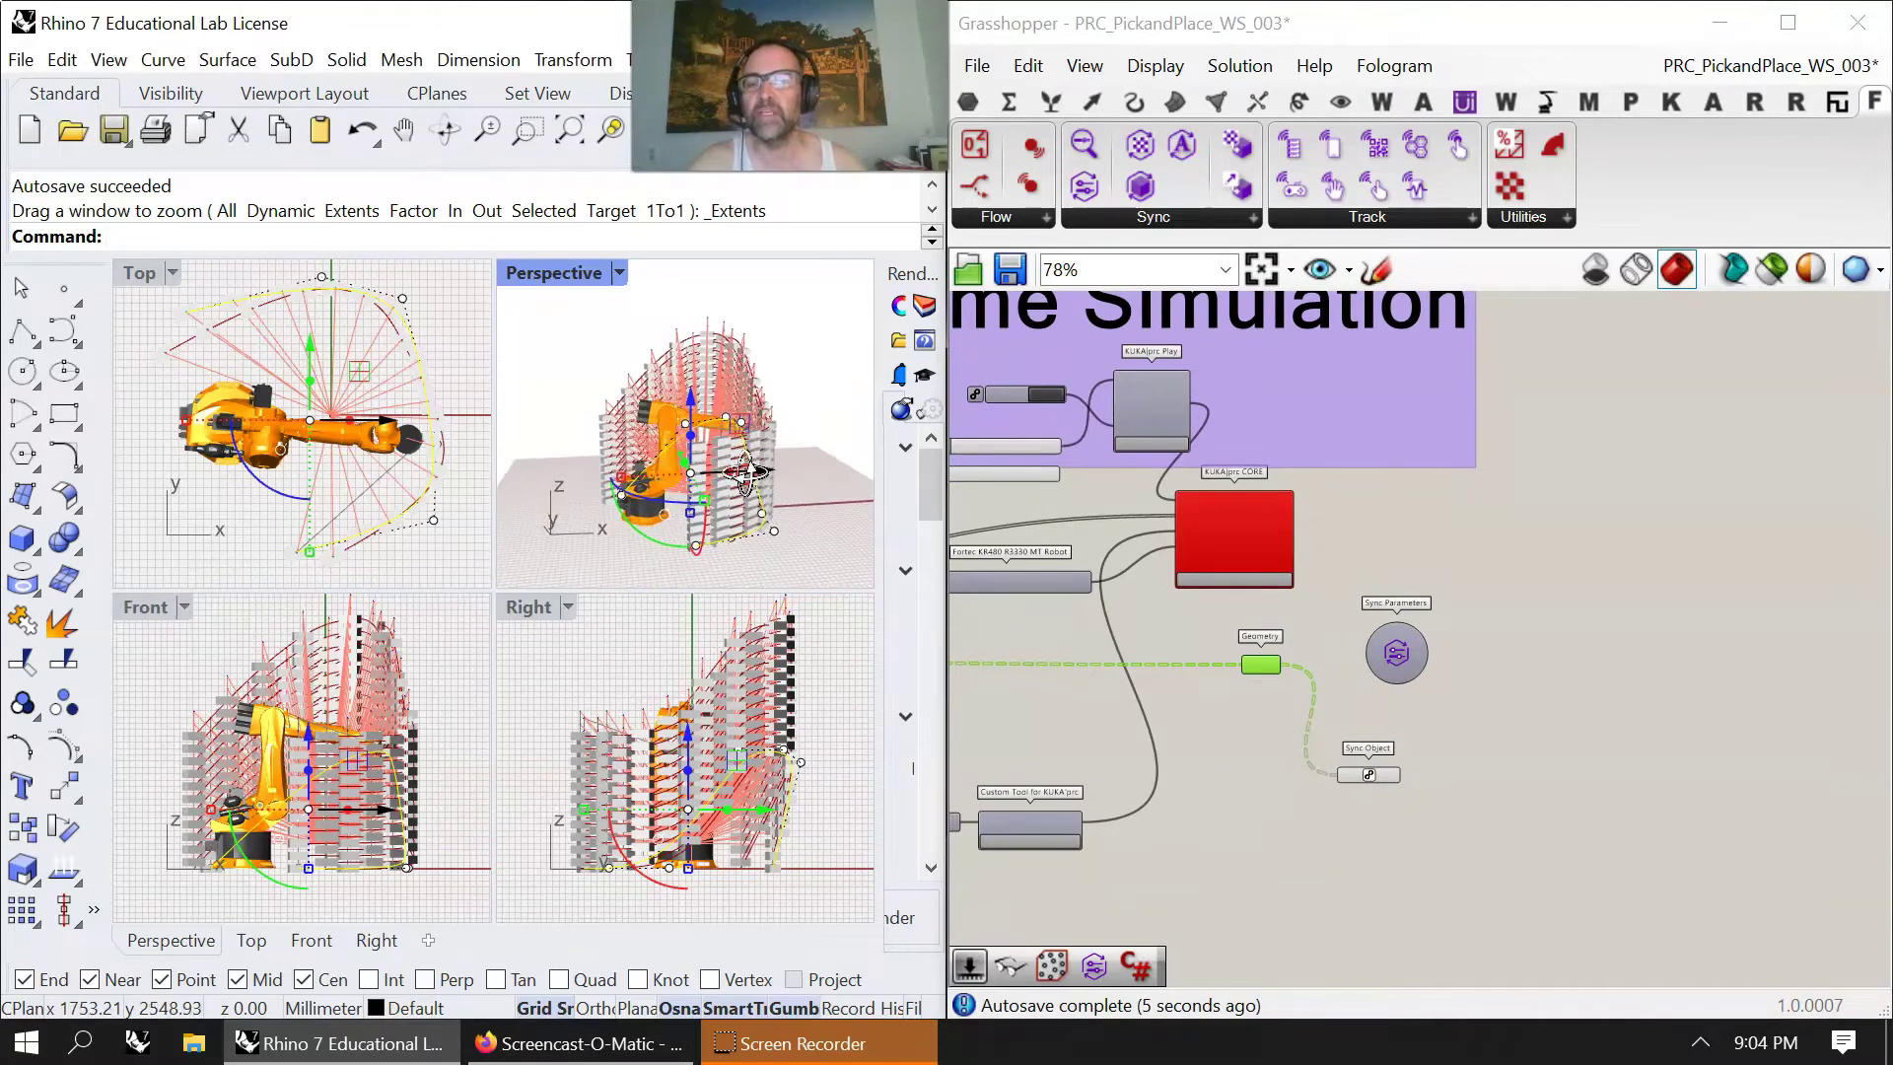
Run the Fologram command in Rhino, bring up the QR code for connecting a device, and close both windows.
click(231, 235)
text(Fologram)
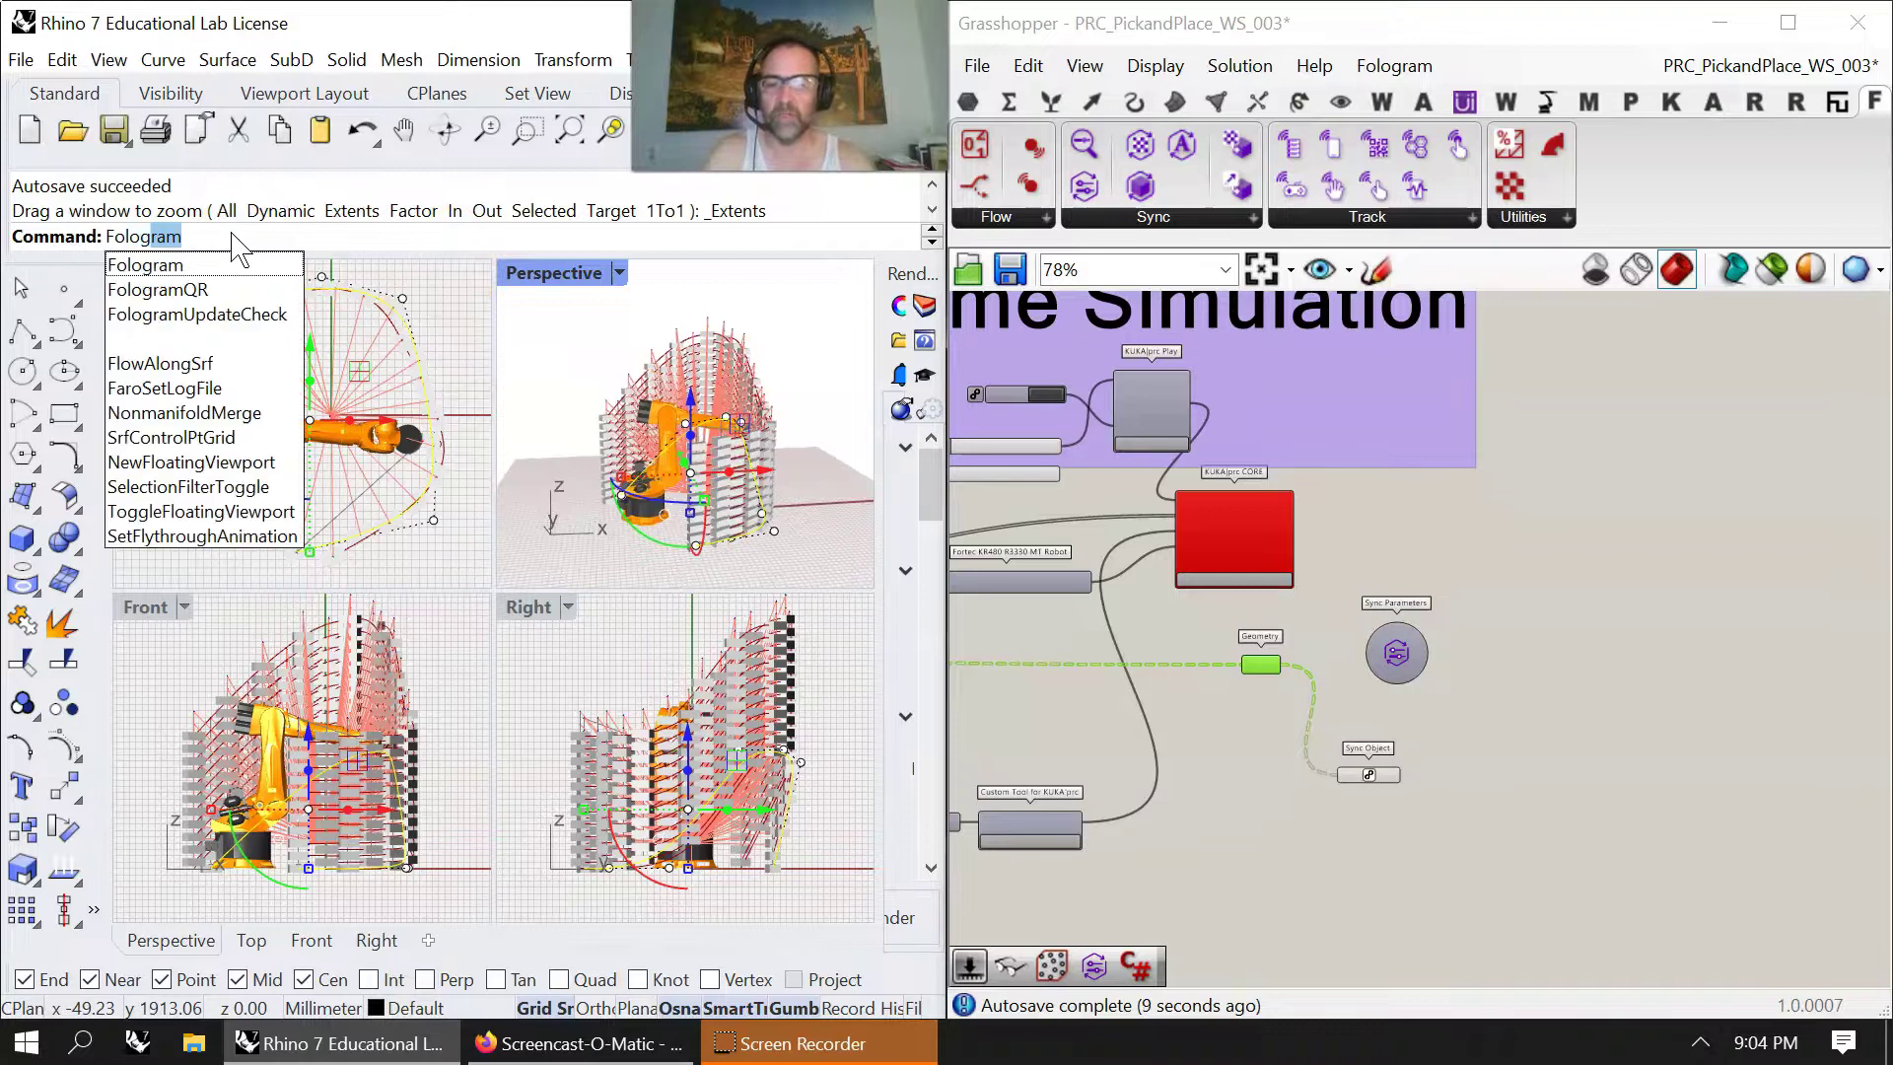
key(Return)
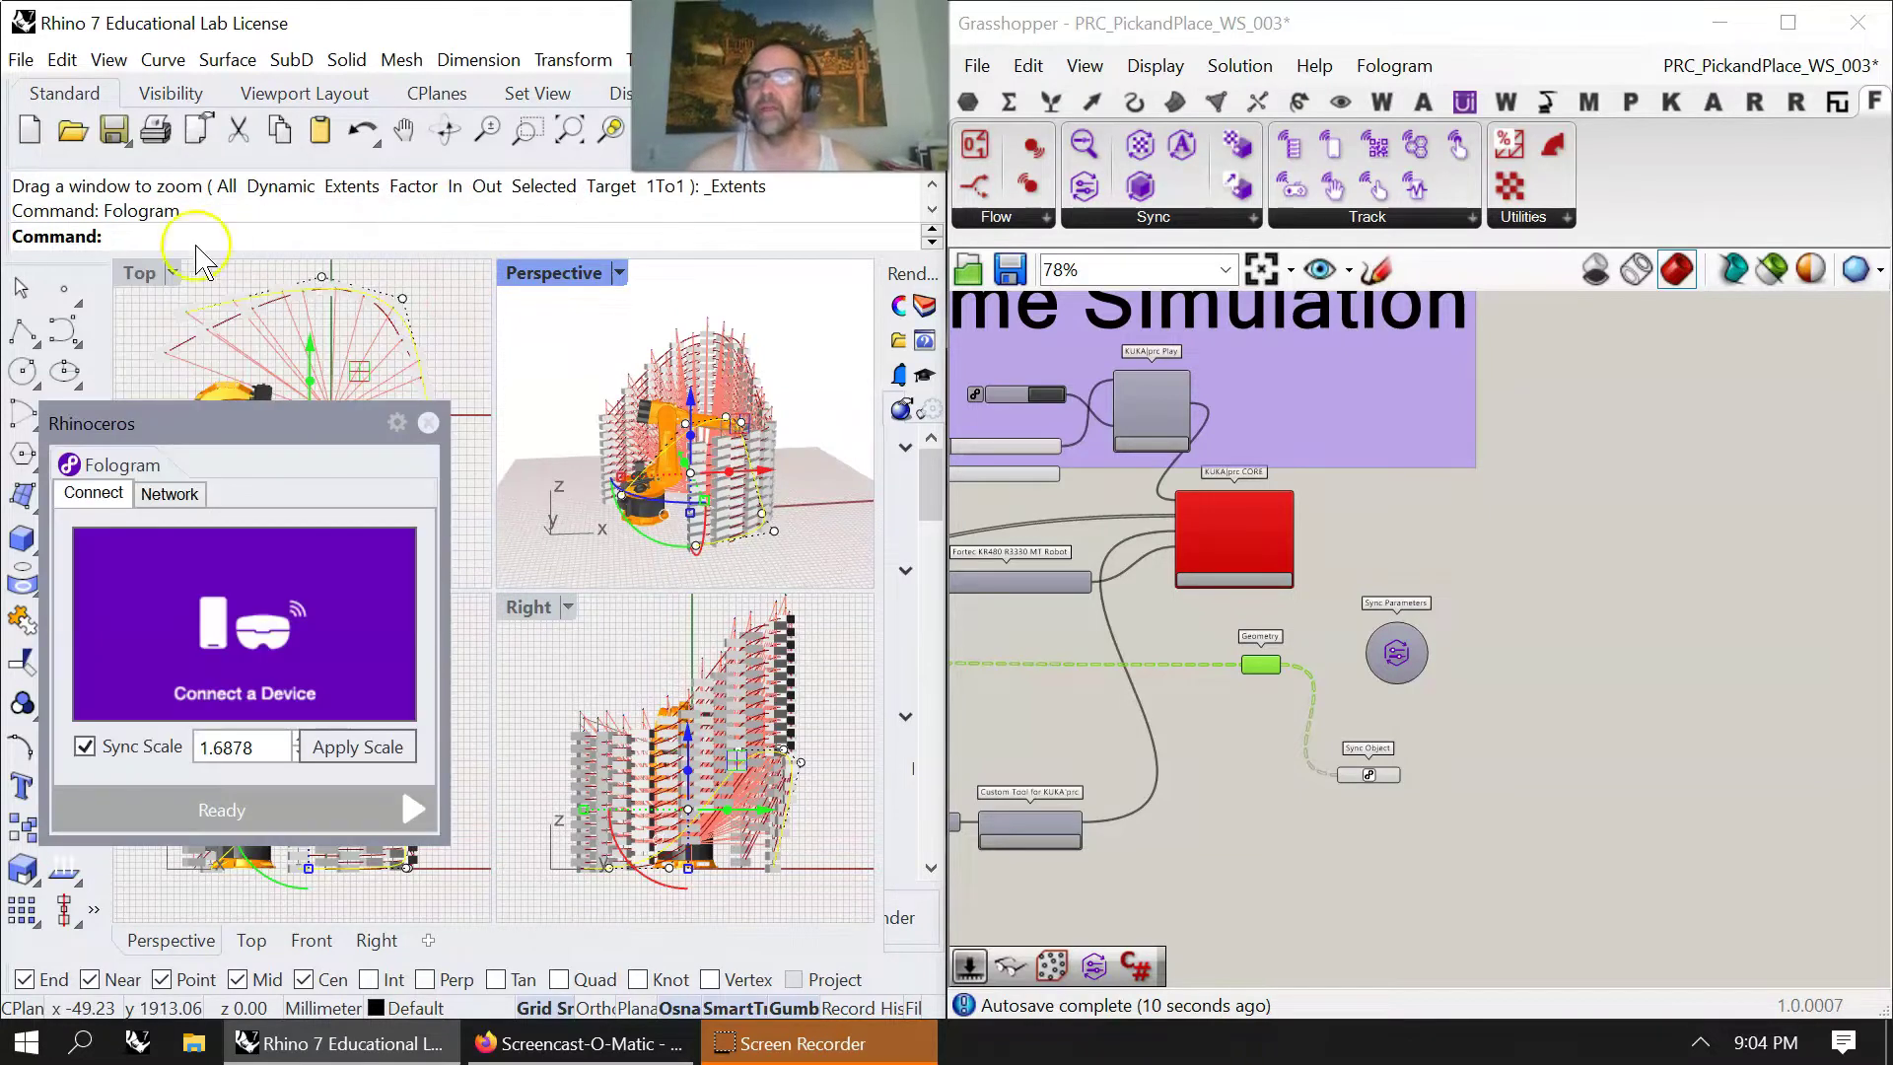
click(192, 576)
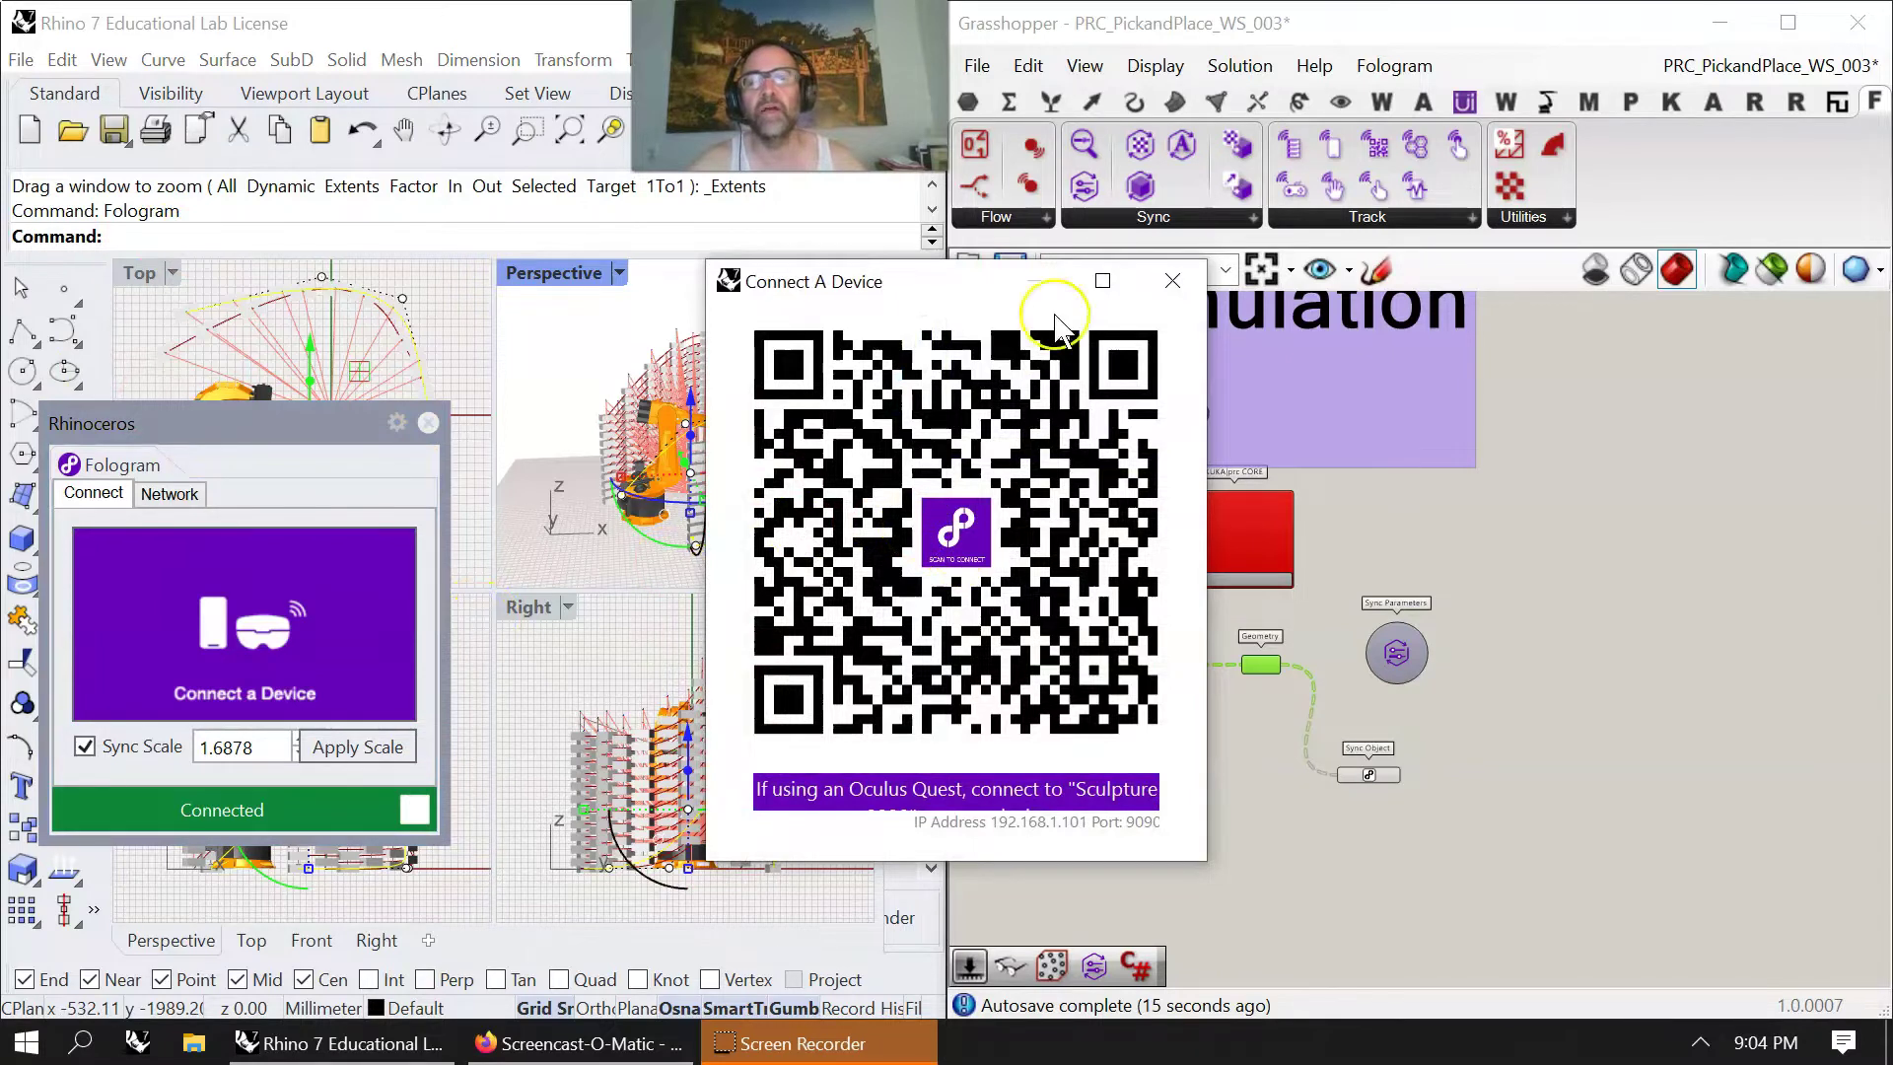
click(1174, 282)
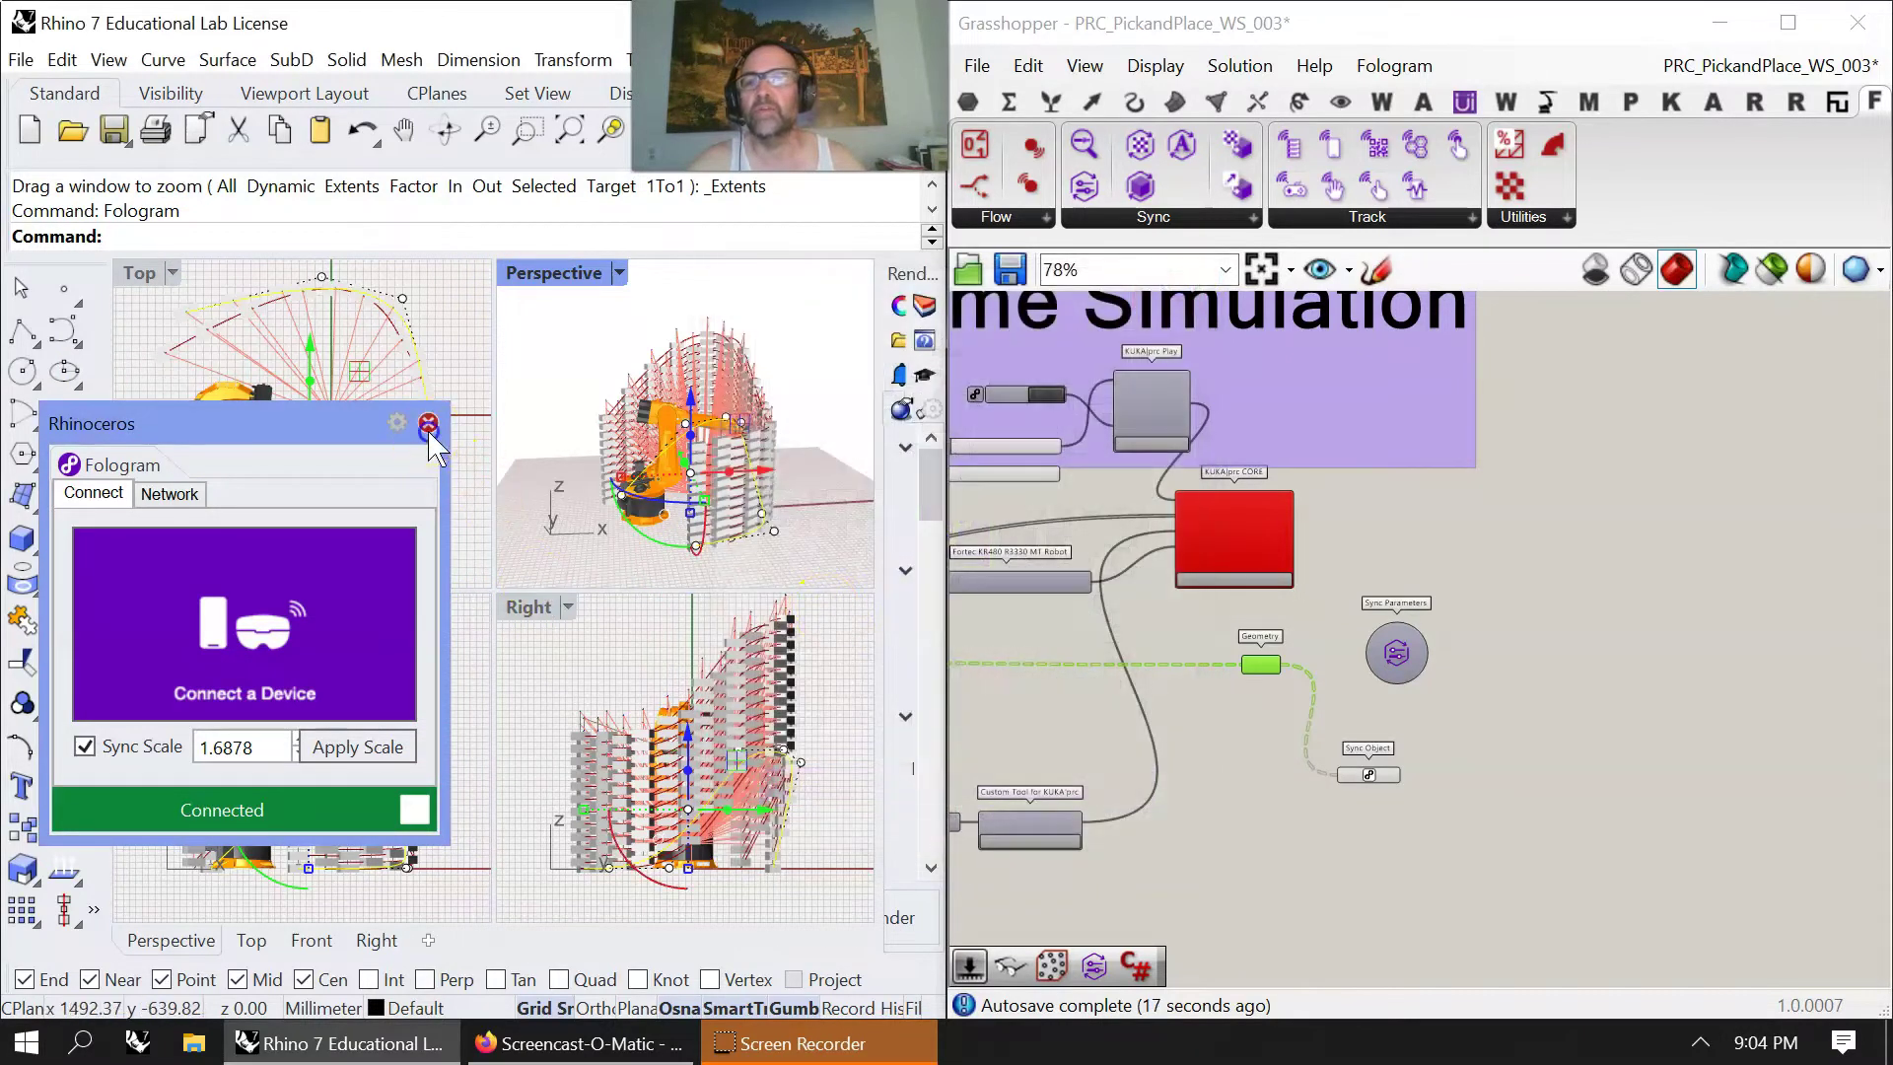
click(428, 424)
Wire the GEO output of KUKA|prc CORE into Sync Object in addition to the block geometry.
scroll(1344, 579, up, 5)
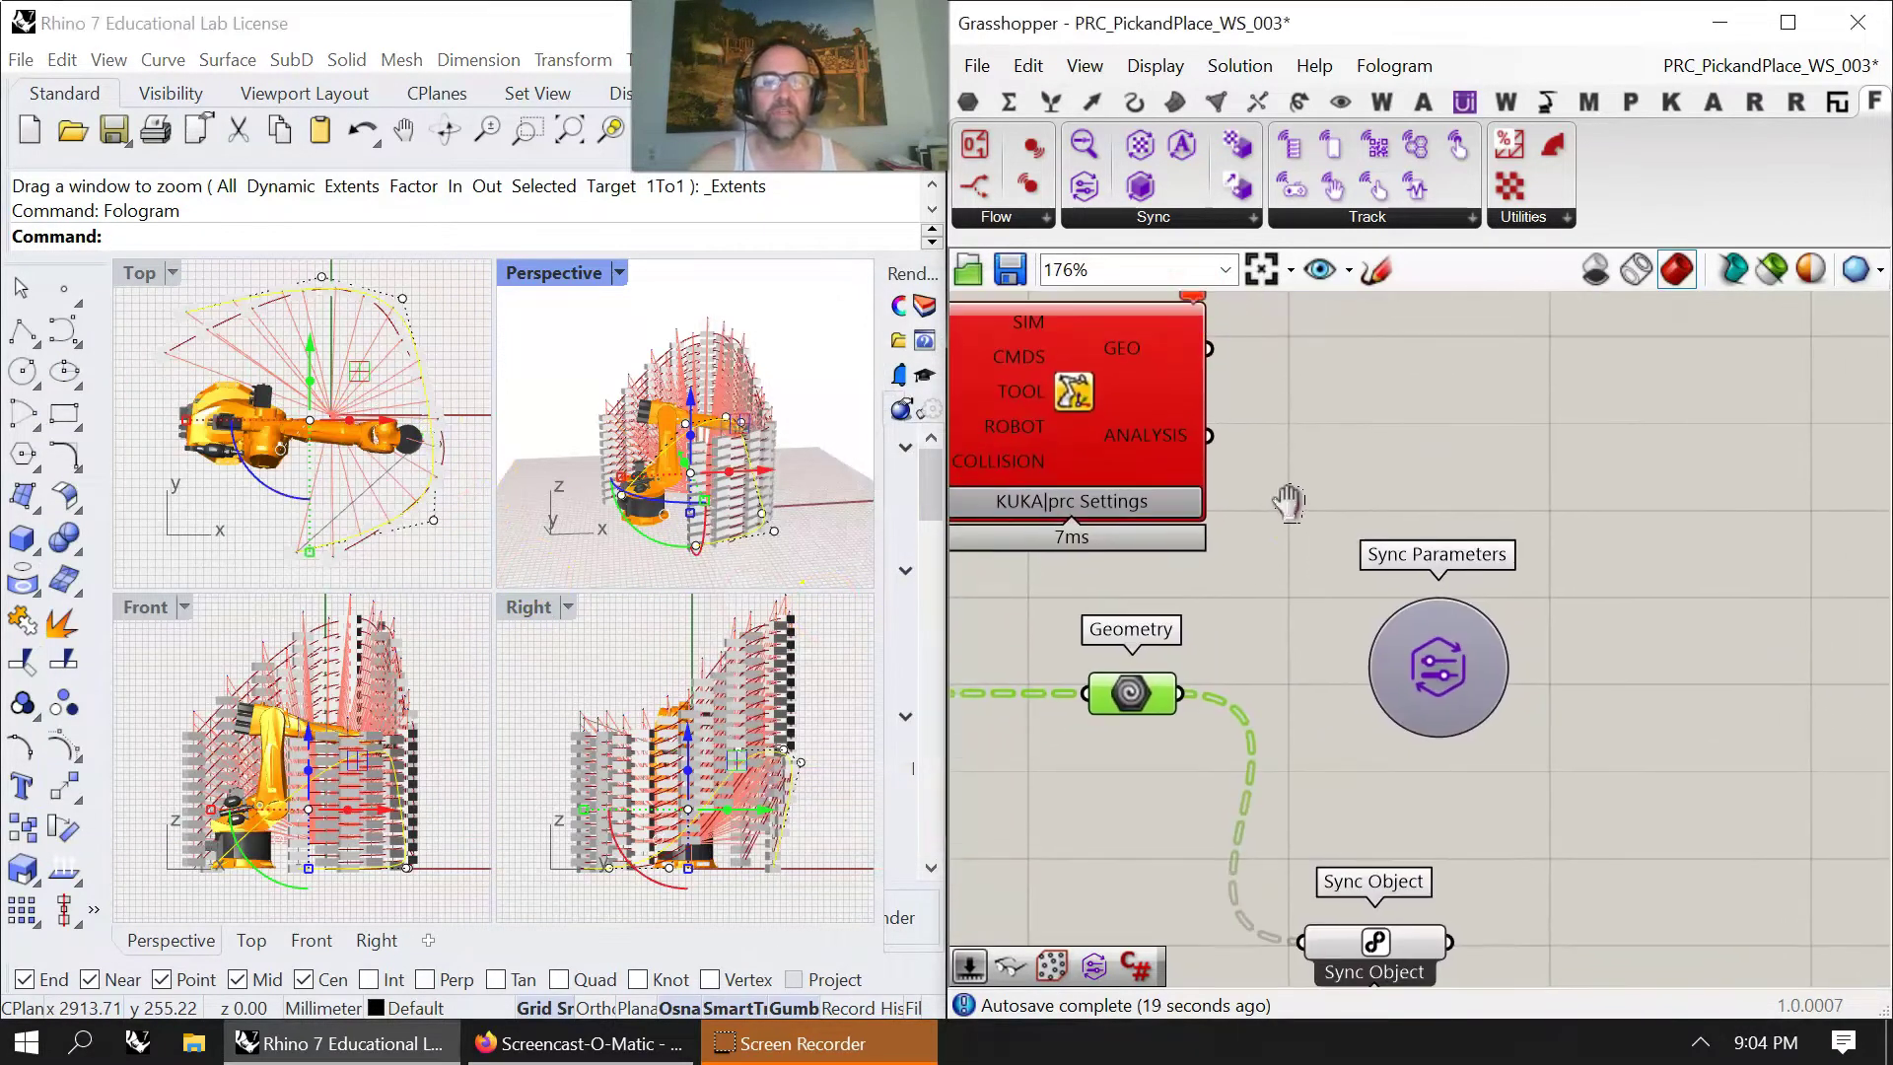
scroll(1289, 502, down, 1)
drag(1275, 565, 1299, 871)
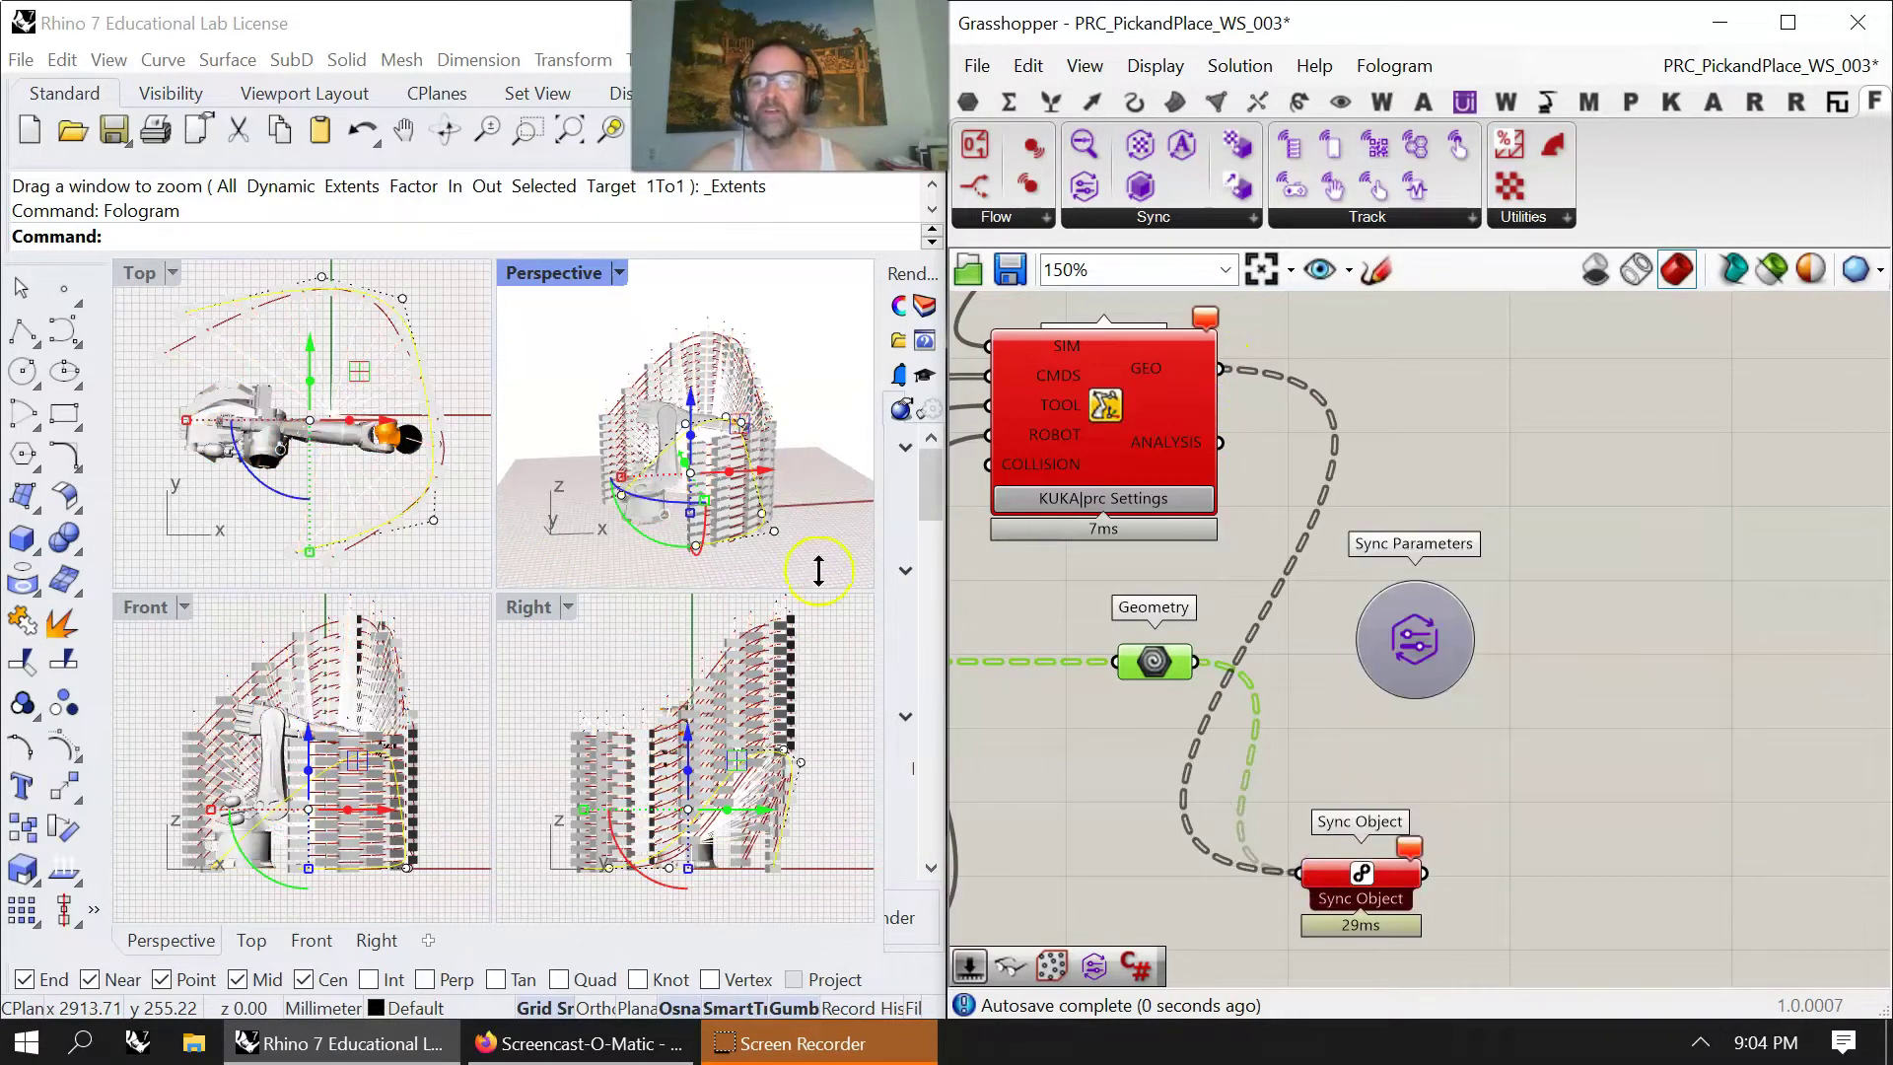
right_drag(650, 517, 693, 535)
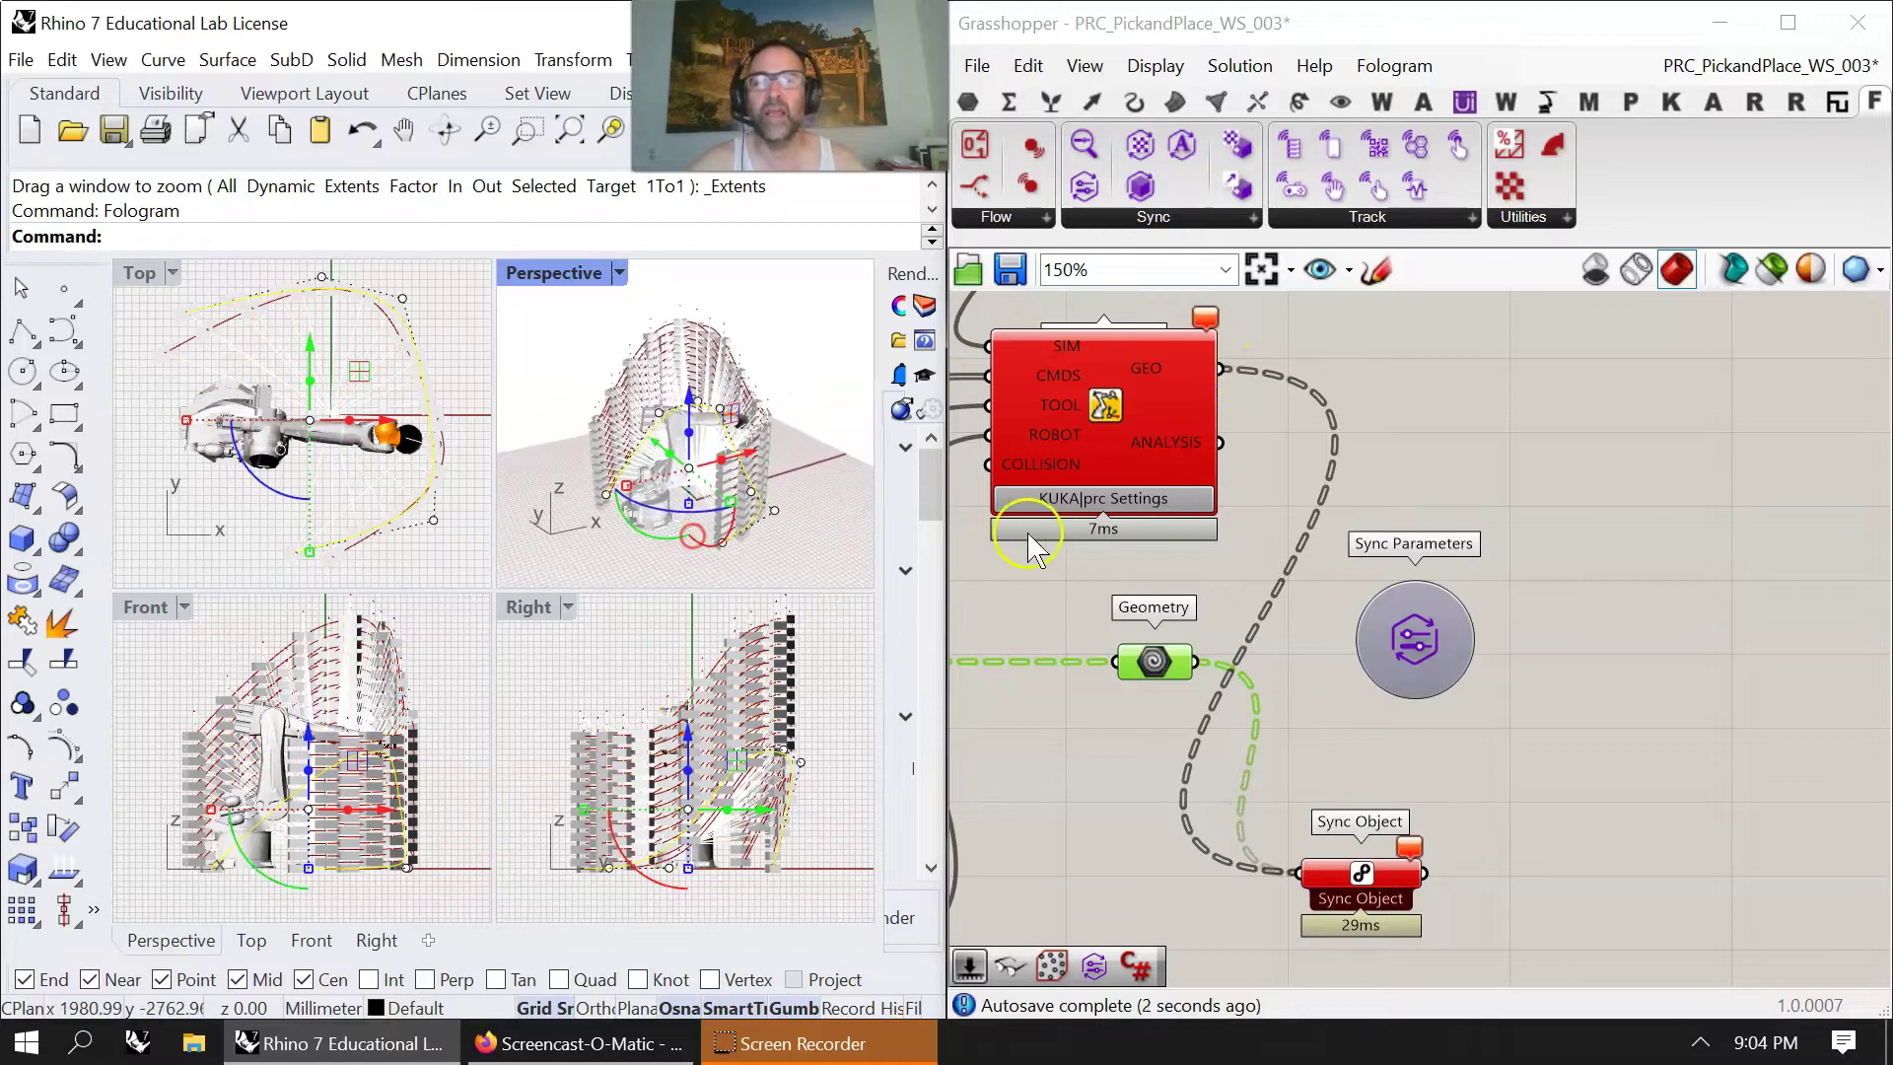
Play the robot simulation and inspect the synced robot and blocks from the other side of the wall.
right_drag(1088, 652, 1663, 777)
right_drag(1501, 458, 1441, 571)
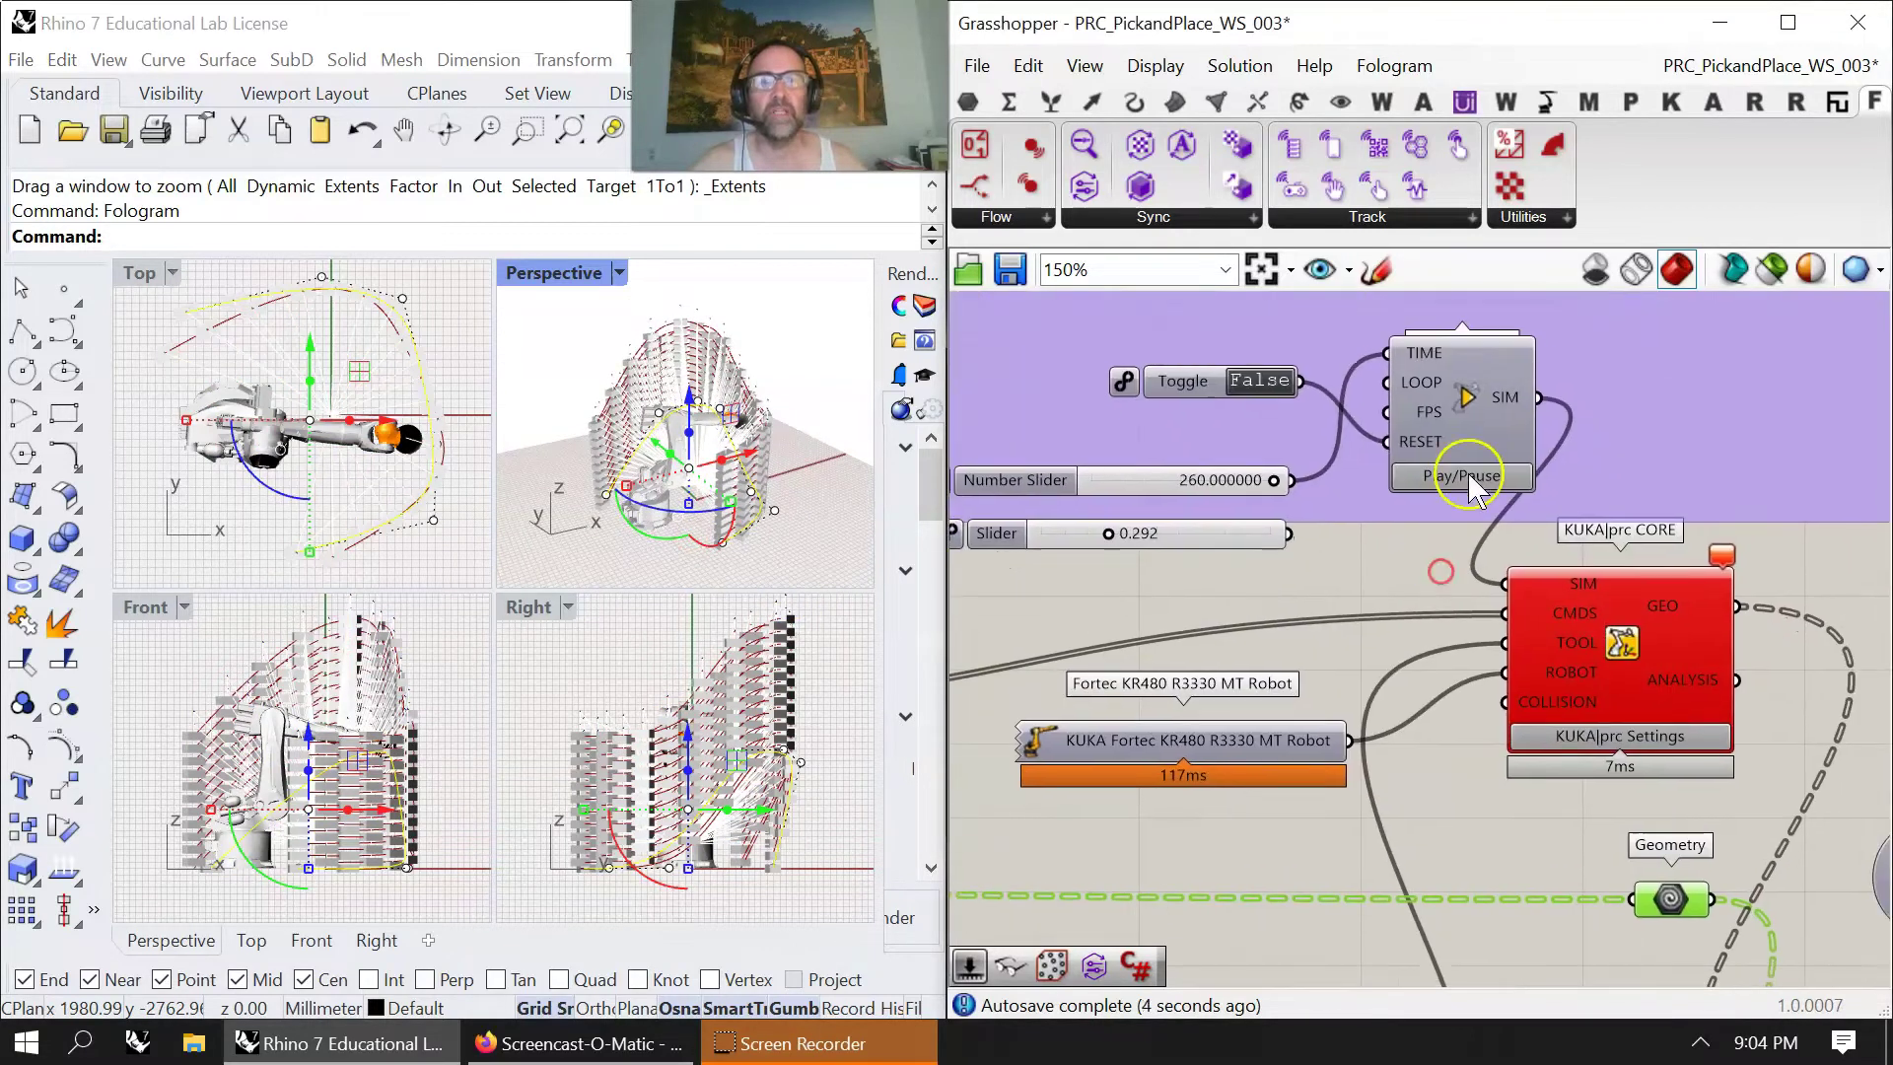
click(1468, 473)
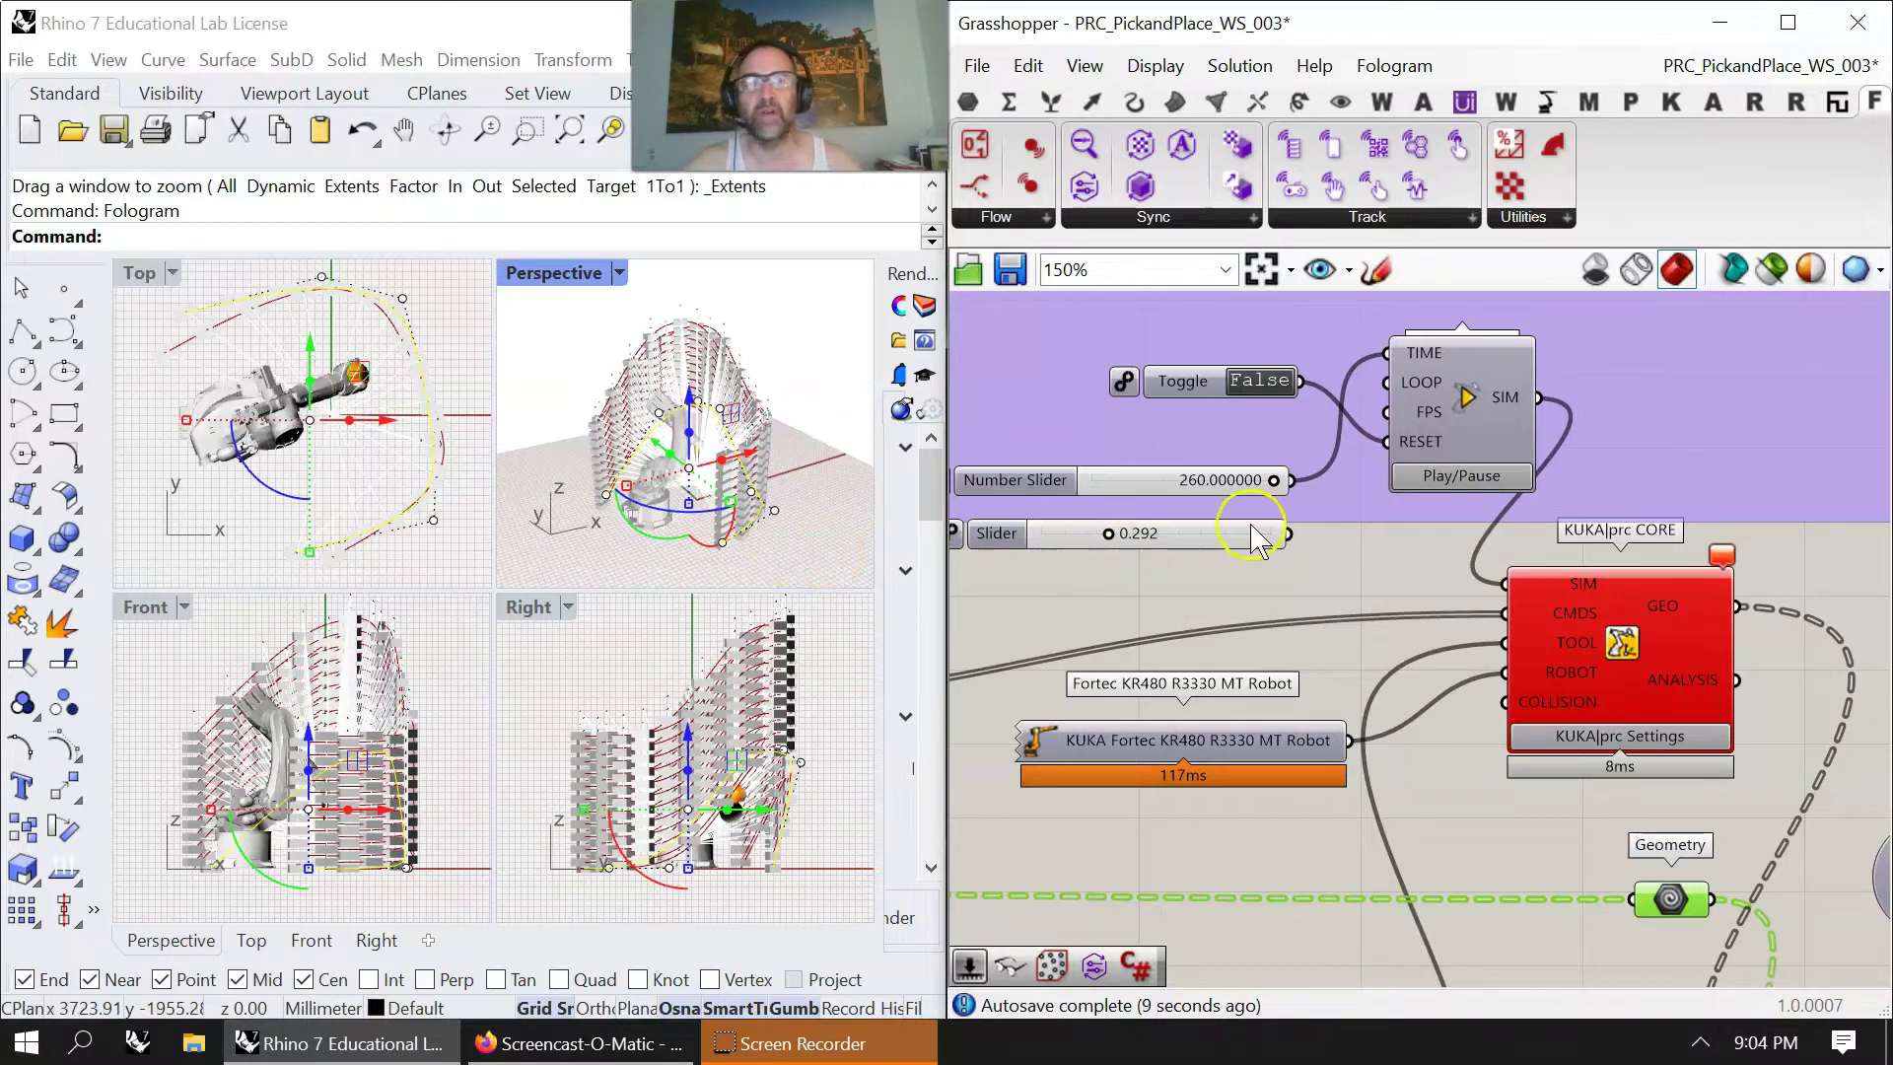
mouse_move(547, 464)
right_down()
mouse_move(554, 391)
mouse_move(837, 313)
mouse_move(812, 499)
mouse_move(819, 483)
right_up()
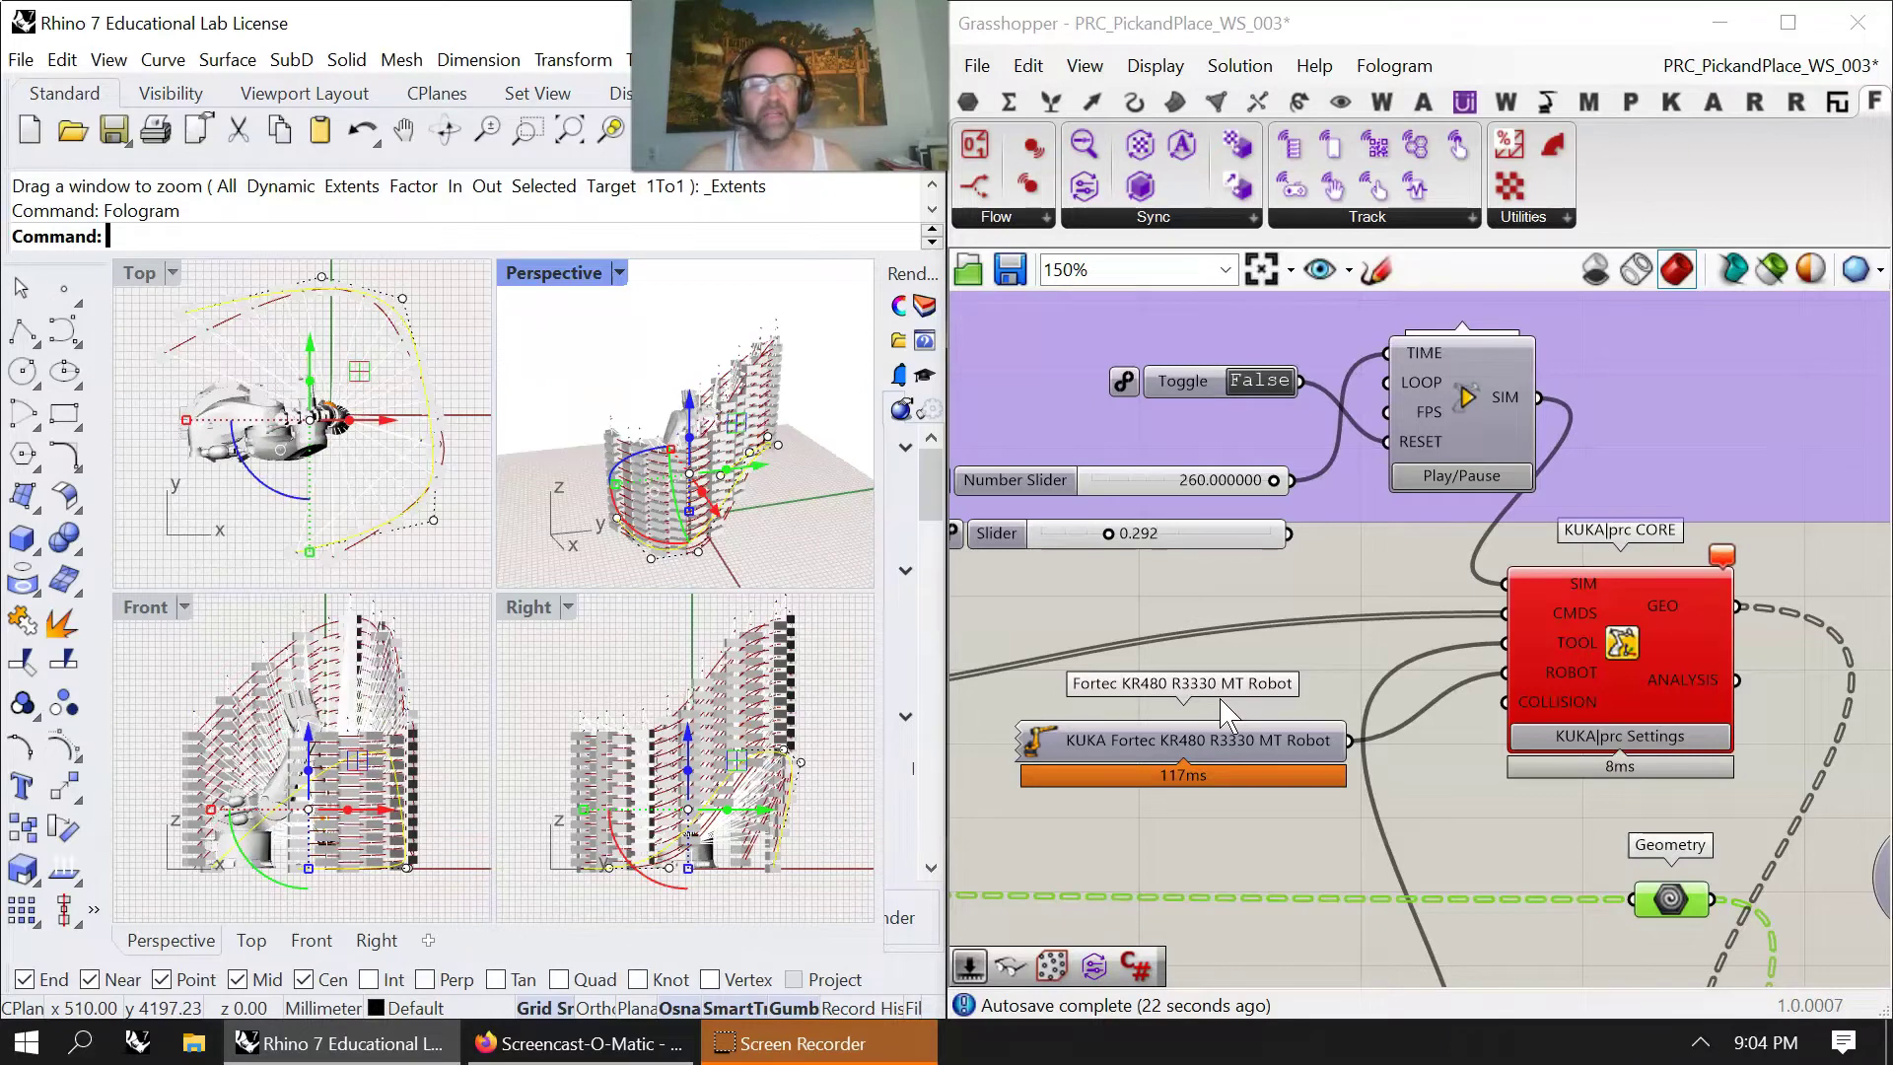
click(1231, 668)
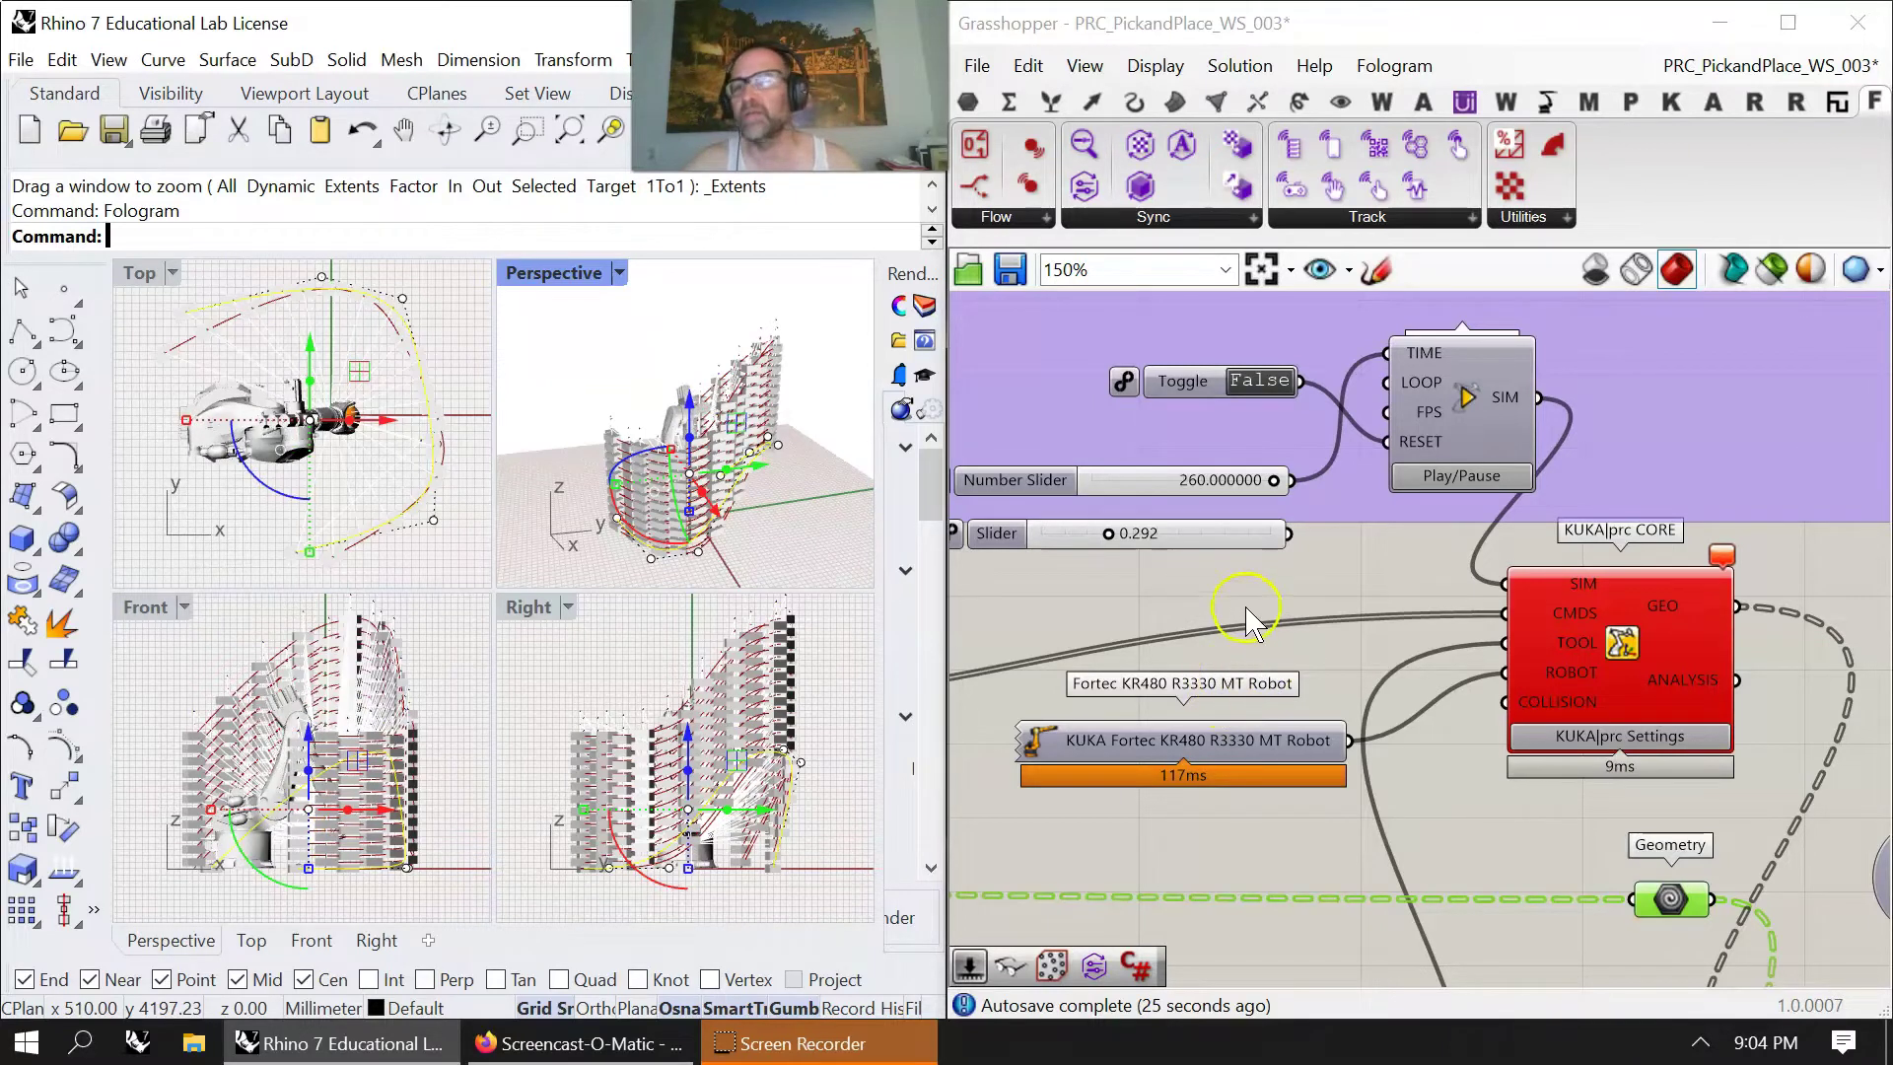
Pause the simulation, reset it by setting the Boolean Toggle to True, and review the wiring into Sync Object.
click(1466, 477)
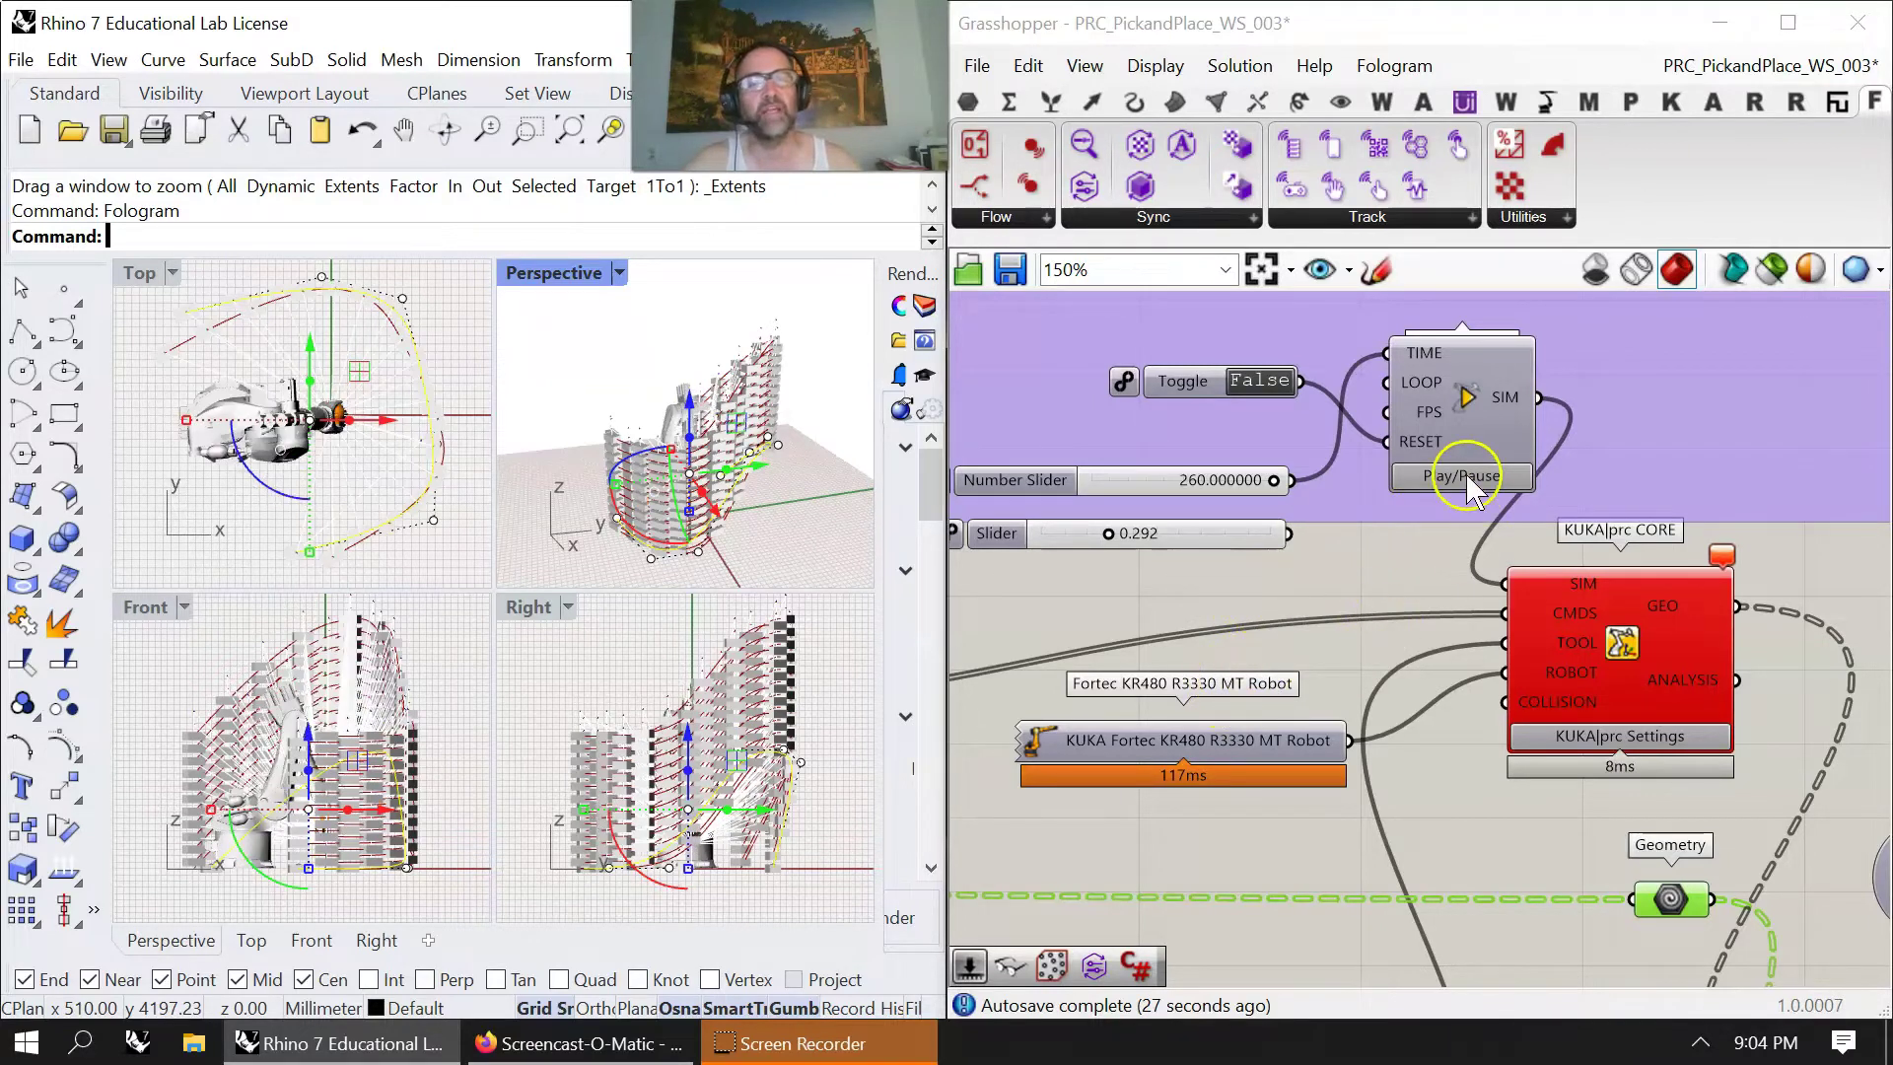
click(1254, 384)
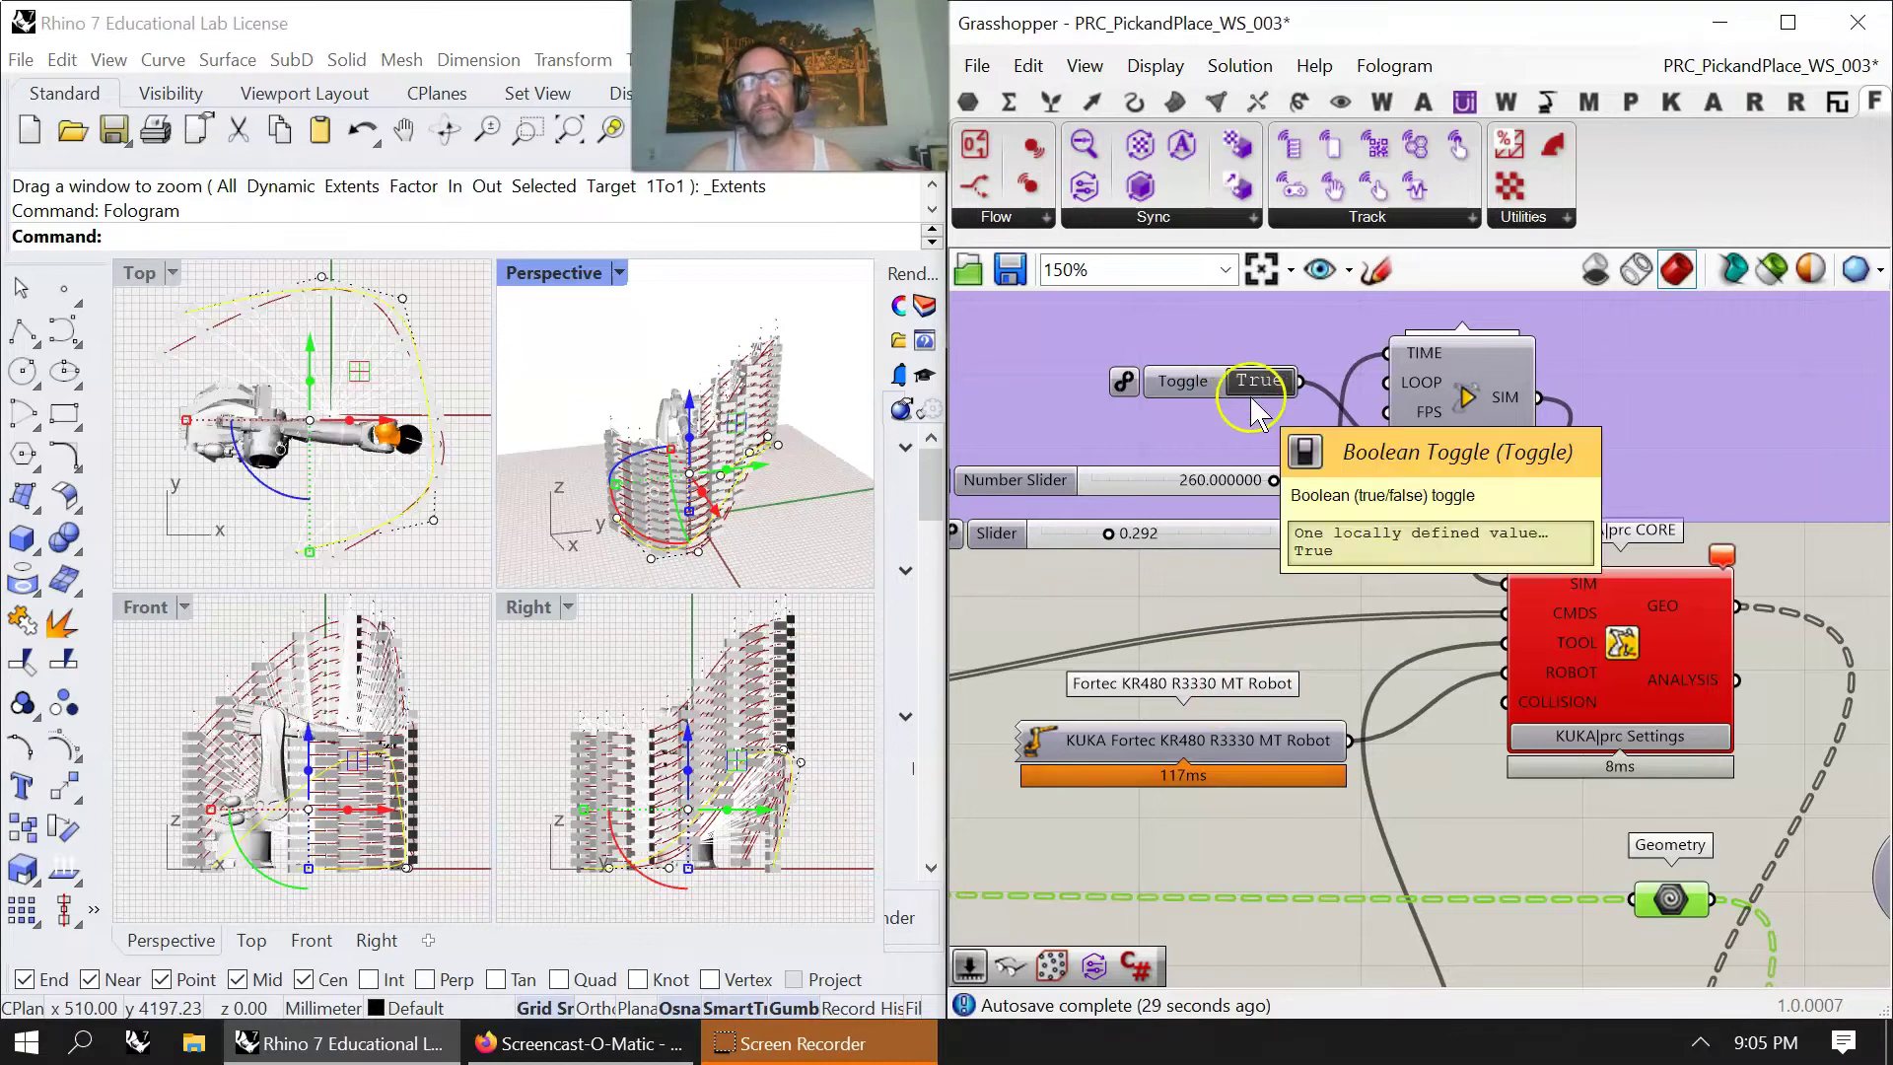
right_drag(1516, 817, 1236, 655)
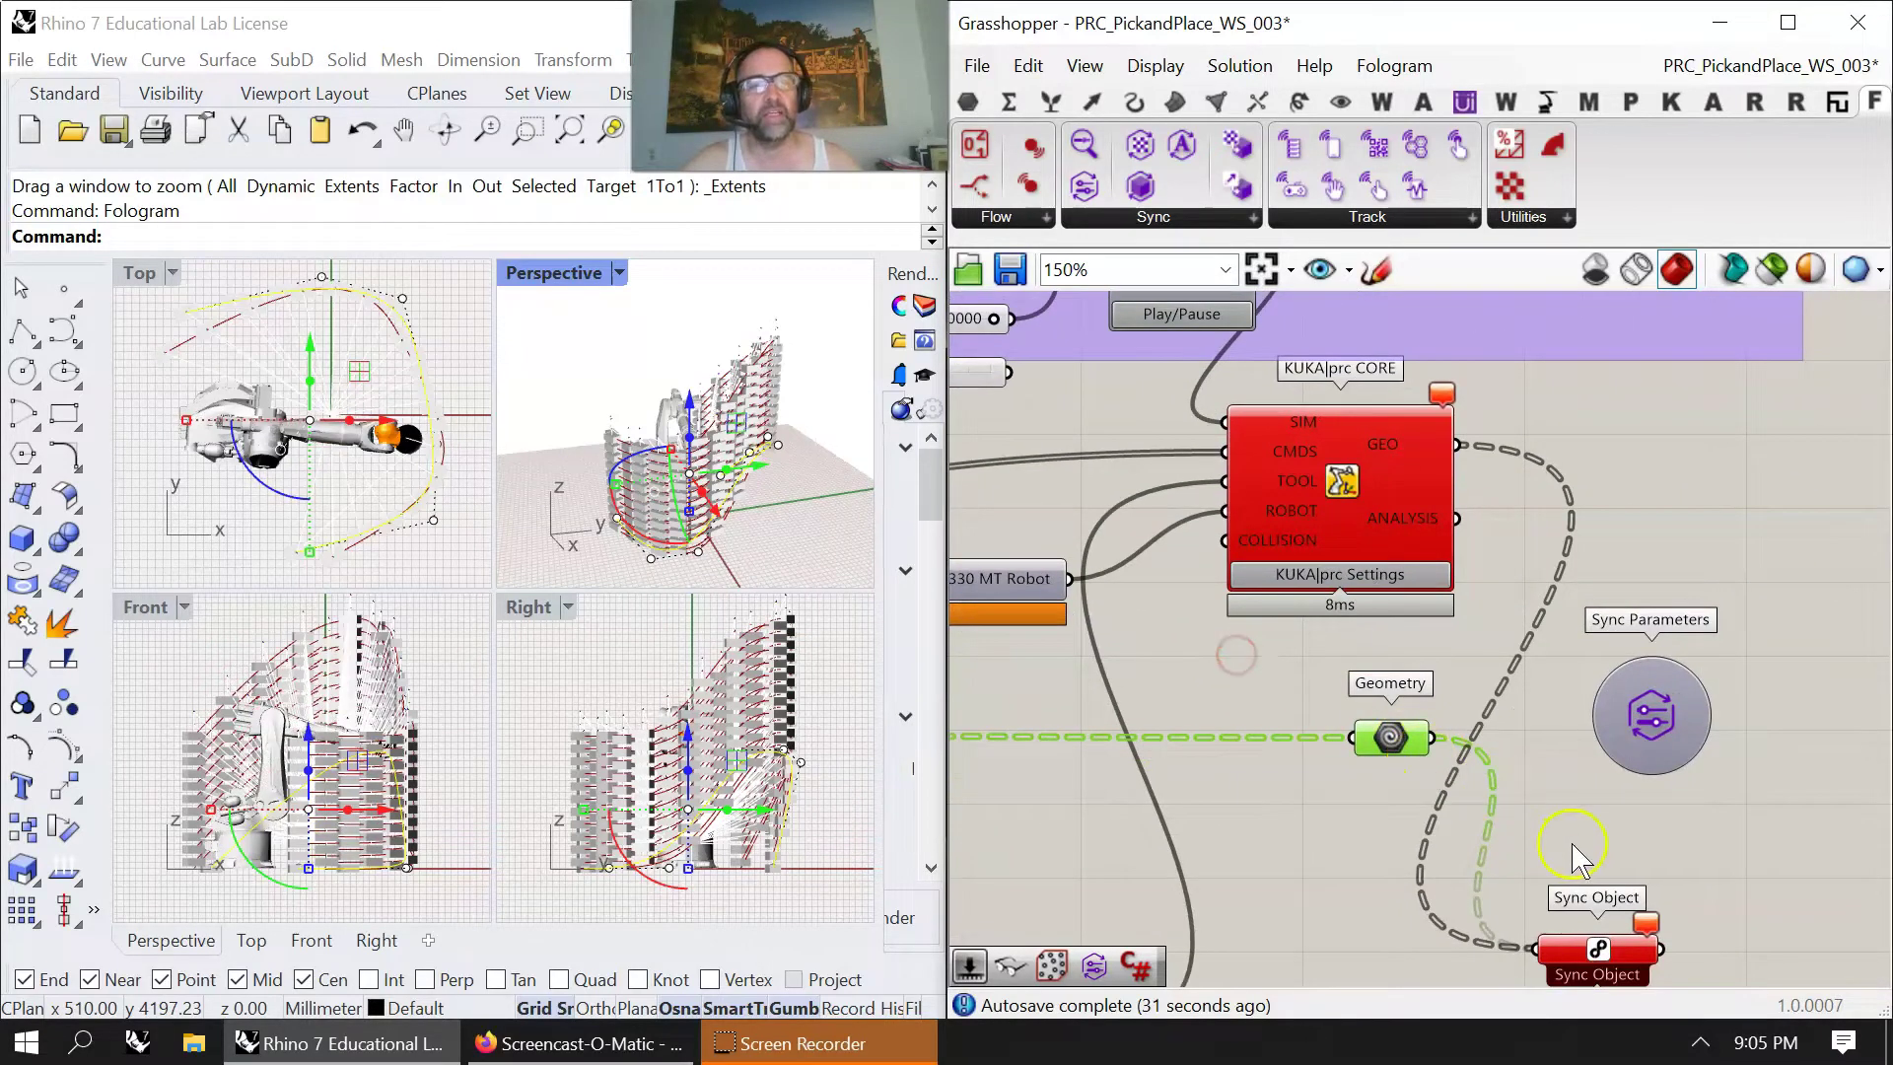
right_drag(1574, 858, 1481, 676)
right_drag(1390, 405, 1337, 479)
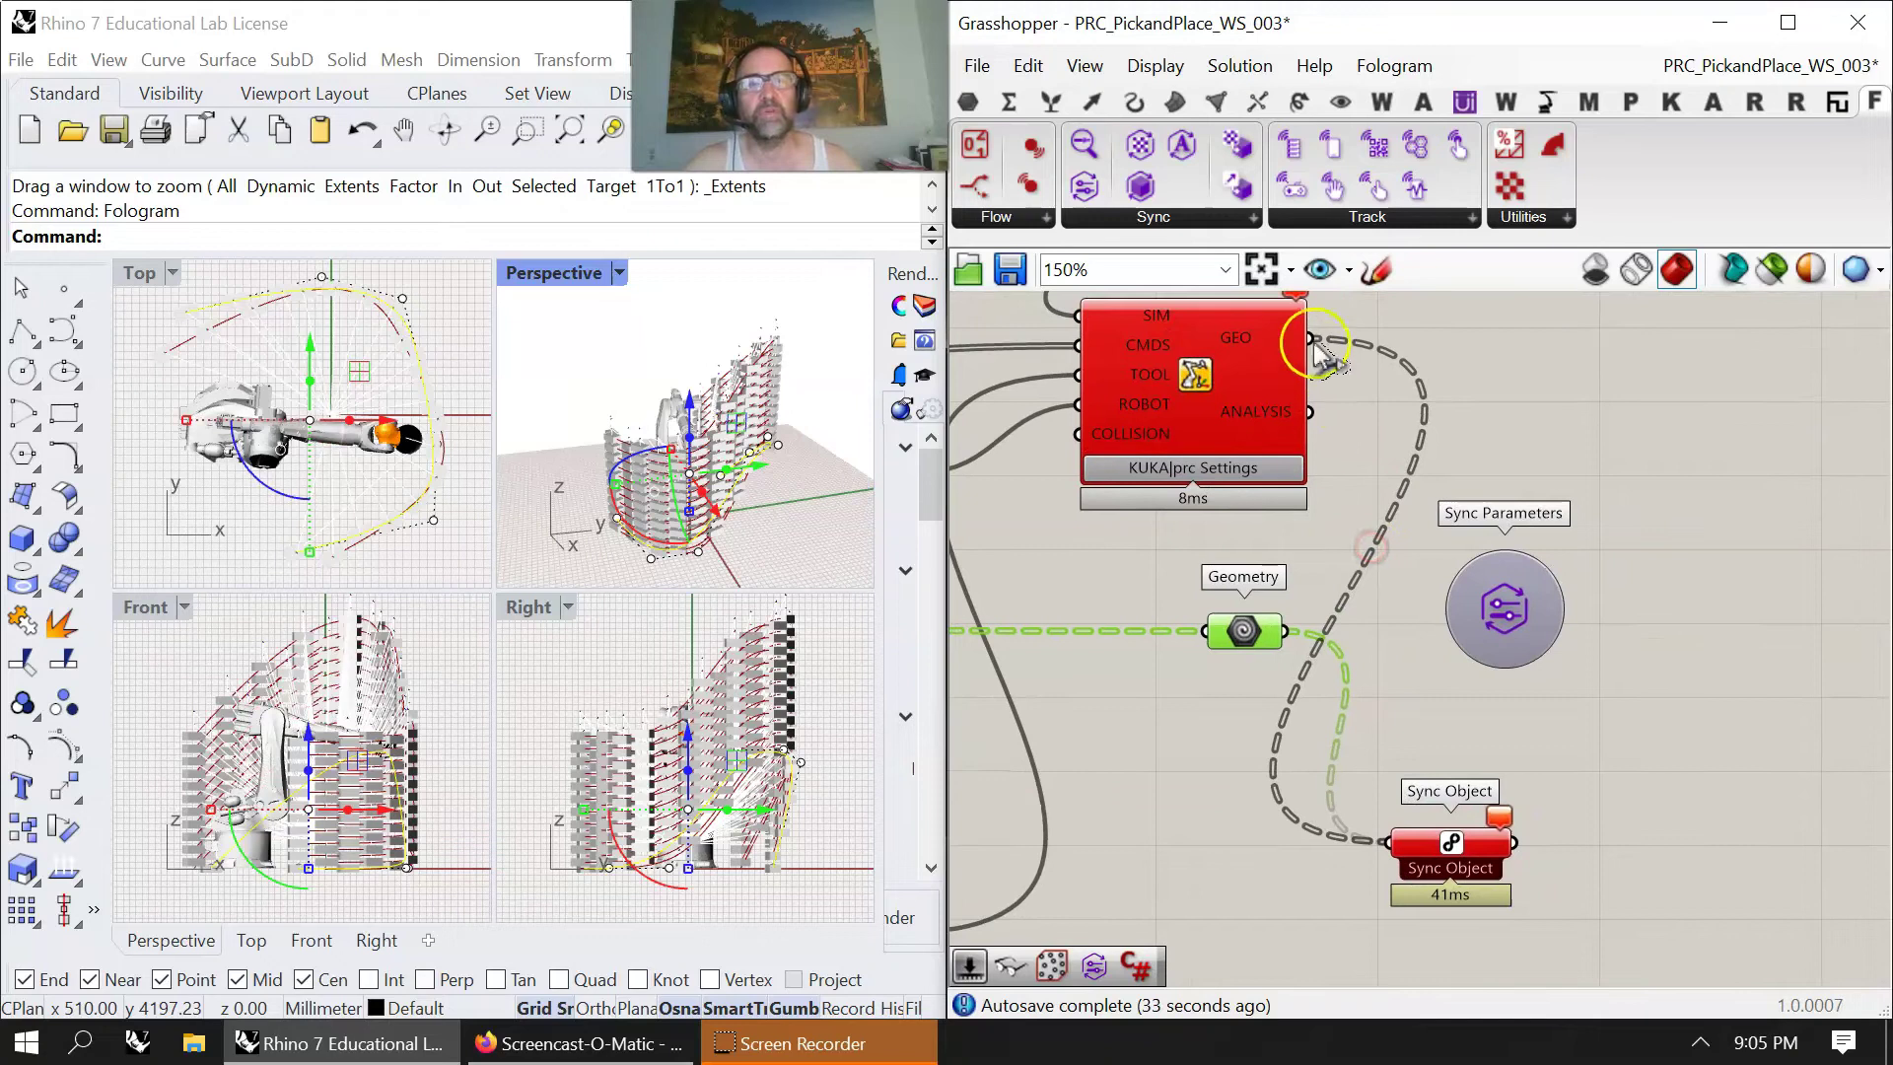
Disable the Sync Object component that receives the robot and block geometry.
right_click(1463, 847)
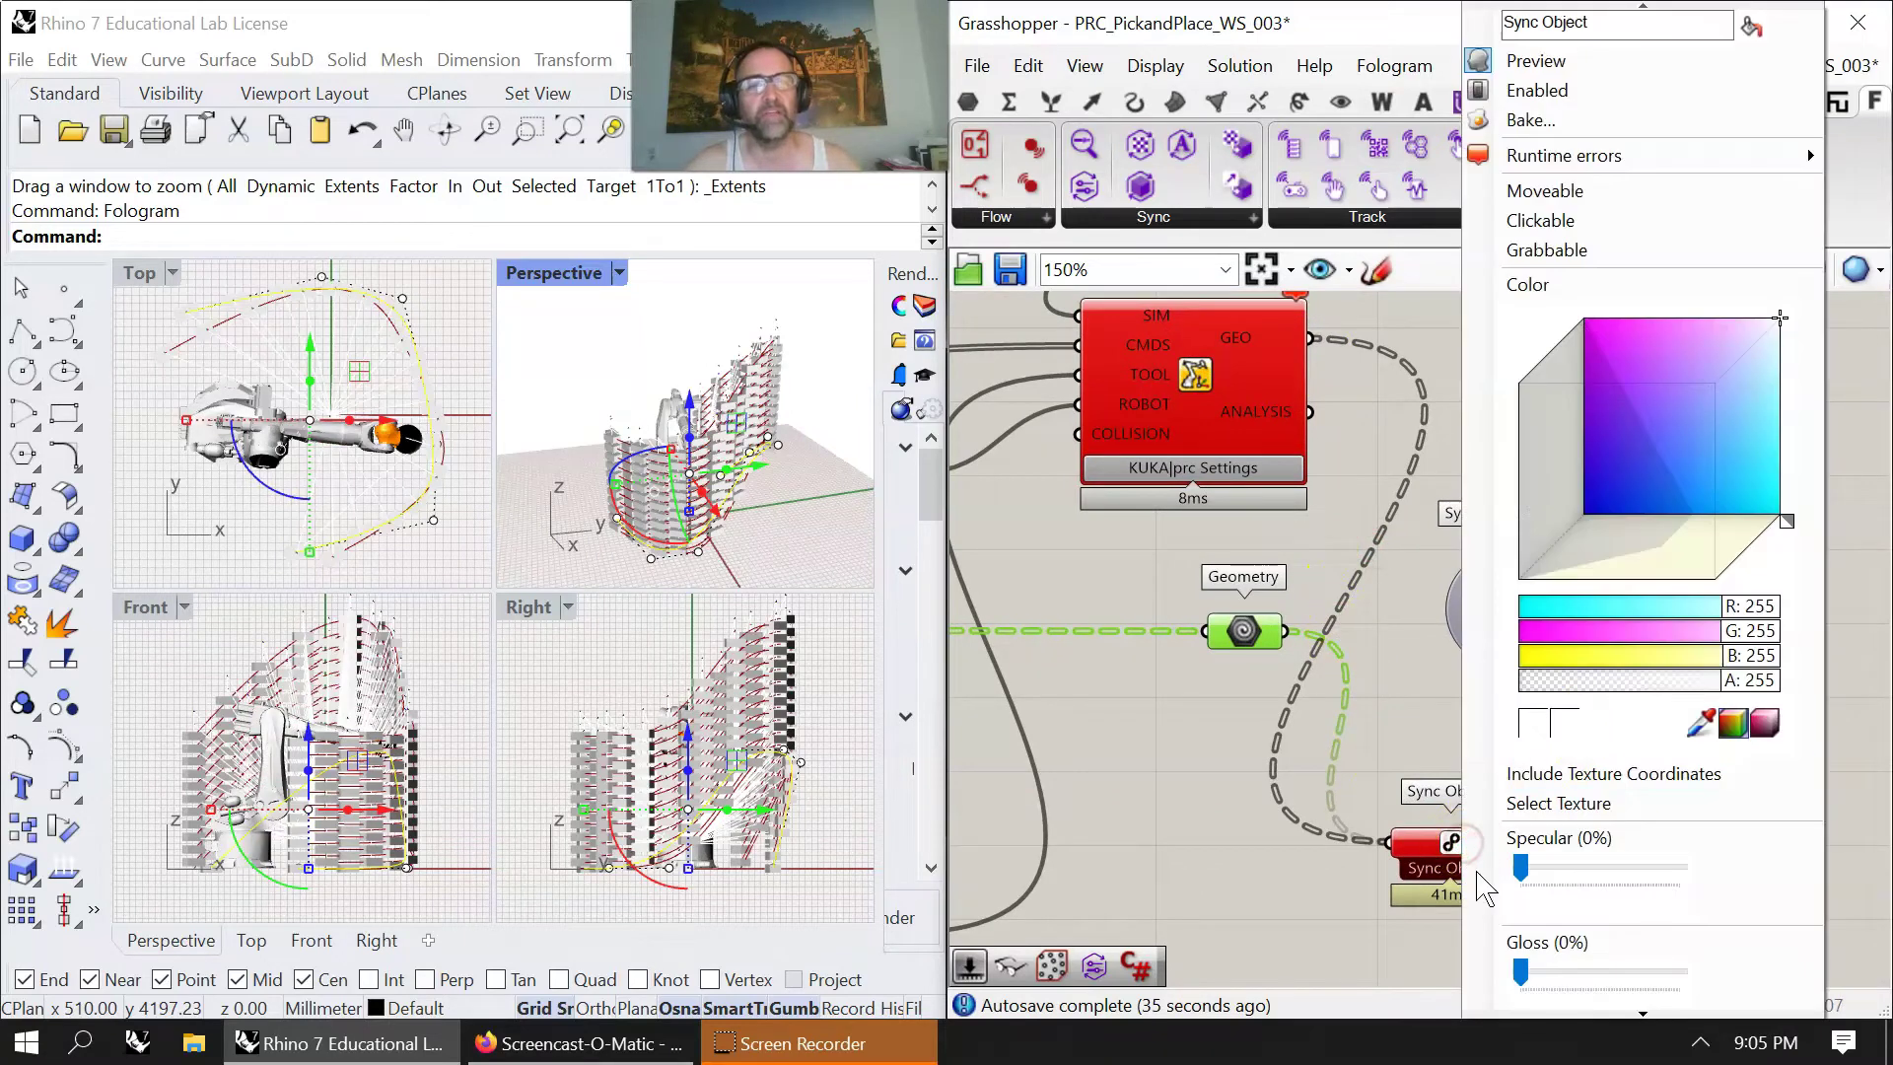
click(1423, 844)
right_click(1536, 688)
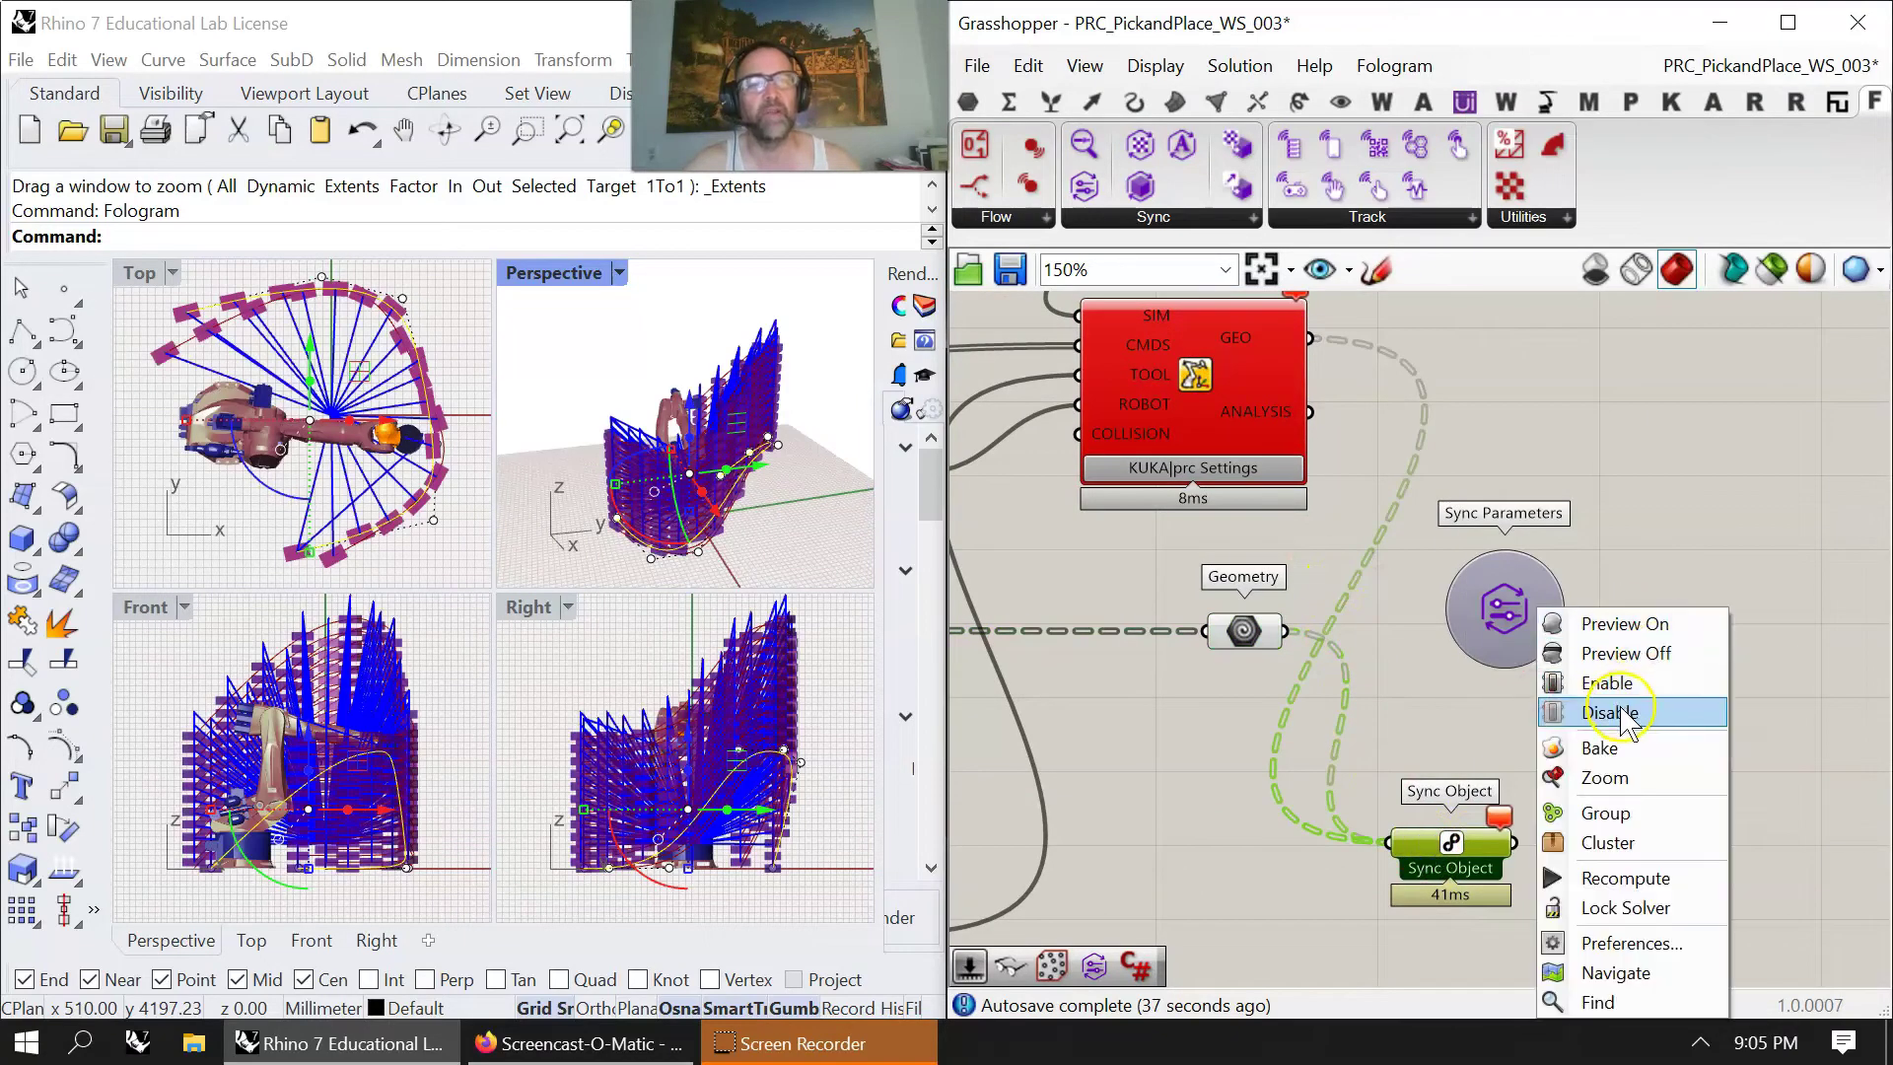
click(1625, 710)
Save the definition as a new Grasshopper file named PRC_PickandPlace_WS_004_Fologram in the NEW_PickandPlace folder.
click(977, 67)
click(1094, 240)
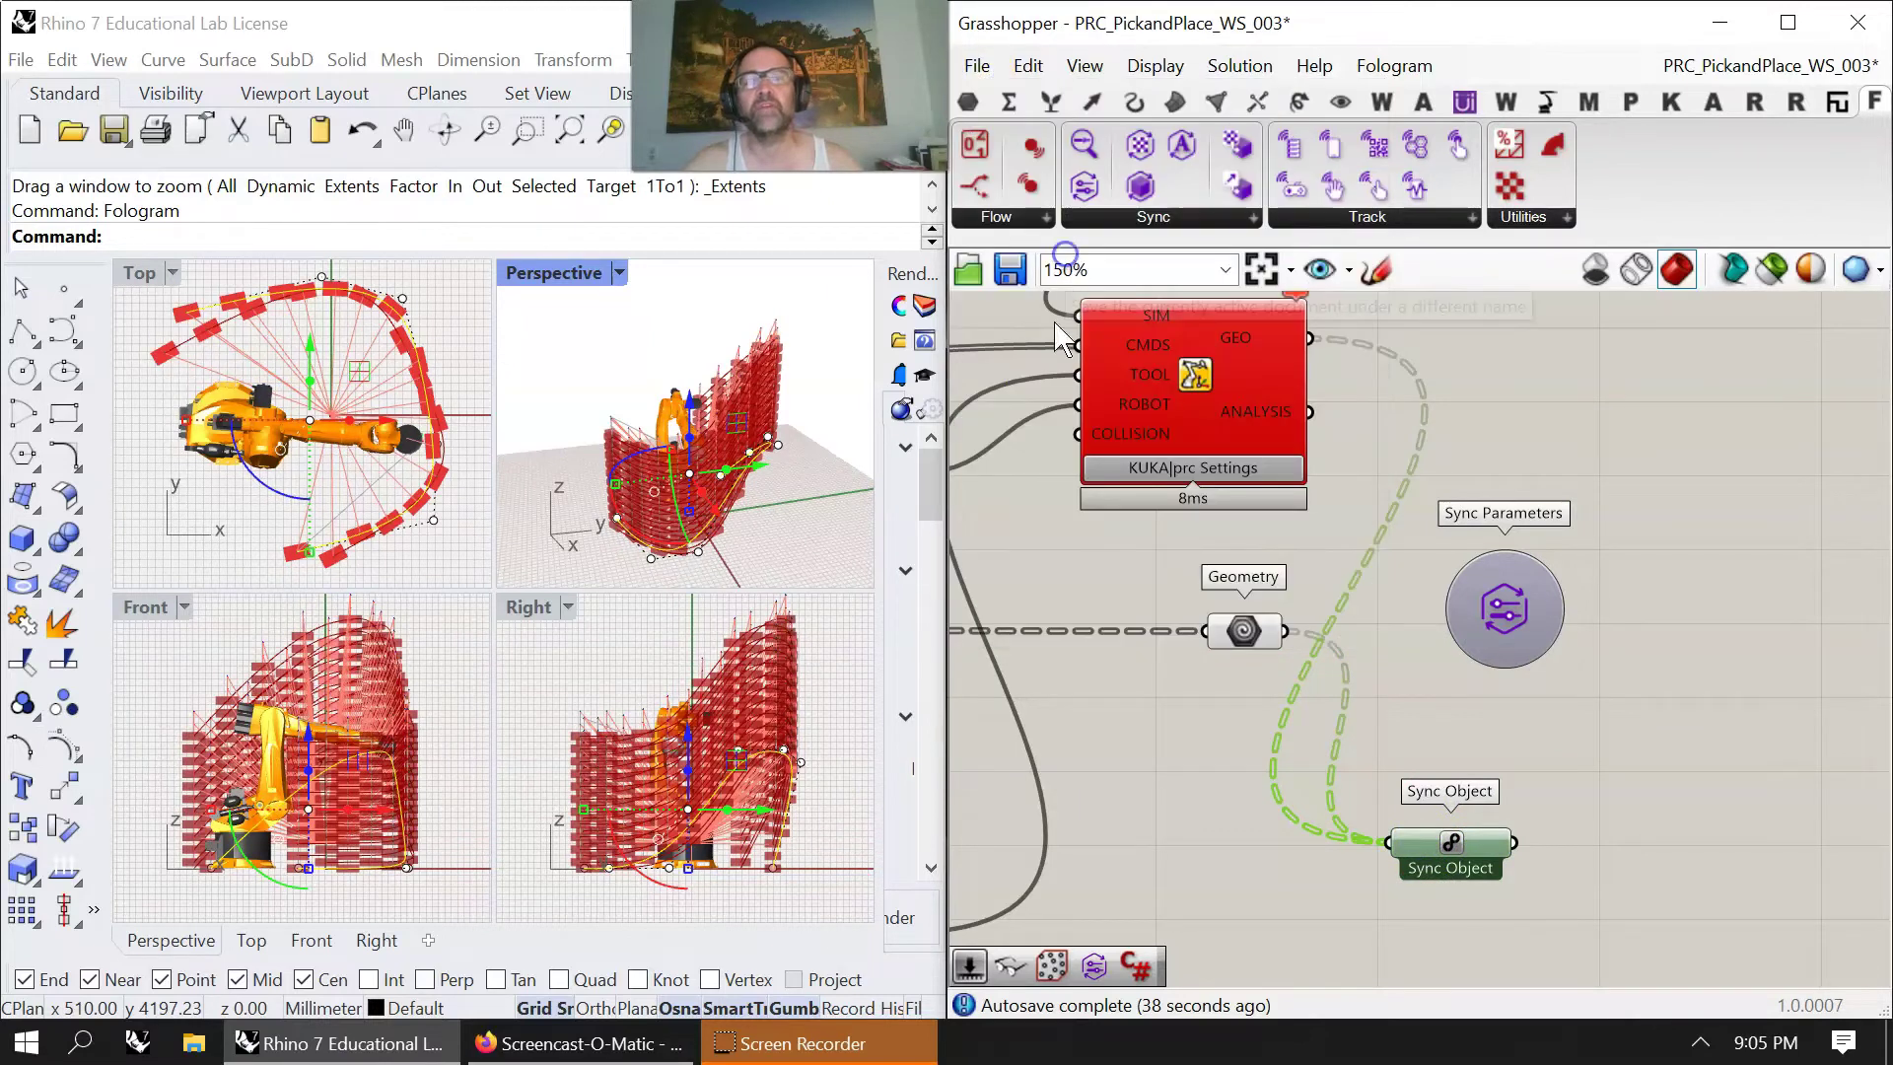
click(560, 773)
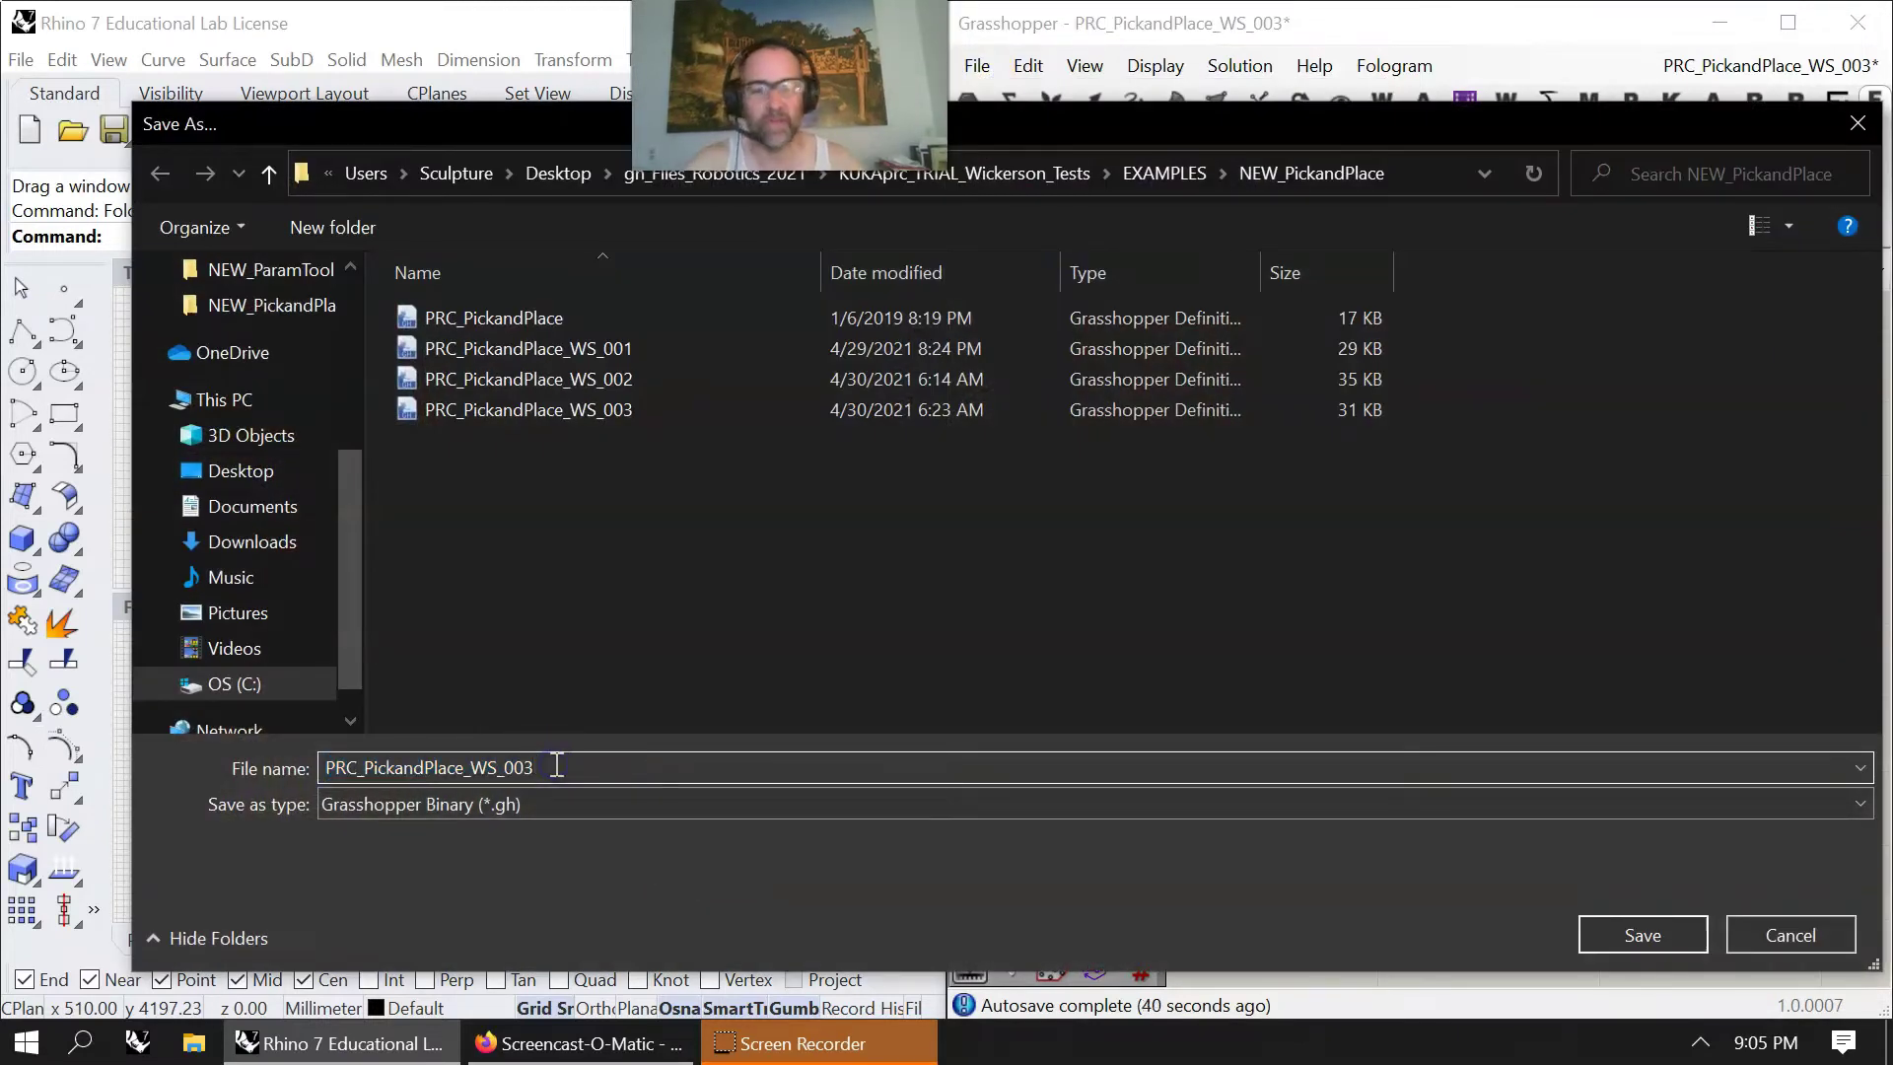
key(BackSpace)
text(4_Folog)
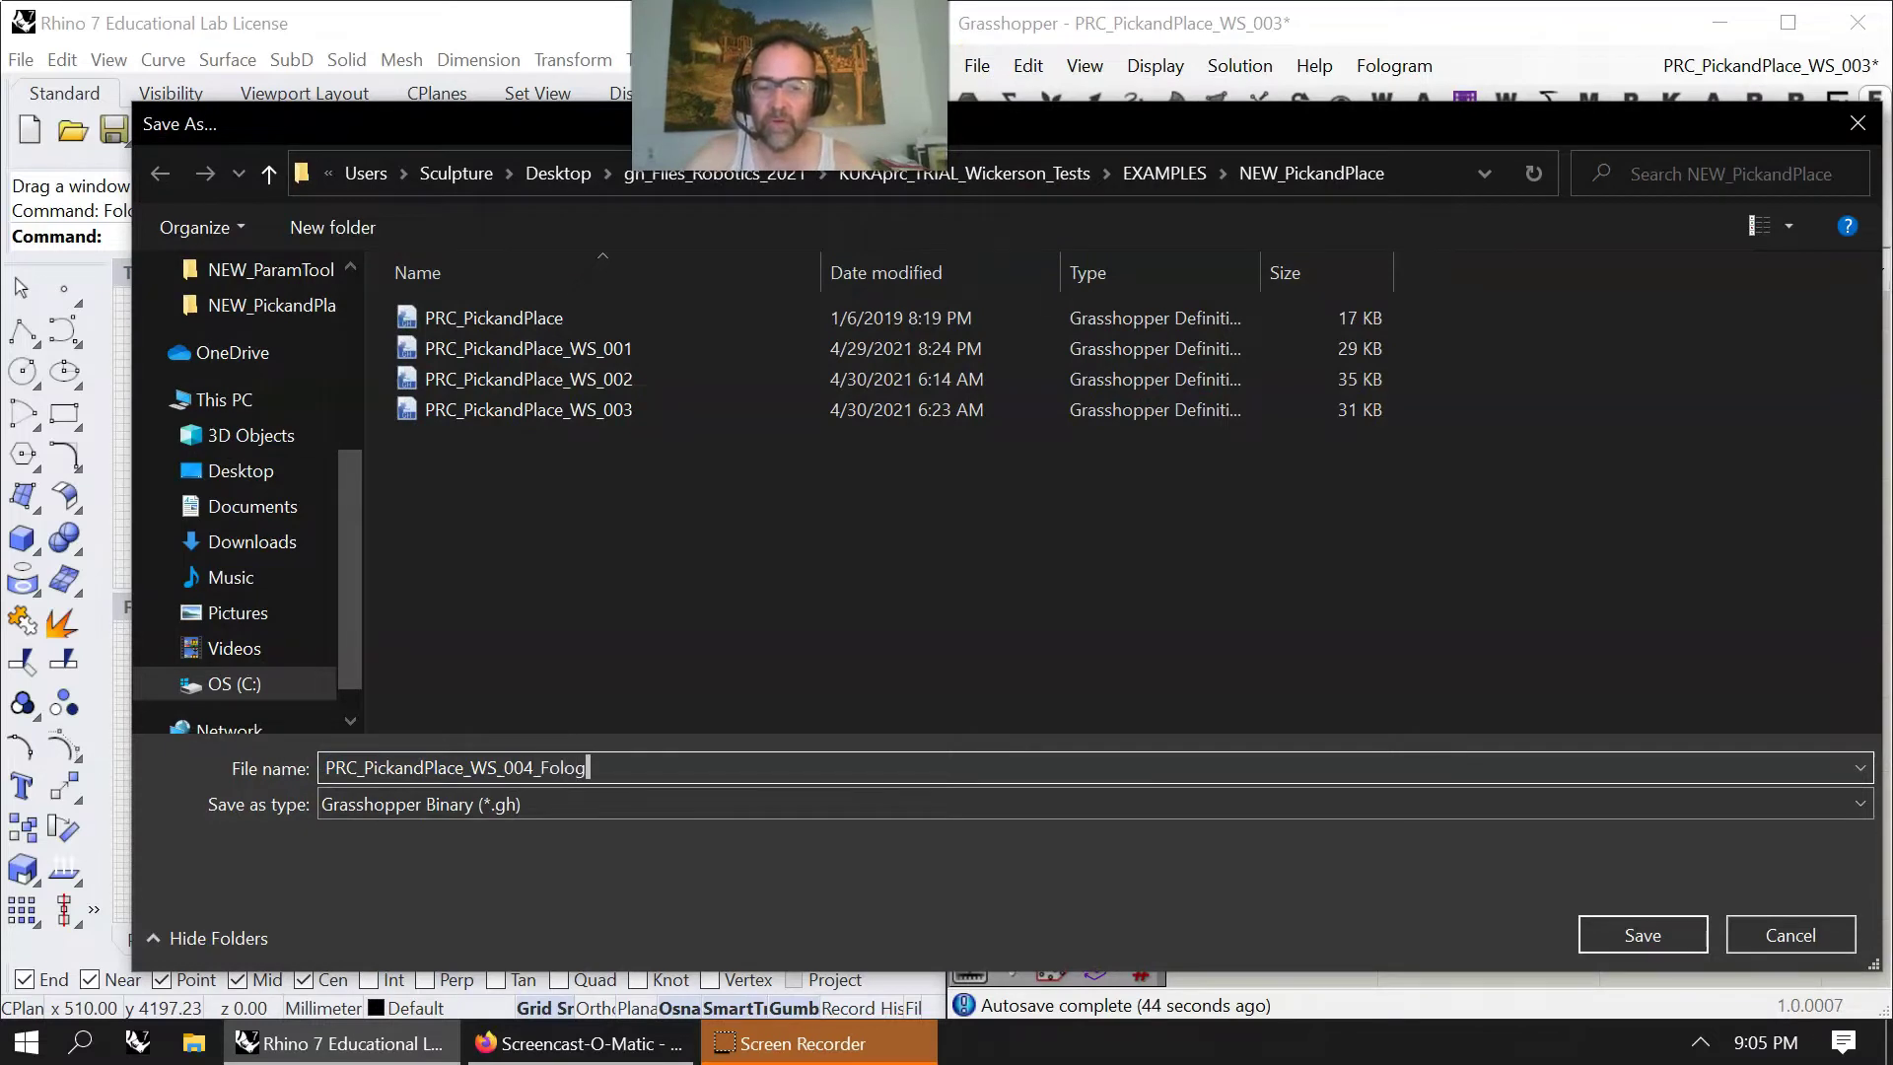
text(ram)
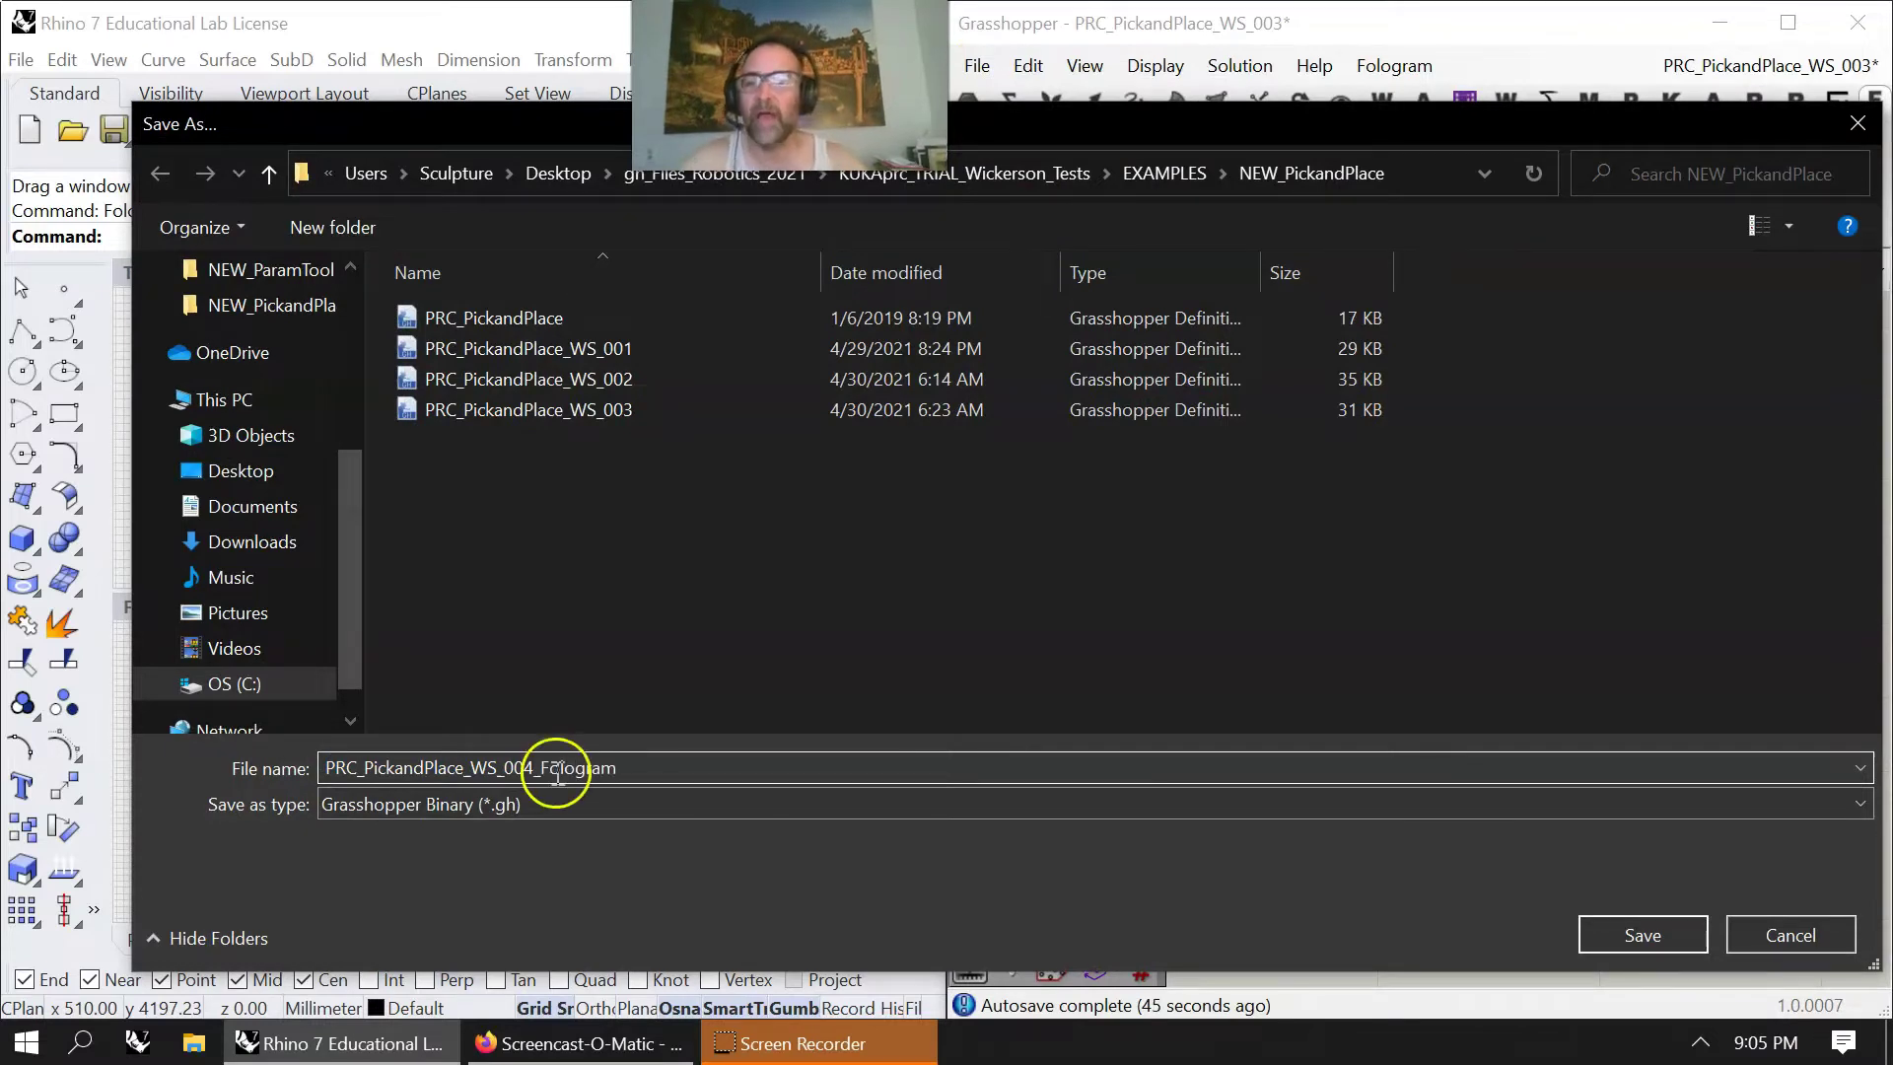
click(1646, 938)
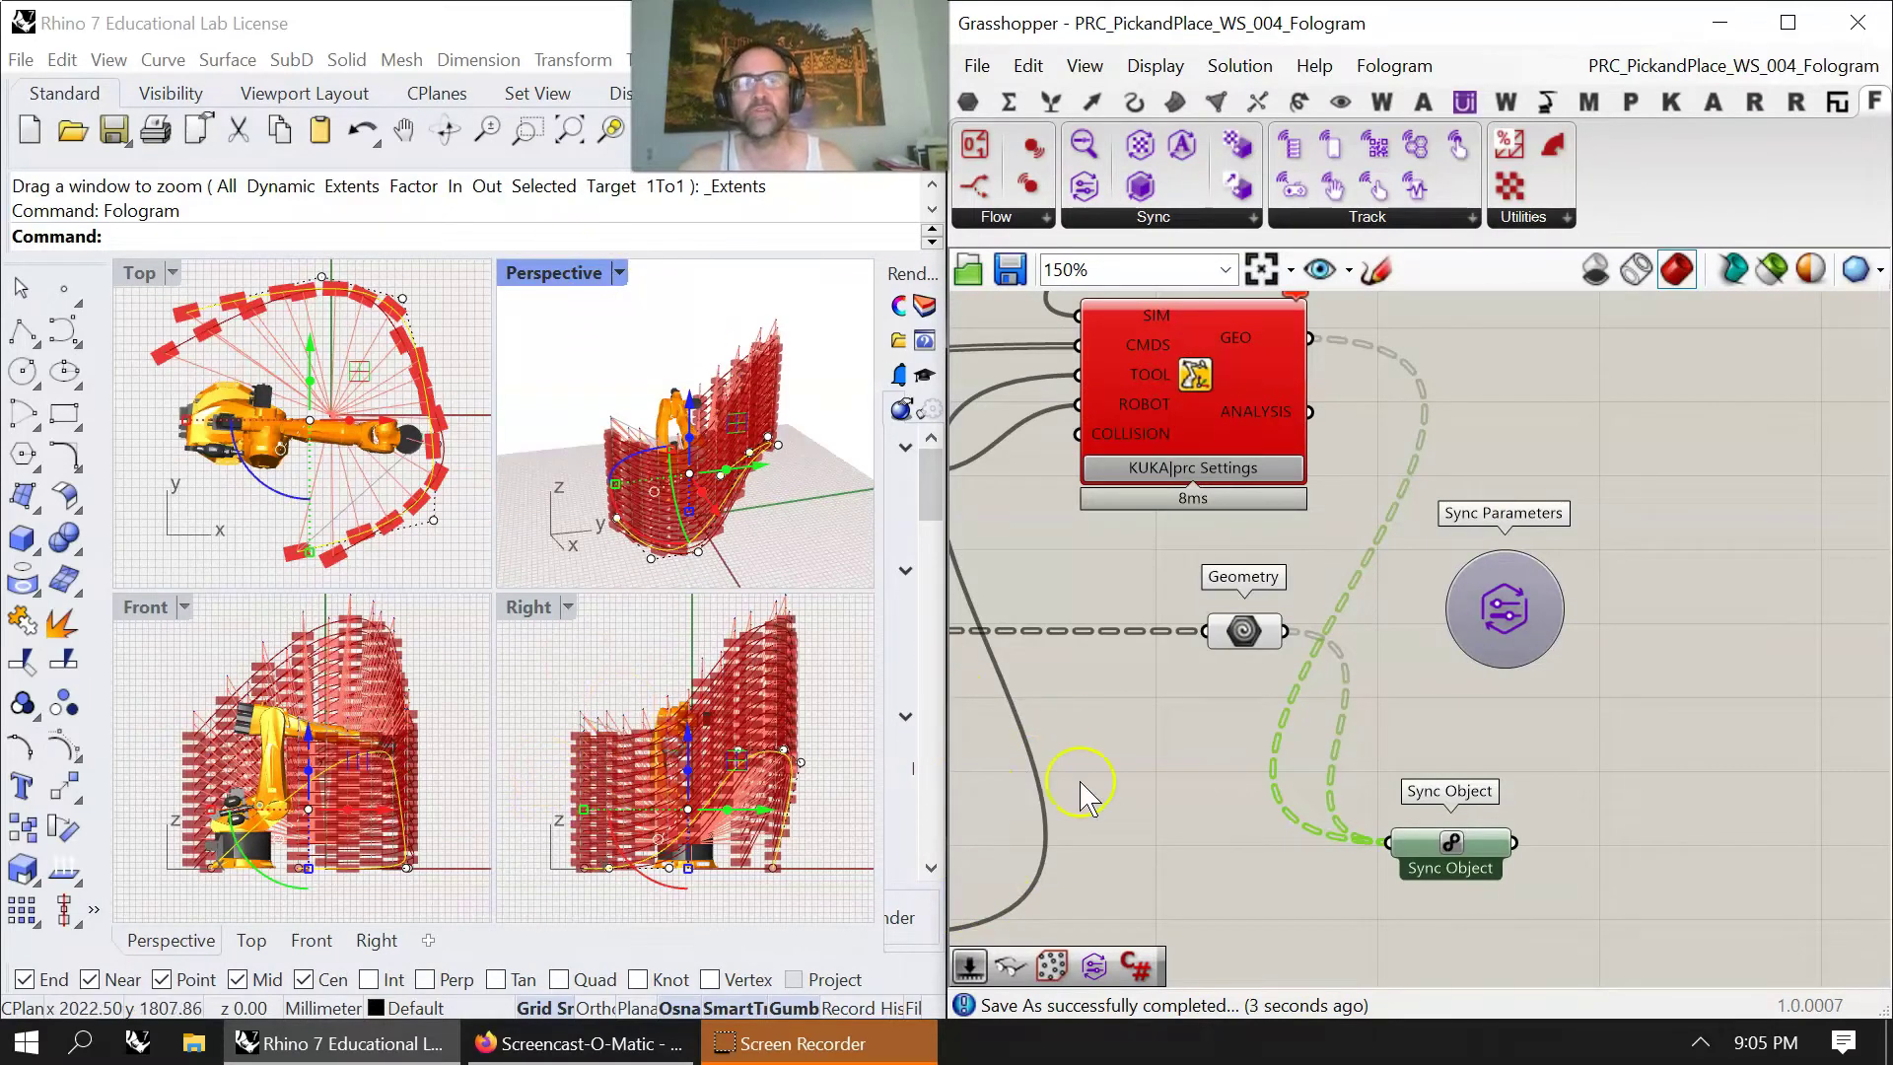
Trace the definition back from Sync Object to the group at its start, examining the Curve, Rotate, Construct Domain, Range and Move components.
right_drag(1100, 764, 1507, 790)
scroll(1460, 746, down, 4)
right_drag(1317, 733, 1568, 724)
right_drag(1244, 698, 1589, 690)
scroll(1589, 689, down, 1)
right_drag(1014, 836, 1407, 727)
right_drag(1187, 803, 1660, 869)
right_drag(1088, 466, 1437, 677)
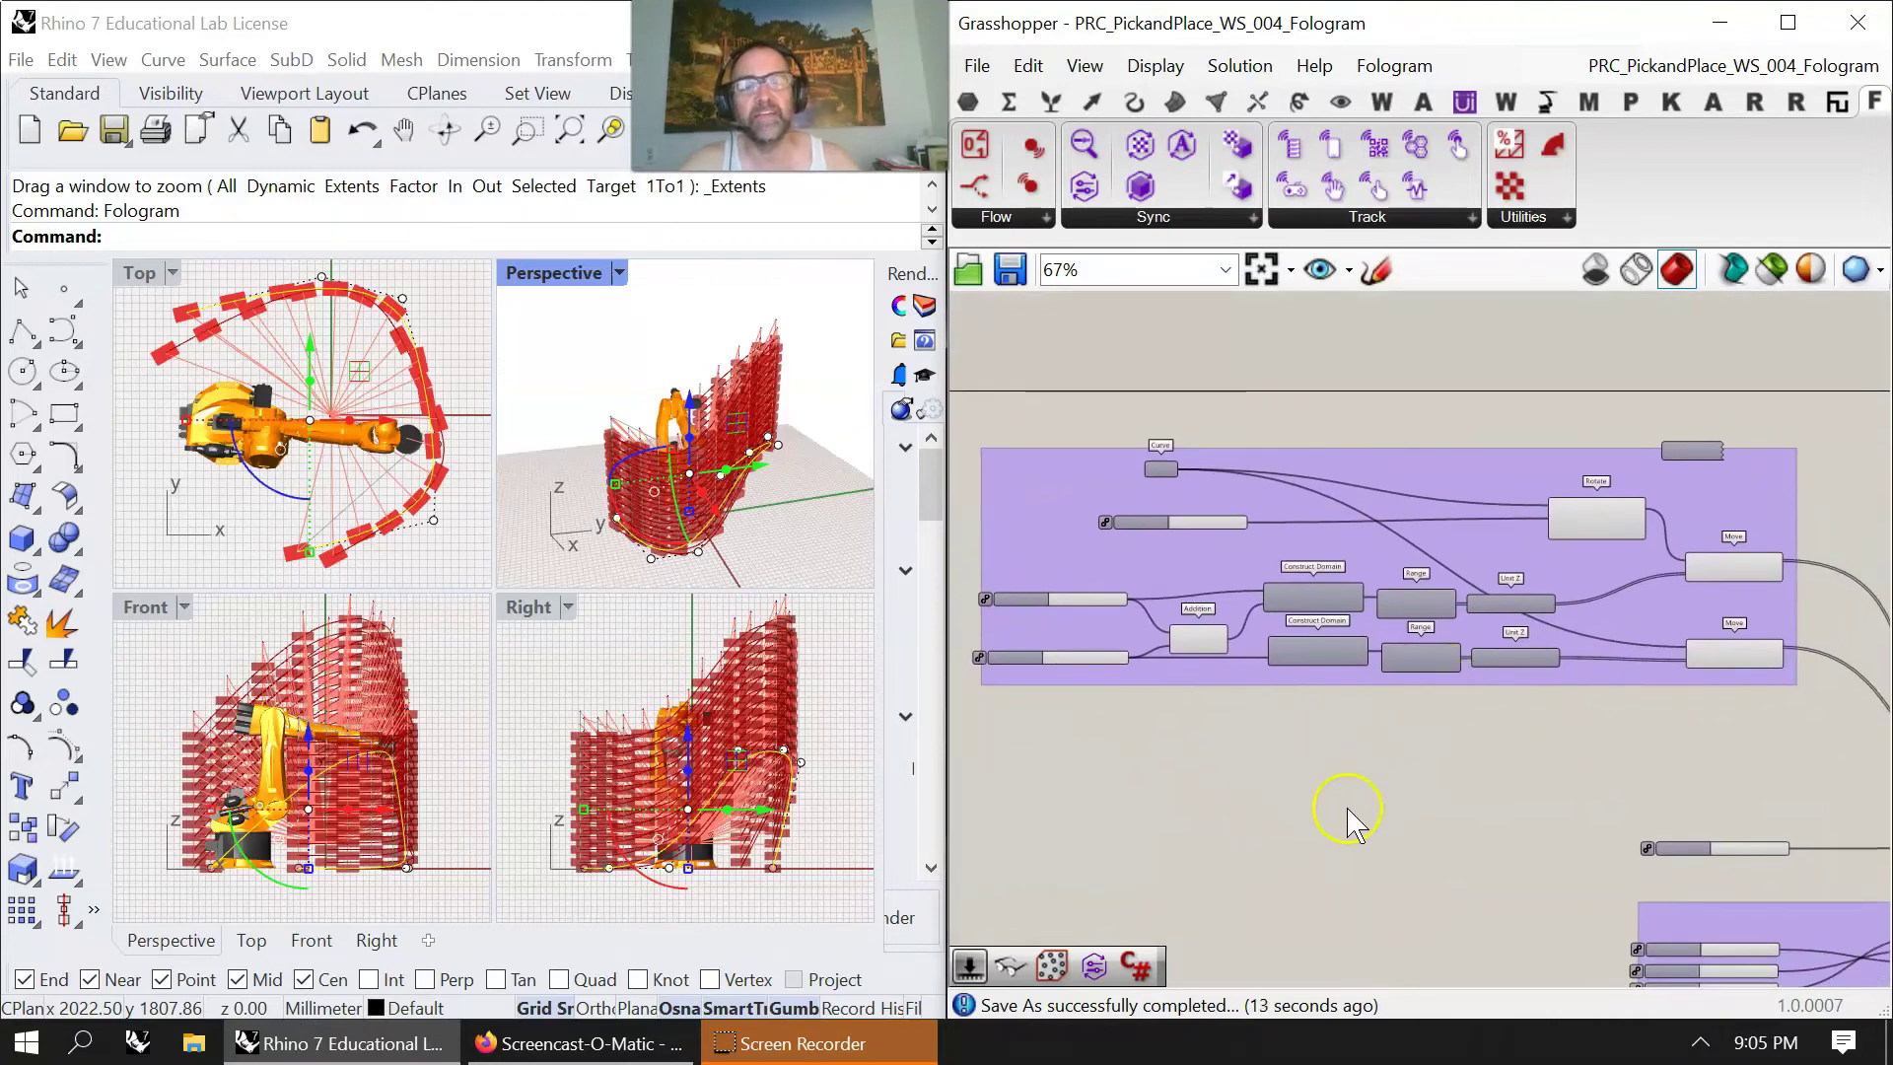
right_drag(1356, 820, 1411, 727)
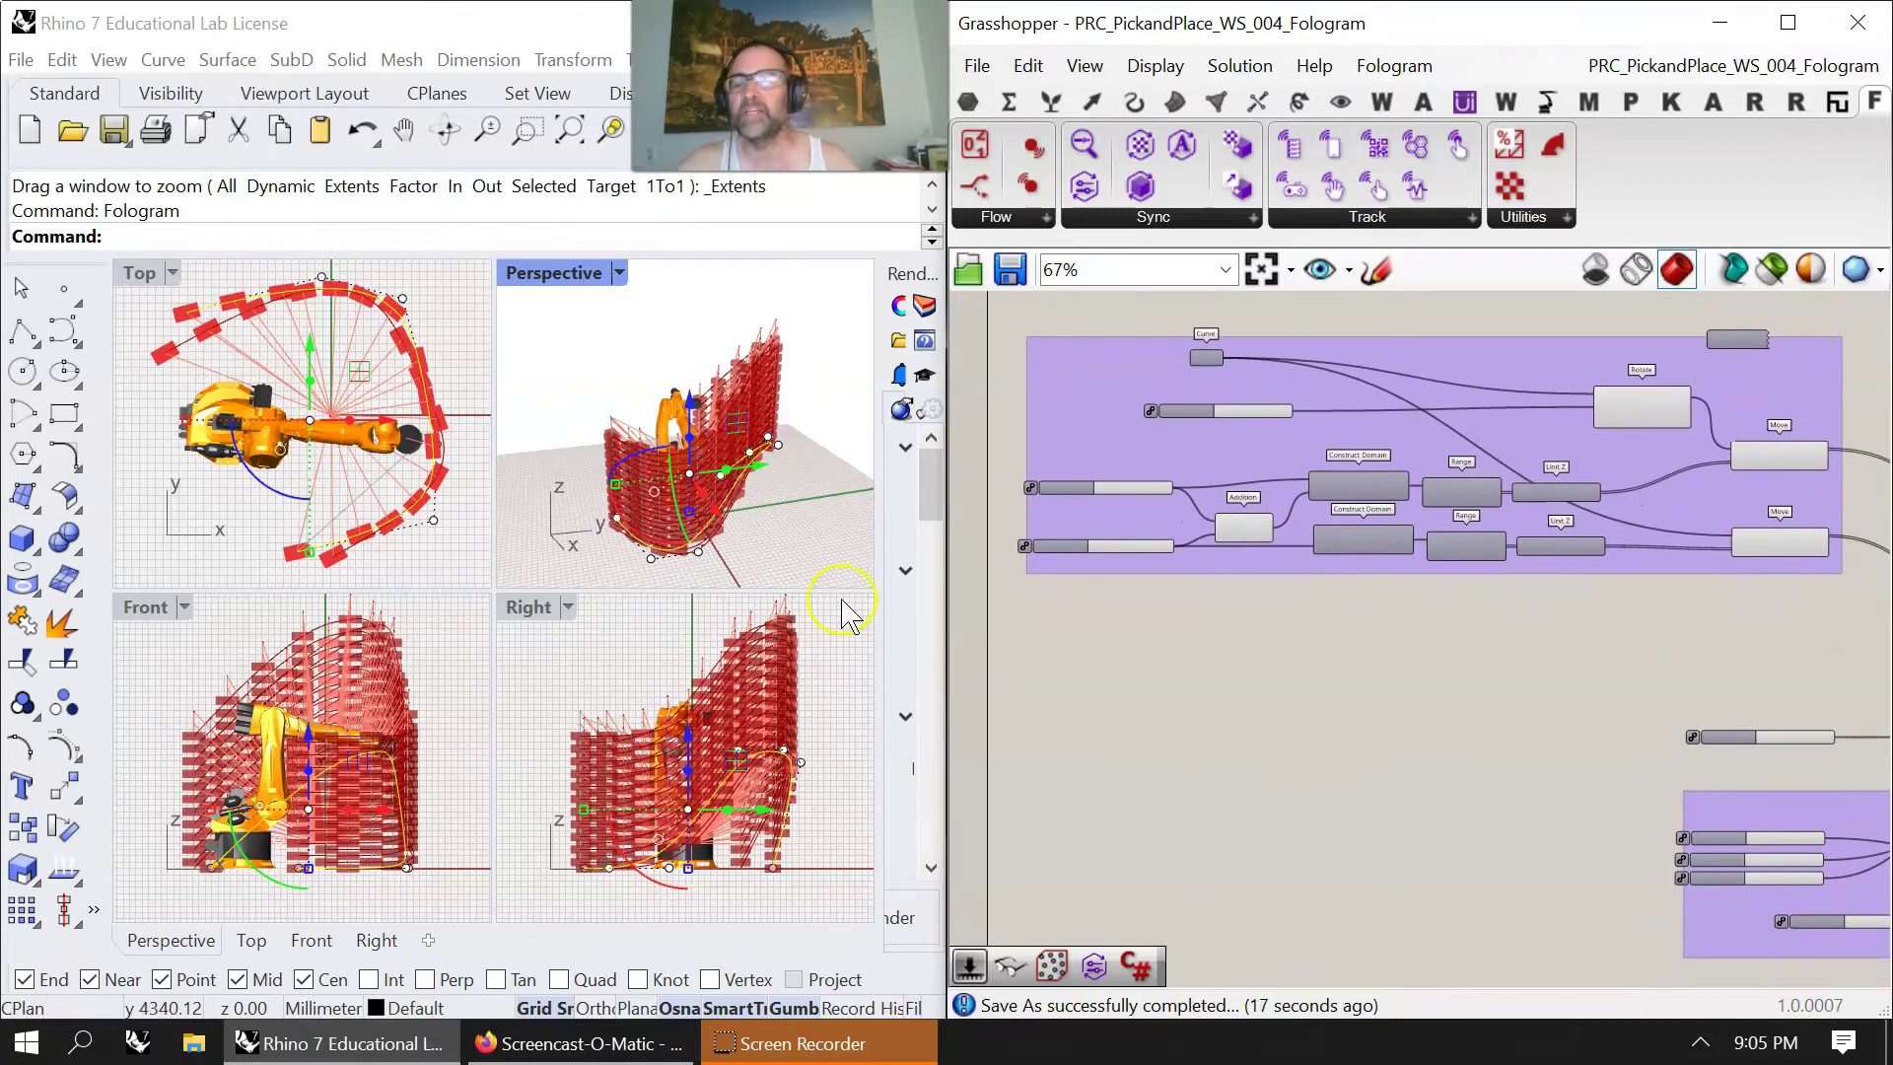